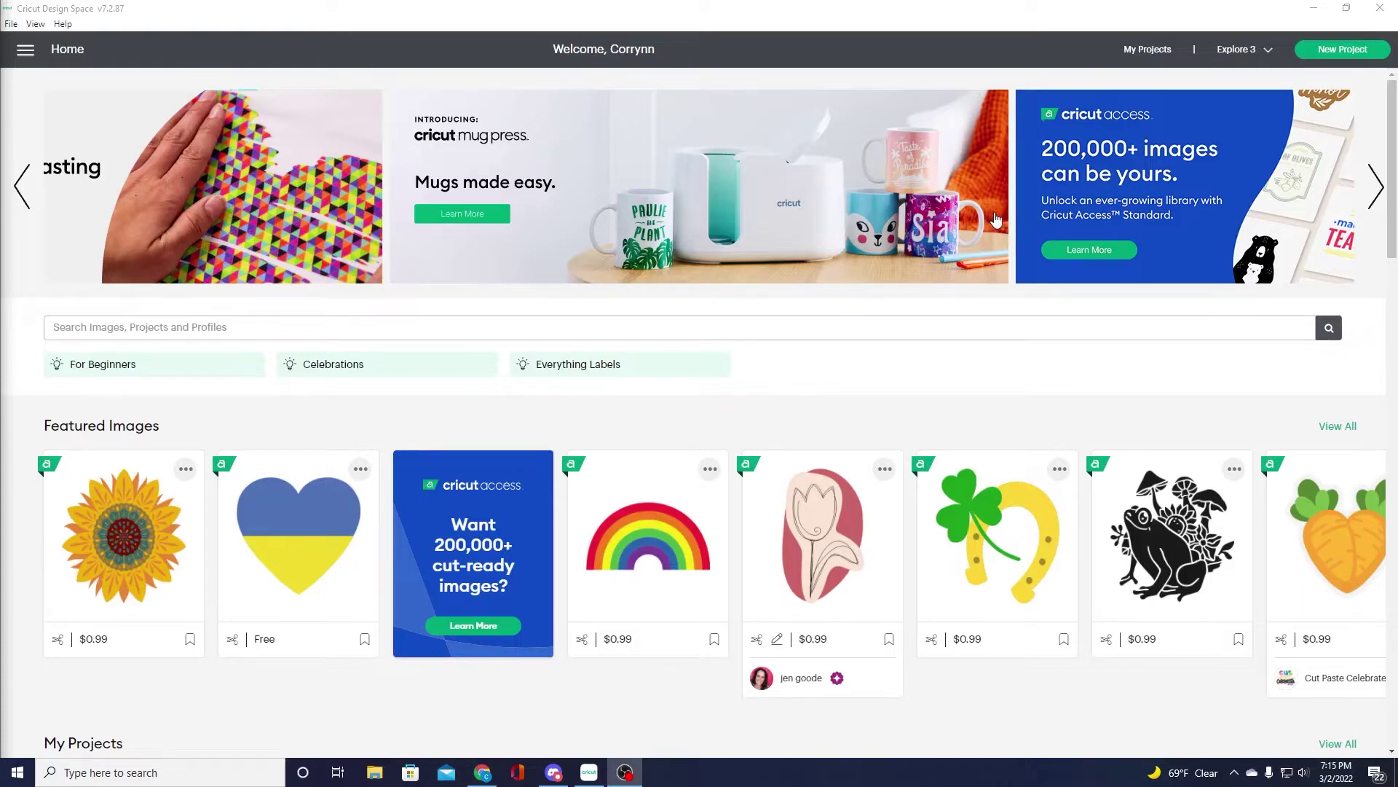
# - Look through the home page's featured images, saved projects, video playlists and Creative Cards collection
pyautogui.moveTo(864, 589)
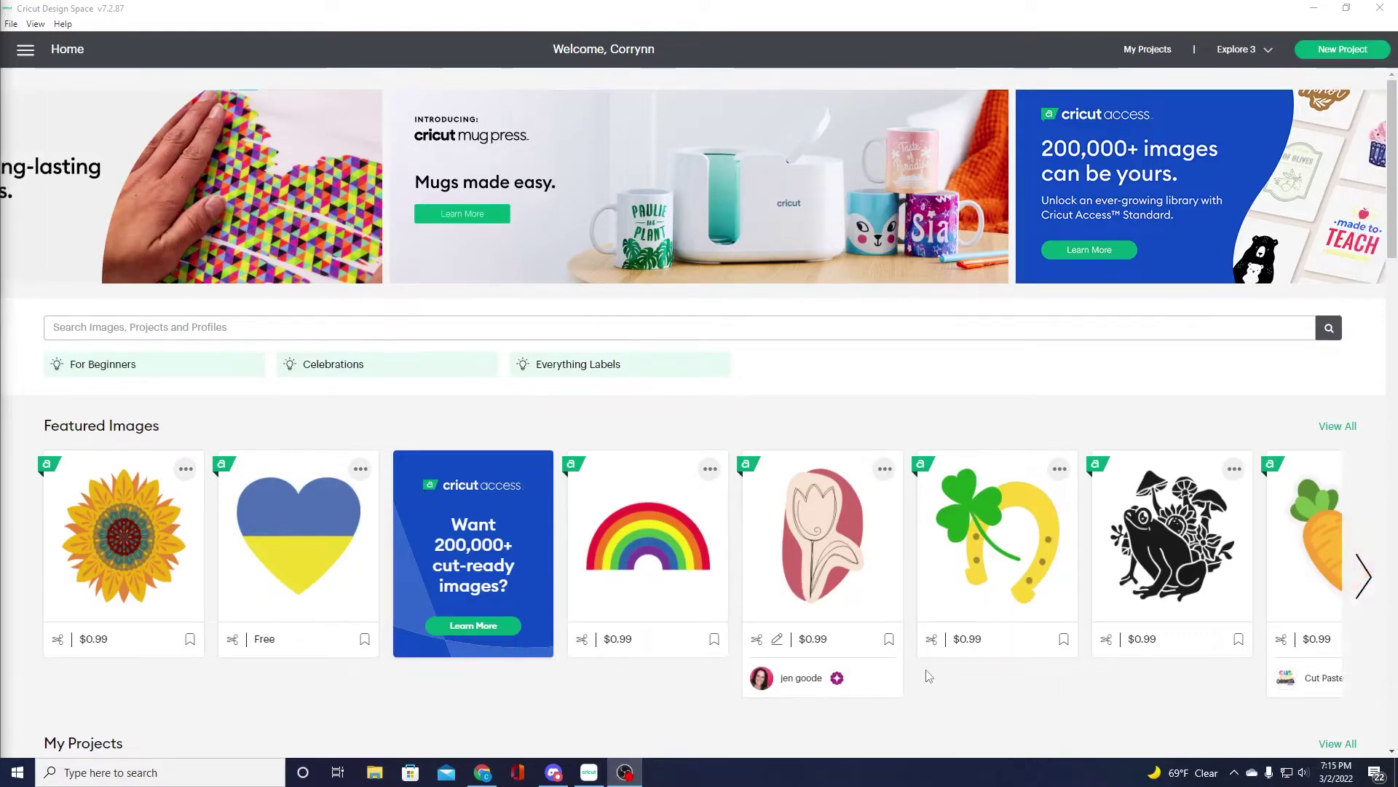
pyautogui.scroll(-4, 956, 537)
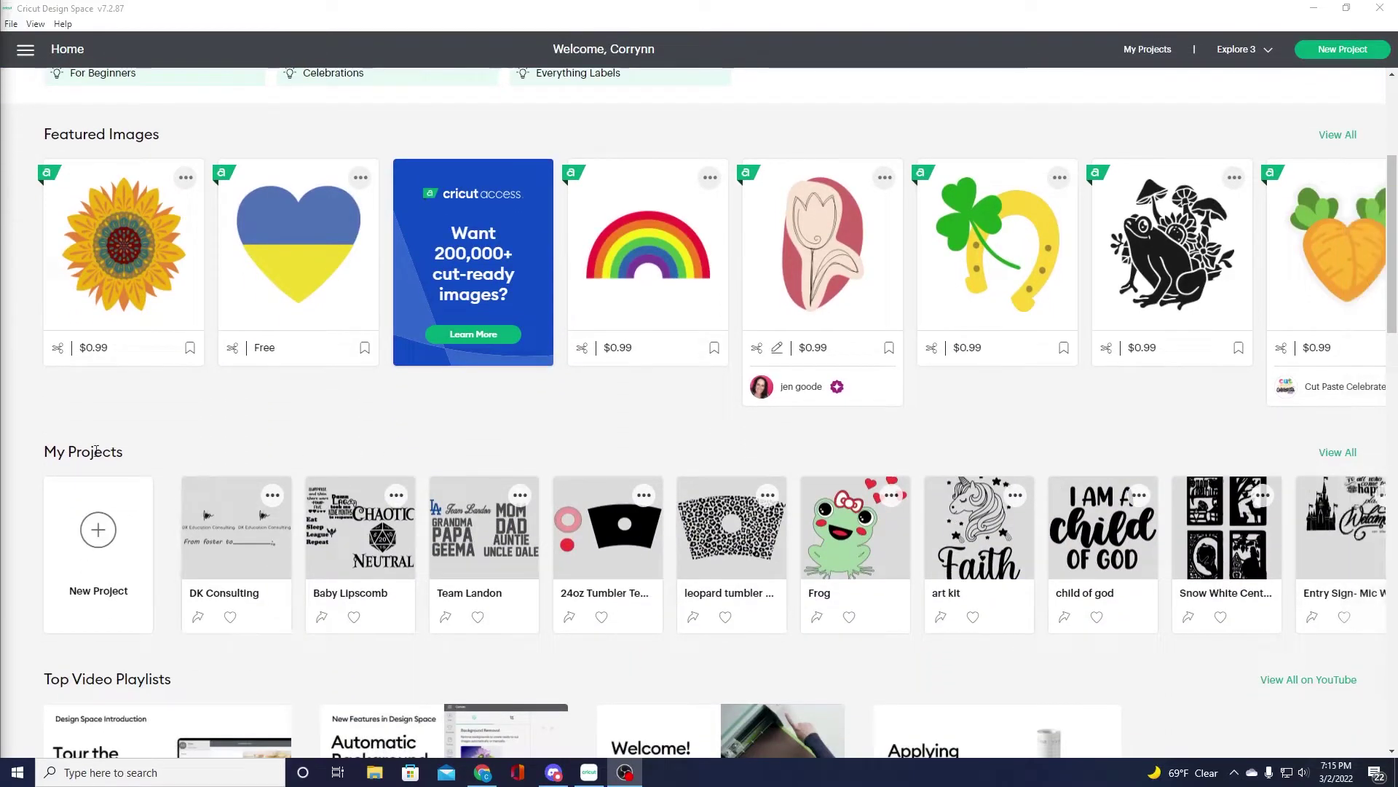
pyautogui.scroll(-4, 189, 474)
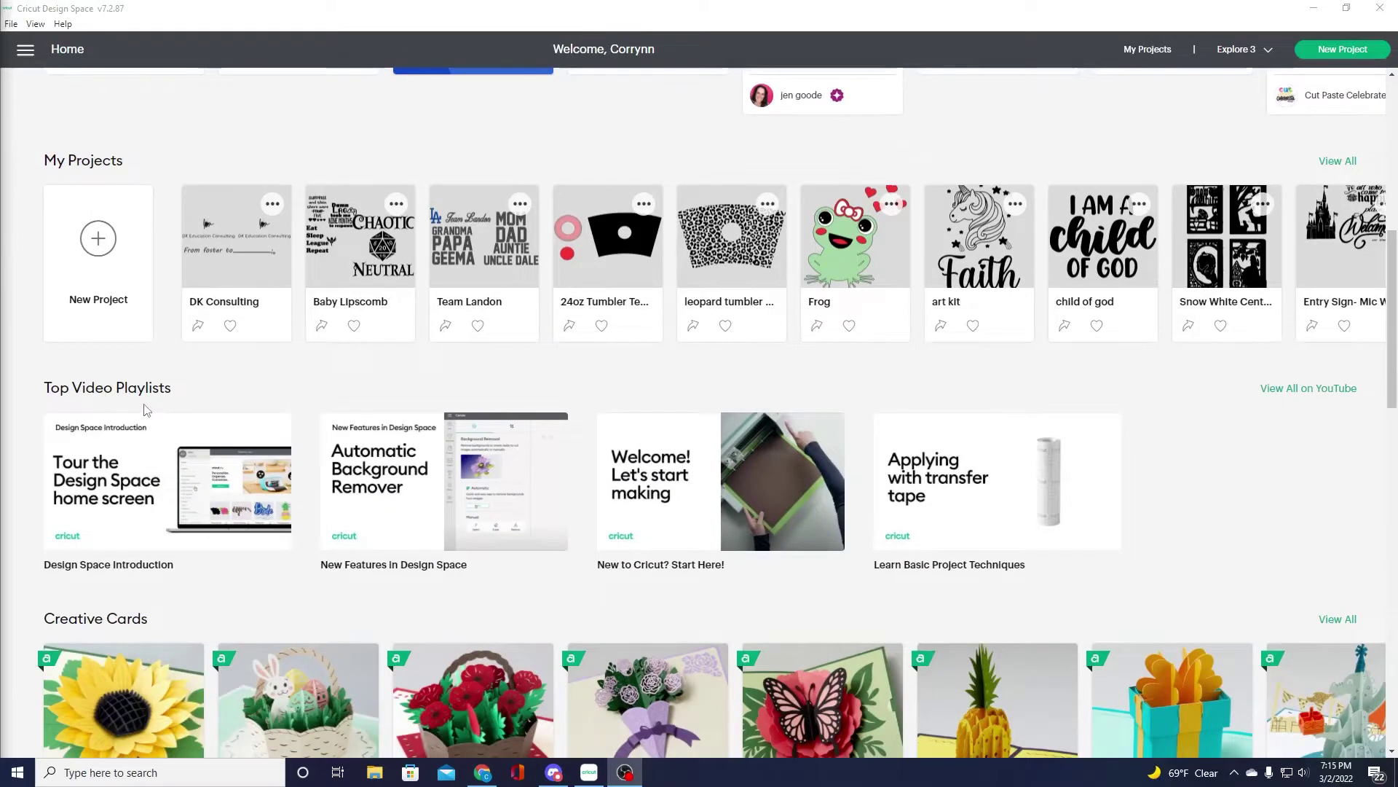
pyautogui.scroll(-2, 145, 407)
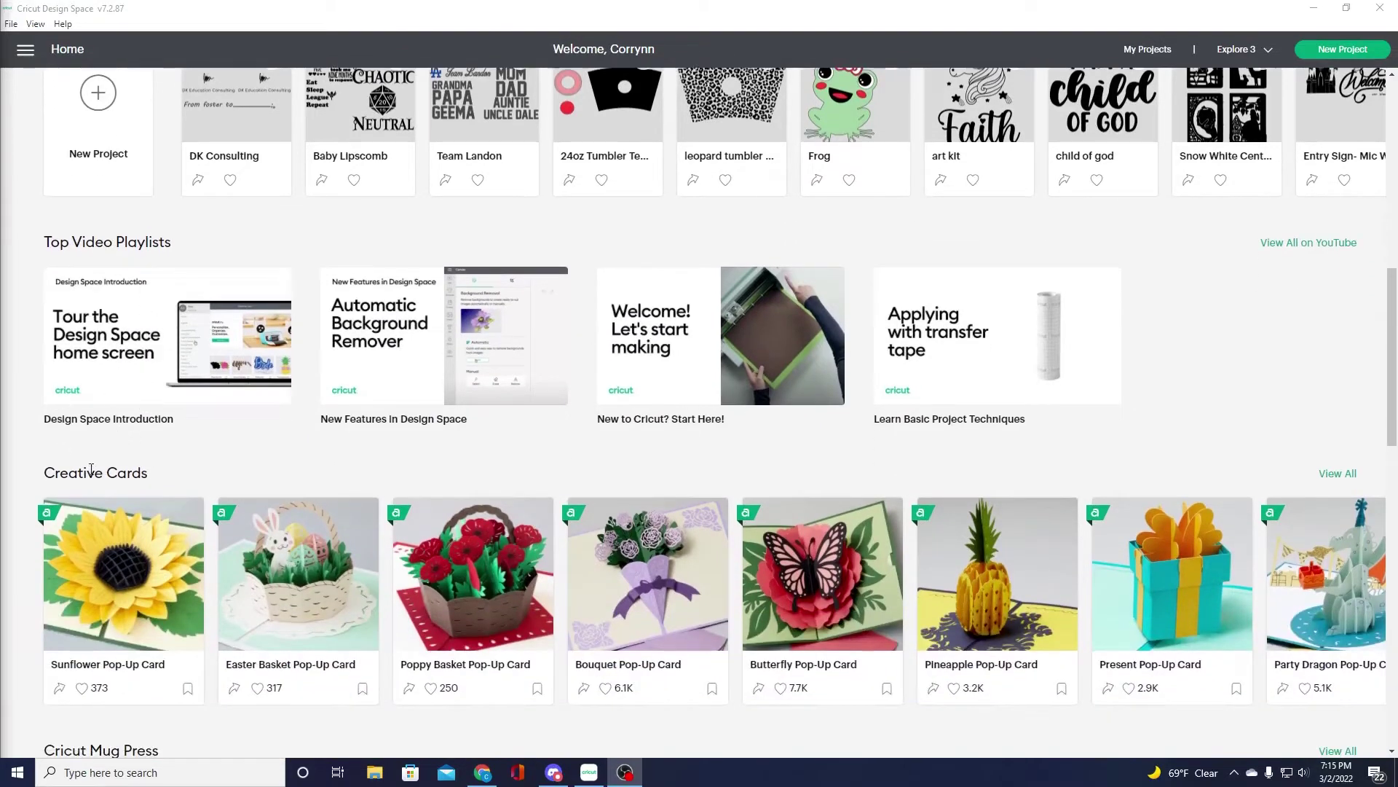
pyautogui.scroll(-3, 91, 470)
pyautogui.scroll(1, 109, 488)
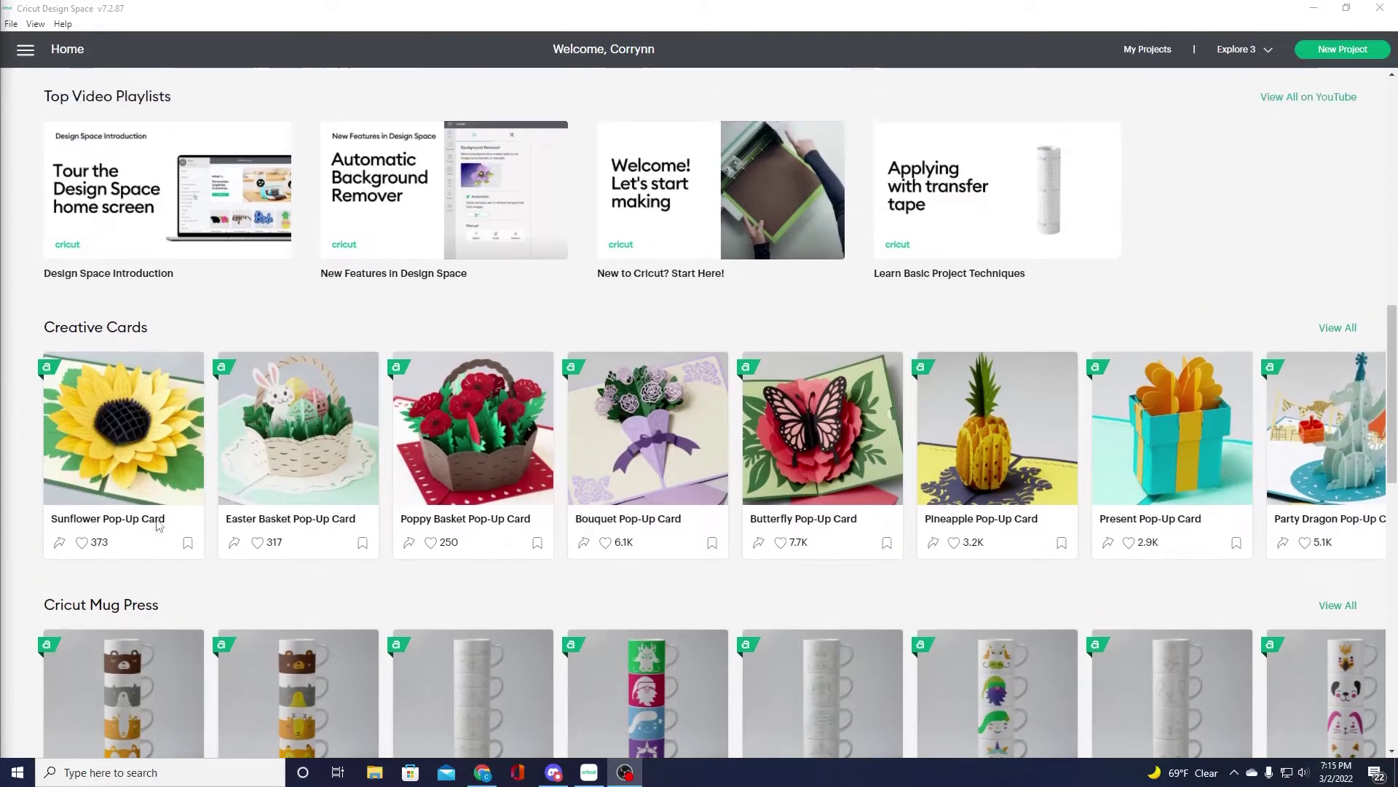
pyautogui.scroll(7, 161, 538)
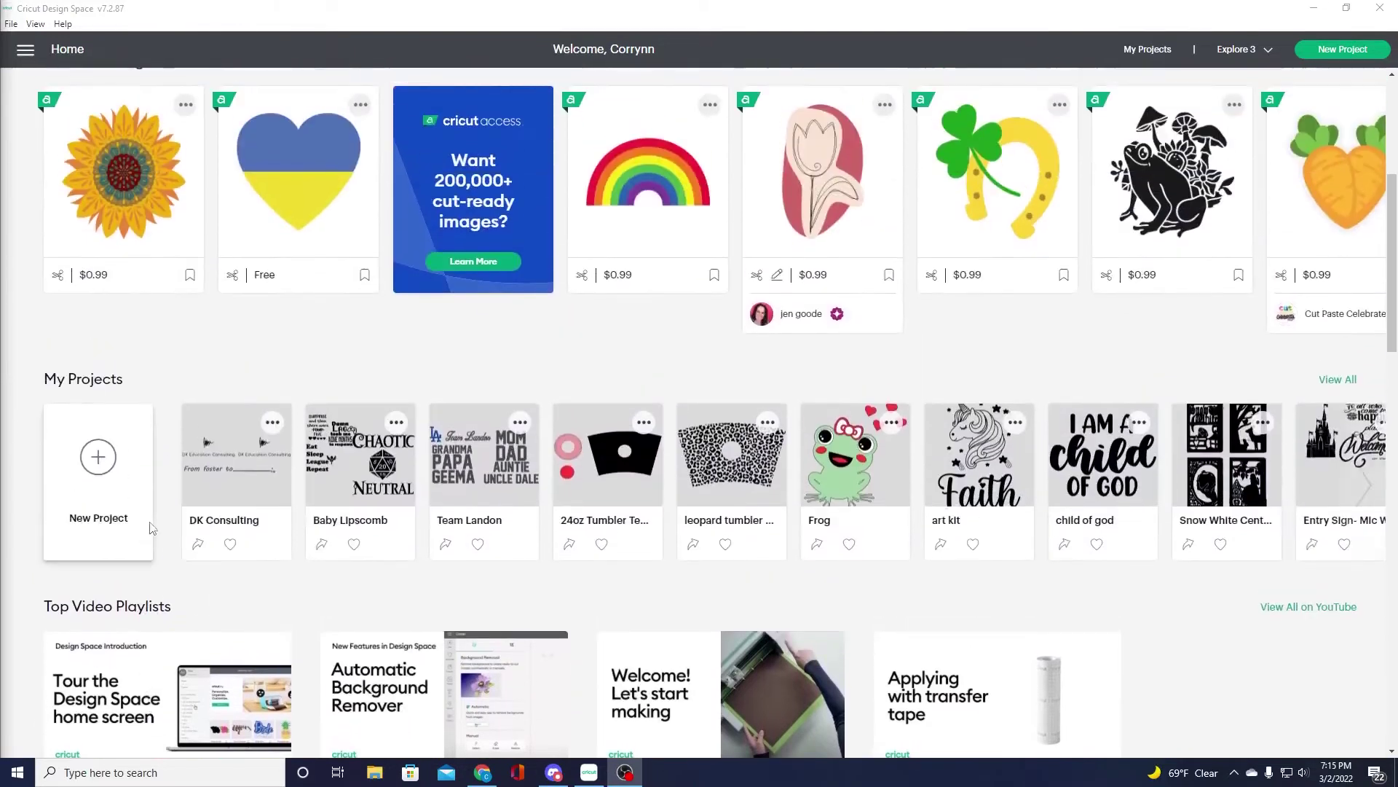
pyautogui.scroll(3, 175, 568)
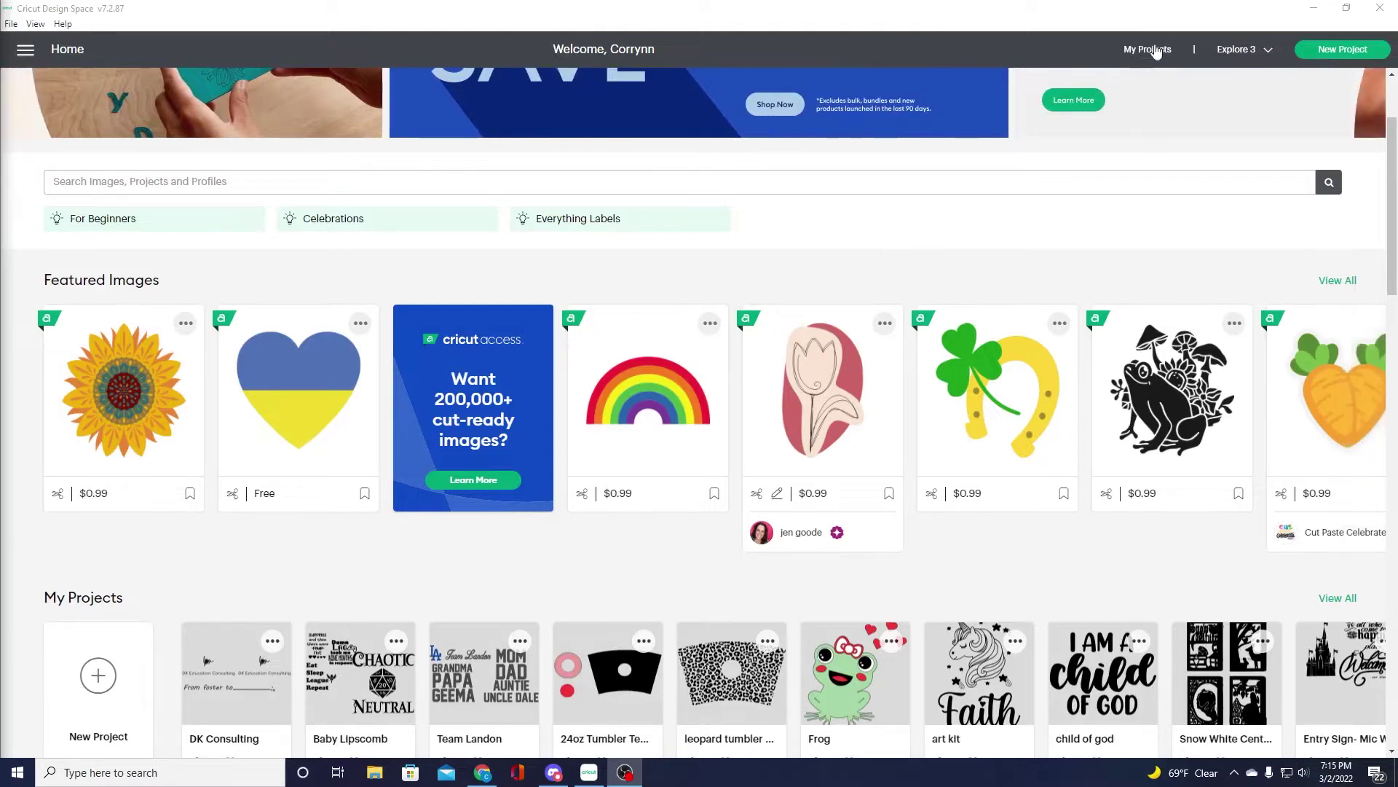
# - Start a new project with a blank canvas
pyautogui.click(1327, 51)
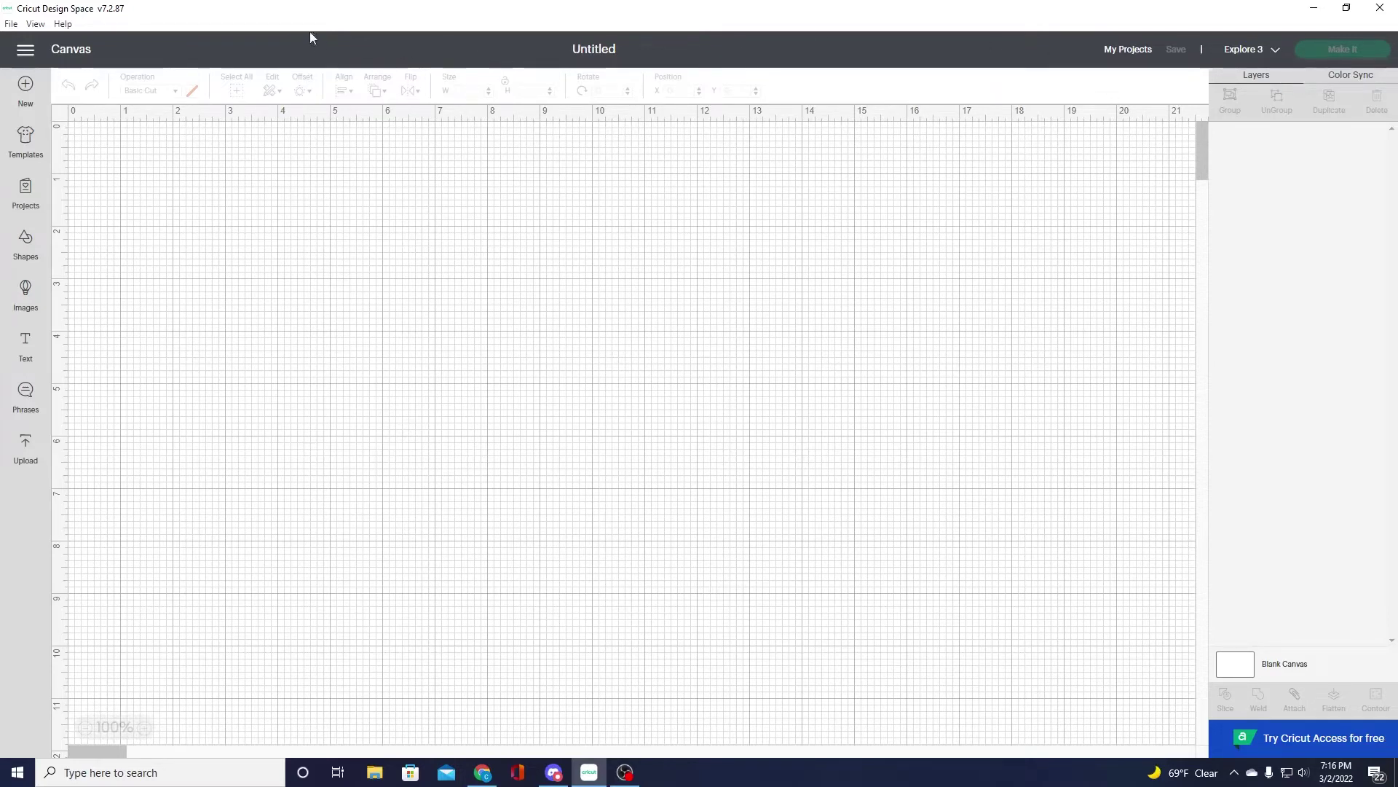
pyautogui.click(26, 54)
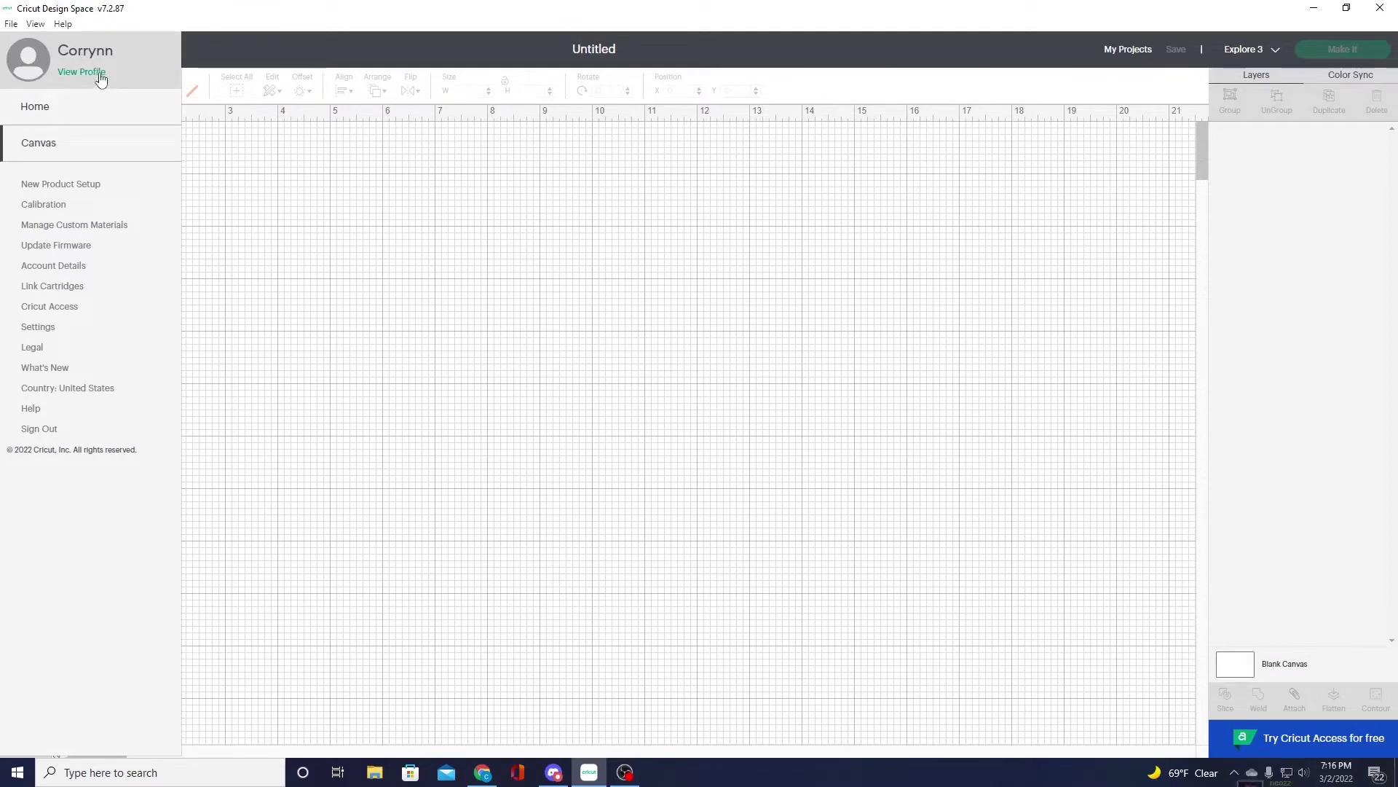
pyautogui.click(40, 148)
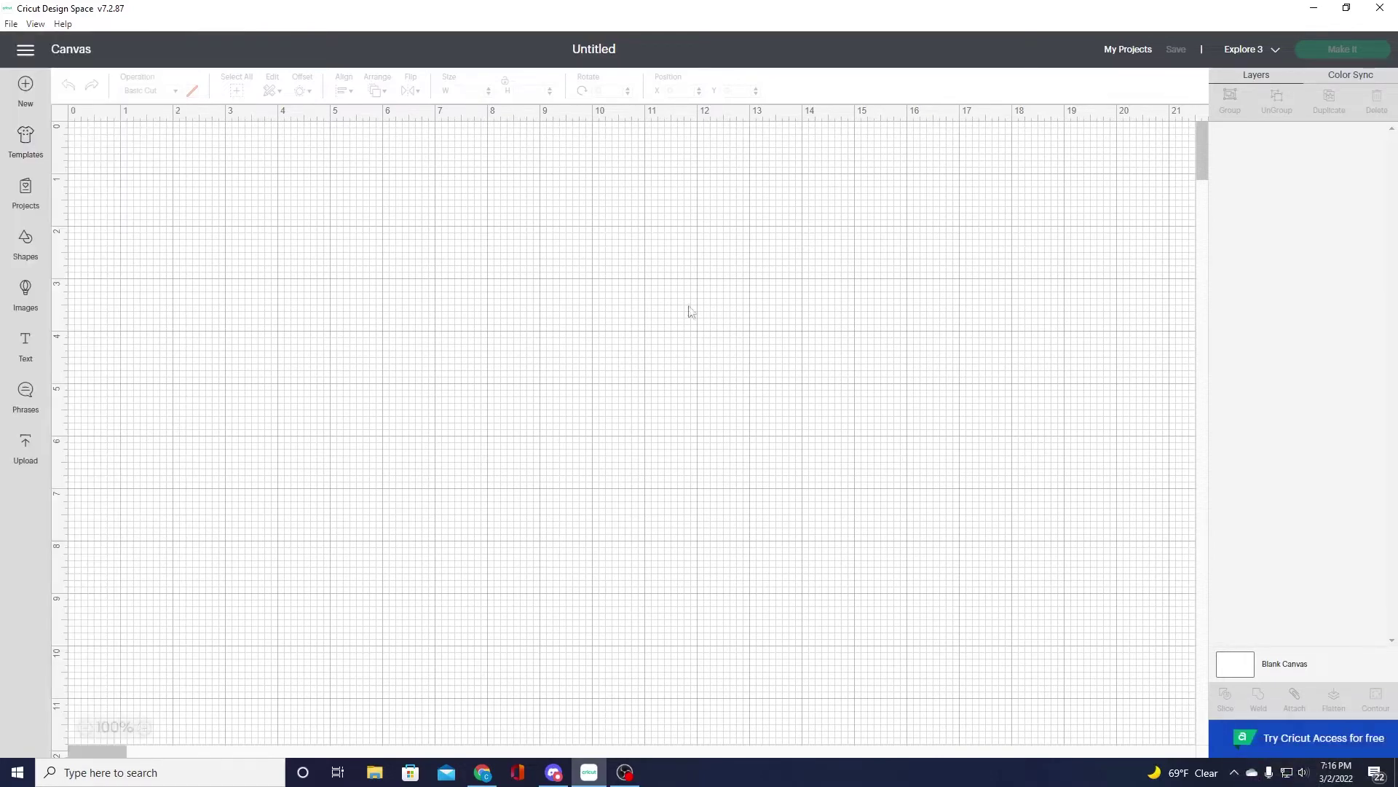
# - Try the Partial Grid and No Grid options in the Design Space settings, and return the canvas grid to Full Grid
pyautogui.click(25, 51)
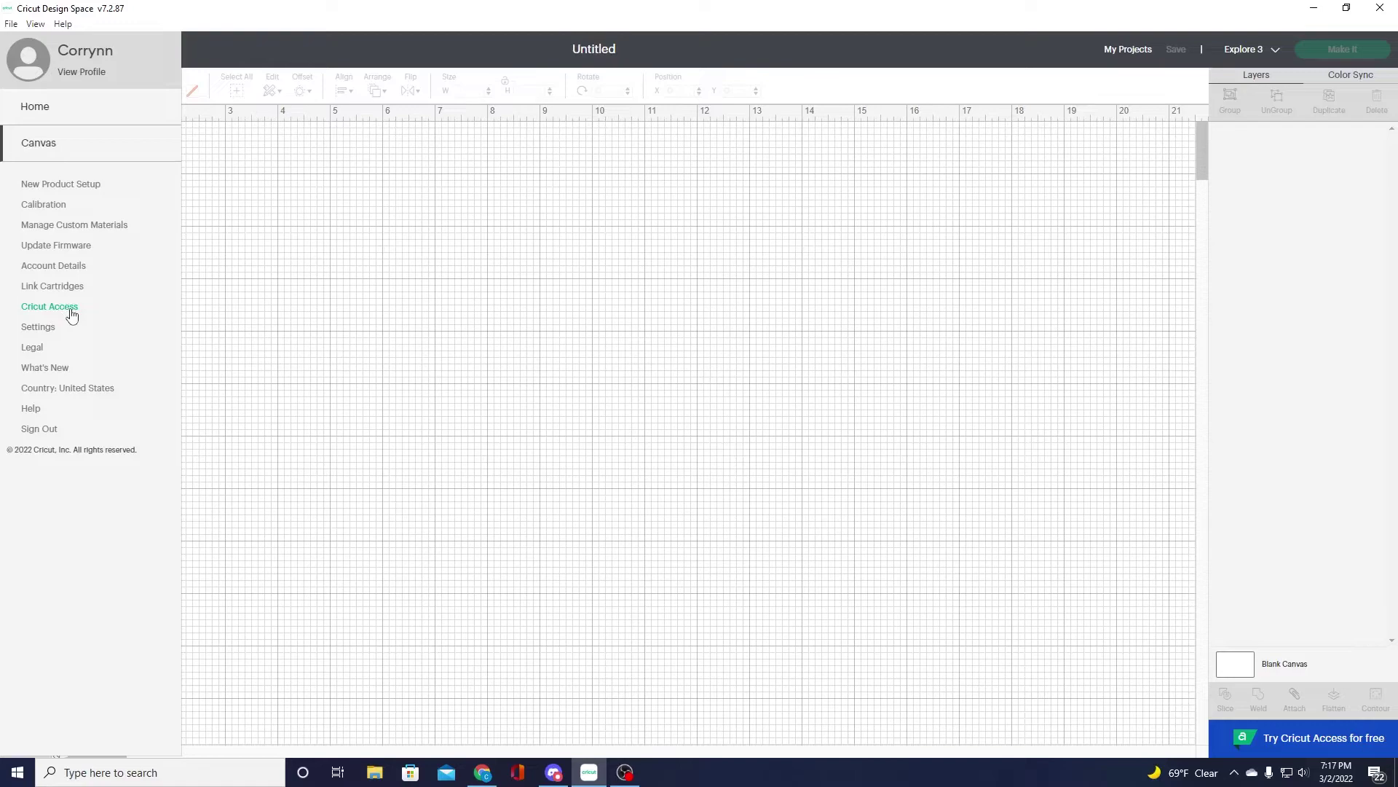
pyautogui.click(40, 327)
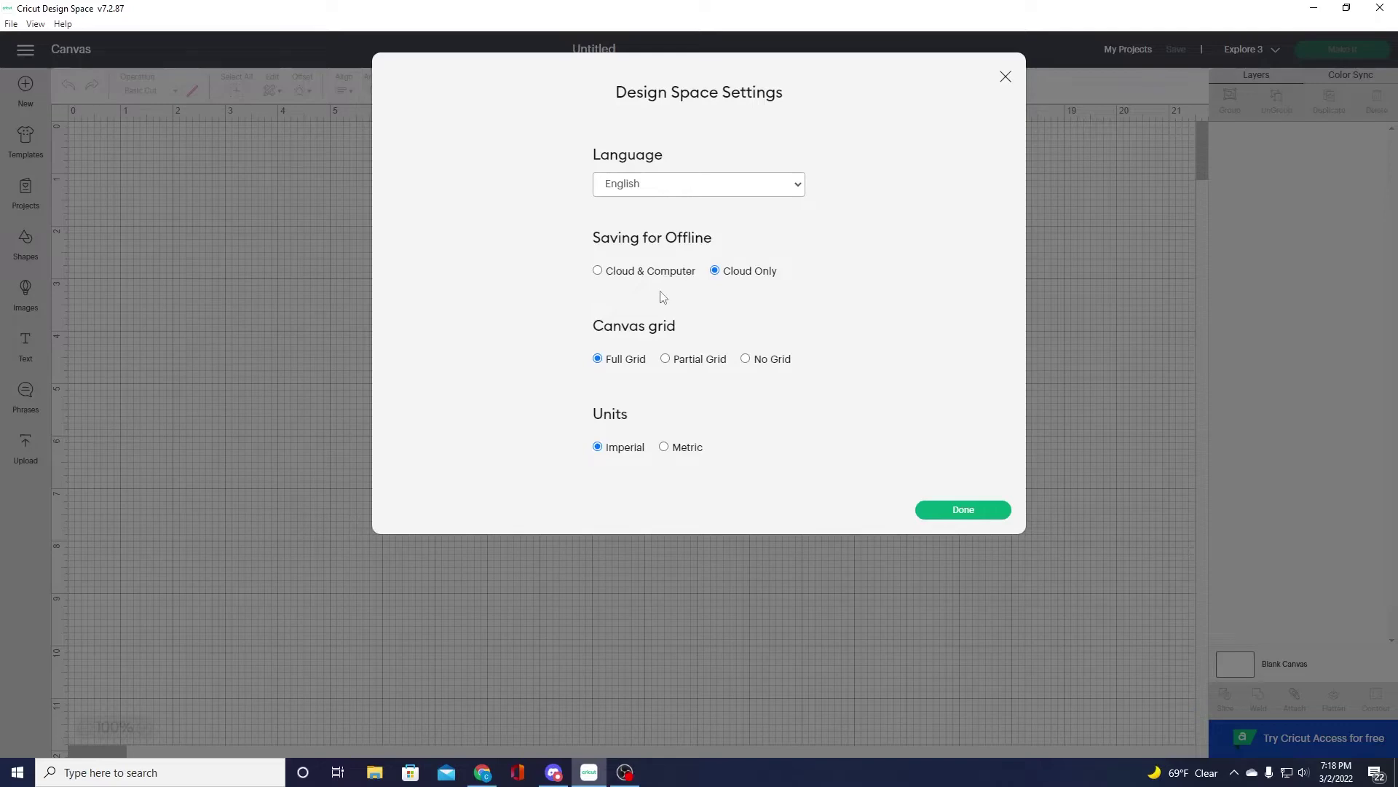
pyautogui.click(666, 359)
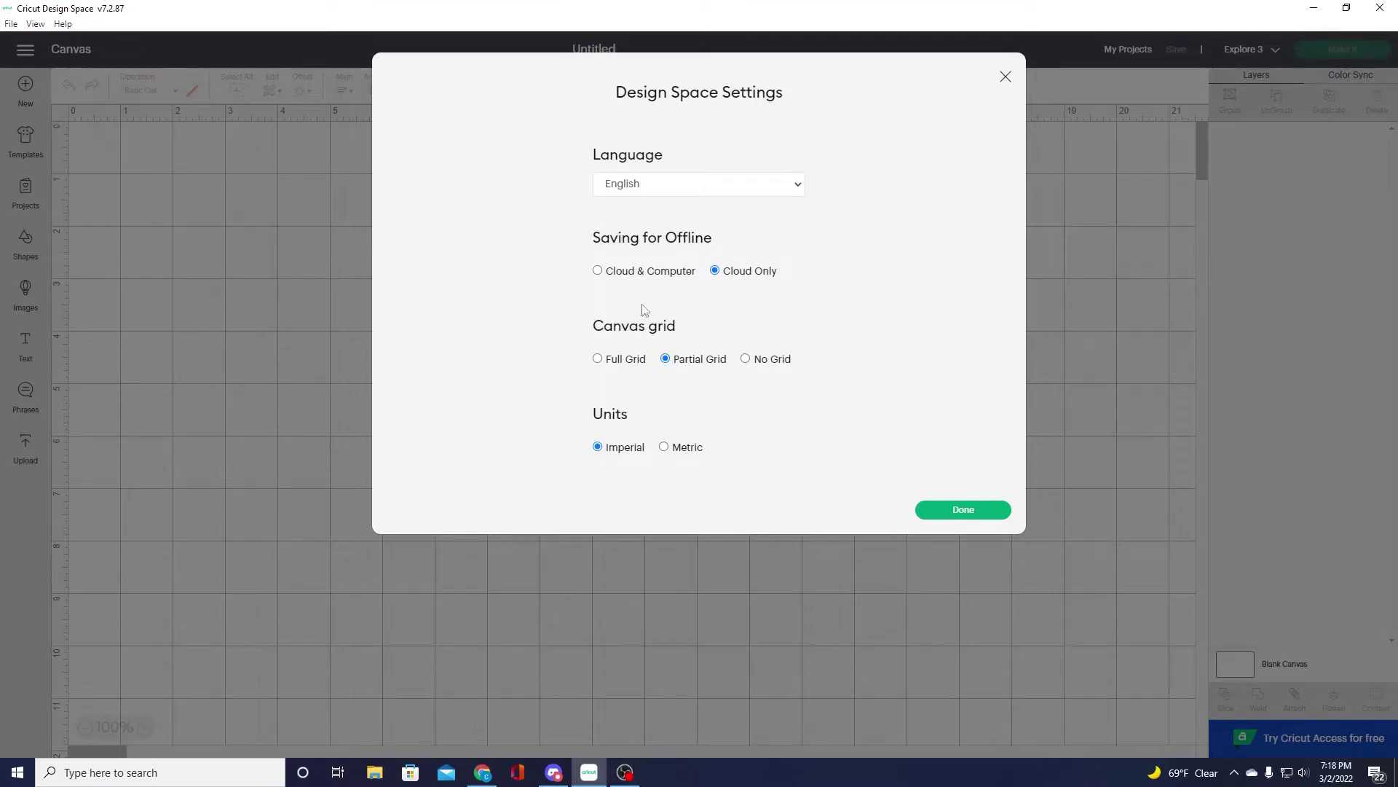
pyautogui.click(746, 360)
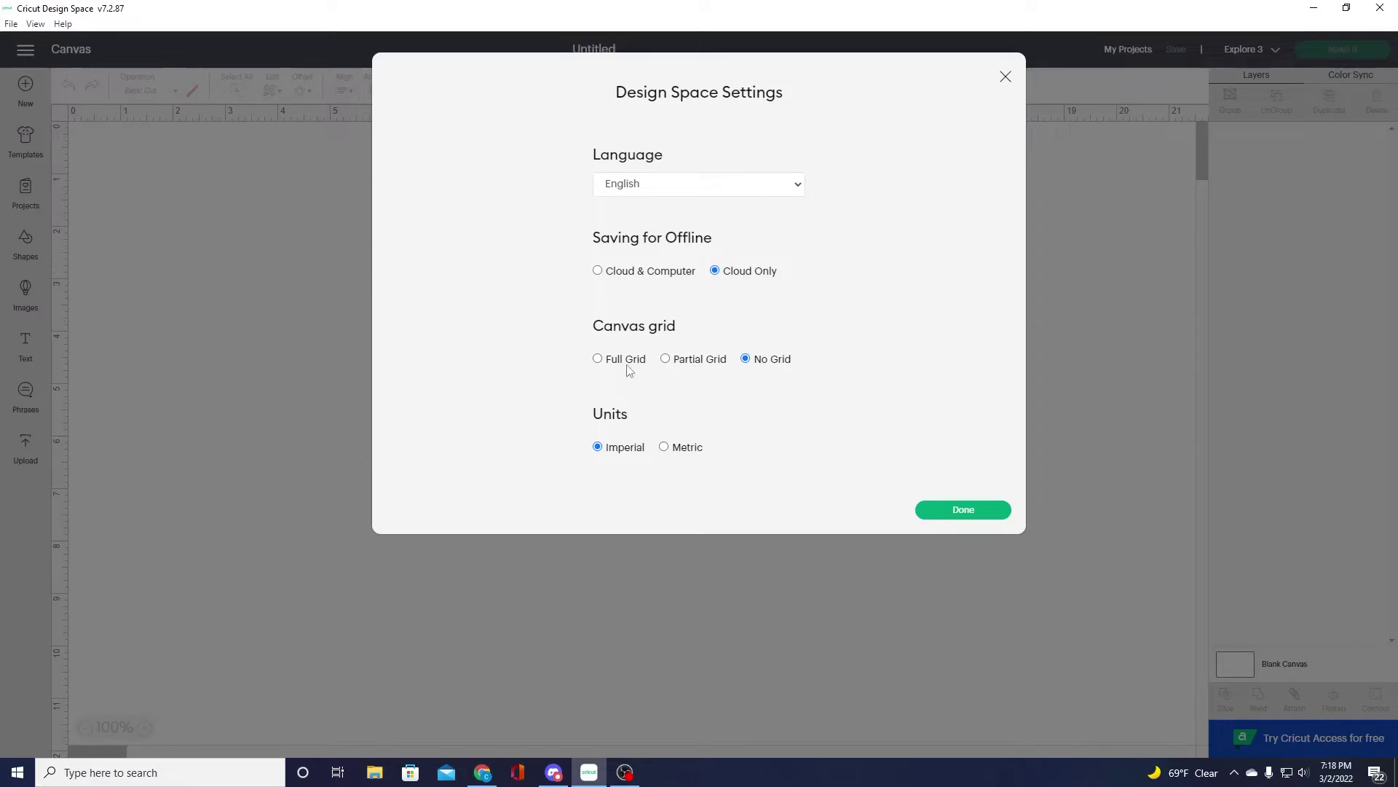
pyautogui.click(598, 361)
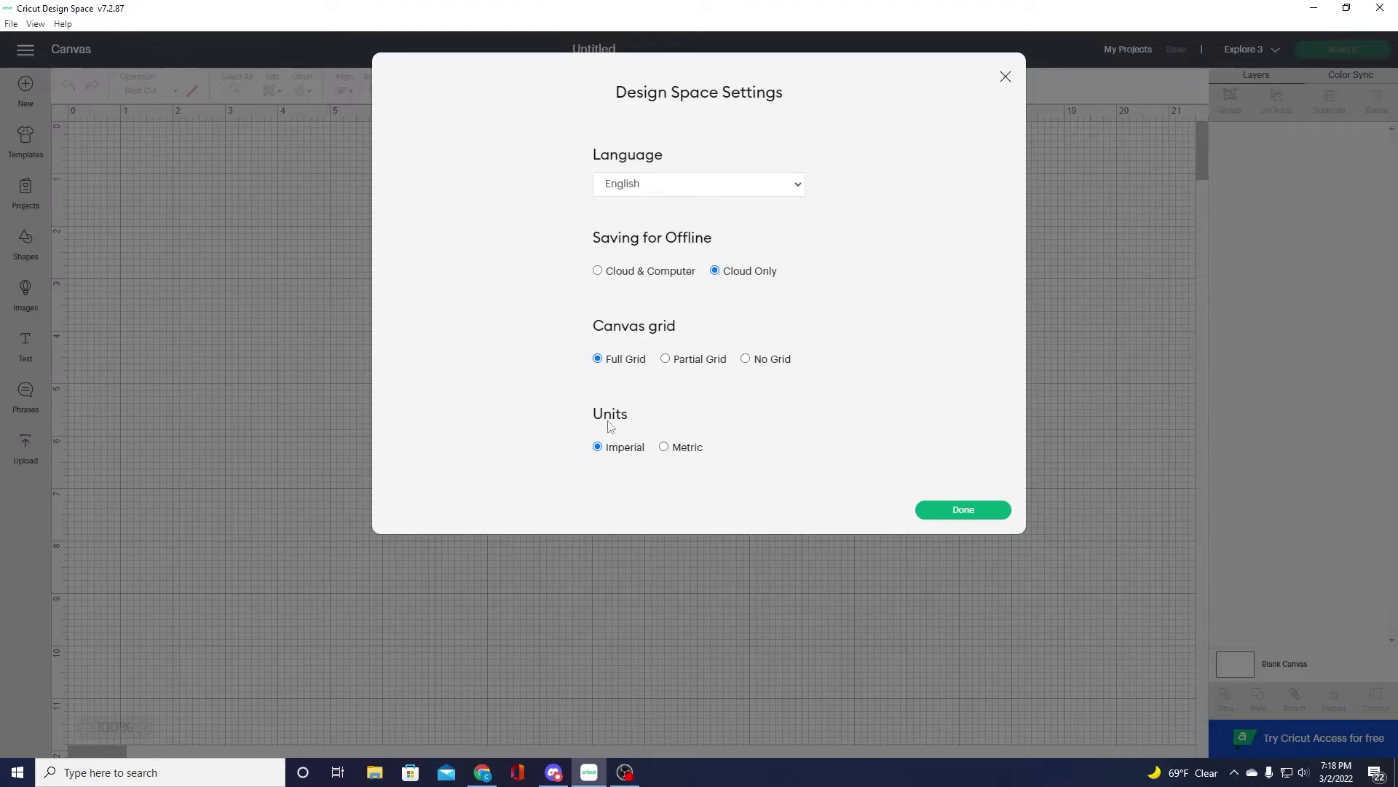
# - Try Metric units, switch back to Imperial, and close the settings
pyautogui.click(664, 447)
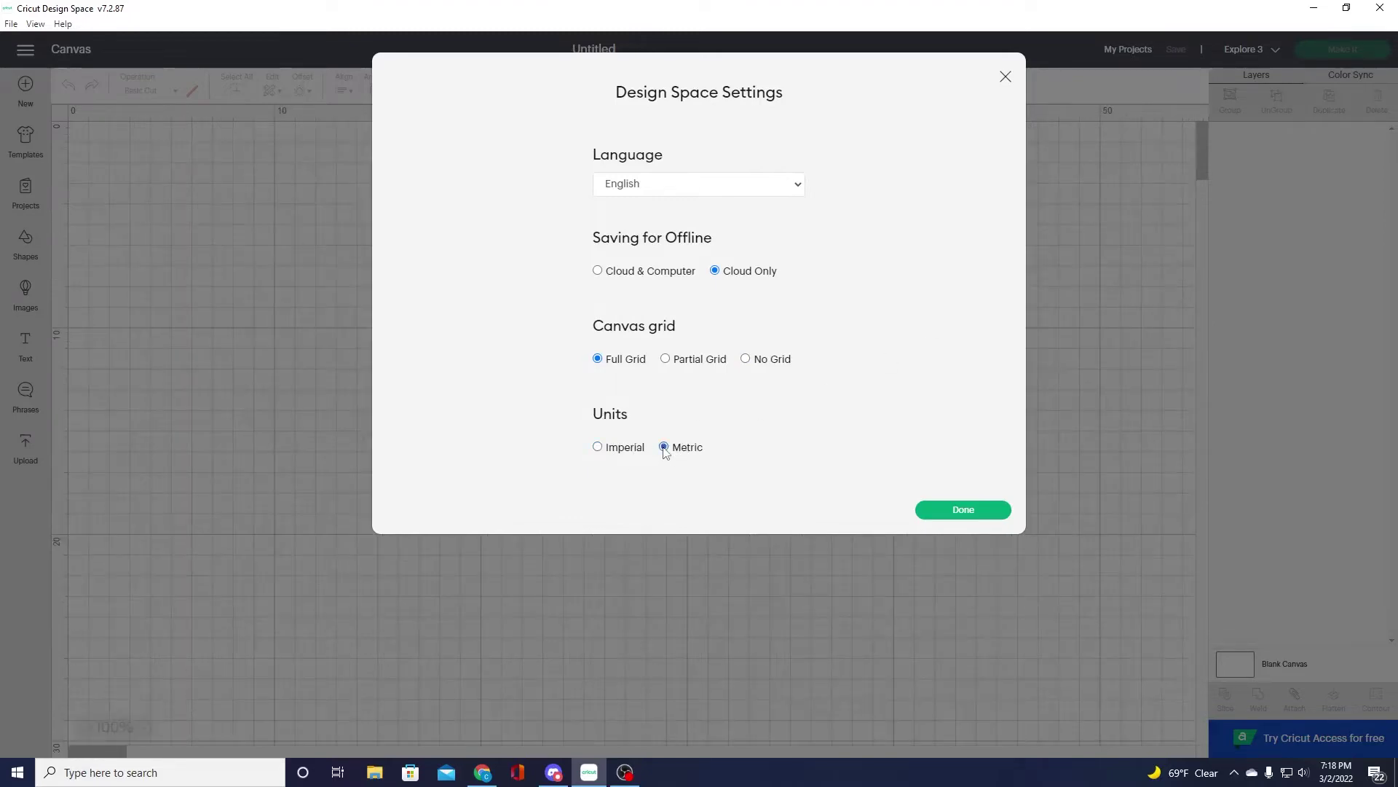
pyautogui.click(598, 448)
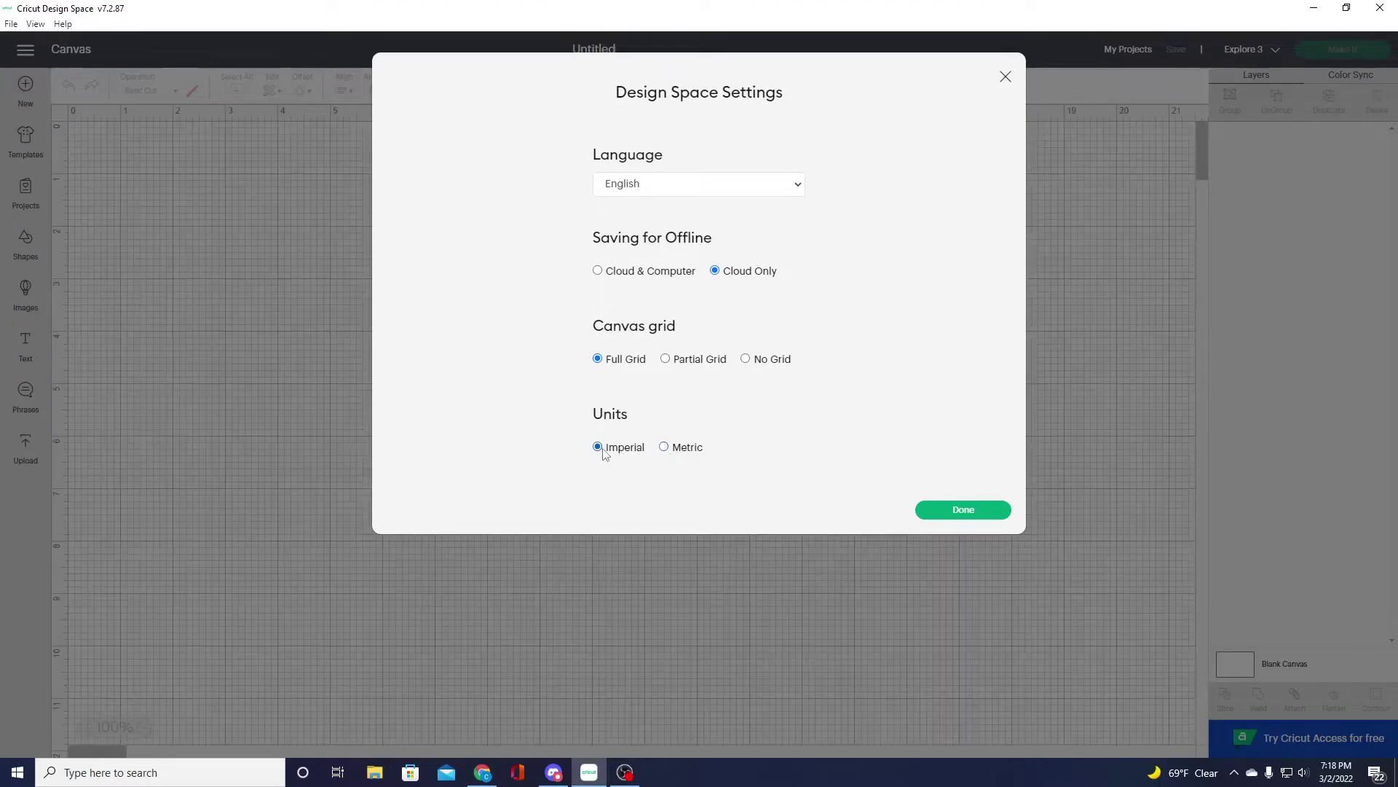
pyautogui.click(968, 509)
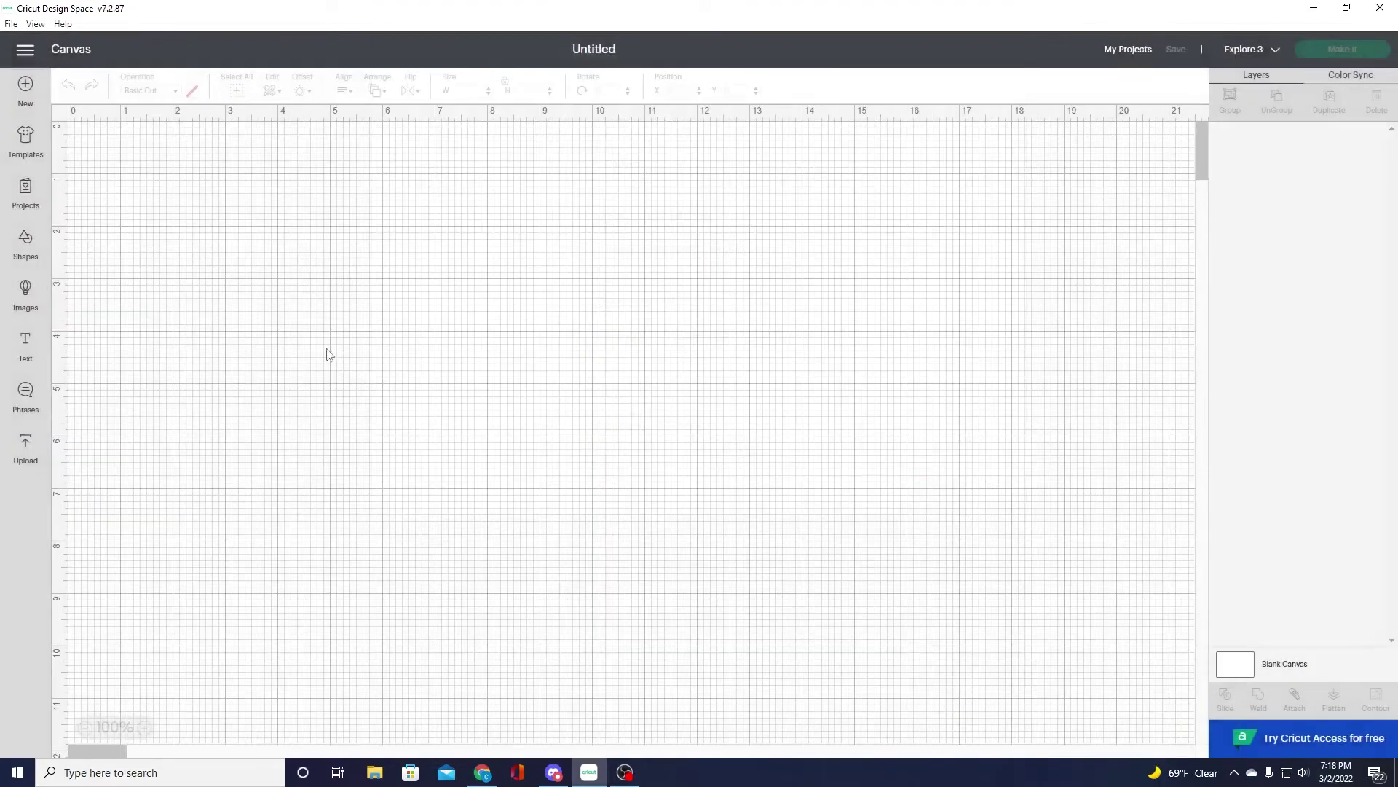
pyautogui.click(25, 50)
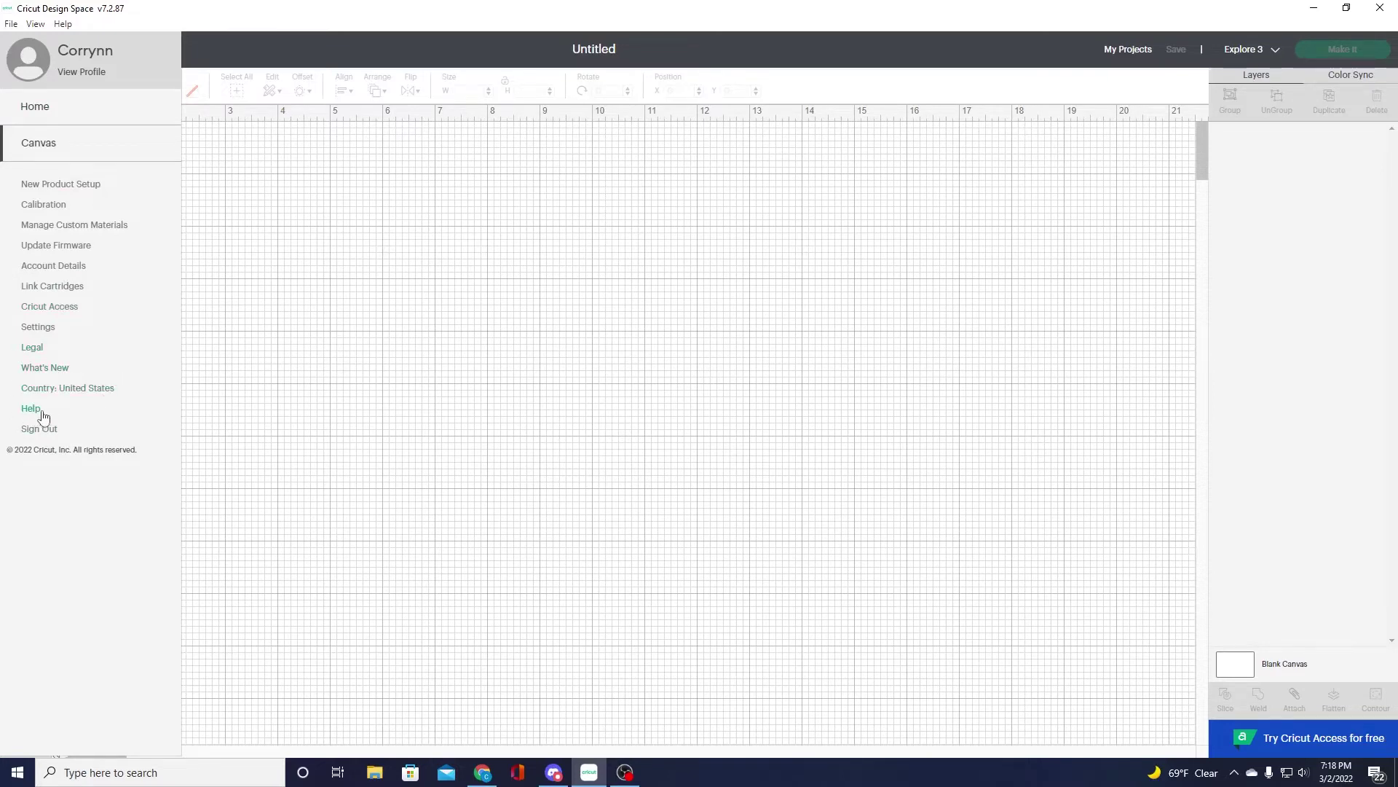
pyautogui.click(306, 391)
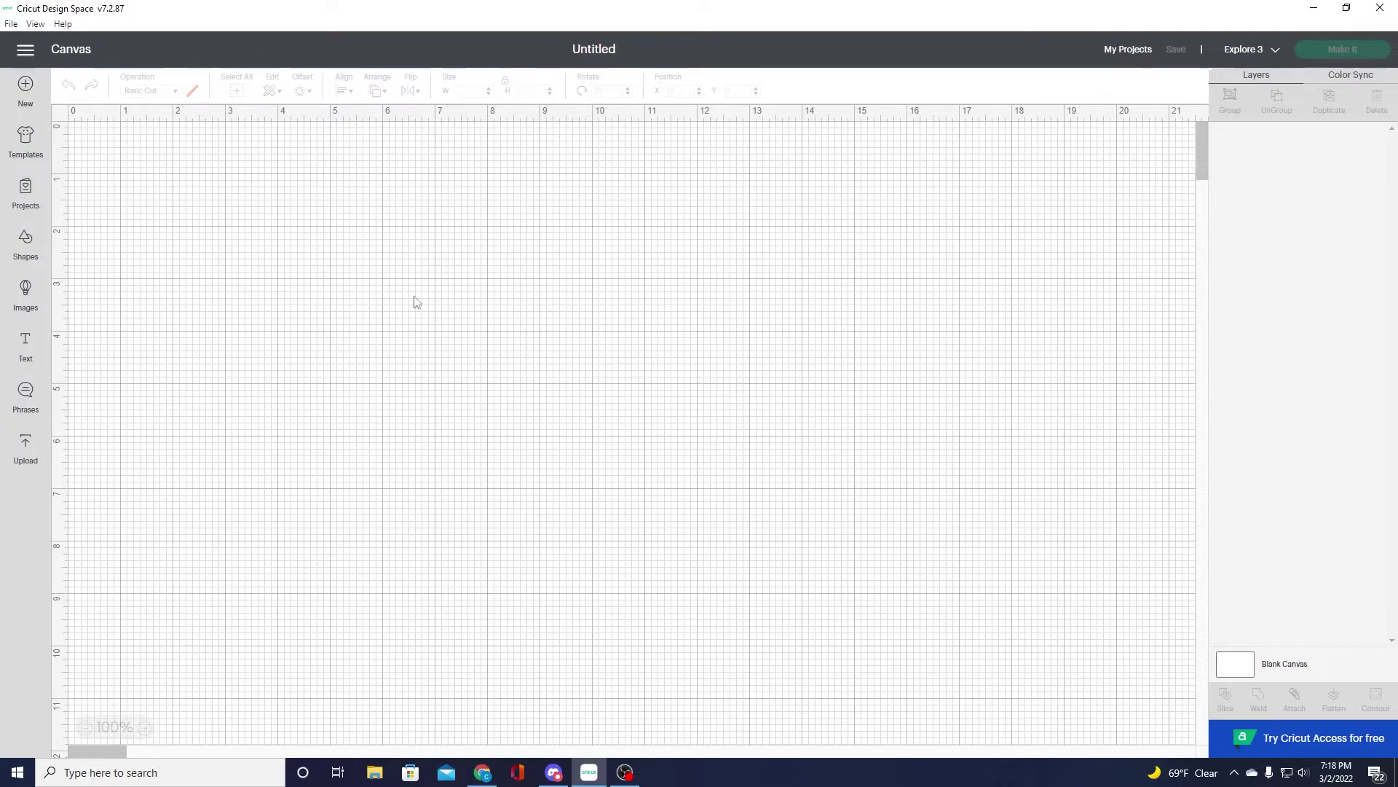
# - Add the Baseball t-shirts template to the canvas and hide it
pyautogui.click(26, 142)
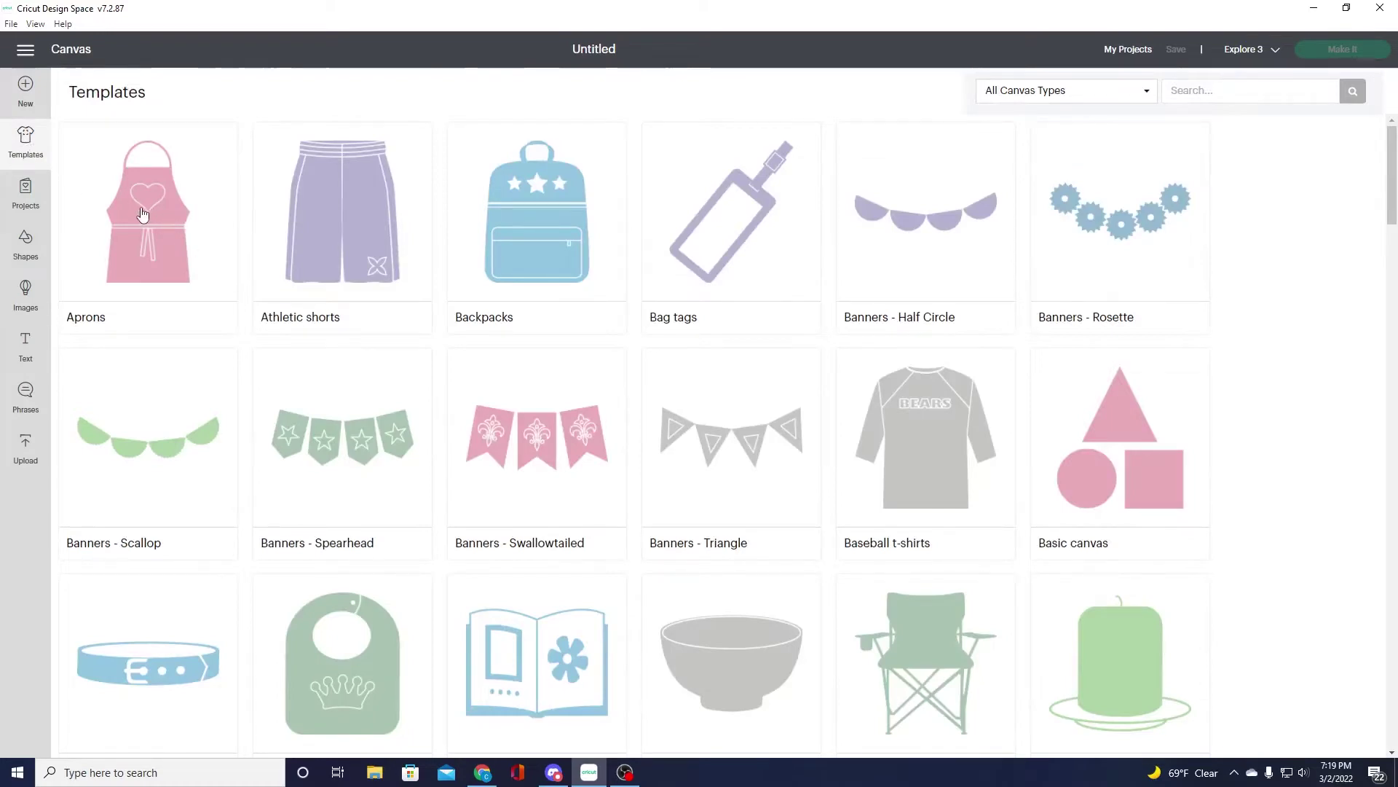
pyautogui.click(939, 431)
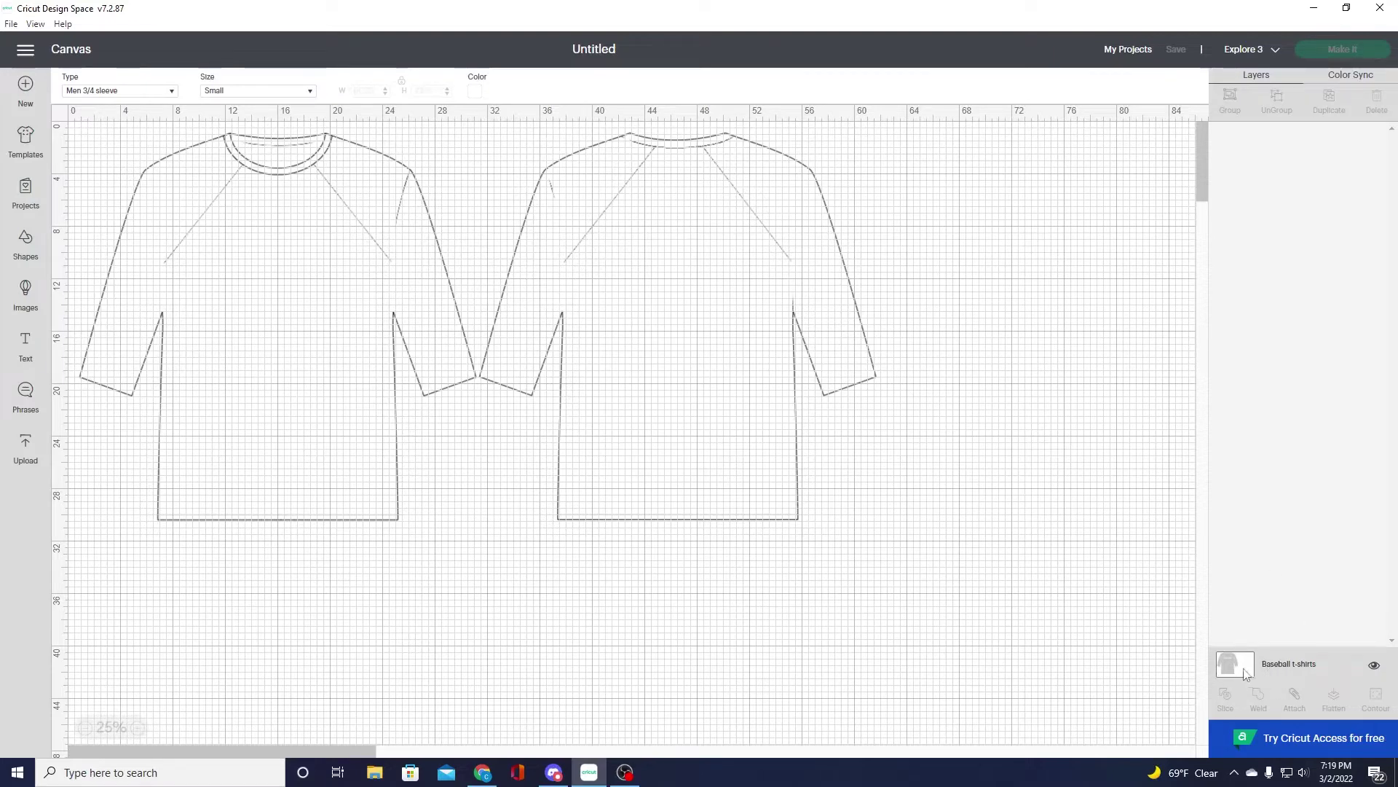
pyautogui.click(1374, 666)
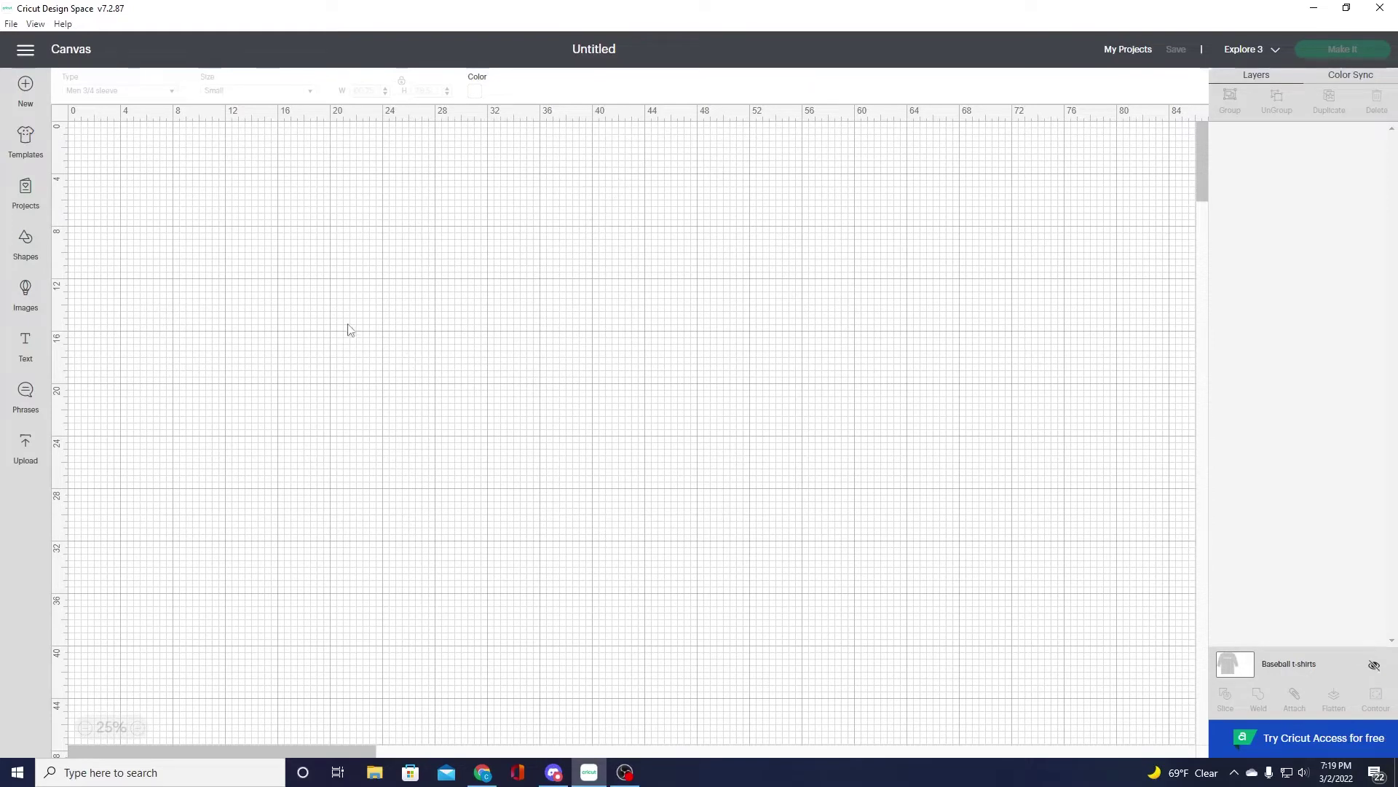
# - Browse the template gallery and the ready-made projects in All Categories
pyautogui.click(25, 140)
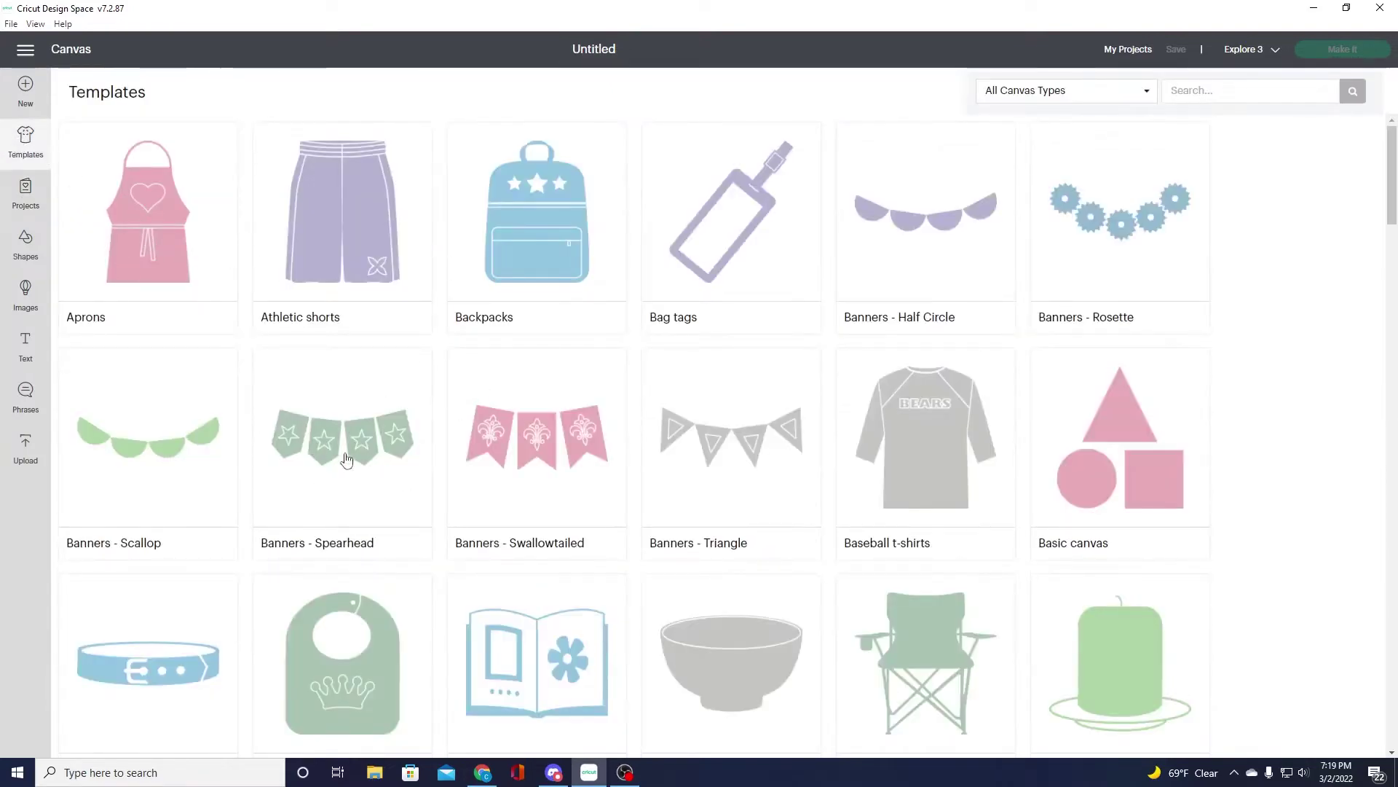
pyautogui.scroll(-5, 655, 456)
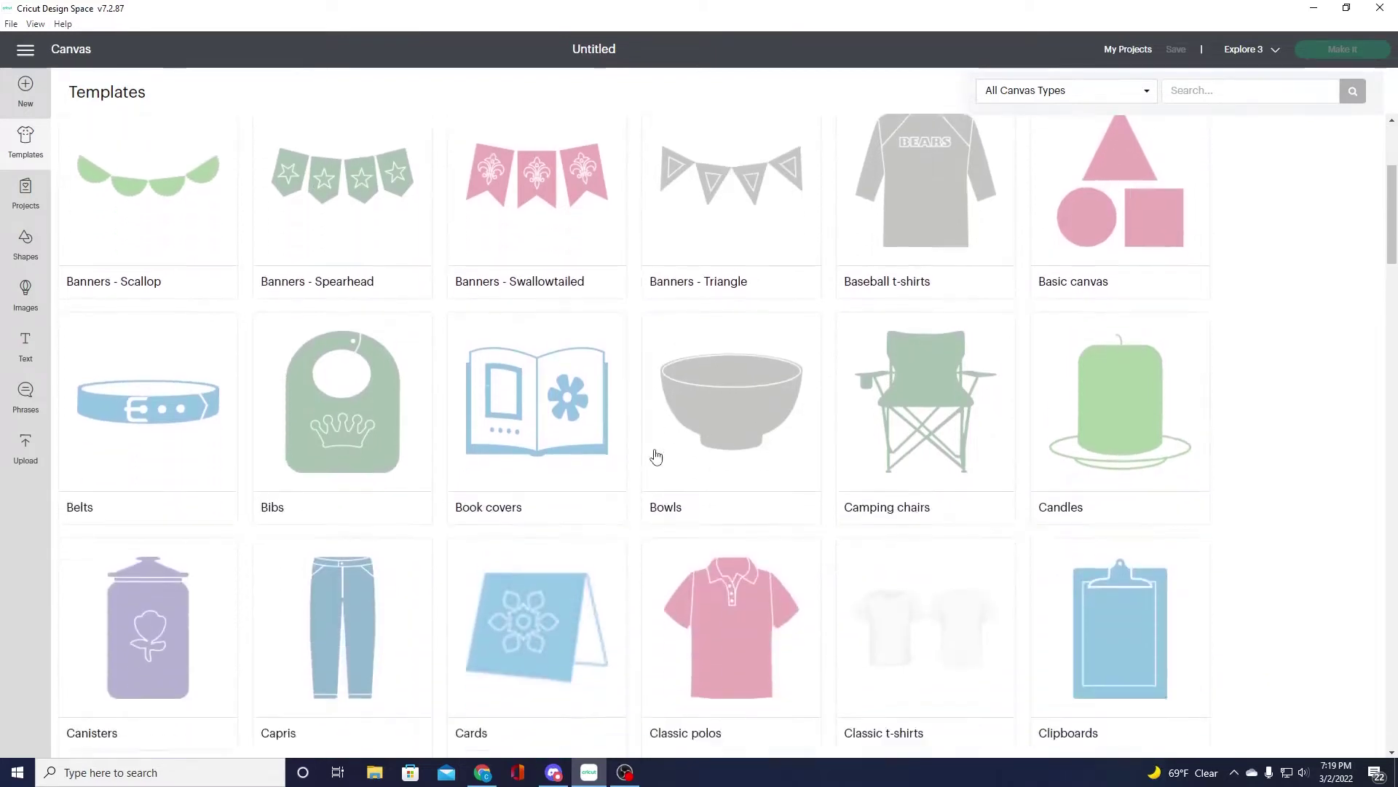
pyautogui.scroll(-4, 654, 457)
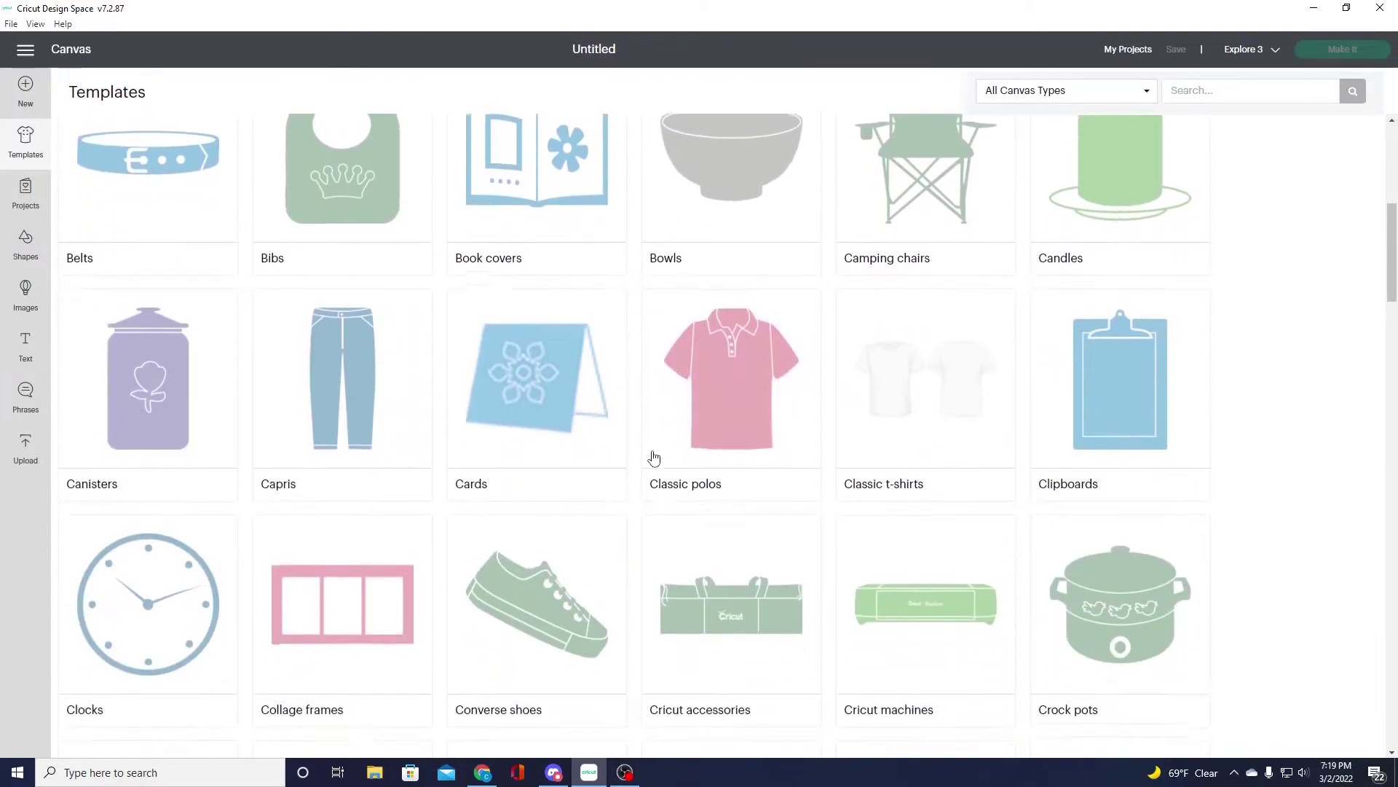
pyautogui.scroll(-3, 654, 457)
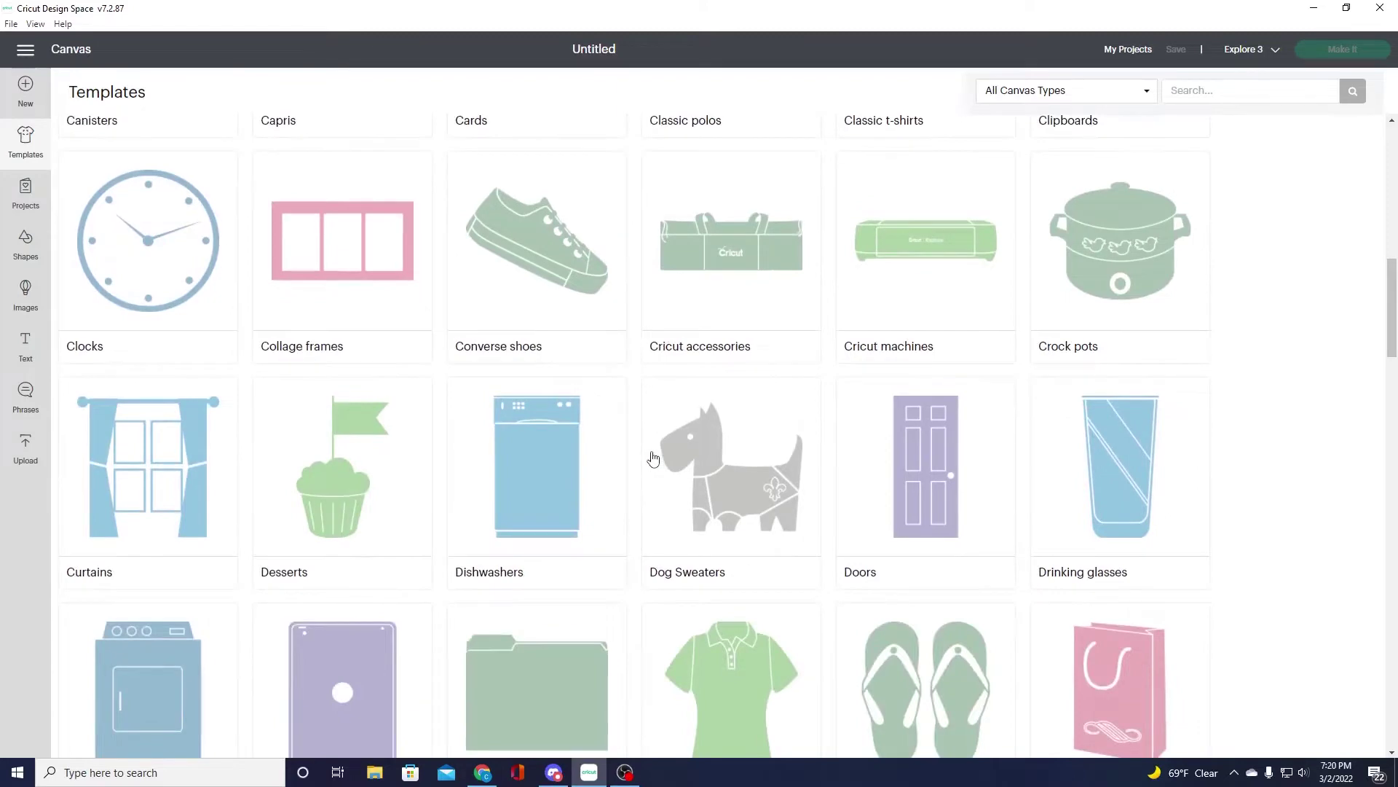
pyautogui.scroll(9, 653, 458)
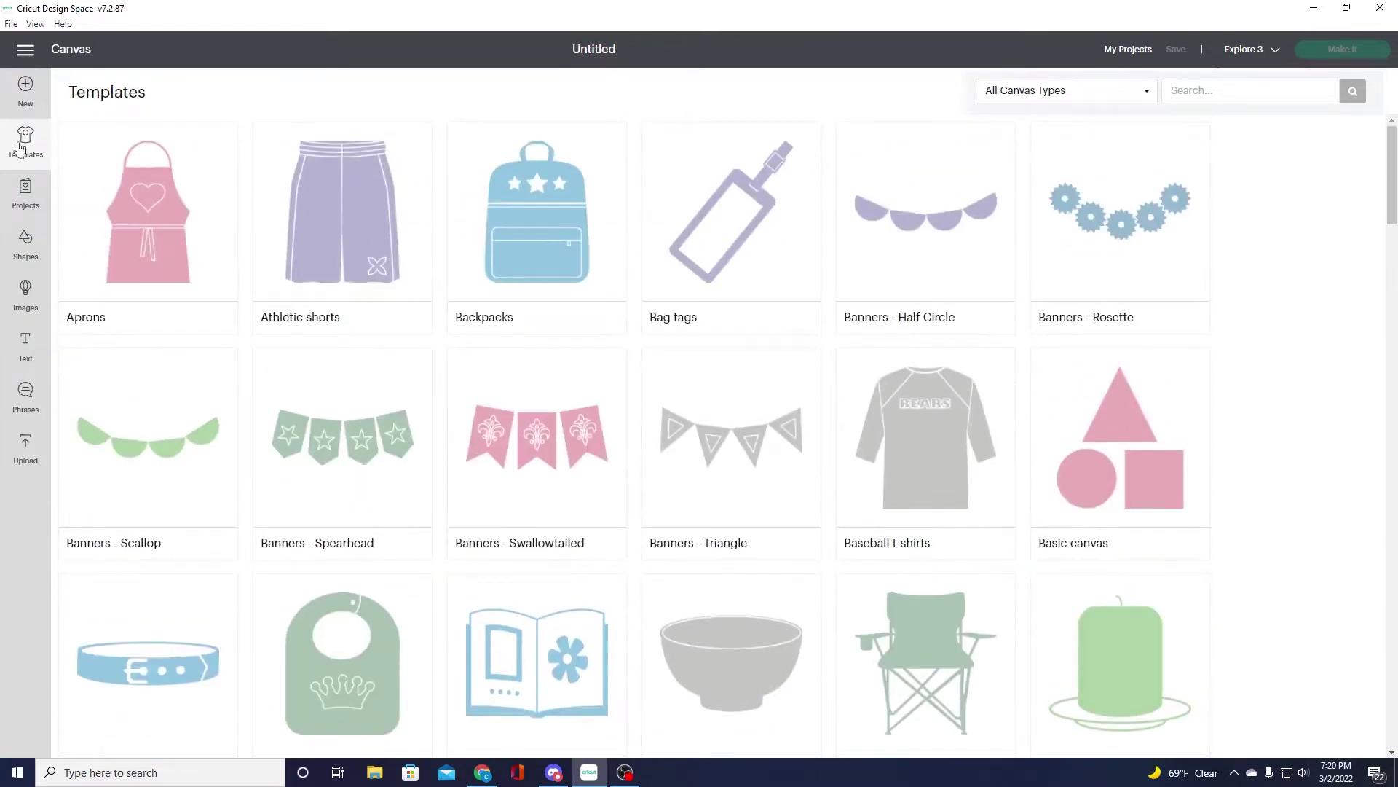
pyautogui.click(25, 197)
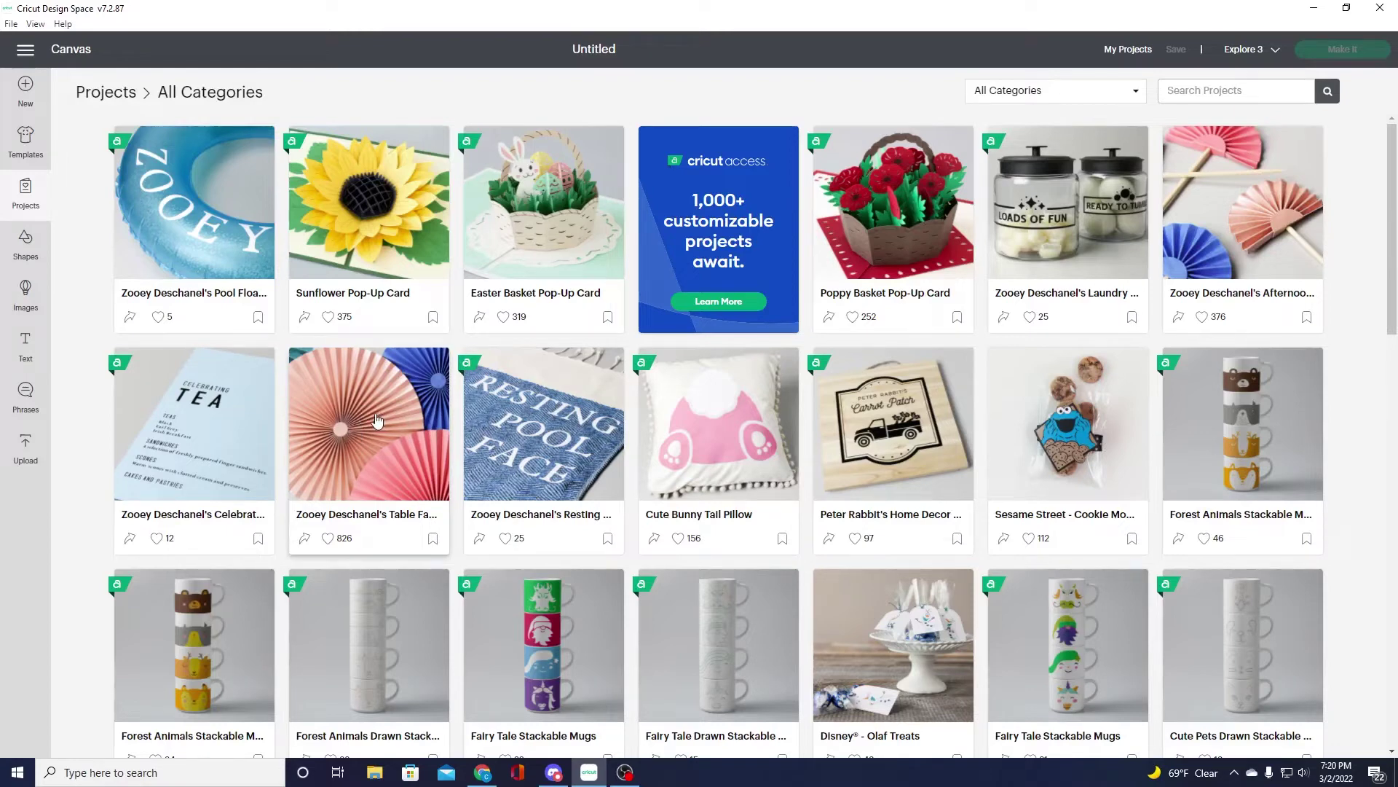
pyautogui.scroll(-2, 373, 417)
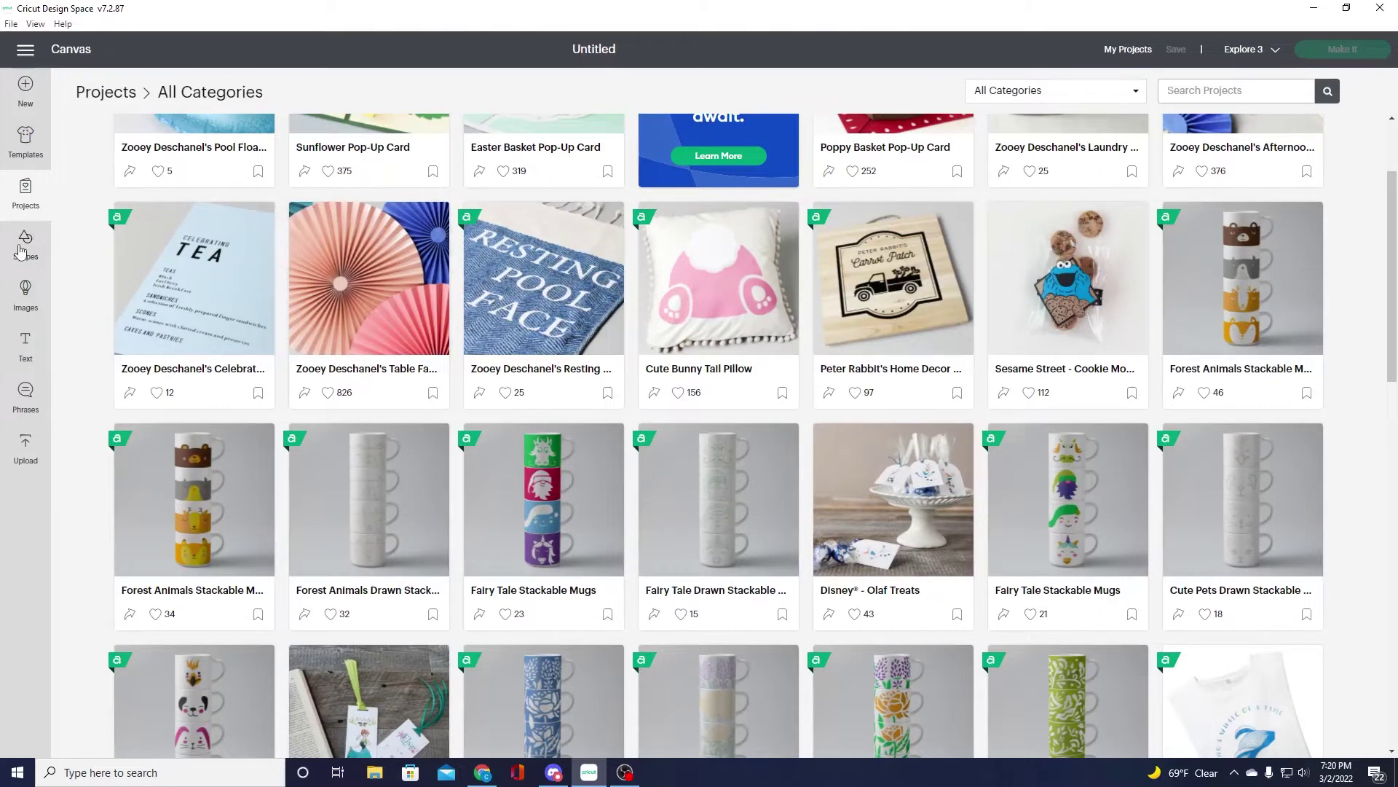
# - Insert the free Heart shape and move it to about X 26.9, Y 6.4 inches on the canvas
pyautogui.click(24, 243)
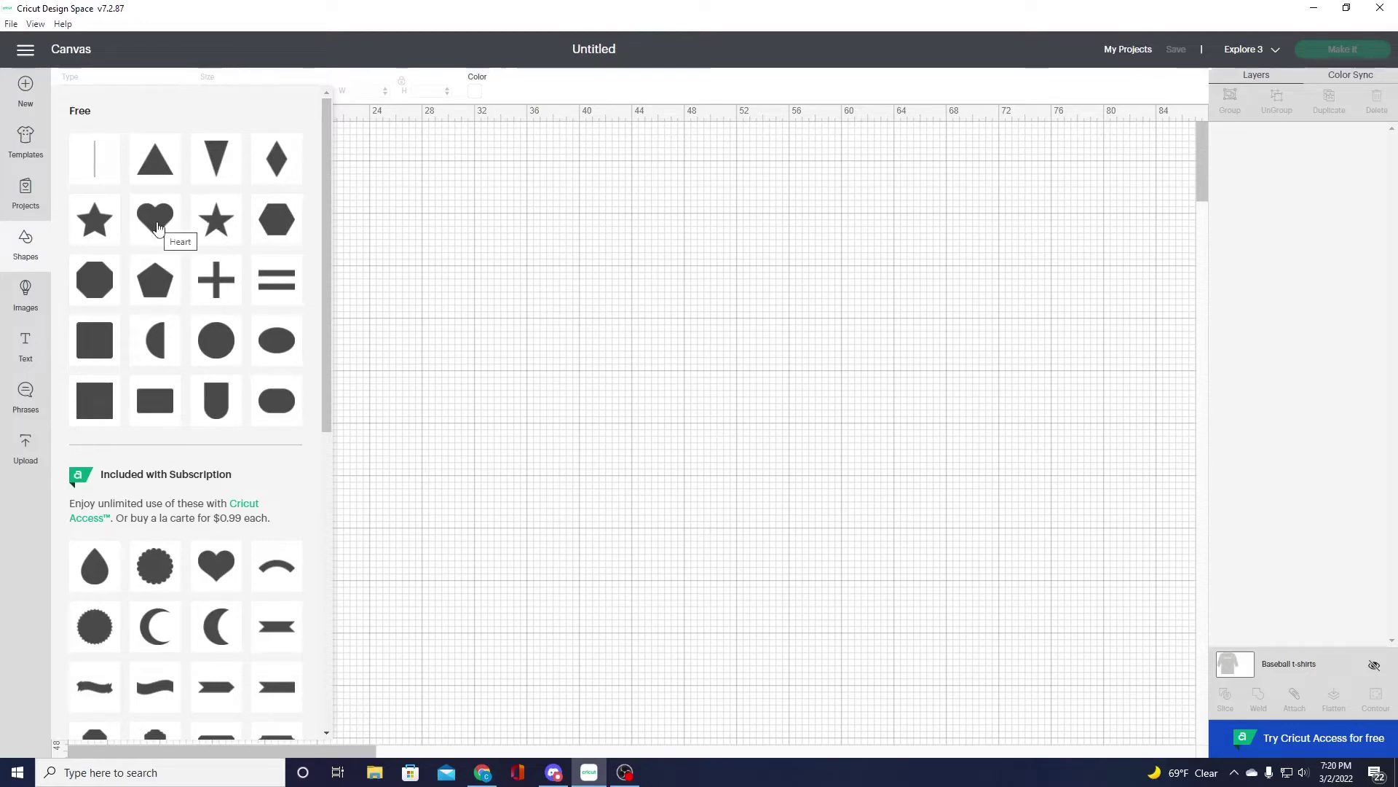
pyautogui.click(156, 219)
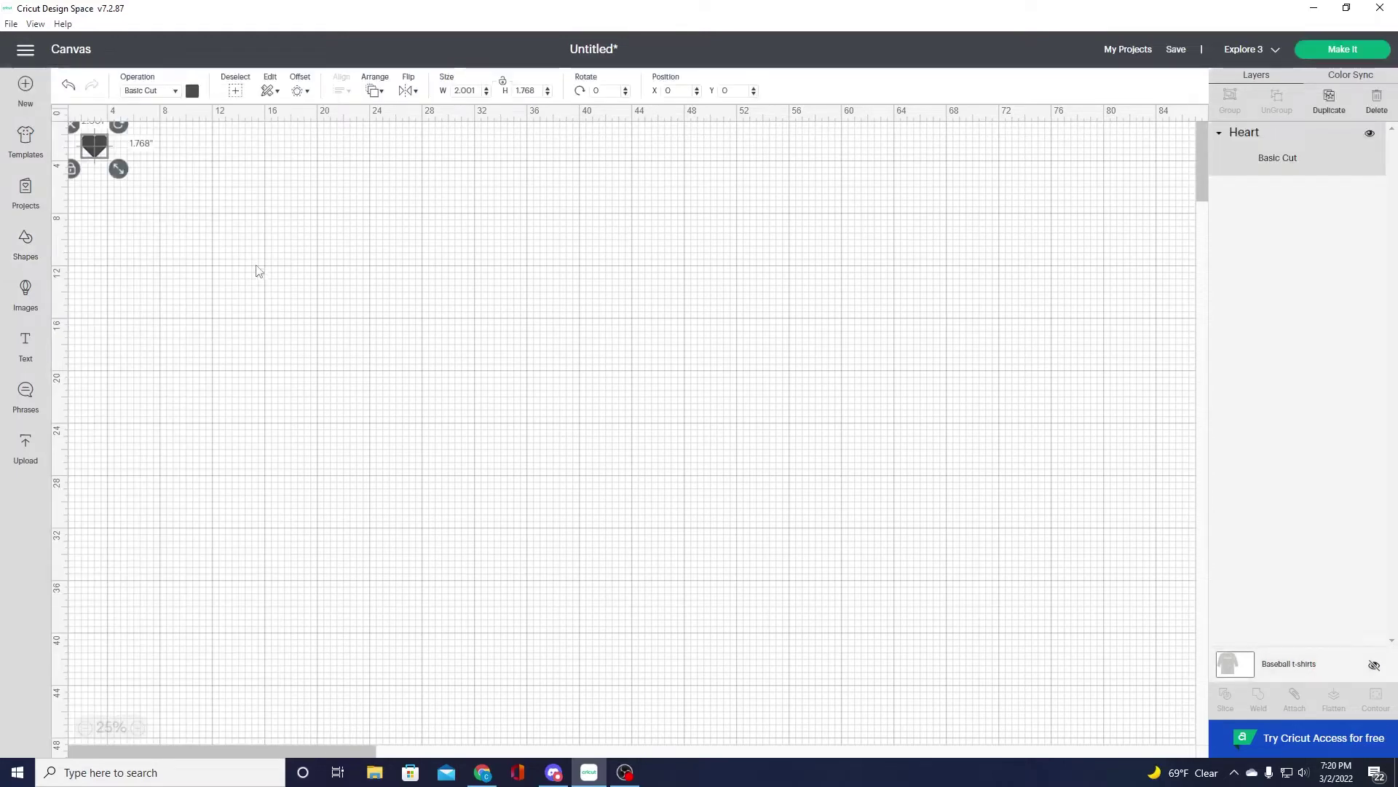
pyautogui.moveTo(102, 153); pyautogui.dragTo(428, 211)
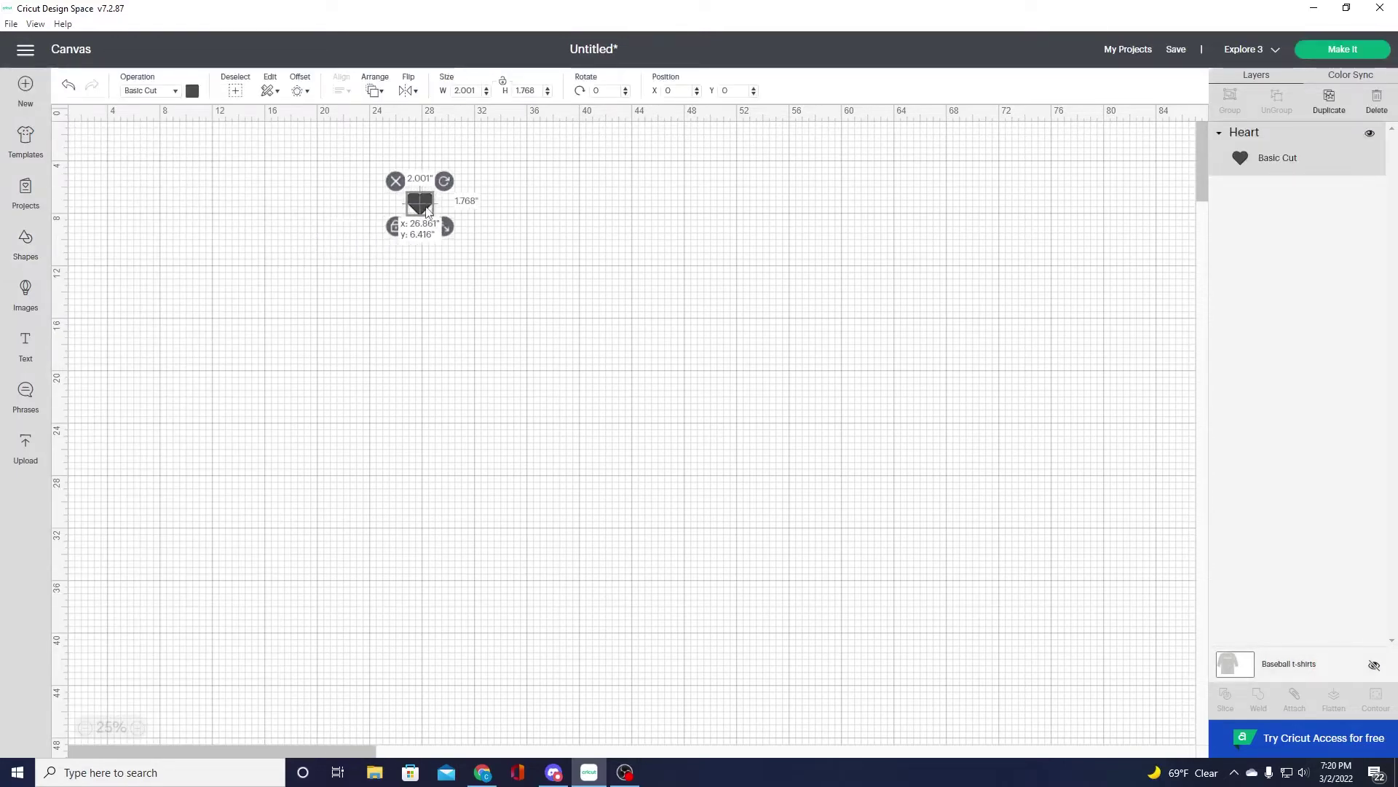
# - Look through the free and subscription shapes in the shape library, and close it
pyautogui.click(27, 248)
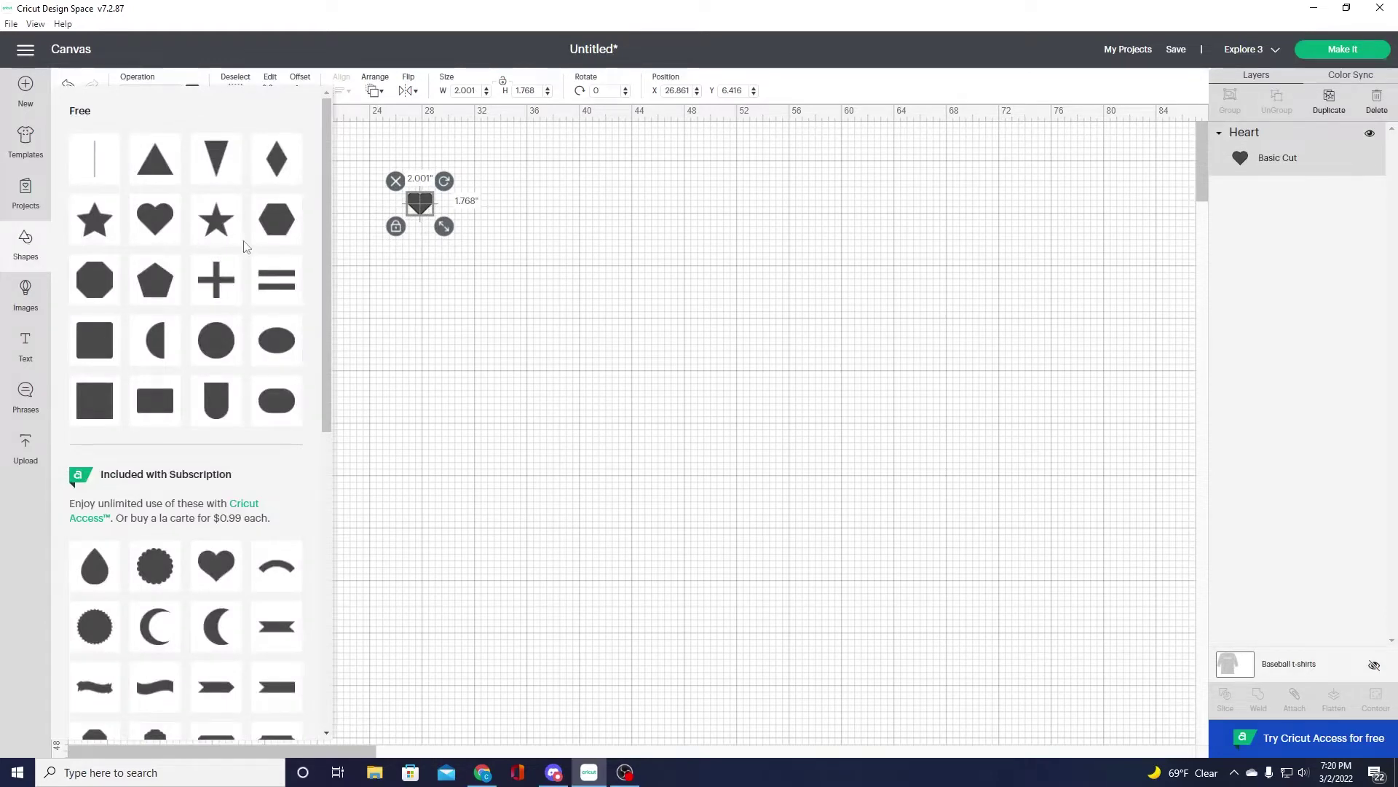
pyautogui.scroll(-5, 246, 248)
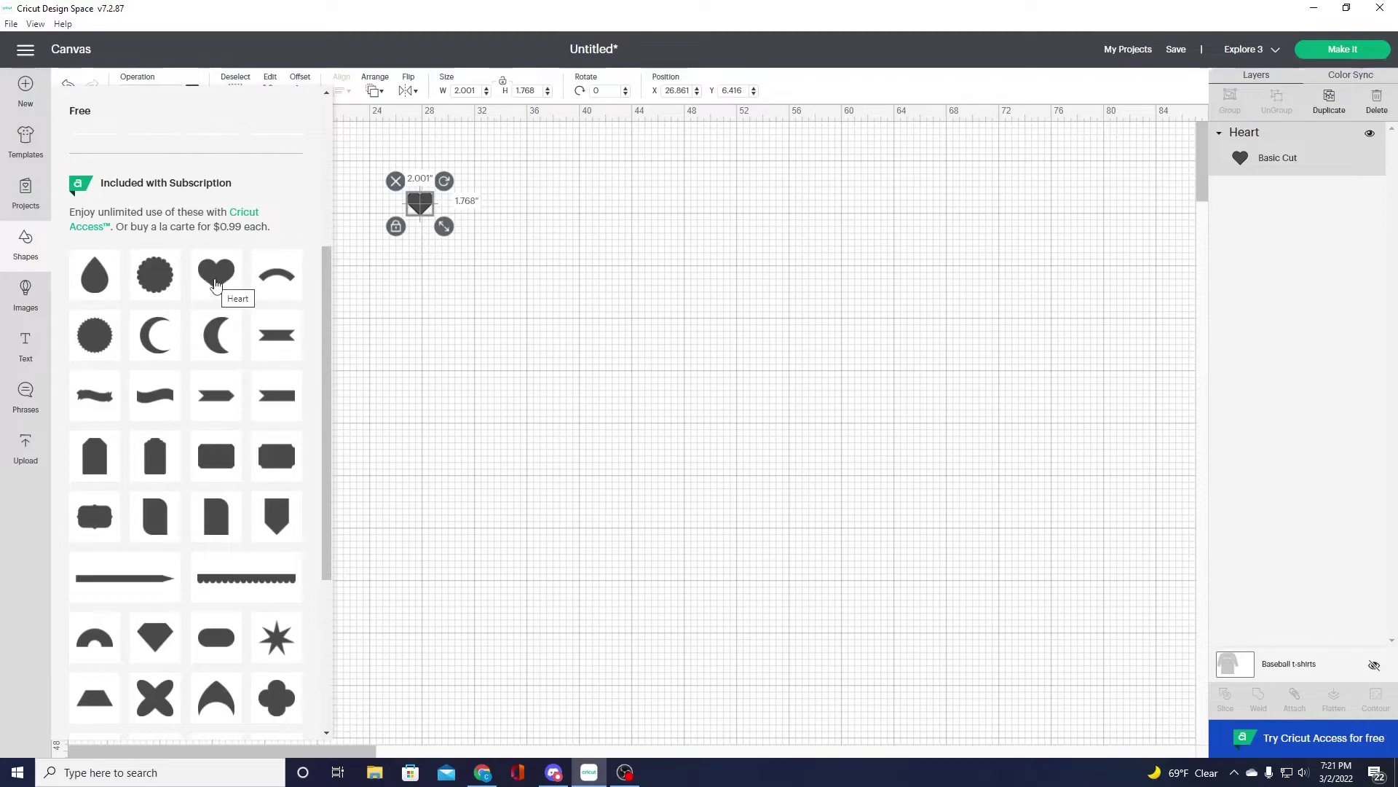
pyautogui.click(25, 244)
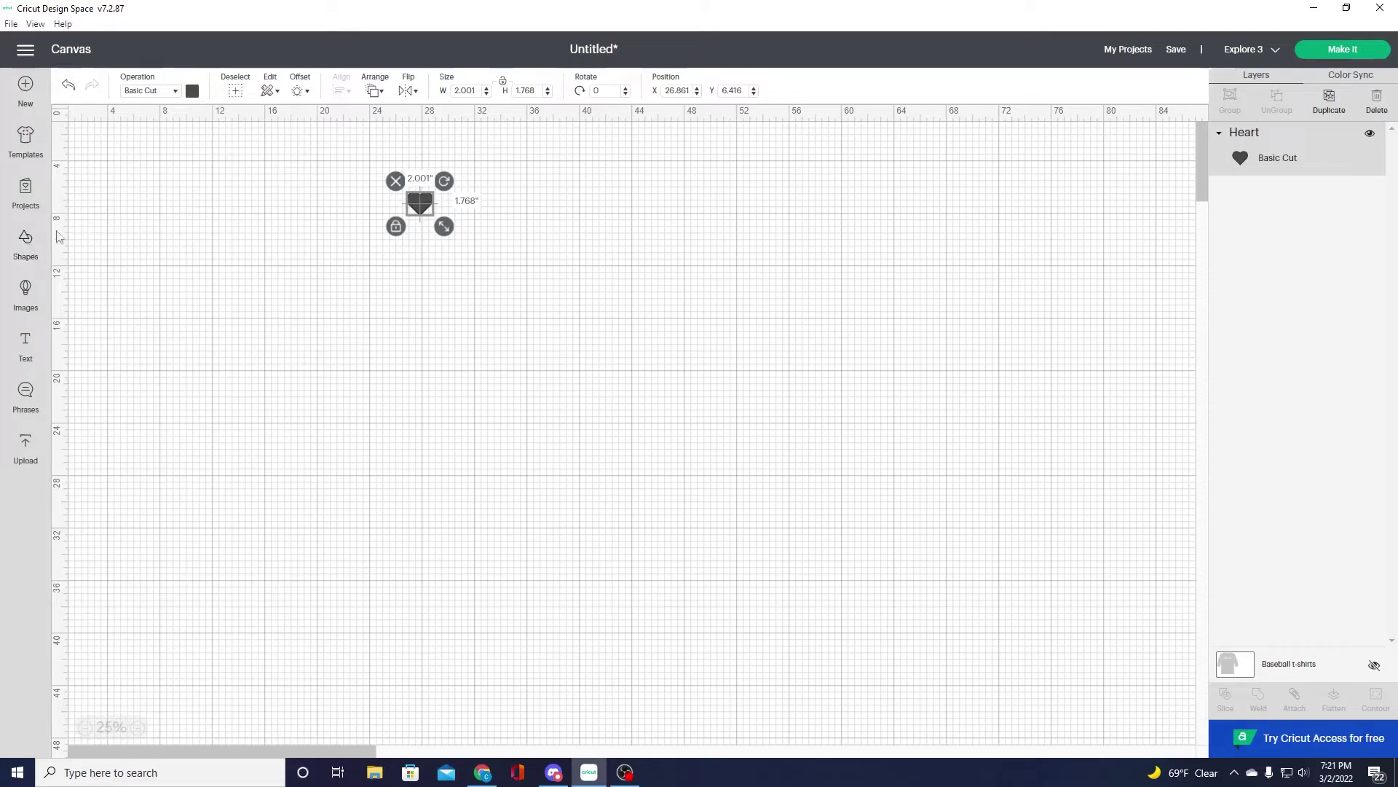
# - Enlarge the heart proportionally to about 7.8 by 6.9 inches, then unlock its proportions and stretch it to about 12.3 inches tall
pyautogui.moveTo(434, 212); pyautogui.dragTo(432, 211)
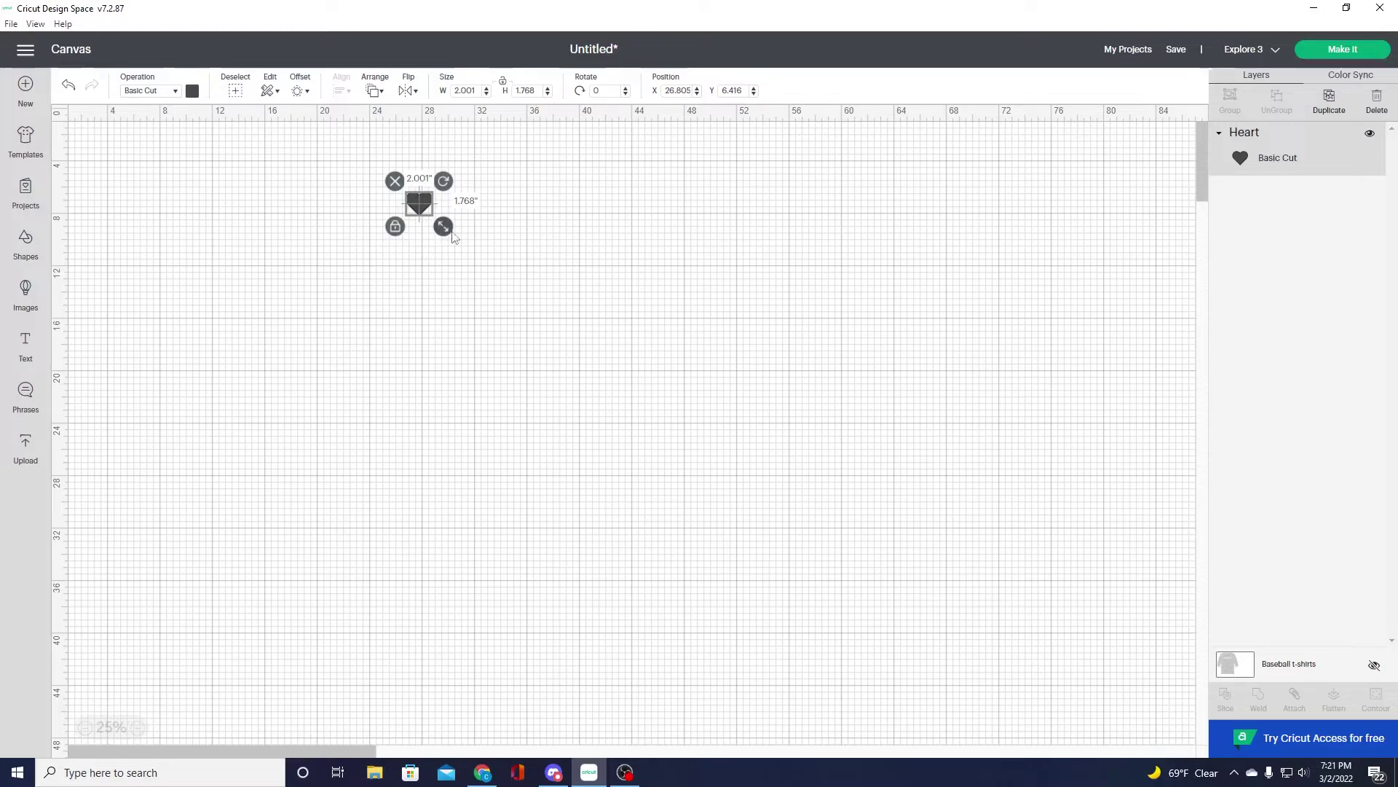
pyautogui.moveTo(445, 229); pyautogui.dragTo(517, 279)
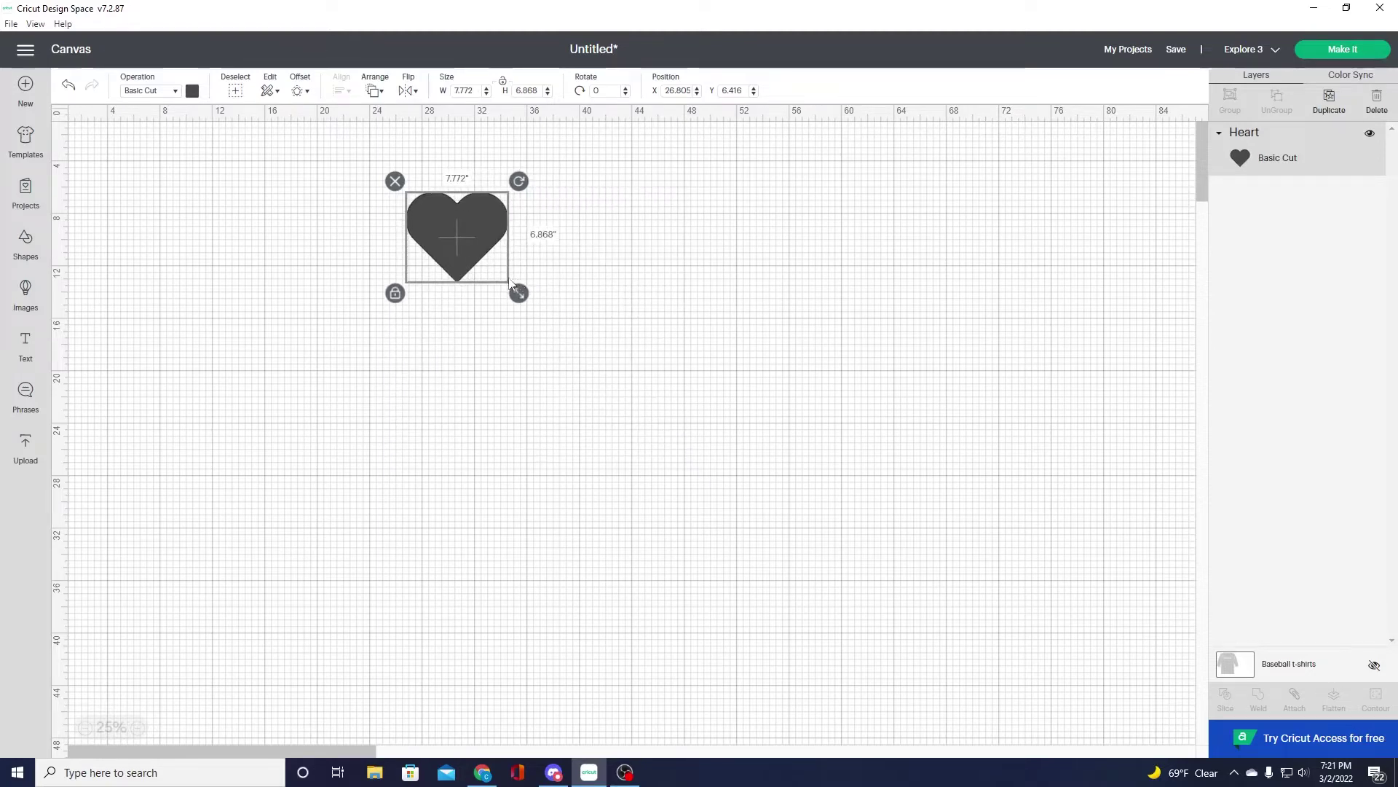
pyautogui.click(394, 294)
pyautogui.moveTo(518, 294); pyautogui.dragTo(519, 370)
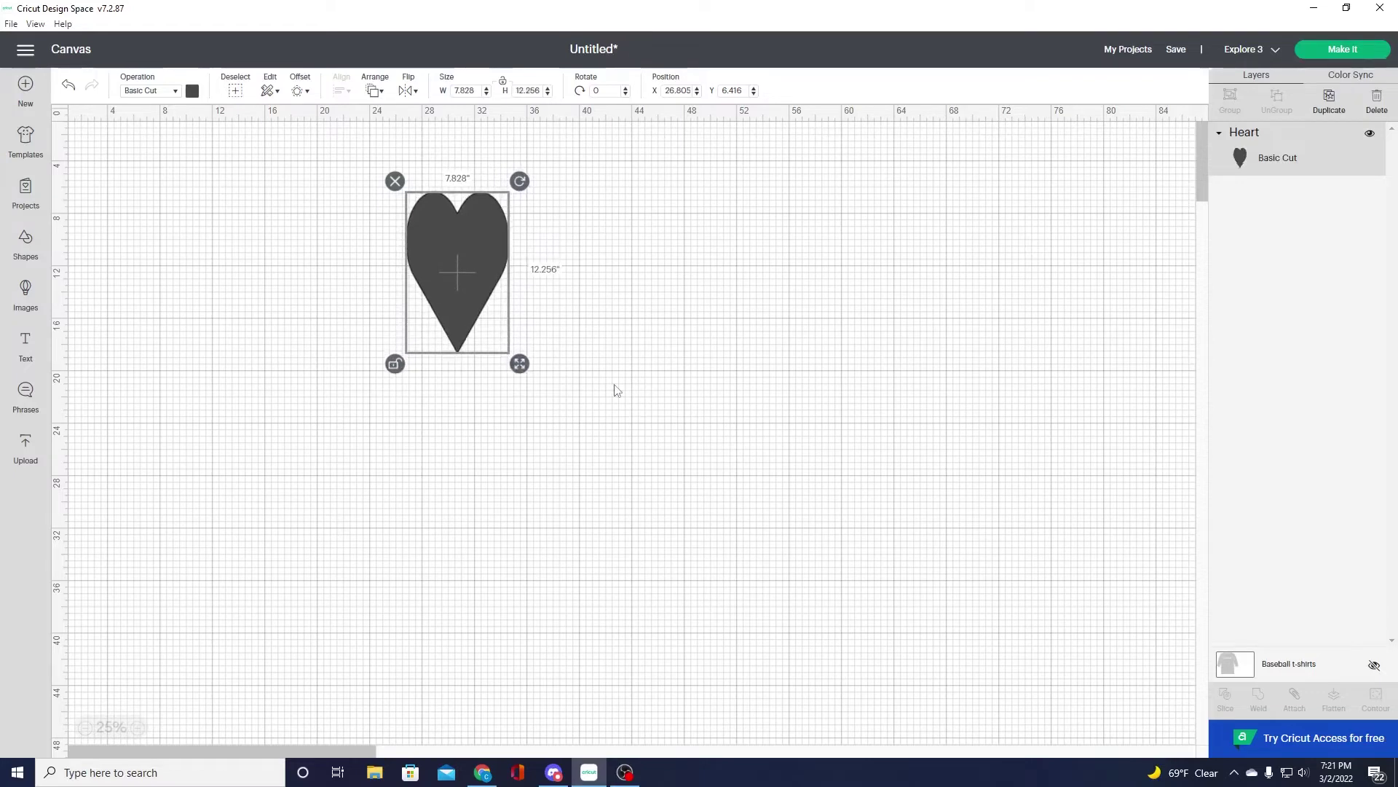
pyautogui.click(615, 388)
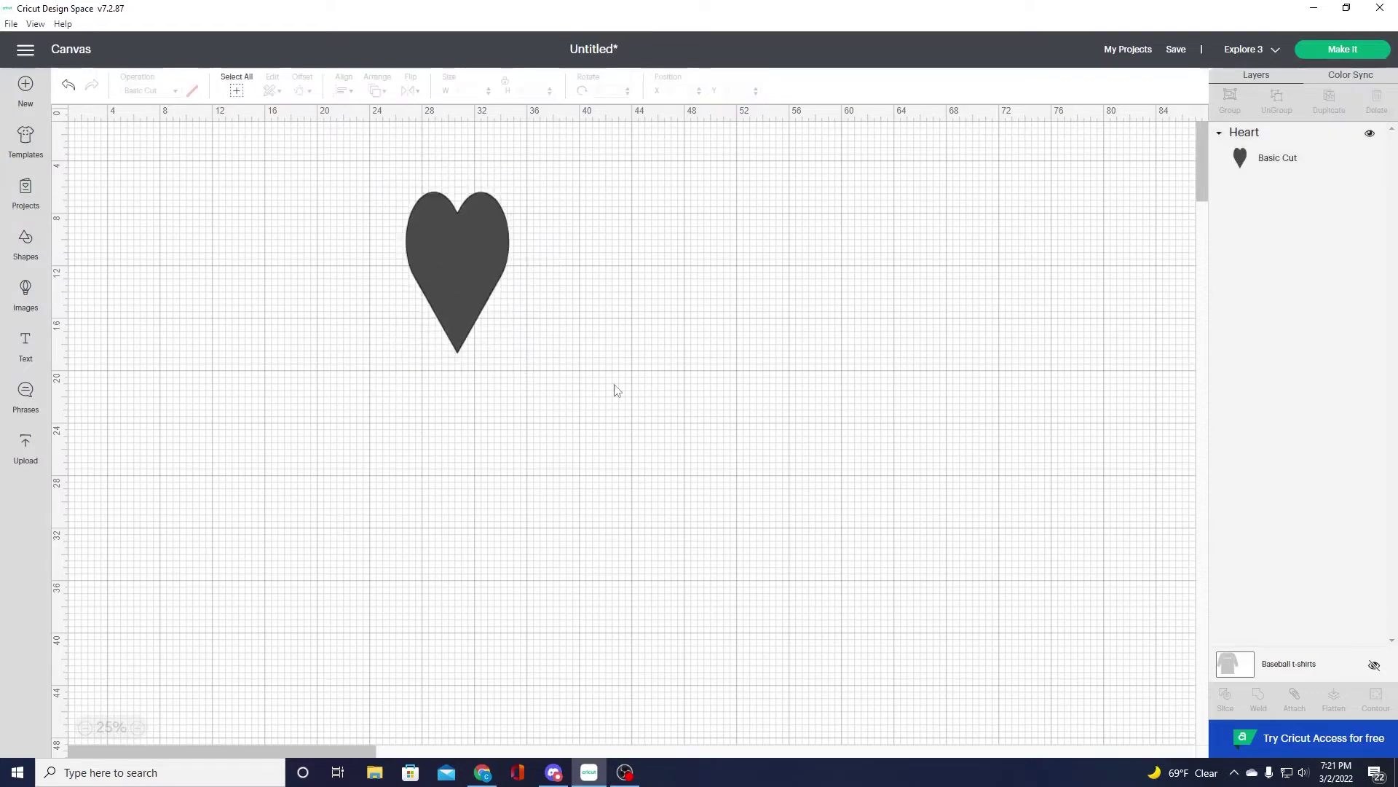
# - Rotate the stretched heart to about 37 degrees, then delete it from the canvas
pyautogui.click(478, 254)
pyautogui.moveTo(517, 188); pyautogui.dragTo(573, 235)
pyautogui.moveTo(572, 235); pyautogui.dragTo(573, 236)
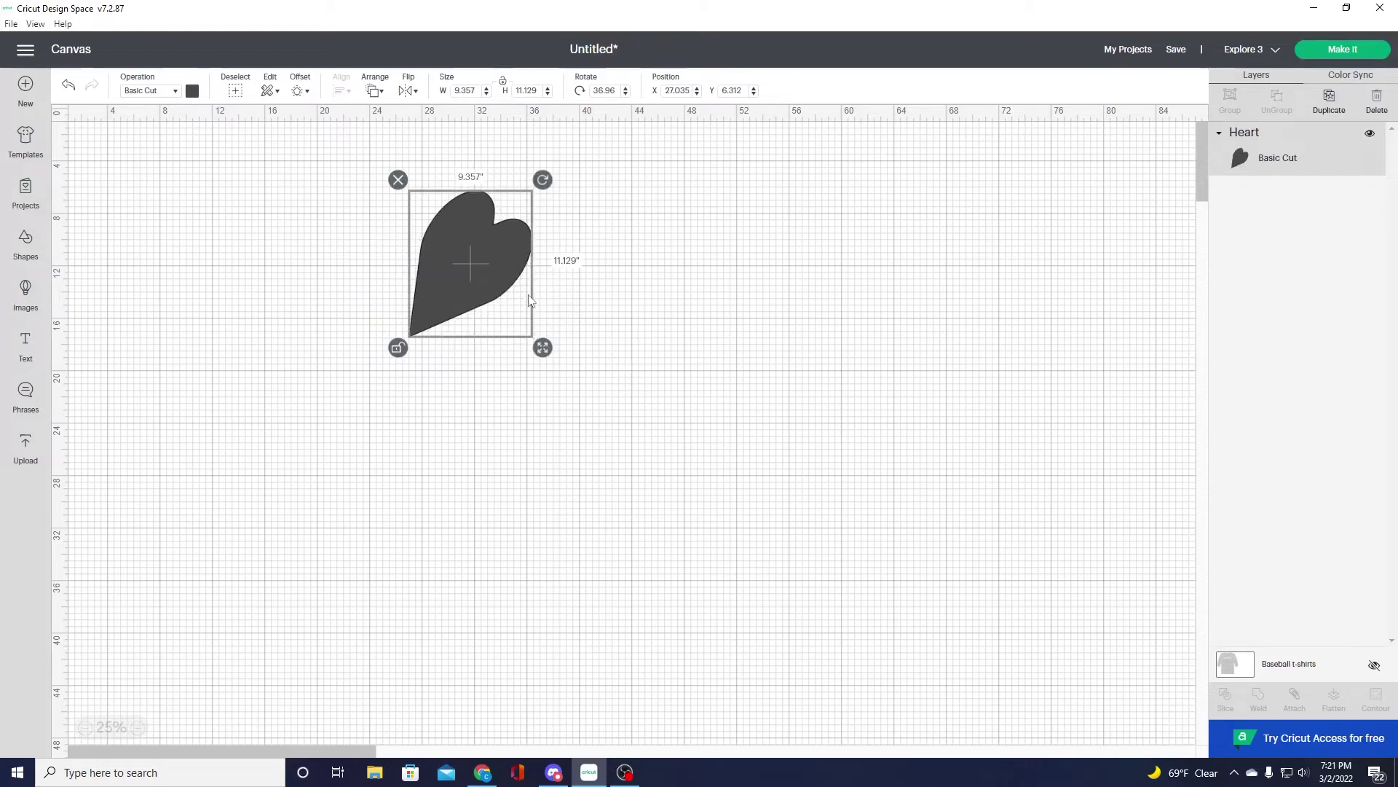
pyautogui.click(398, 181)
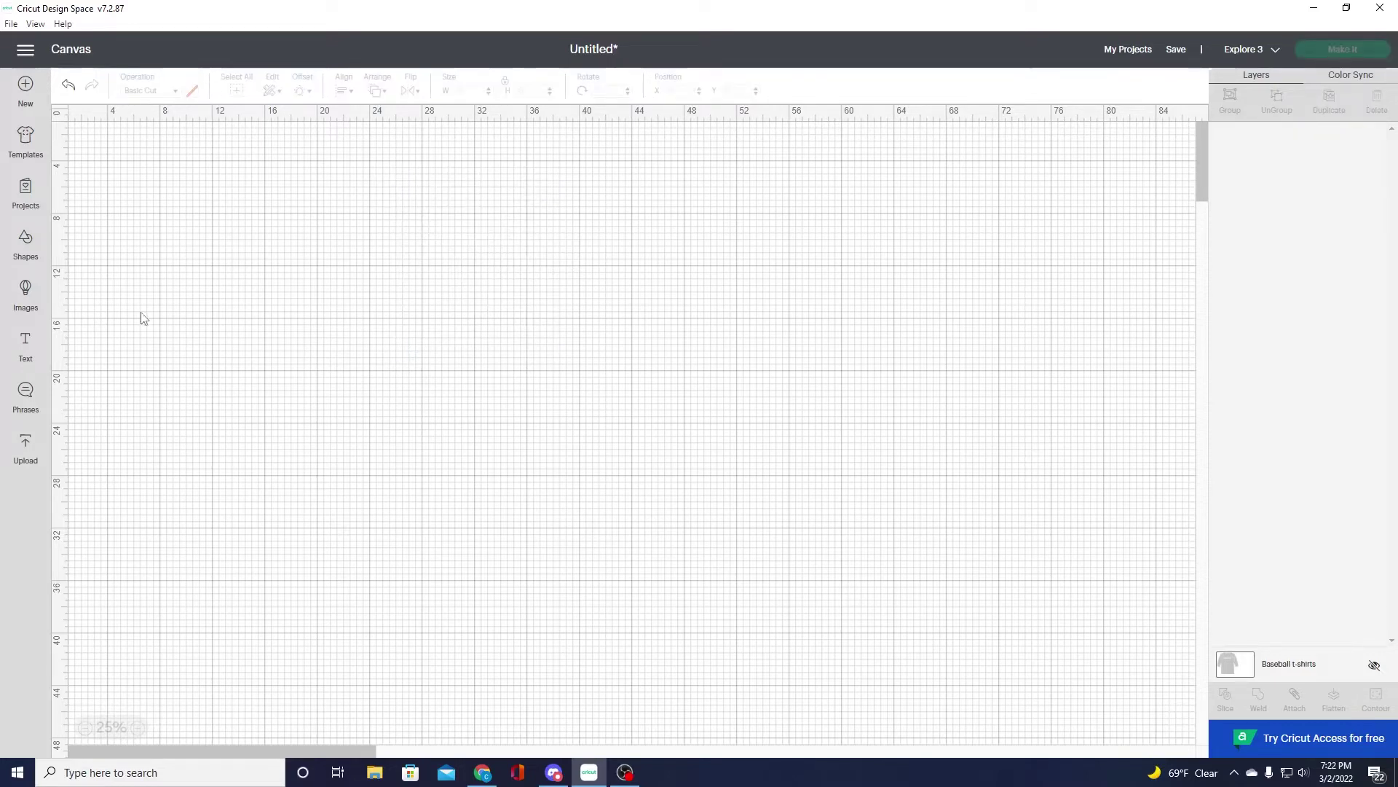
# - Browse the image library, filter it to Free images, and examine the Material filter options
pyautogui.click(24, 293)
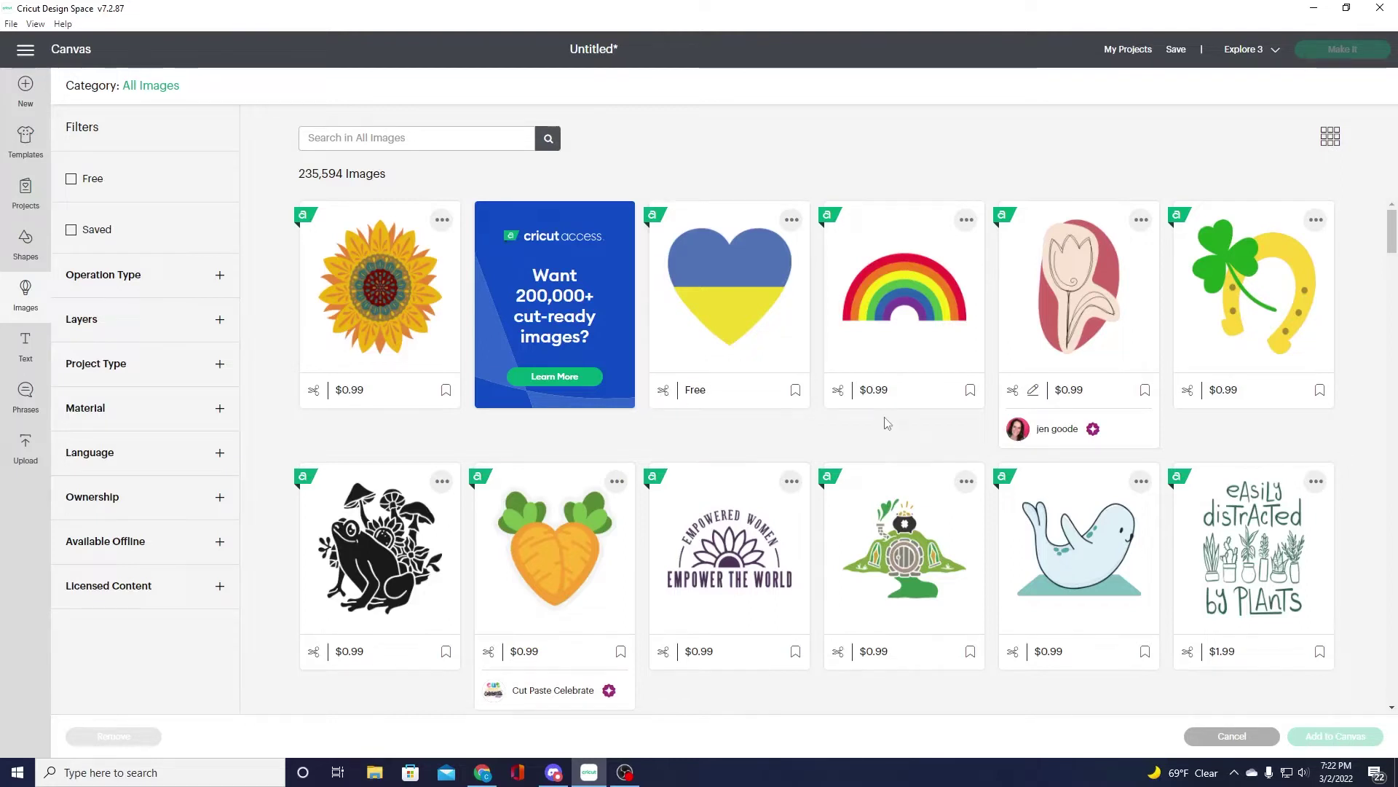
pyautogui.scroll(-2, 907, 413)
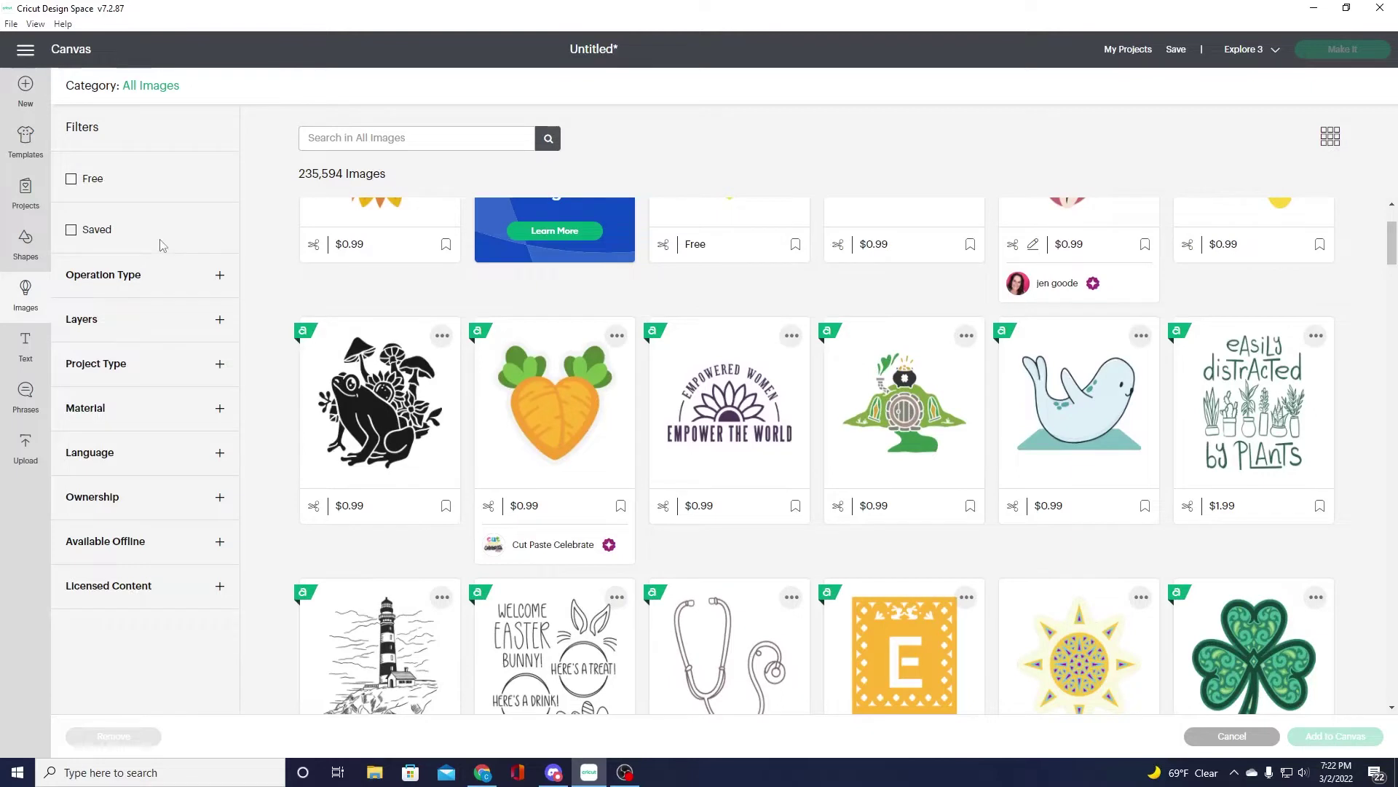
pyautogui.click(71, 180)
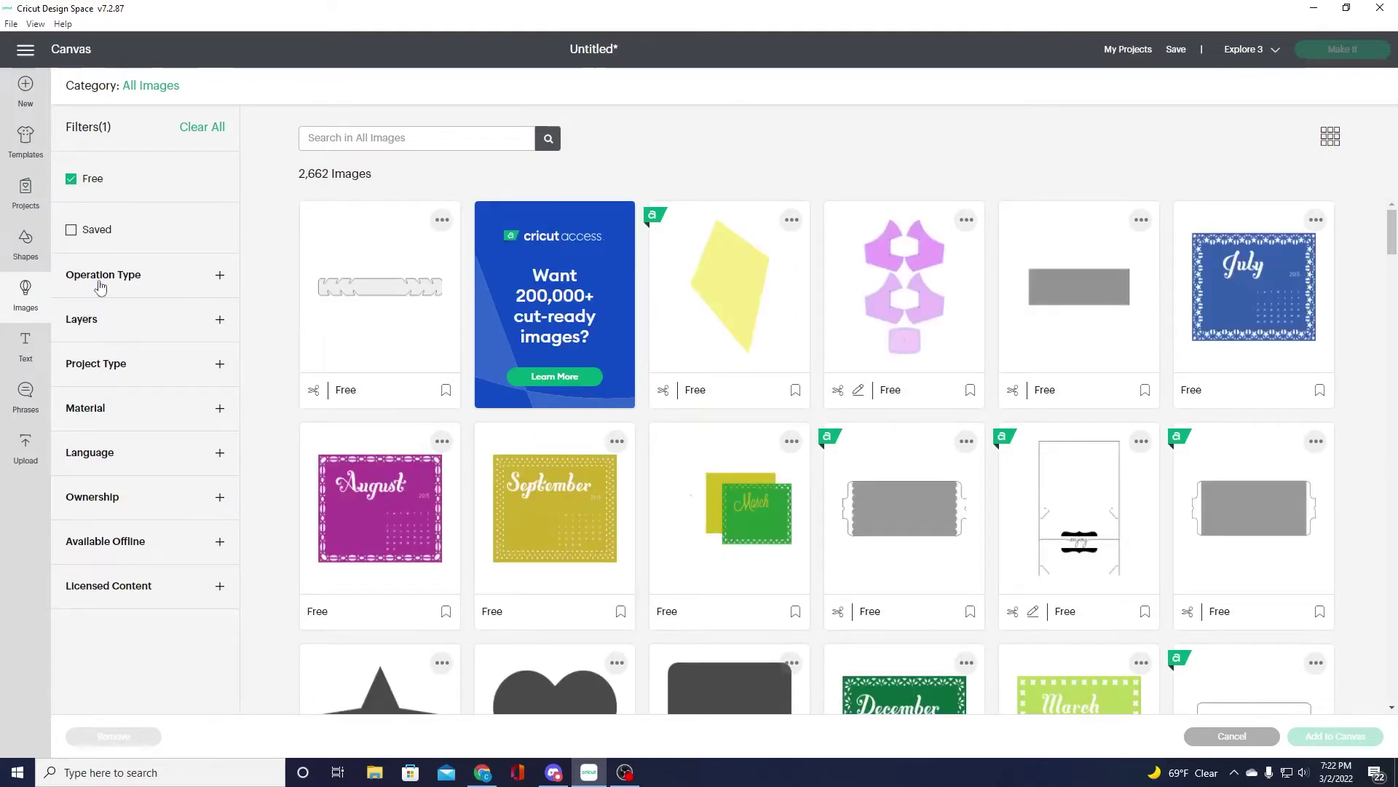
pyautogui.click(95, 409)
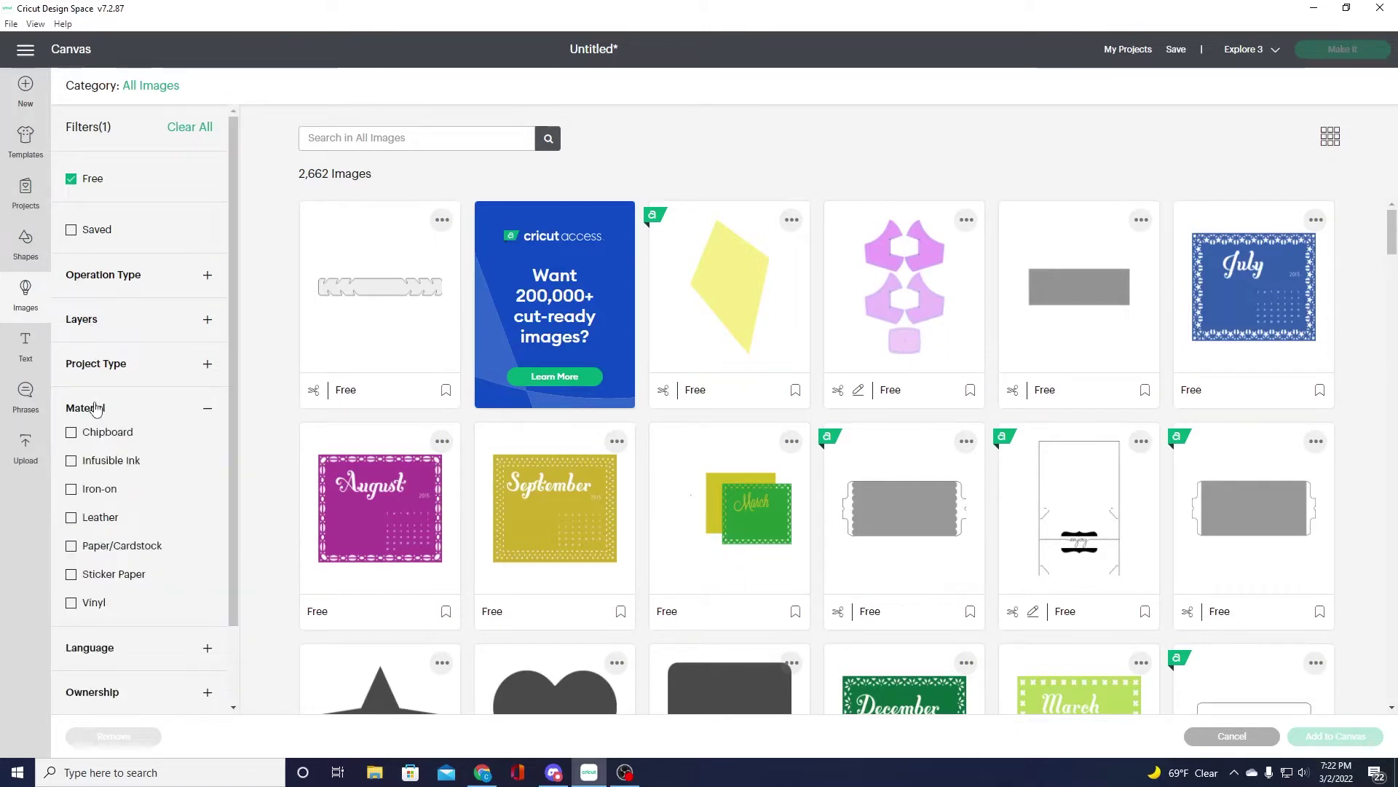
pyautogui.click(95, 409)
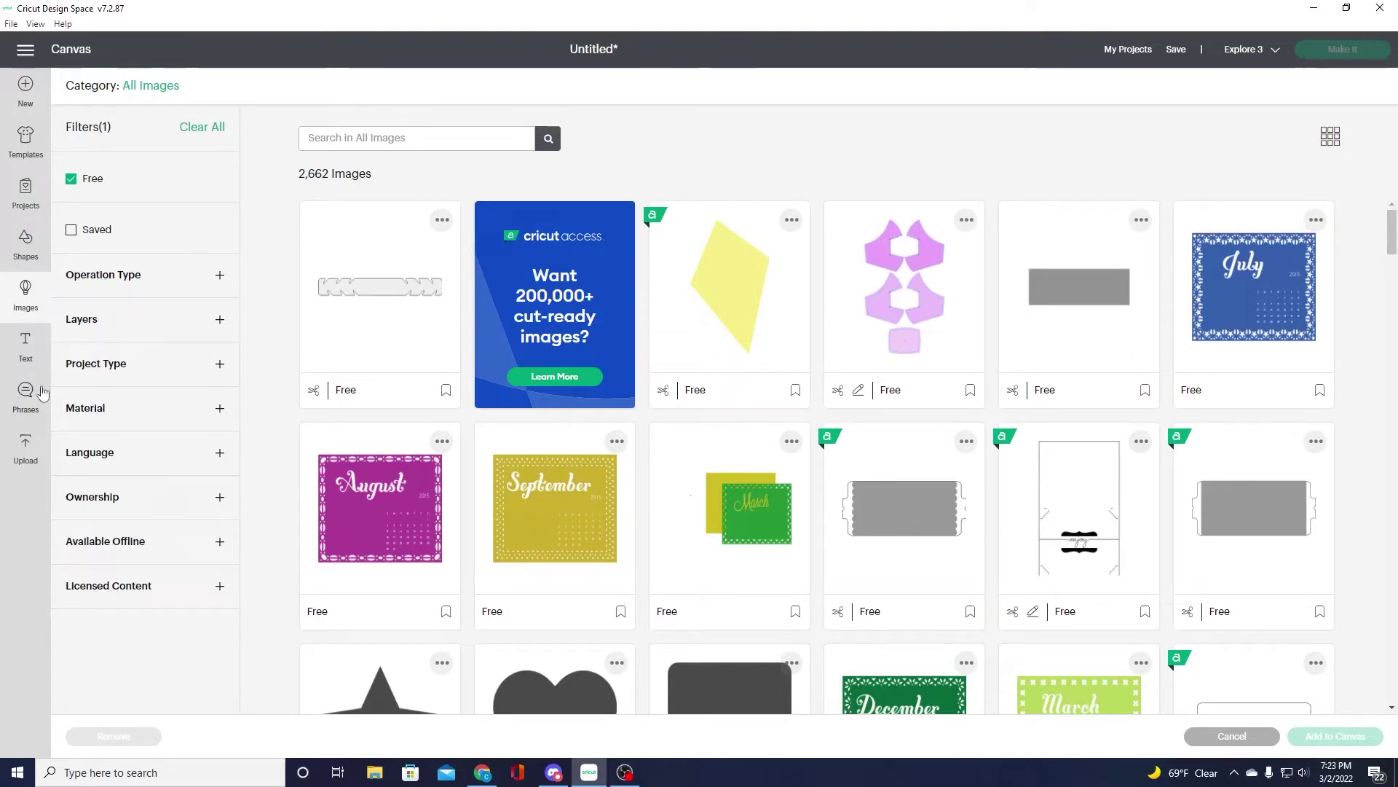
# - Add the text "I LOVE YOU", enlarge it to about 29.4 inches wide, and place it at about X 8.6, Y 8.4 inches
pyautogui.click(25, 350)
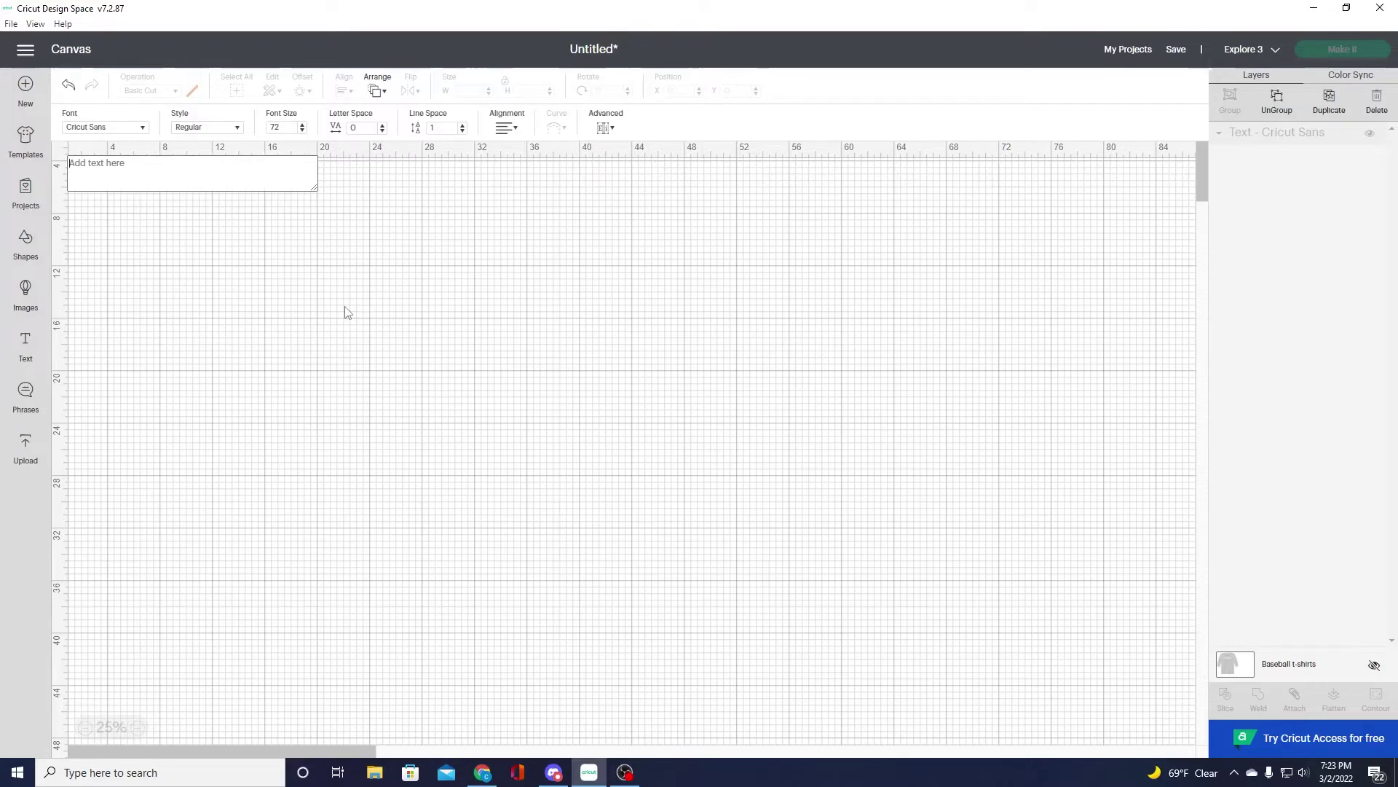
pyautogui.write('I LOVE YOU')
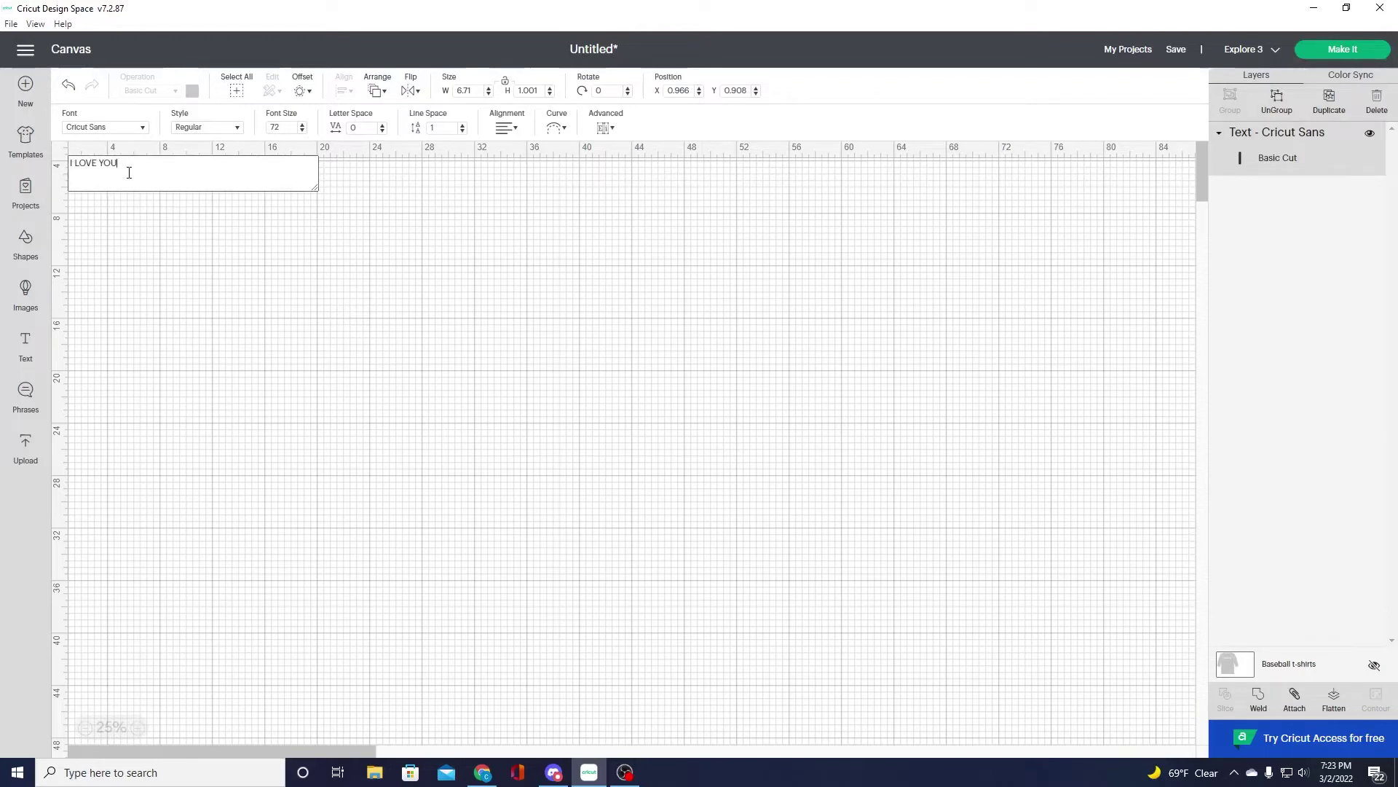
pyautogui.click(184, 245)
pyautogui.moveTo(128, 139); pyautogui.dragTo(330, 263)
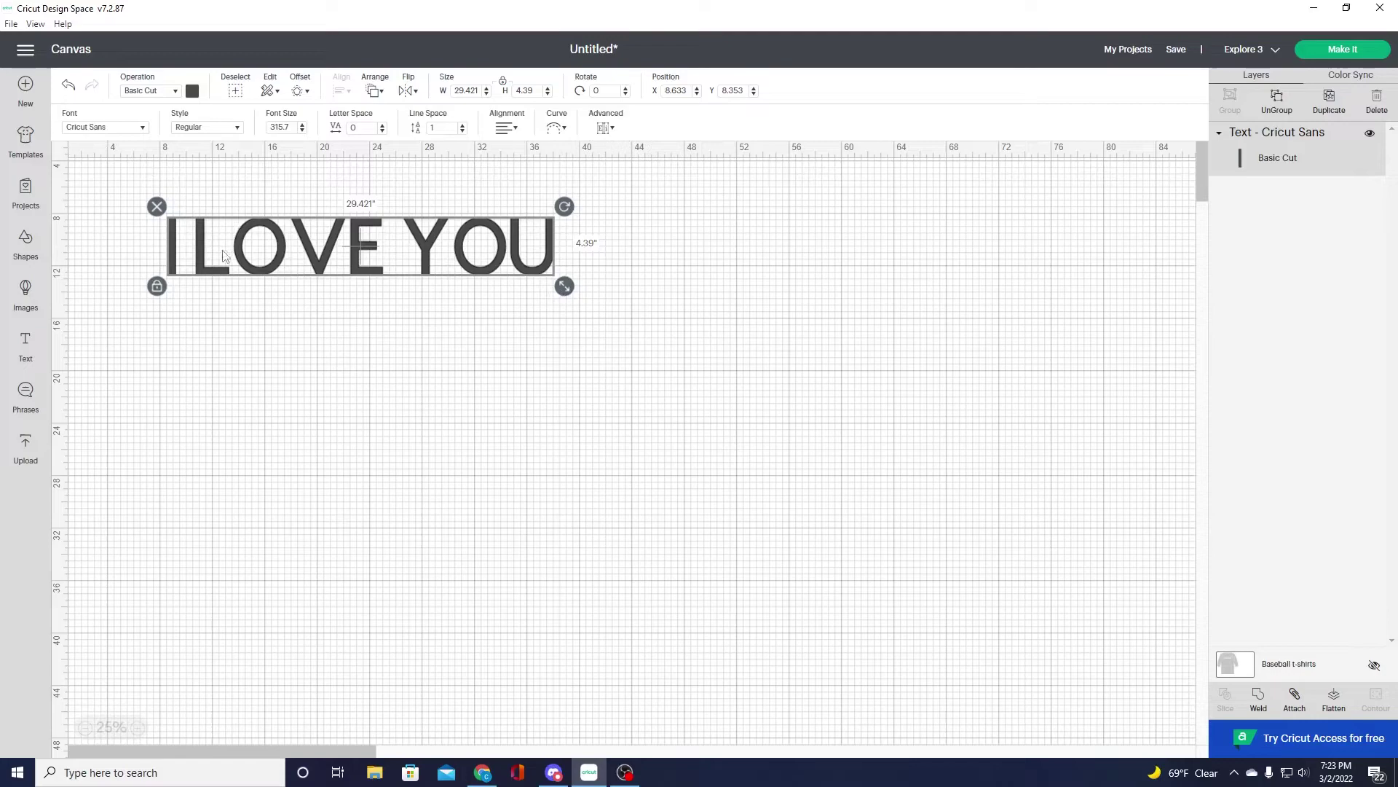
# - Examine the System and Cricut font lists and the font filter options, and close the font list without choosing a font
pyautogui.click(142, 129)
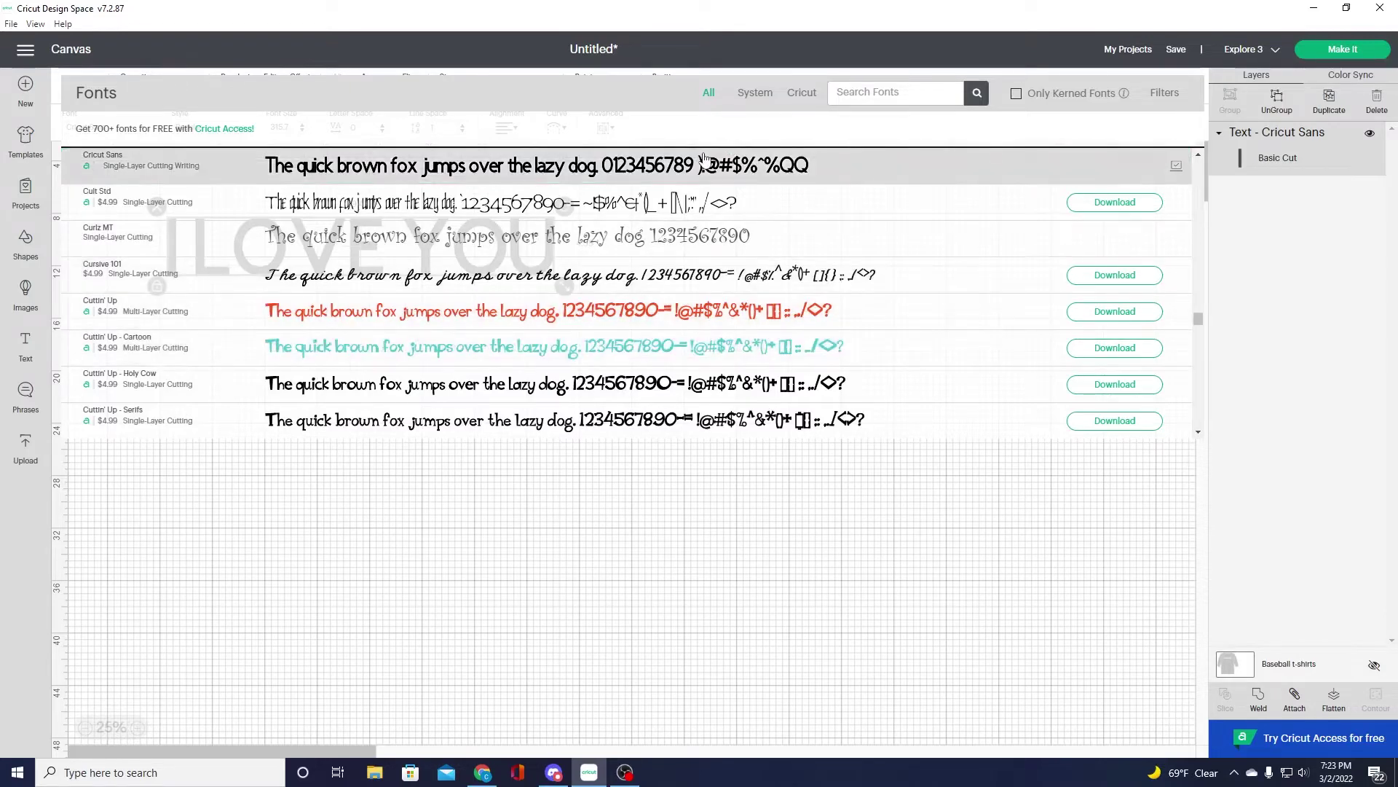
pyautogui.click(756, 96)
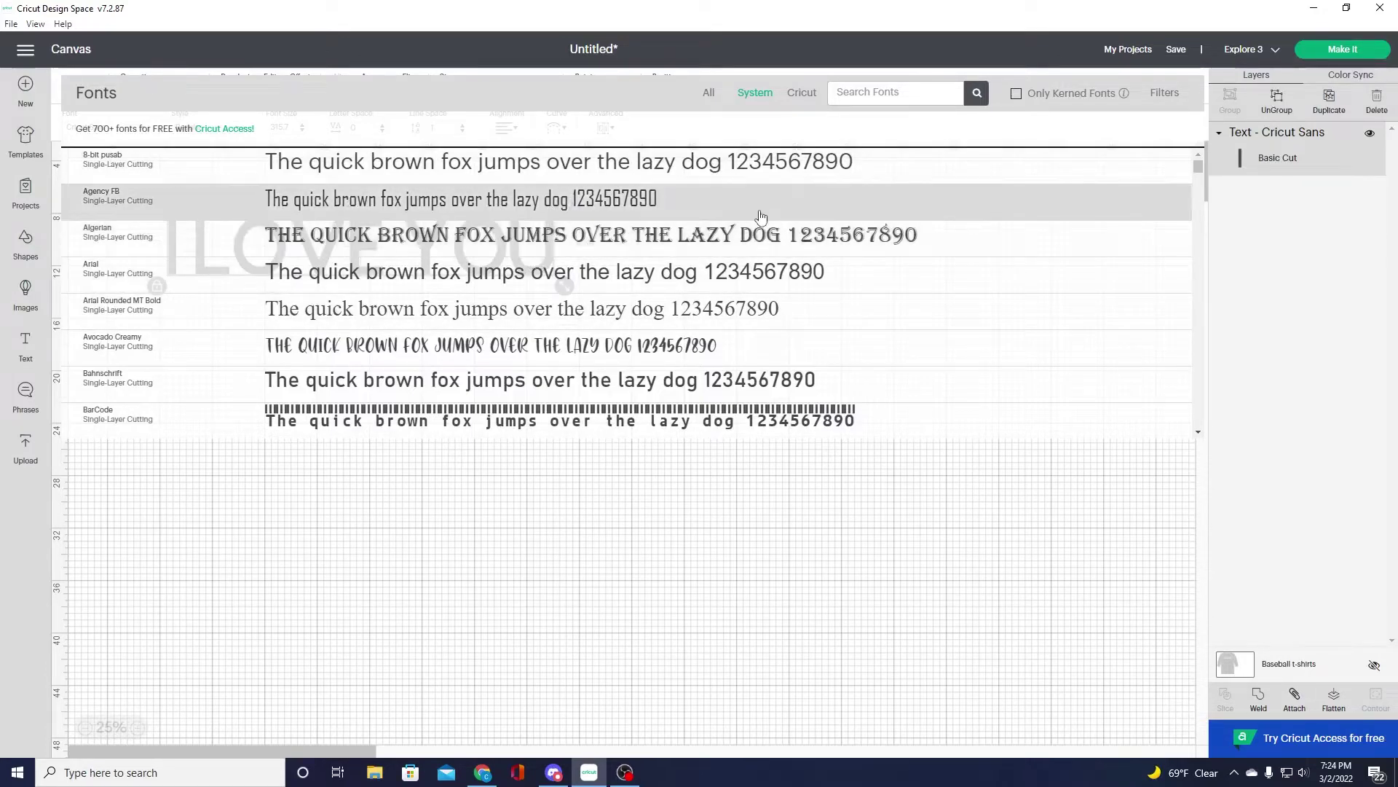
pyautogui.click(803, 95)
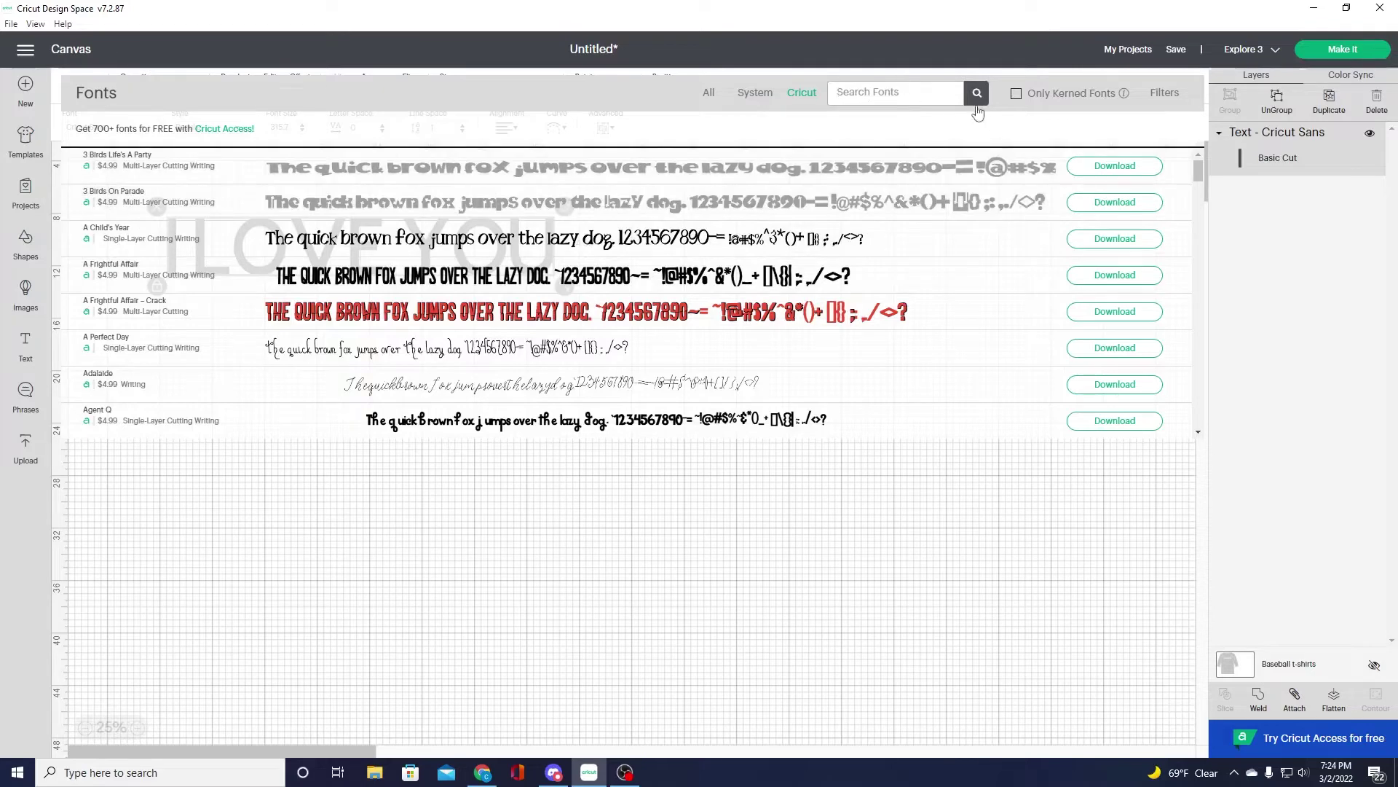
pyautogui.moveTo(1123, 100)
pyautogui.click(1163, 97)
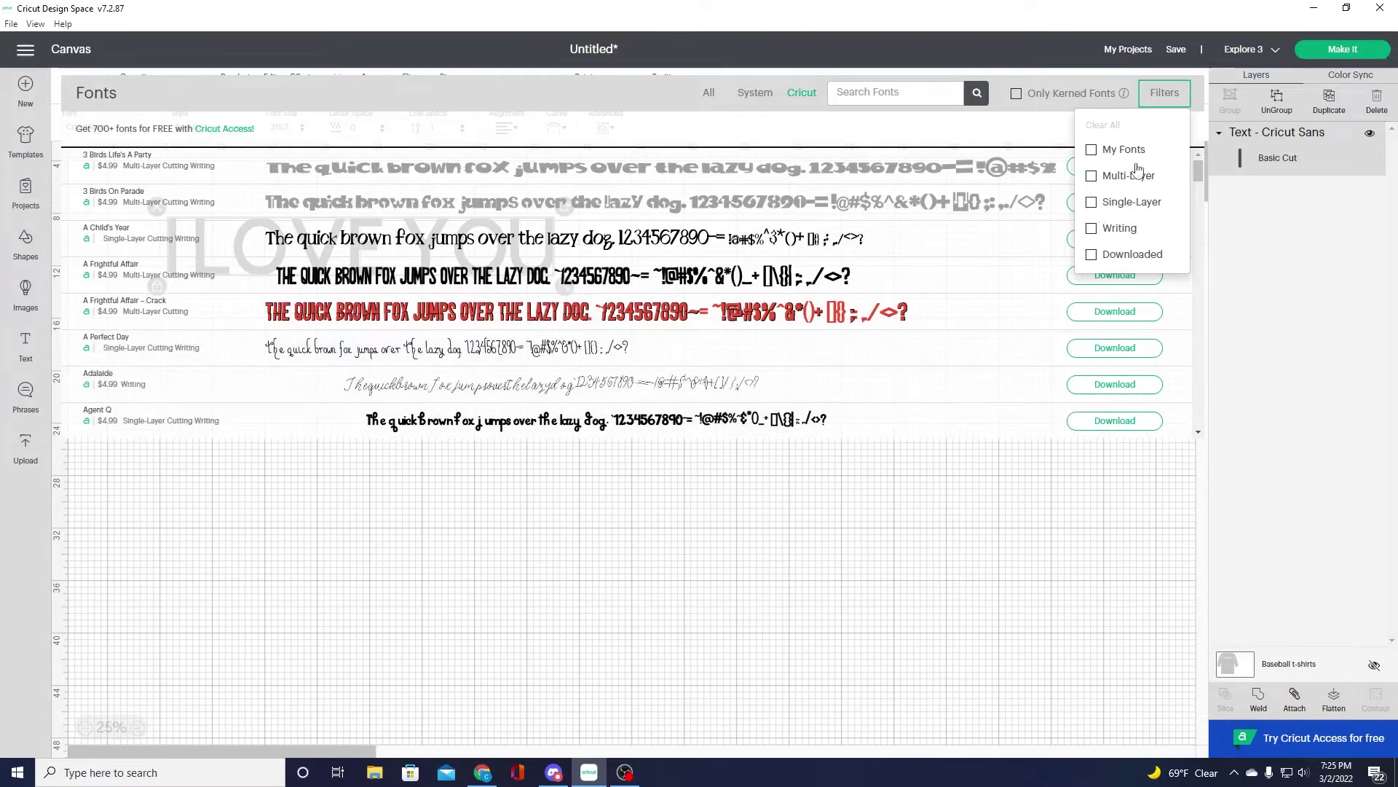
pyautogui.click(1172, 95)
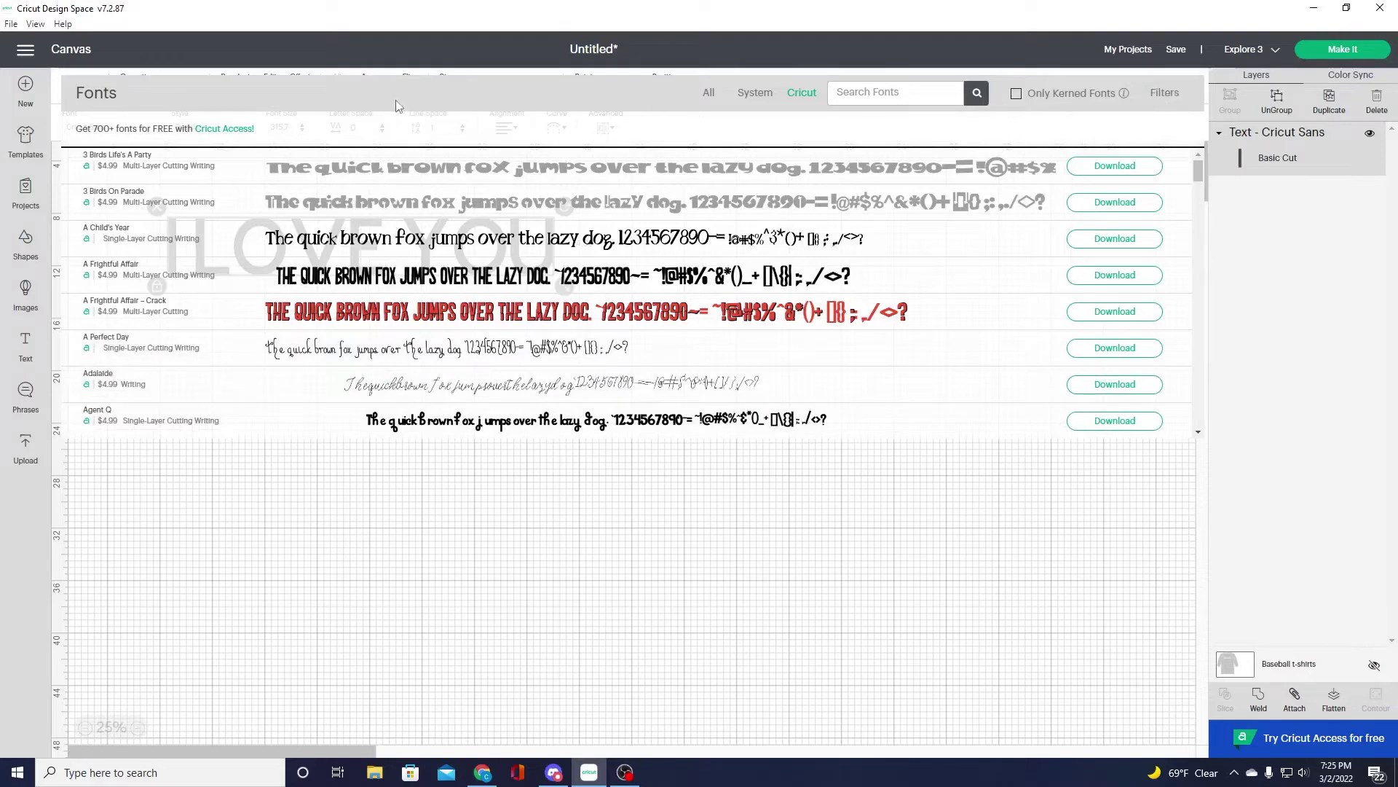
pyautogui.click(718, 528)
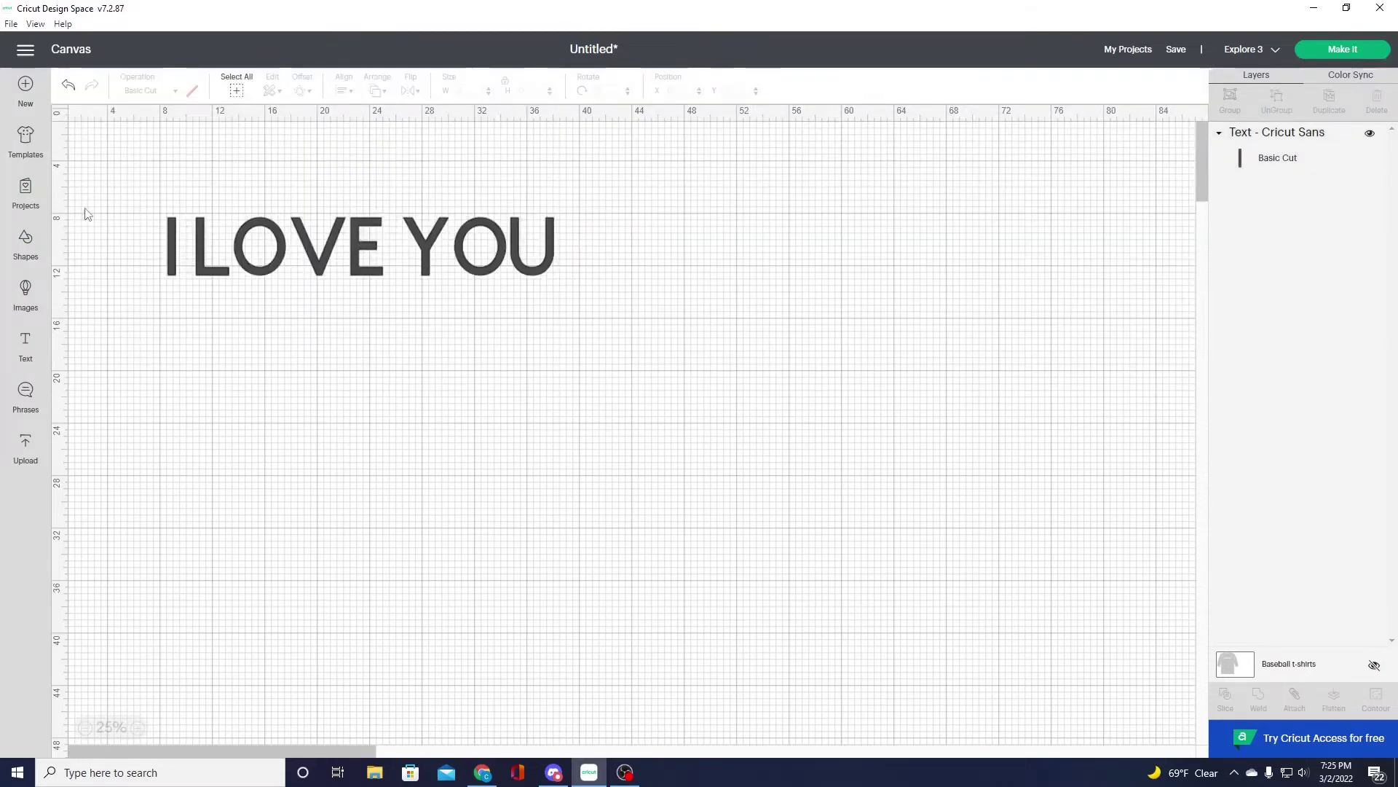
# - Set the "I LOVE YOU" text style to Bold, then change it to Bold Italic
pyautogui.click(226, 246)
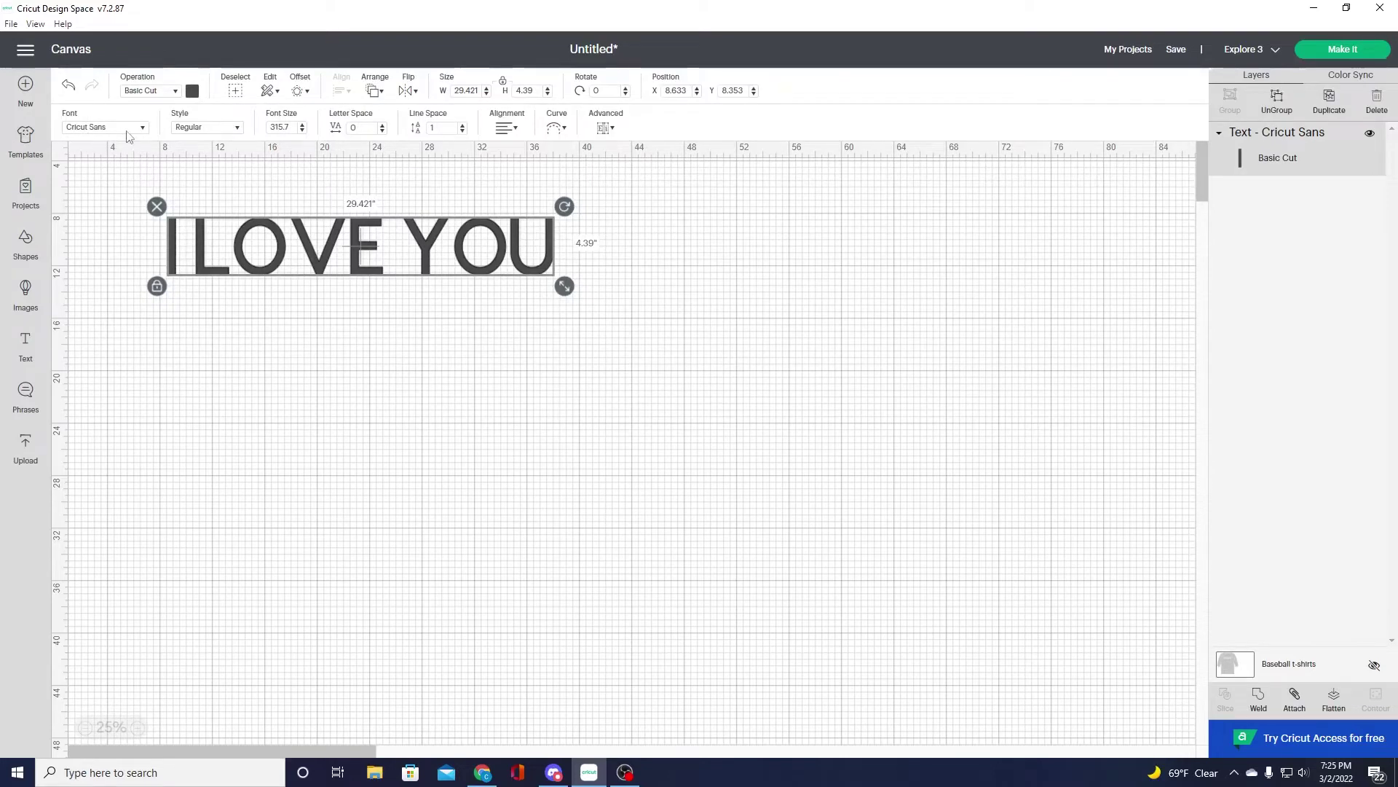
pyautogui.click(233, 131)
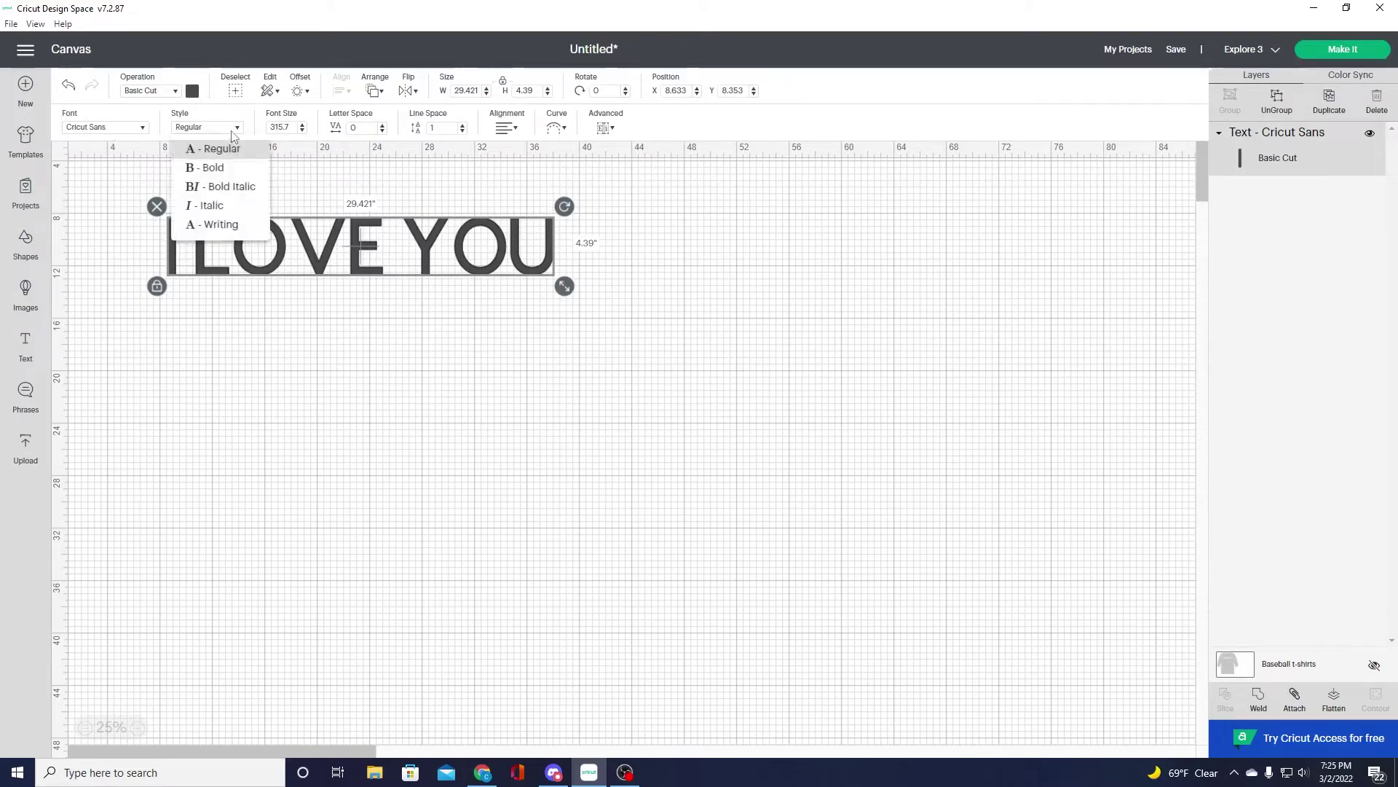
pyautogui.click(222, 168)
pyautogui.click(225, 134)
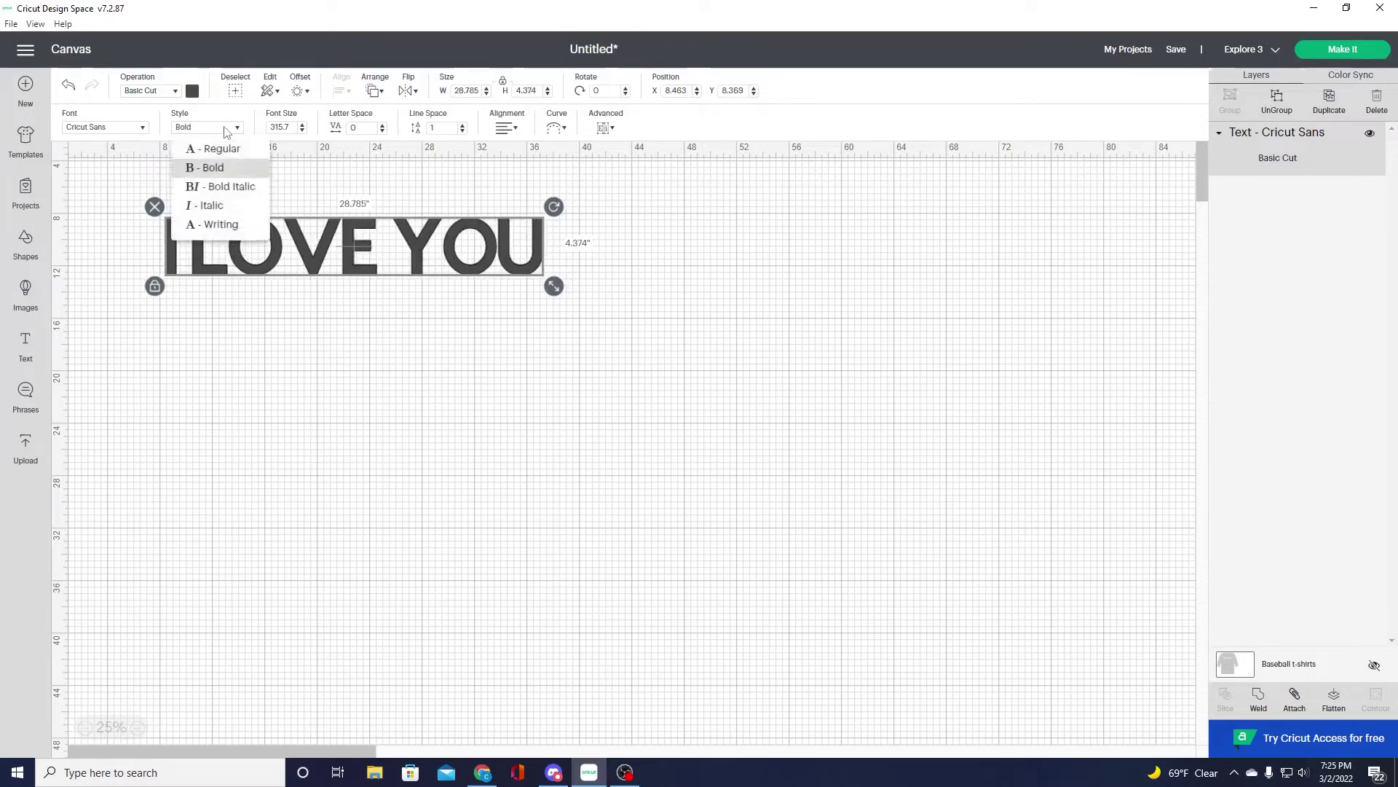
pyautogui.click(226, 192)
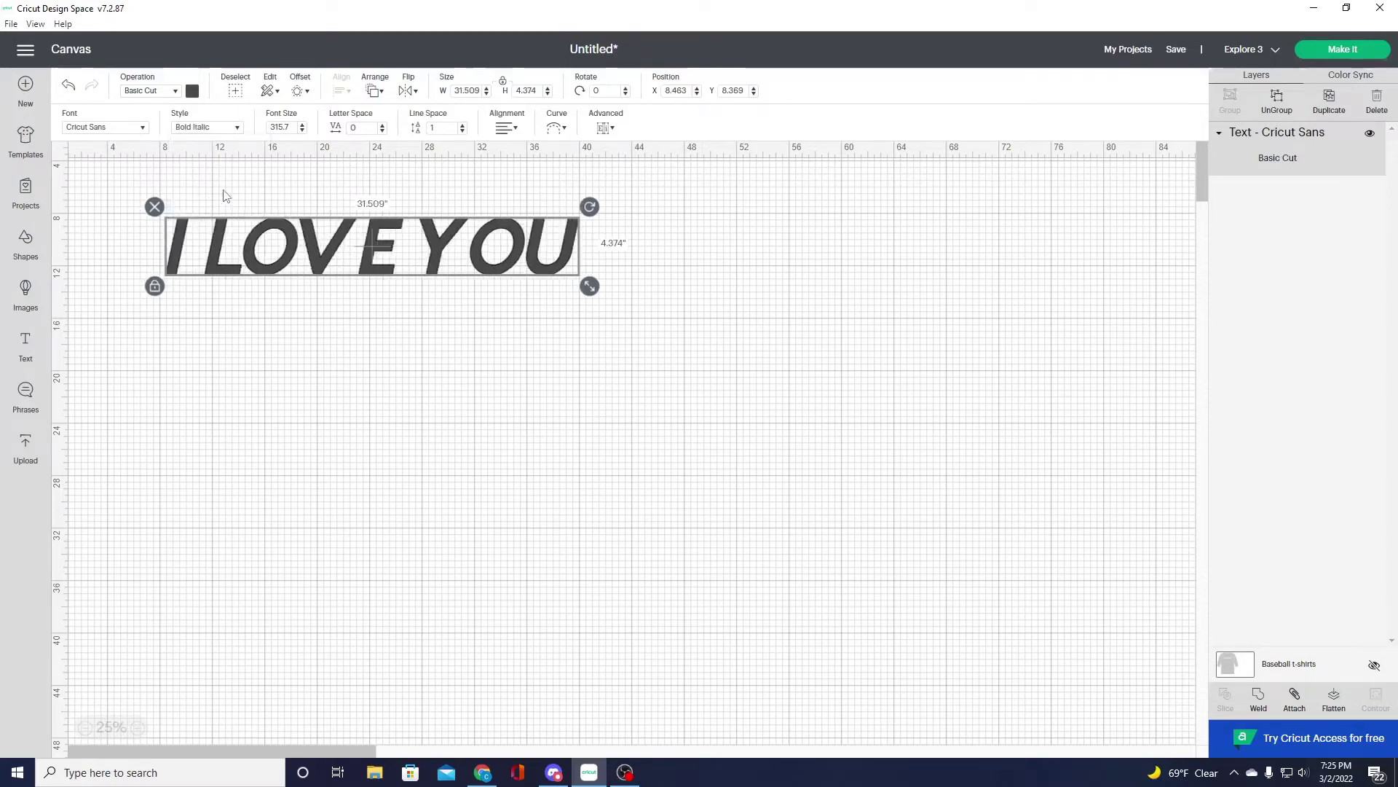
pyautogui.click(232, 131)
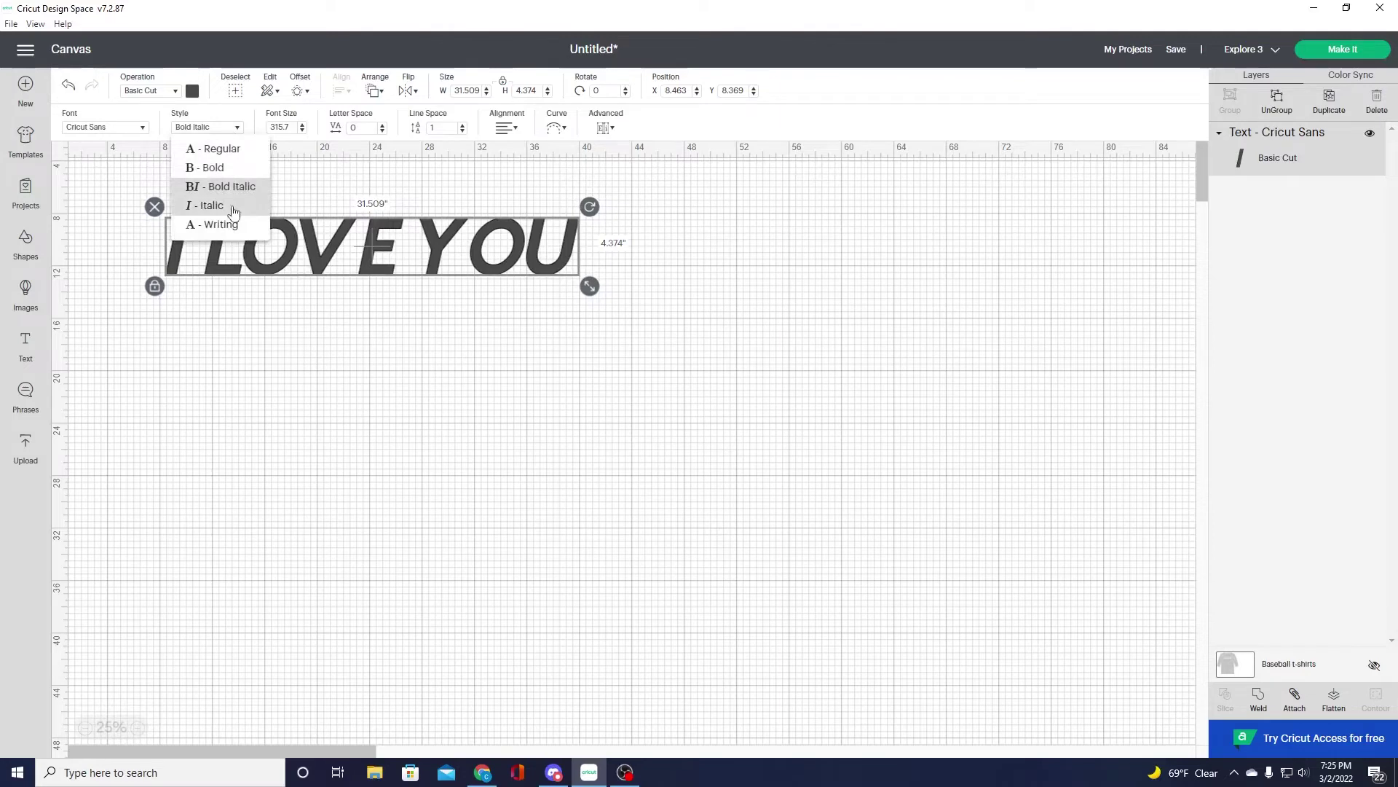
pyautogui.click(278, 120)
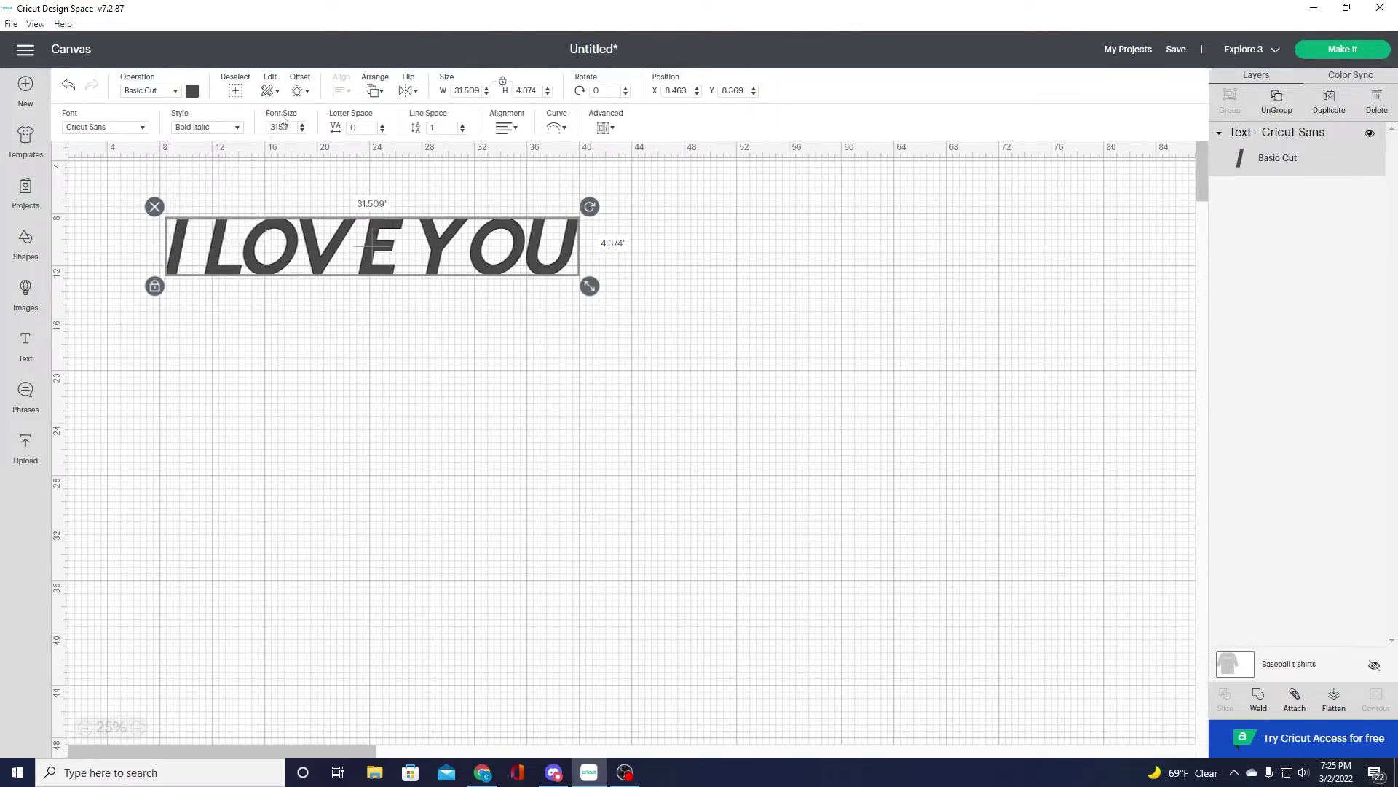
# - Raise the text's font size to 324.7, then scale the text down proportionally to about 18.5 inches wide
pyautogui.click(302, 125)
pyautogui.click(303, 124)
pyautogui.click(303, 125)
pyautogui.click(303, 124)
pyautogui.click(303, 125)
pyautogui.click(303, 124)
pyautogui.click(303, 125)
pyautogui.click(303, 125)
pyautogui.click(303, 124)
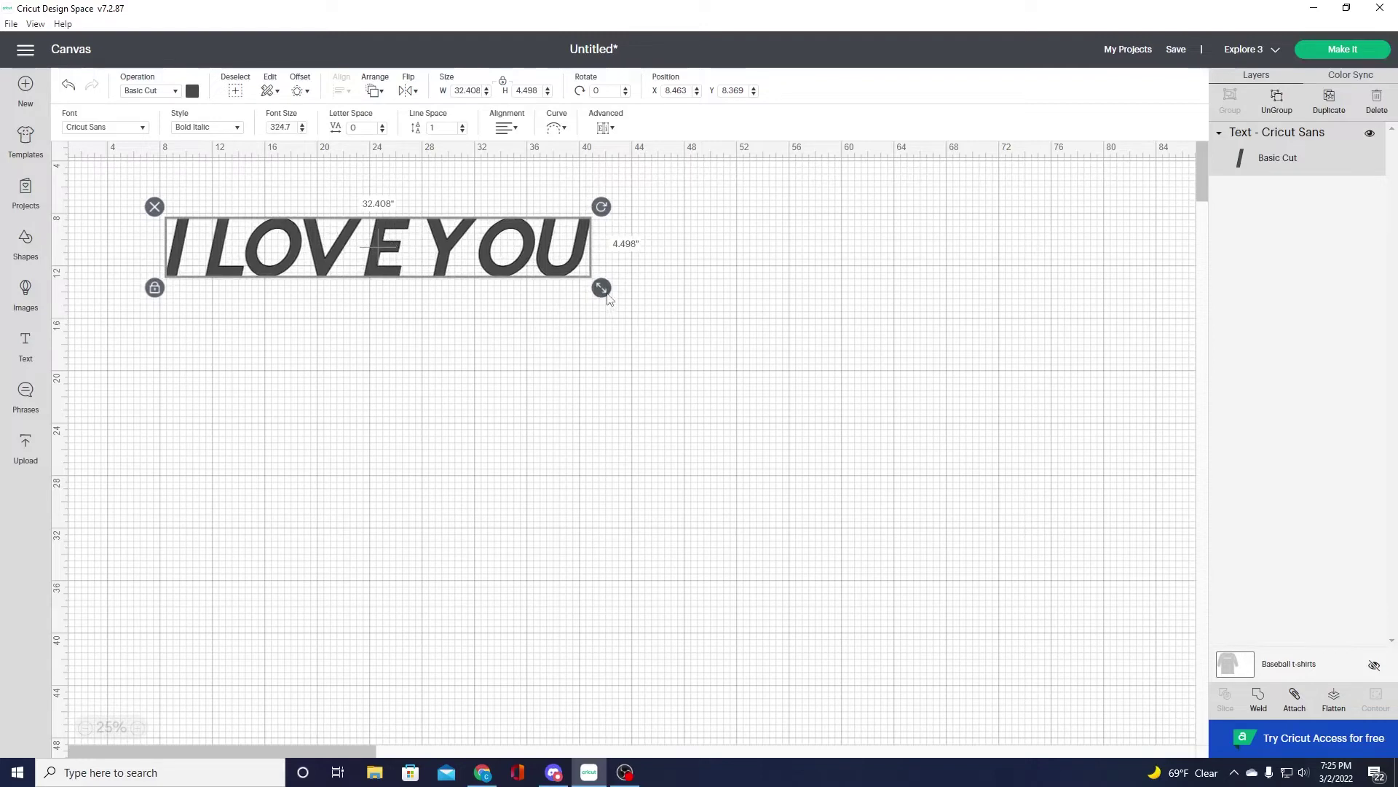
pyautogui.moveTo(600, 289); pyautogui.dragTo(419, 256)
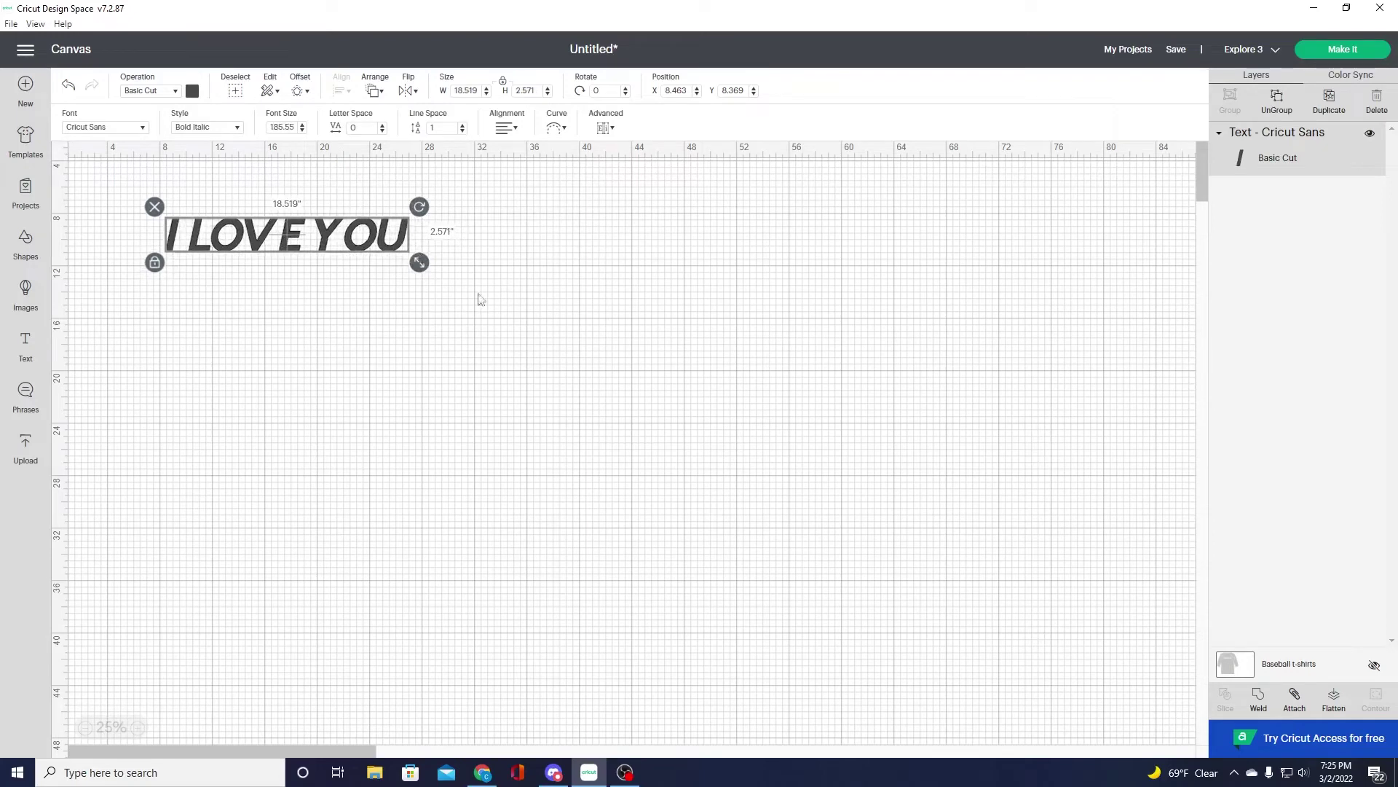
# - Increase the letter space of the "I LOVE YOU" text to 2.1
pyautogui.click(382, 126)
pyautogui.click(382, 125)
pyautogui.click(383, 125)
pyautogui.click(383, 125)
pyautogui.click(382, 125)
pyautogui.click(382, 126)
pyautogui.click(383, 126)
pyautogui.click(383, 126)
pyautogui.click(383, 126)
pyautogui.click(382, 126)
pyautogui.click(382, 126)
pyautogui.click(383, 126)
pyautogui.click(382, 126)
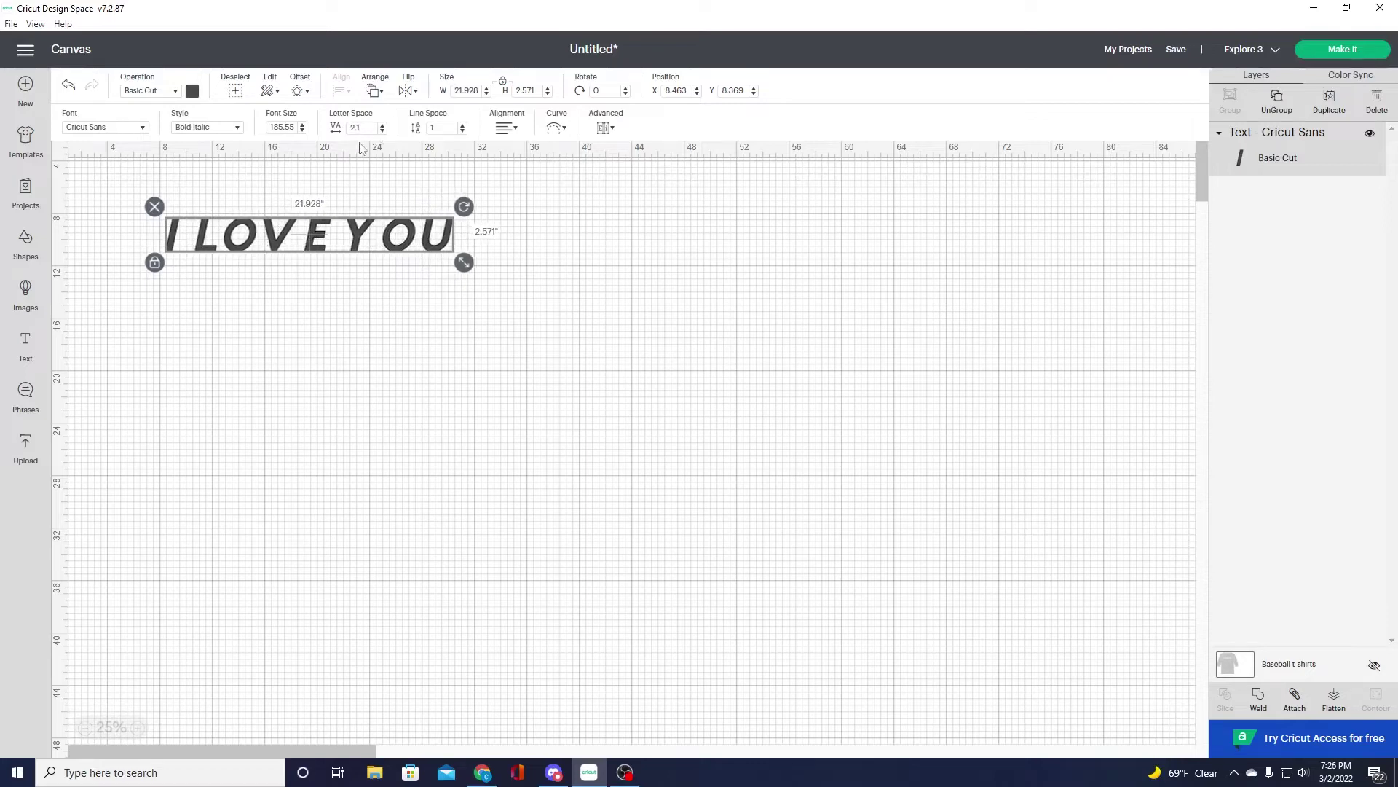
# - Reduce the text's letter space step by step to a negative value so the letters sit closer together
pyautogui.click(382, 131)
pyautogui.click(382, 131)
pyautogui.click(383, 130)
pyautogui.click(382, 131)
pyautogui.click(382, 130)
pyautogui.click(382, 131)
pyautogui.click(382, 130)
pyautogui.click(383, 131)
pyautogui.click(382, 131)
pyautogui.click(383, 131)
pyautogui.click(382, 131)
pyautogui.click(382, 131)
pyautogui.click(382, 131)
pyautogui.click(382, 131)
pyautogui.click(382, 131)
pyautogui.click(383, 131)
pyautogui.click(383, 131)
pyautogui.click(383, 131)
pyautogui.click(383, 131)
pyautogui.click(383, 131)
pyautogui.click(382, 131)
pyautogui.click(383, 132)
pyautogui.click(382, 131)
pyautogui.click(382, 131)
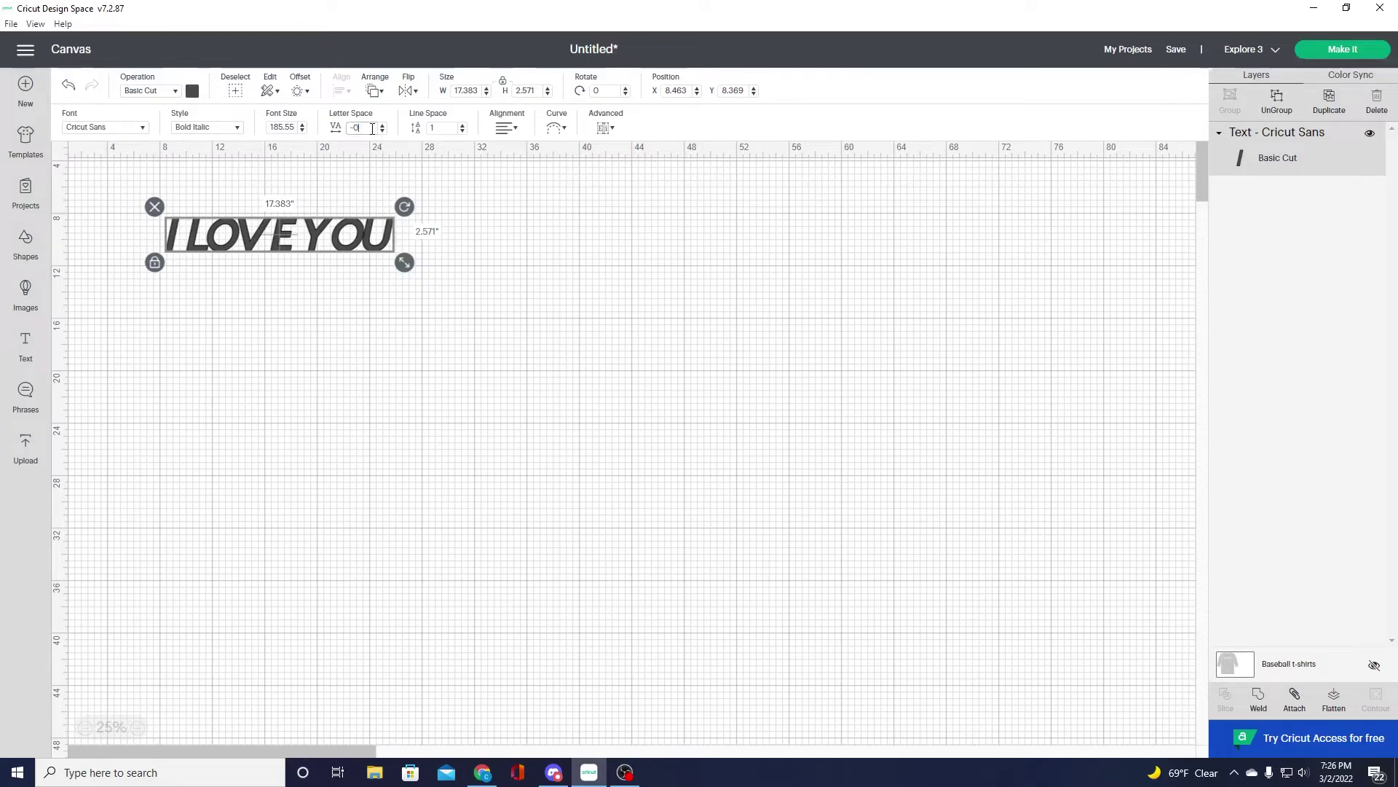
# - Reselect the "I LOVE YOU" text and reset its letter space to zero
pyautogui.click(509, 307)
pyautogui.click(347, 228)
pyautogui.click(366, 129)
pyautogui.press('BackSpace')
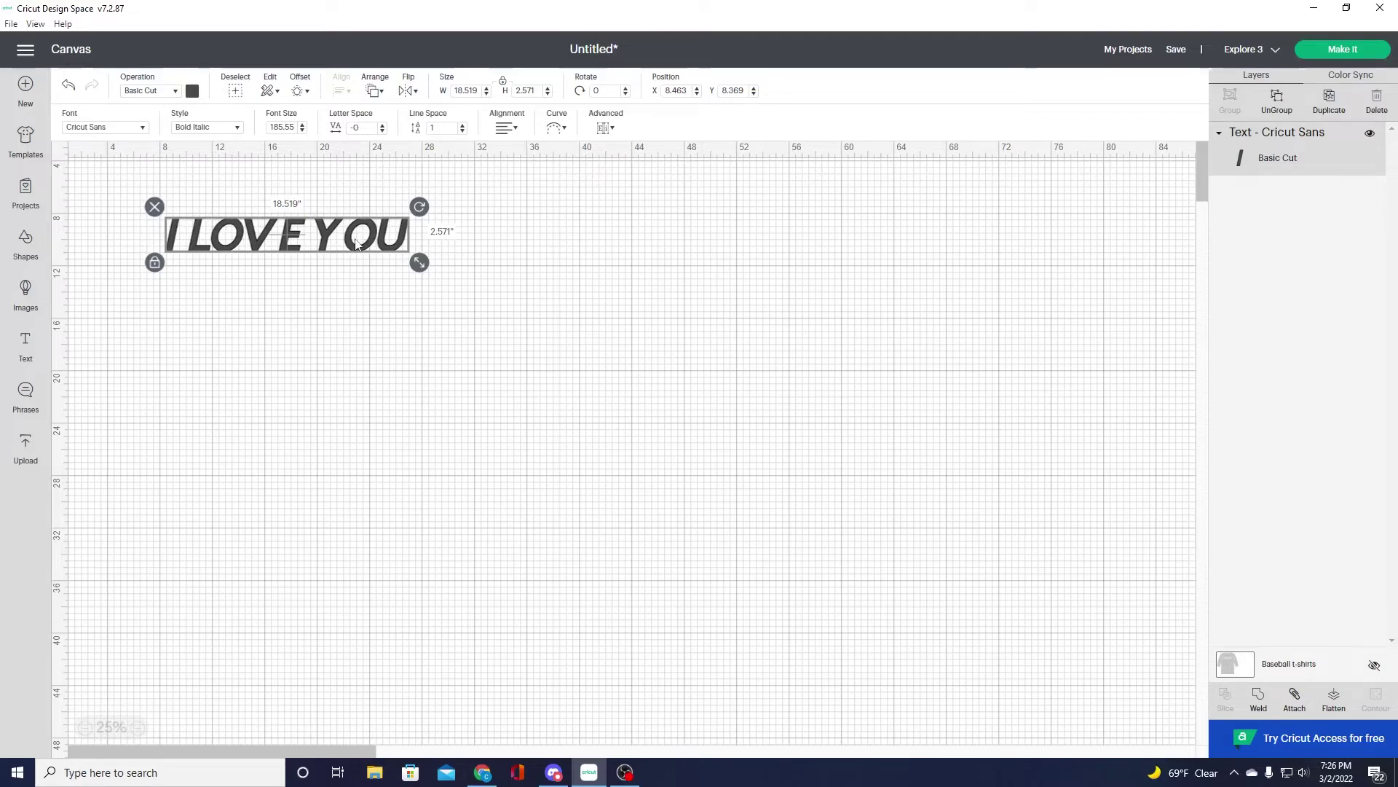
# - Increase the line space of the "I LOVE YOU" text to 1.3
pyautogui.click(463, 128)
pyautogui.click(463, 128)
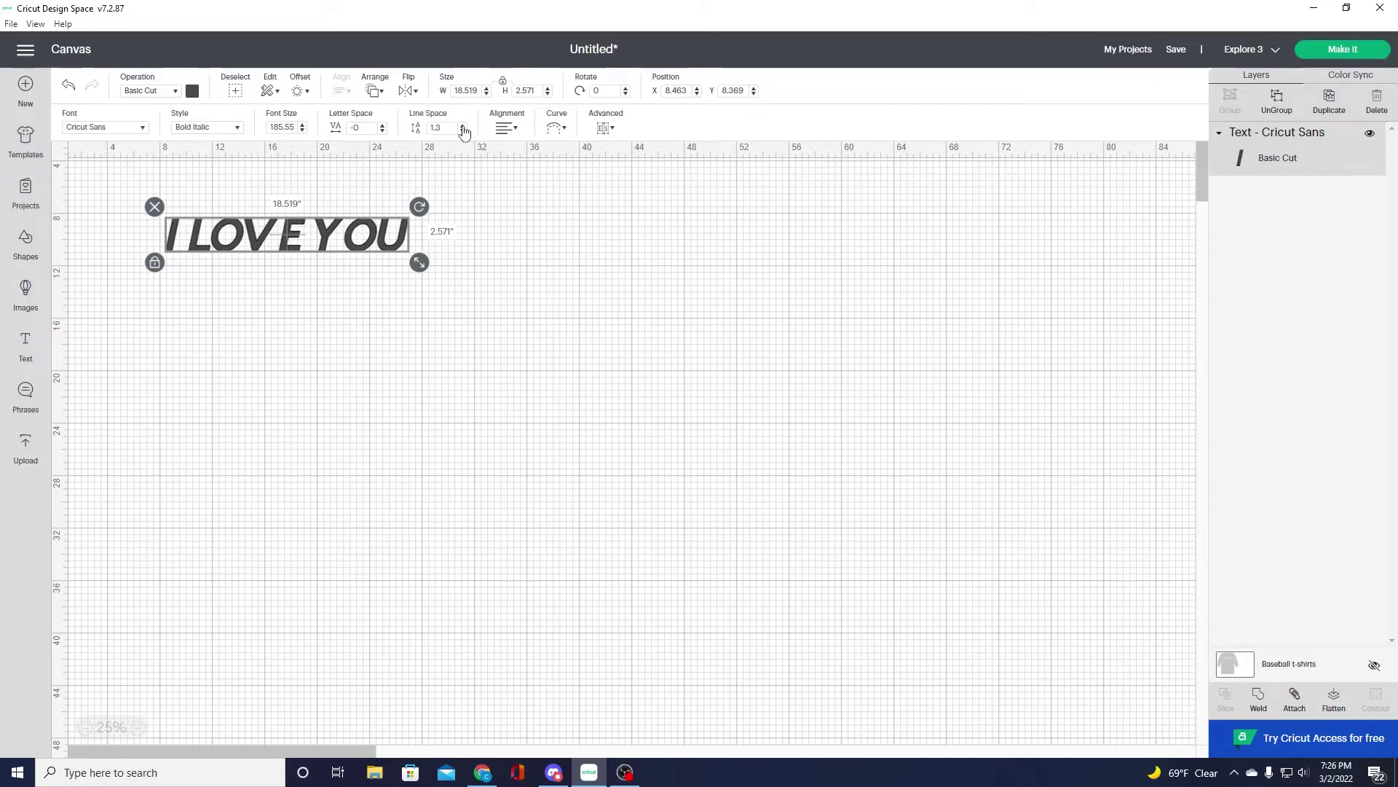
# - Raise the line space of the "I LOVE YOU" text to 1.6 and add a second line reading "I love you"
pyautogui.click(464, 126)
pyautogui.doubleClick(406, 241)
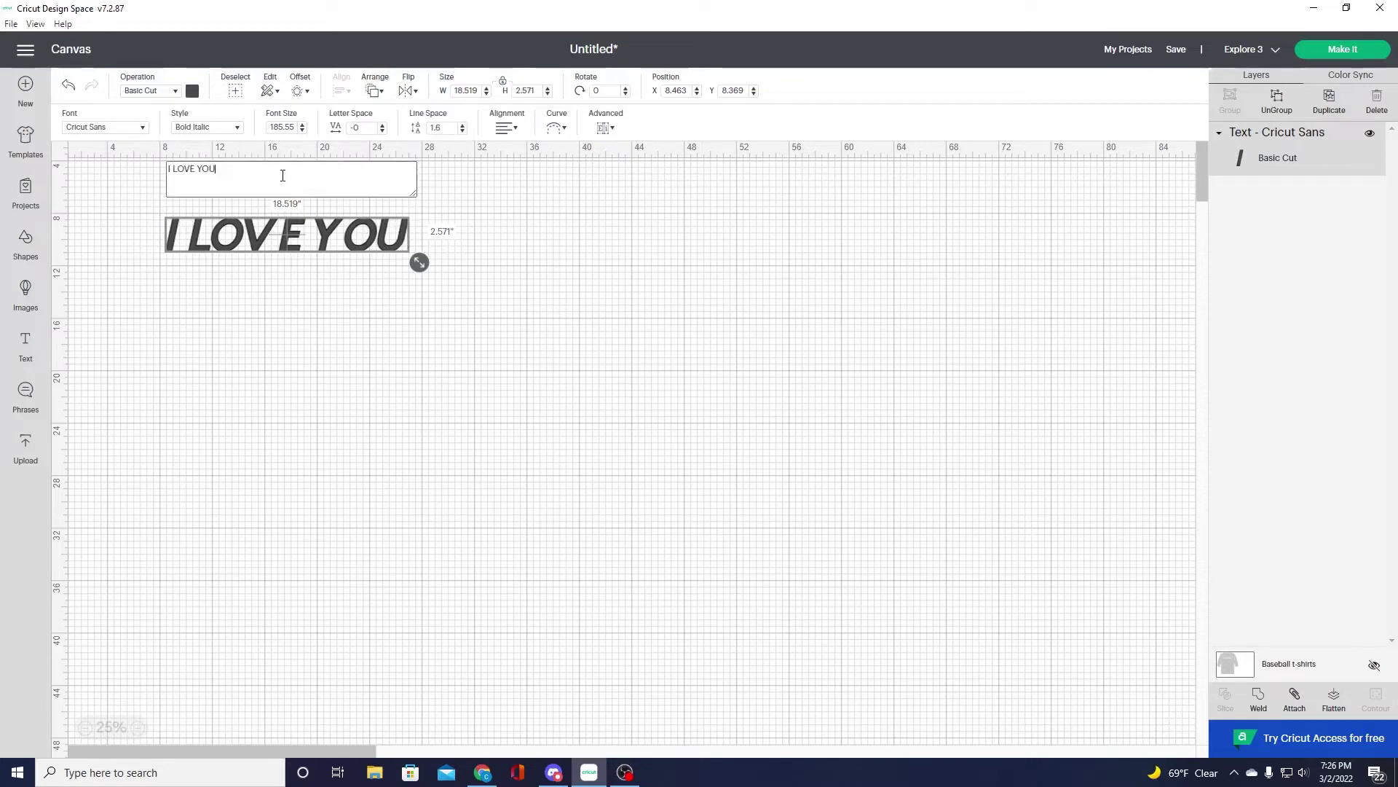
pyautogui.press('Return')
pyautogui.write('I love you')
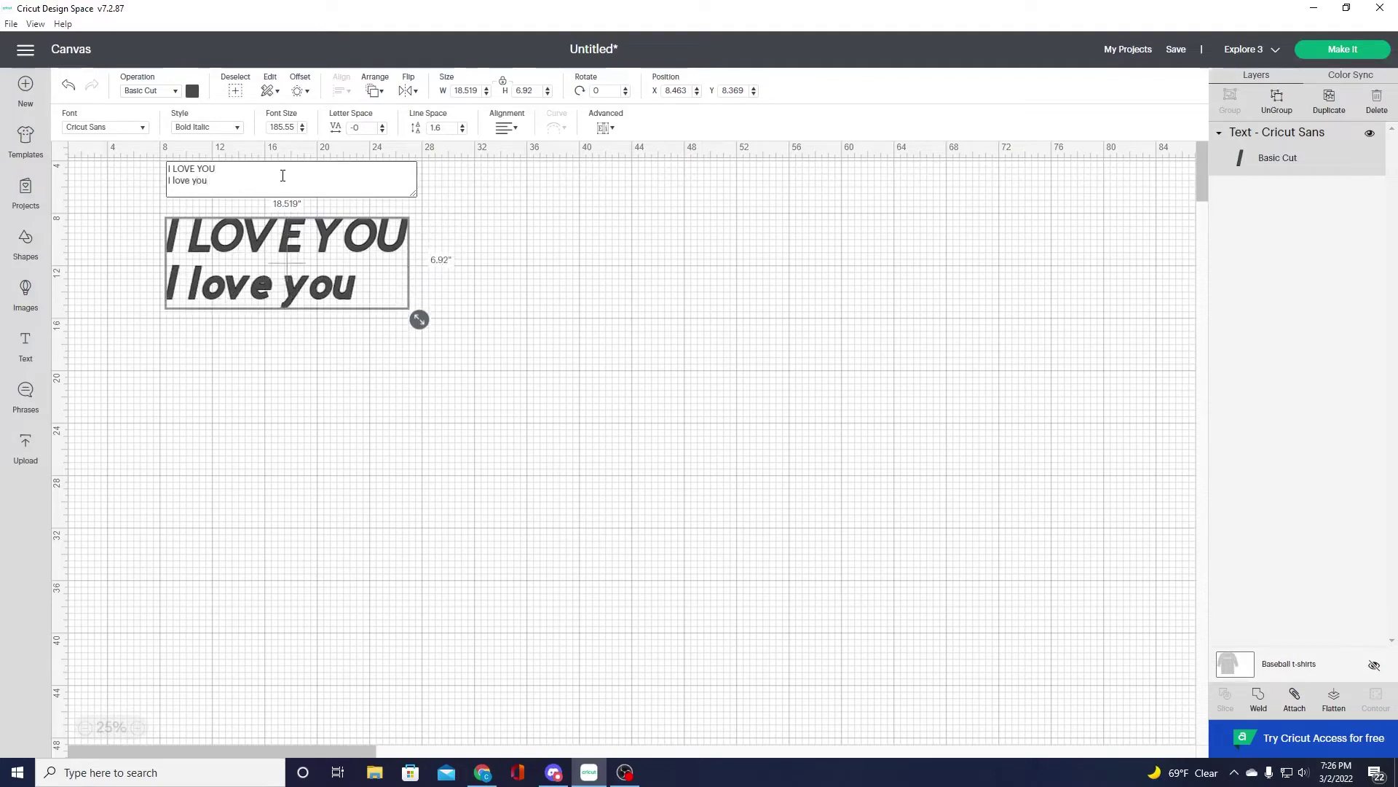
pyautogui.click(343, 419)
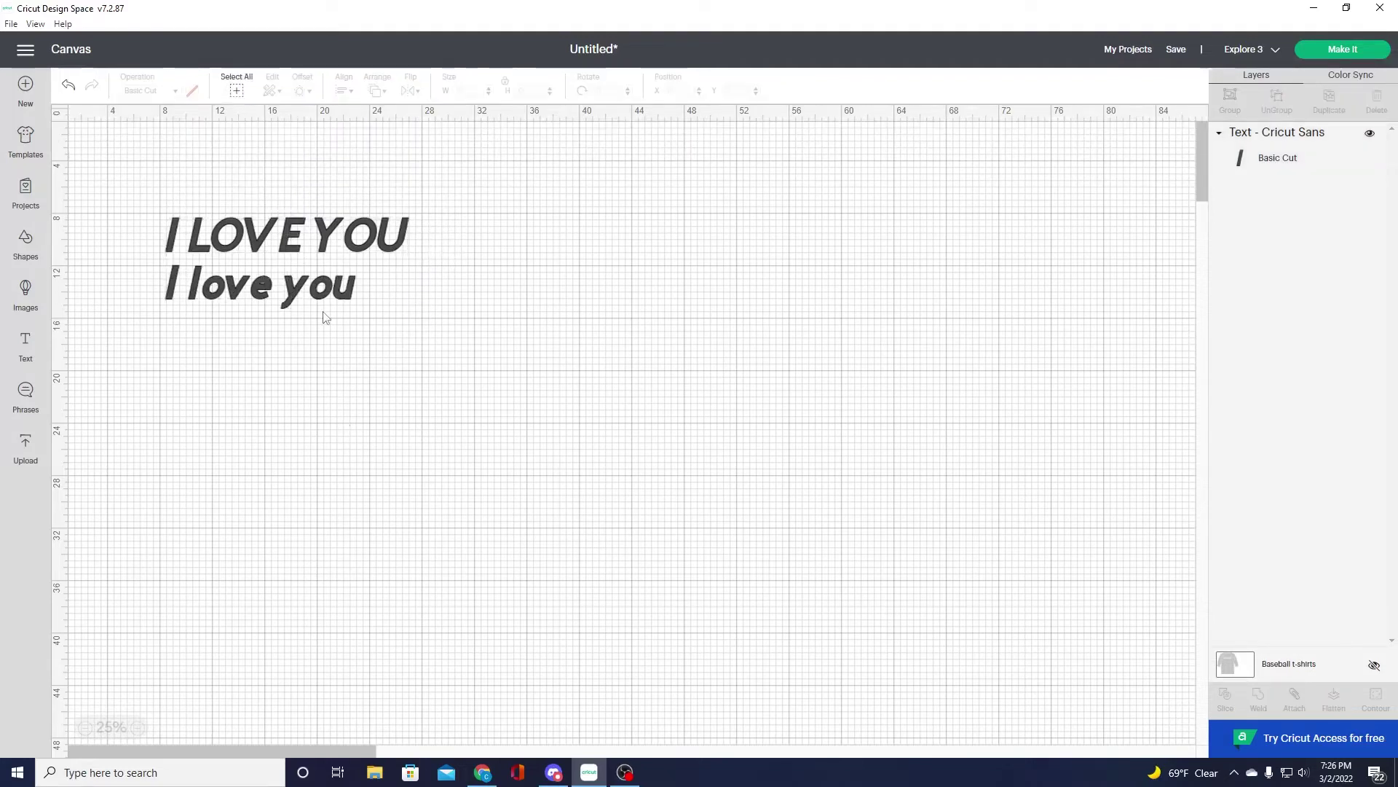
# - Increase the line space of the two-line text to 4.4
pyautogui.click(332, 289)
pyautogui.click(462, 125)
pyautogui.click(462, 125)
pyautogui.click(462, 125)
pyautogui.click(462, 125)
pyautogui.click(462, 126)
pyautogui.click(463, 126)
pyautogui.click(462, 126)
pyautogui.click(463, 126)
pyautogui.click(462, 126)
pyautogui.click(462, 126)
pyautogui.click(462, 126)
pyautogui.click(463, 126)
pyautogui.click(462, 126)
pyautogui.click(462, 126)
pyautogui.click(463, 126)
pyautogui.click(462, 126)
pyautogui.click(462, 126)
pyautogui.click(462, 126)
pyautogui.click(462, 126)
pyautogui.click(462, 126)
pyautogui.click(462, 126)
pyautogui.click(462, 126)
pyautogui.click(462, 126)
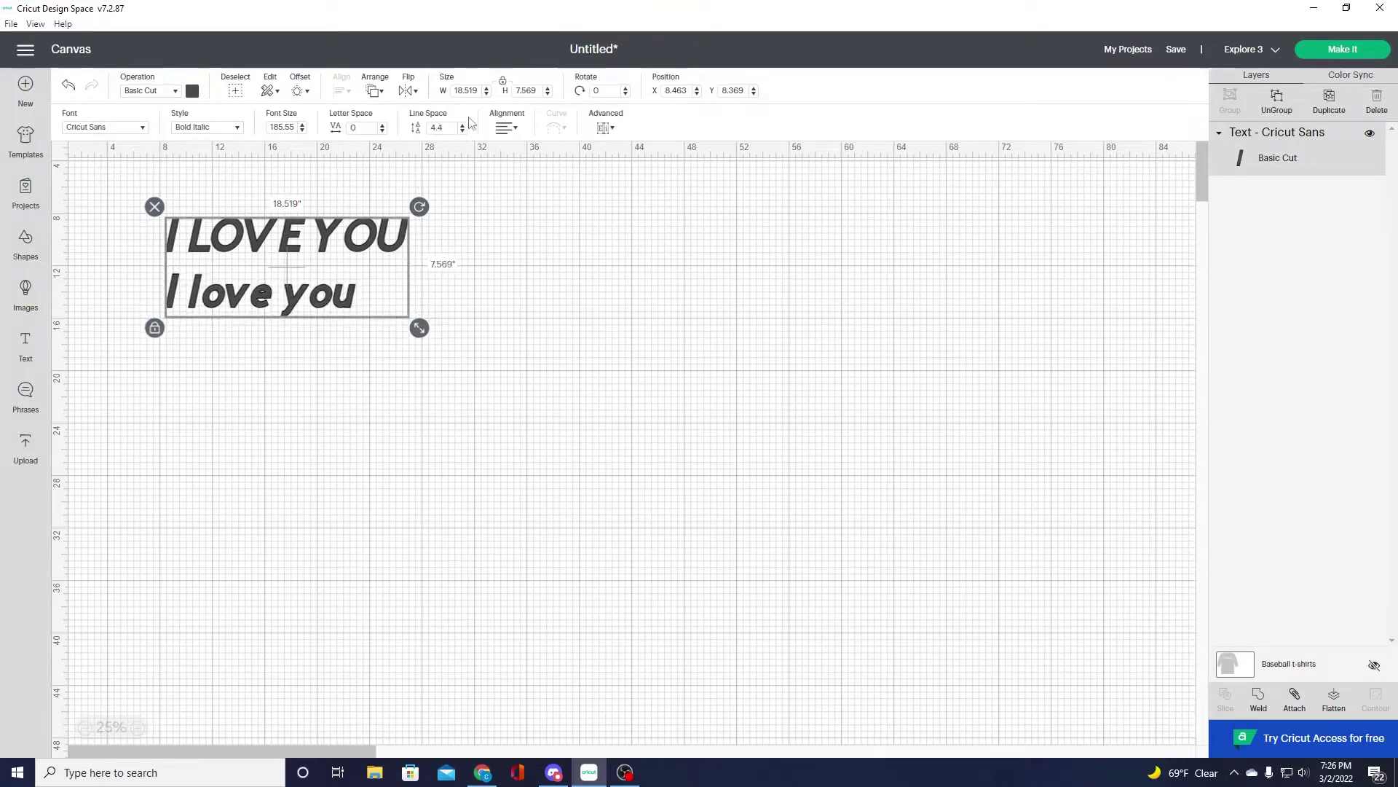
# - Reduce the line space of the two-line text to 3.9
pyautogui.click(461, 131)
pyautogui.click(462, 131)
pyautogui.click(461, 131)
pyautogui.click(461, 130)
pyautogui.click(461, 131)
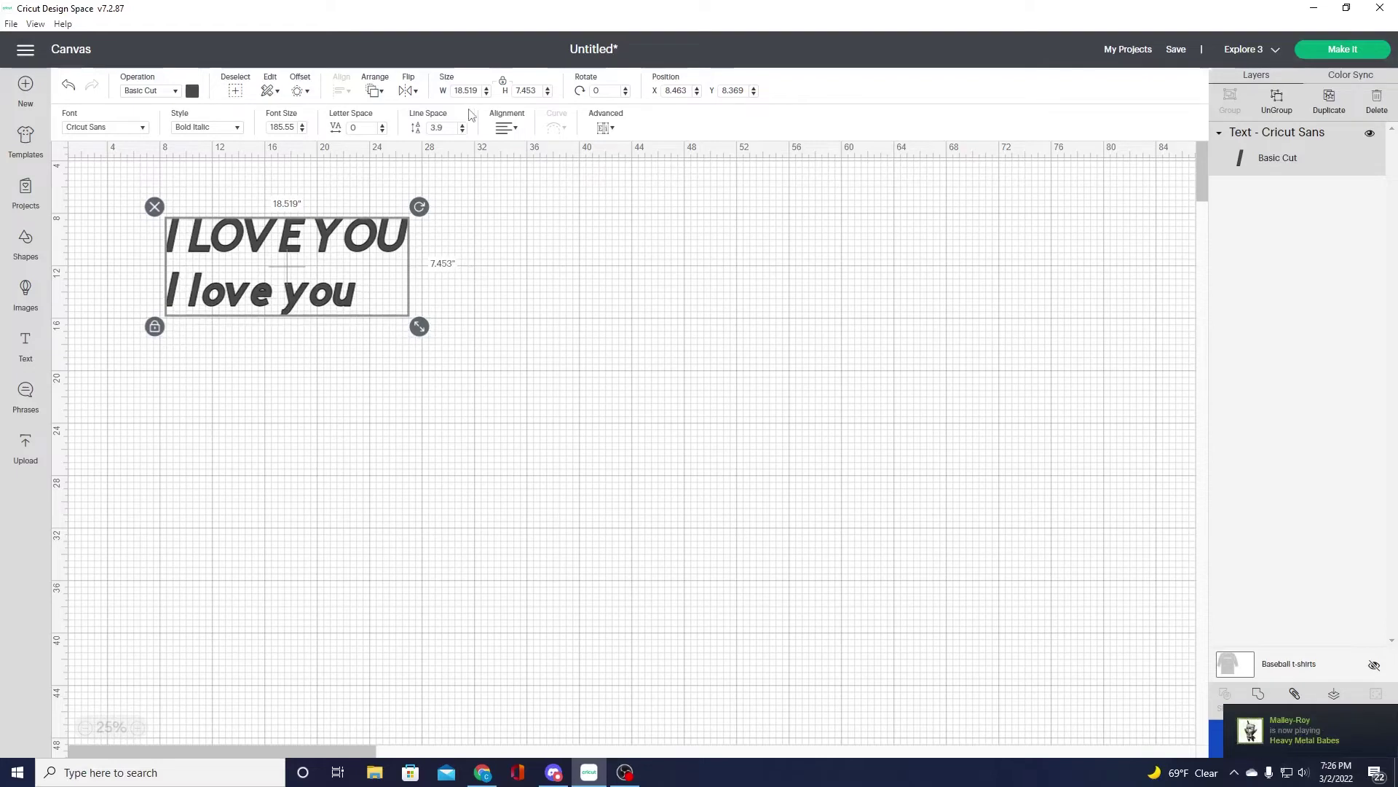
# - Try Center alignment on the two-line text, and switch it to Right alignment
pyautogui.click(509, 130)
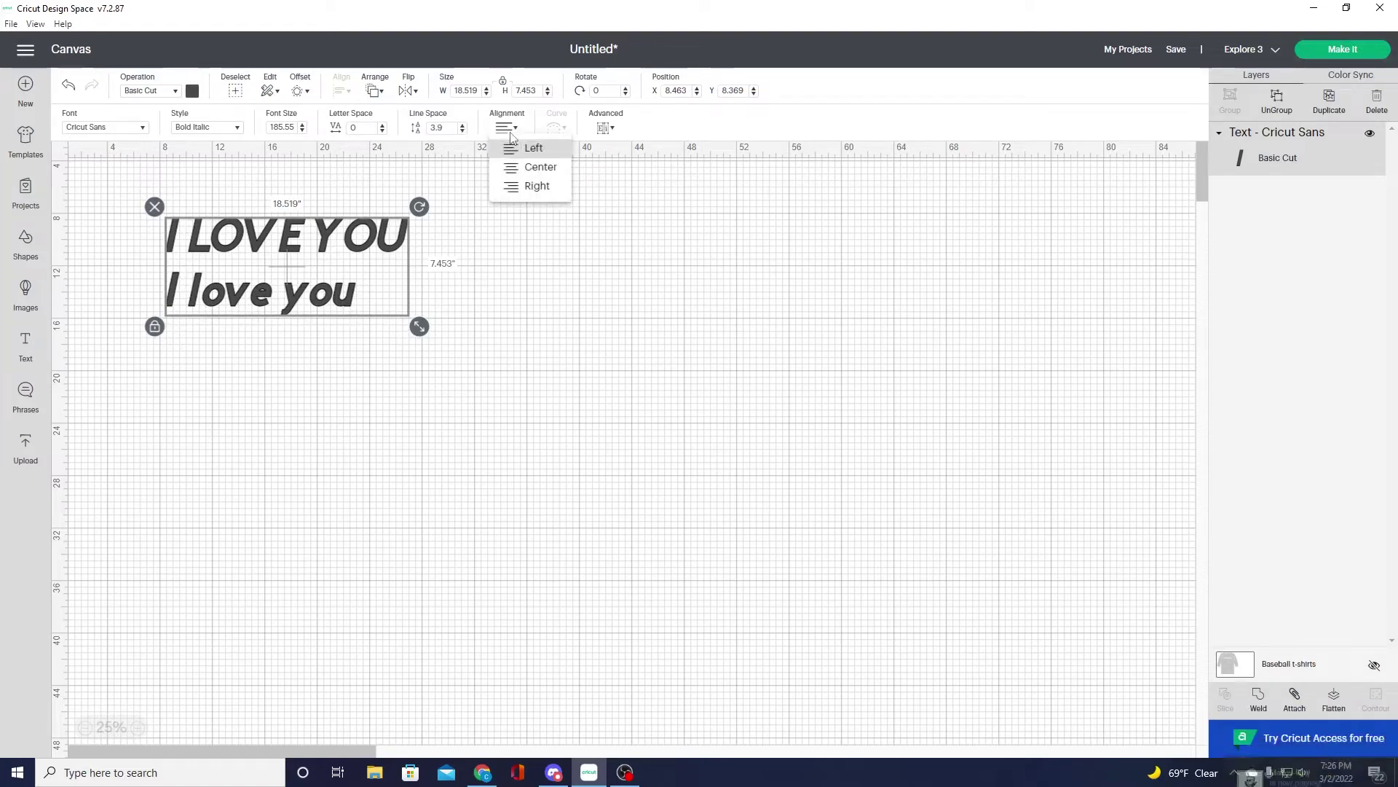
pyautogui.click(528, 173)
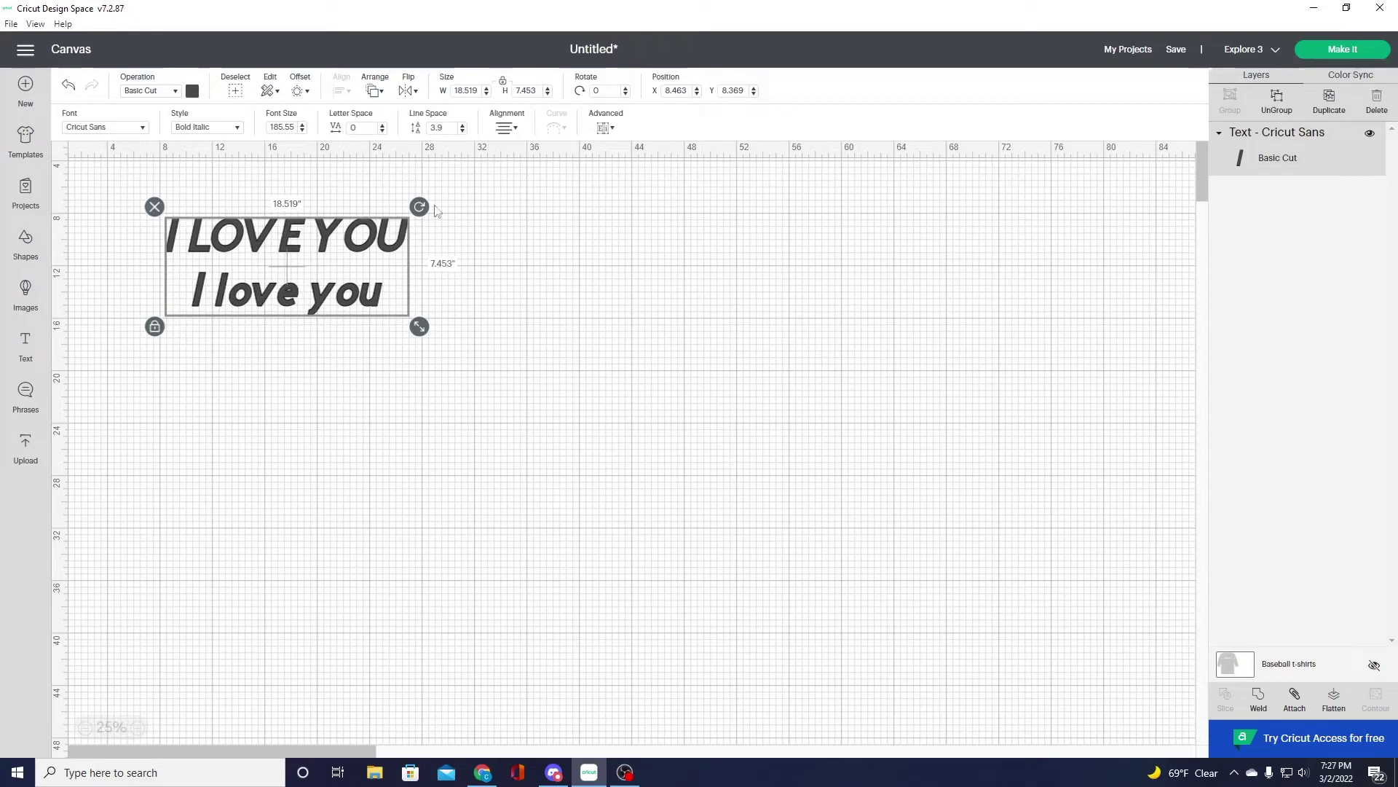
pyautogui.click(505, 128)
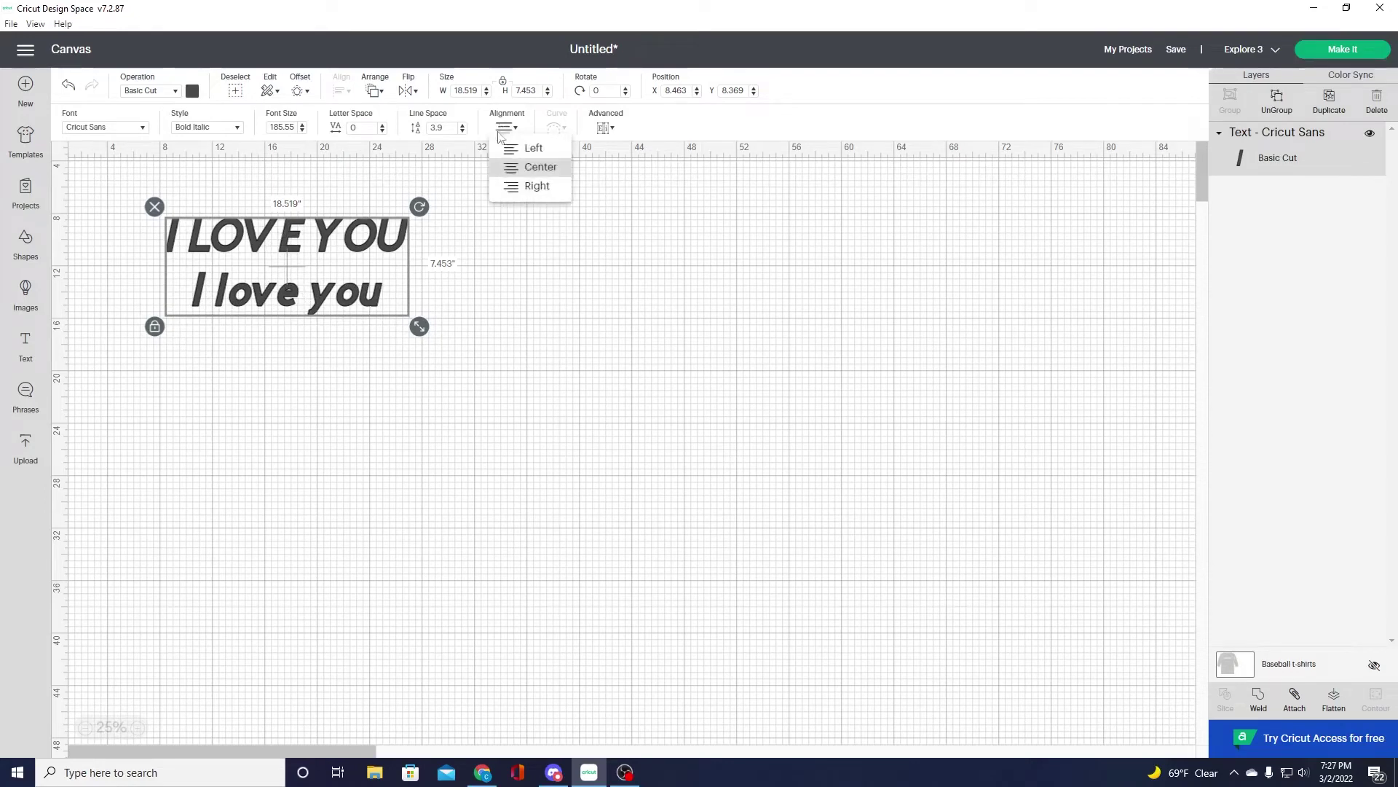
pyautogui.click(535, 190)
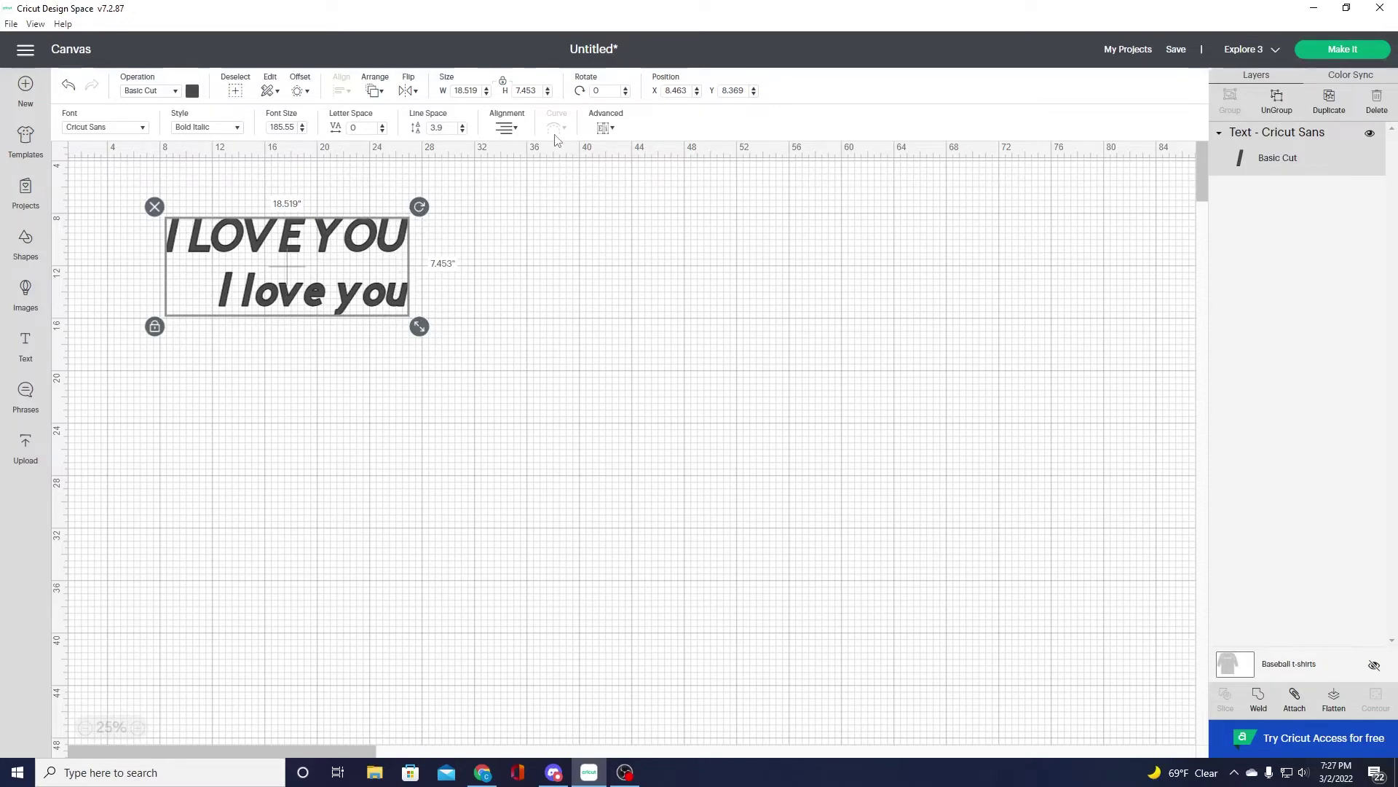
# - Delete the second line "I love you" so the text holds only "I LOVE YOU"
pyautogui.click(369, 241)
pyautogui.click(369, 240)
pyautogui.doubleClick(369, 240)
pyautogui.moveTo(208, 180); pyautogui.dragTo(167, 177)
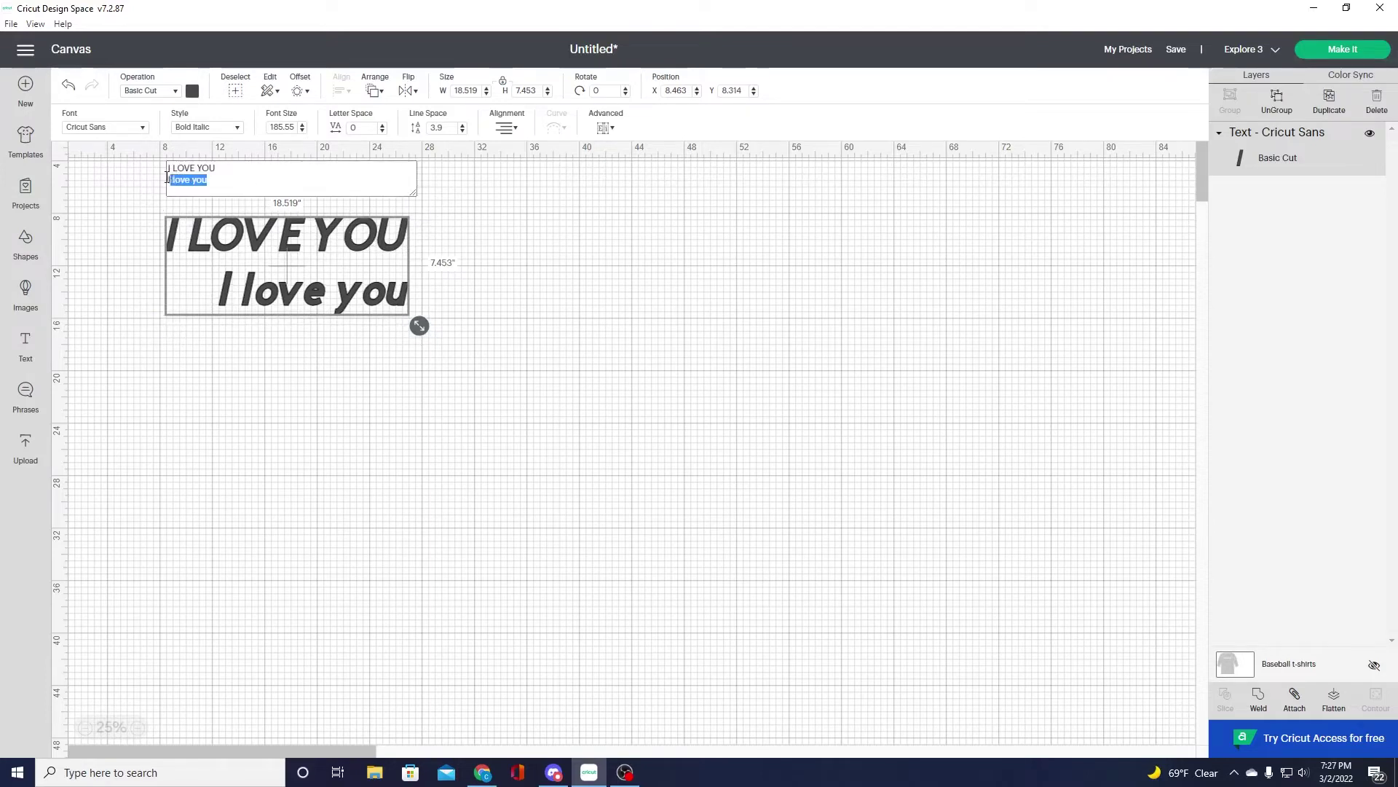
pyautogui.press('BackSpace')
pyautogui.press('BackSpace')
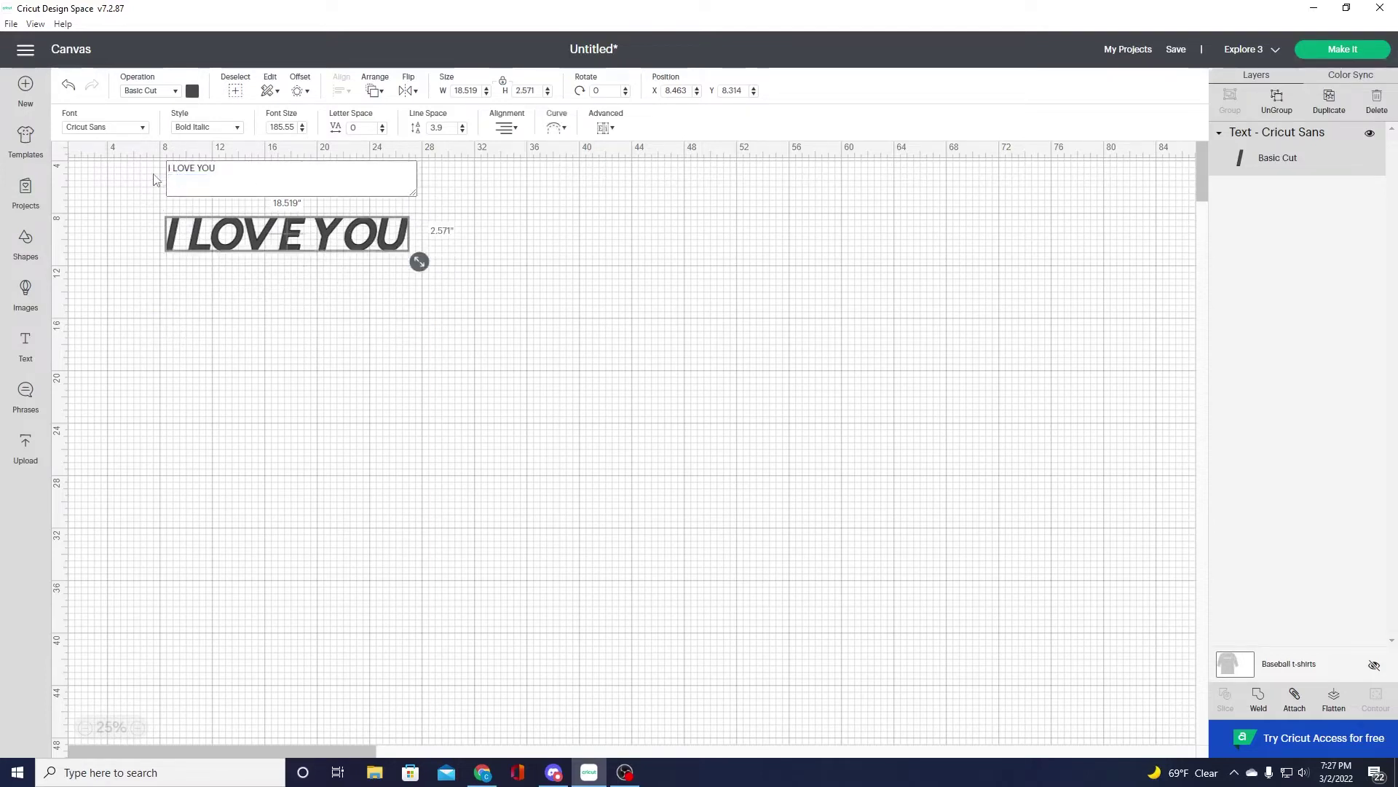
pyautogui.click(396, 342)
# - Curve the "I LOVE YOU" text into an arch with a diameter of 11.564, and straighten it again with a diameter of 0
pyautogui.click(332, 251)
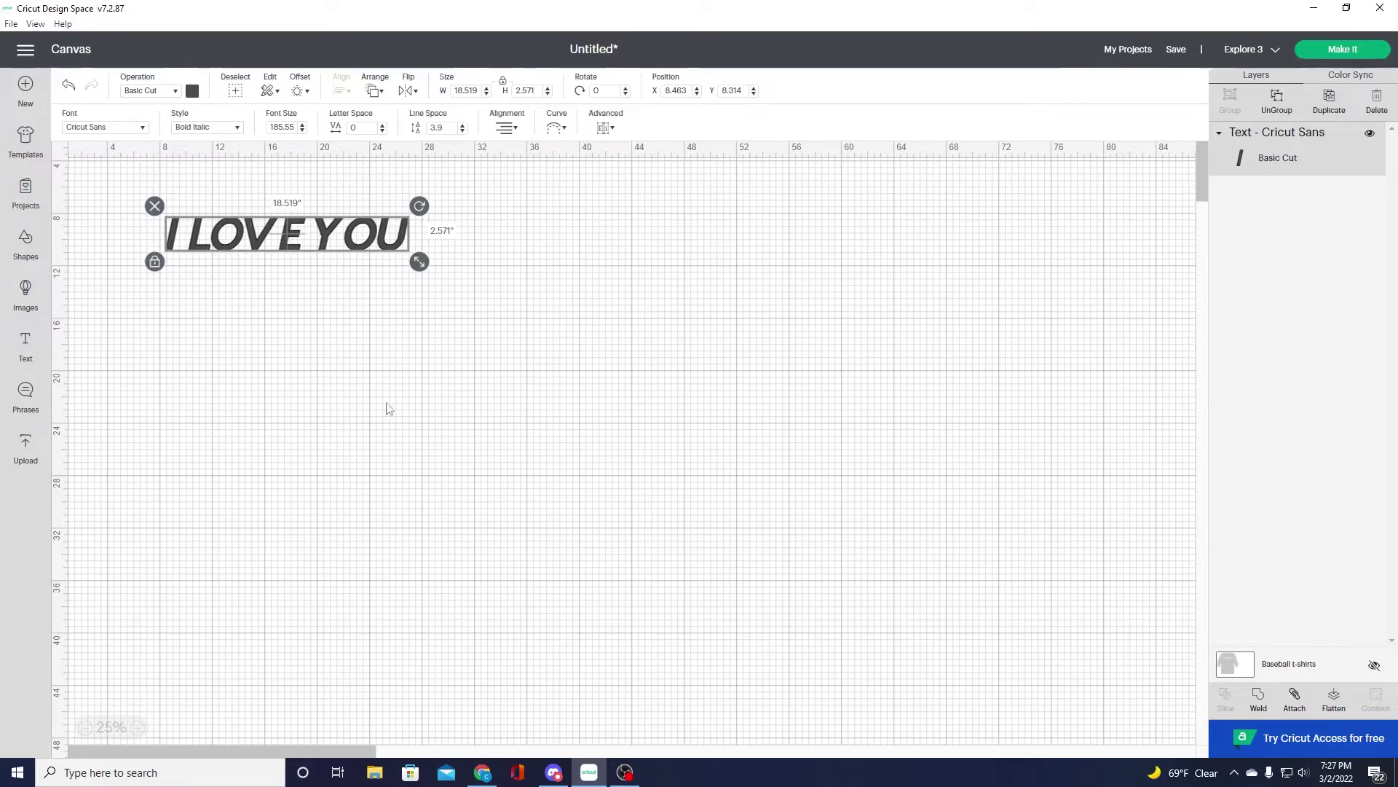
pyautogui.click(557, 129)
pyautogui.moveTo(522, 164); pyautogui.dragTo(583, 175)
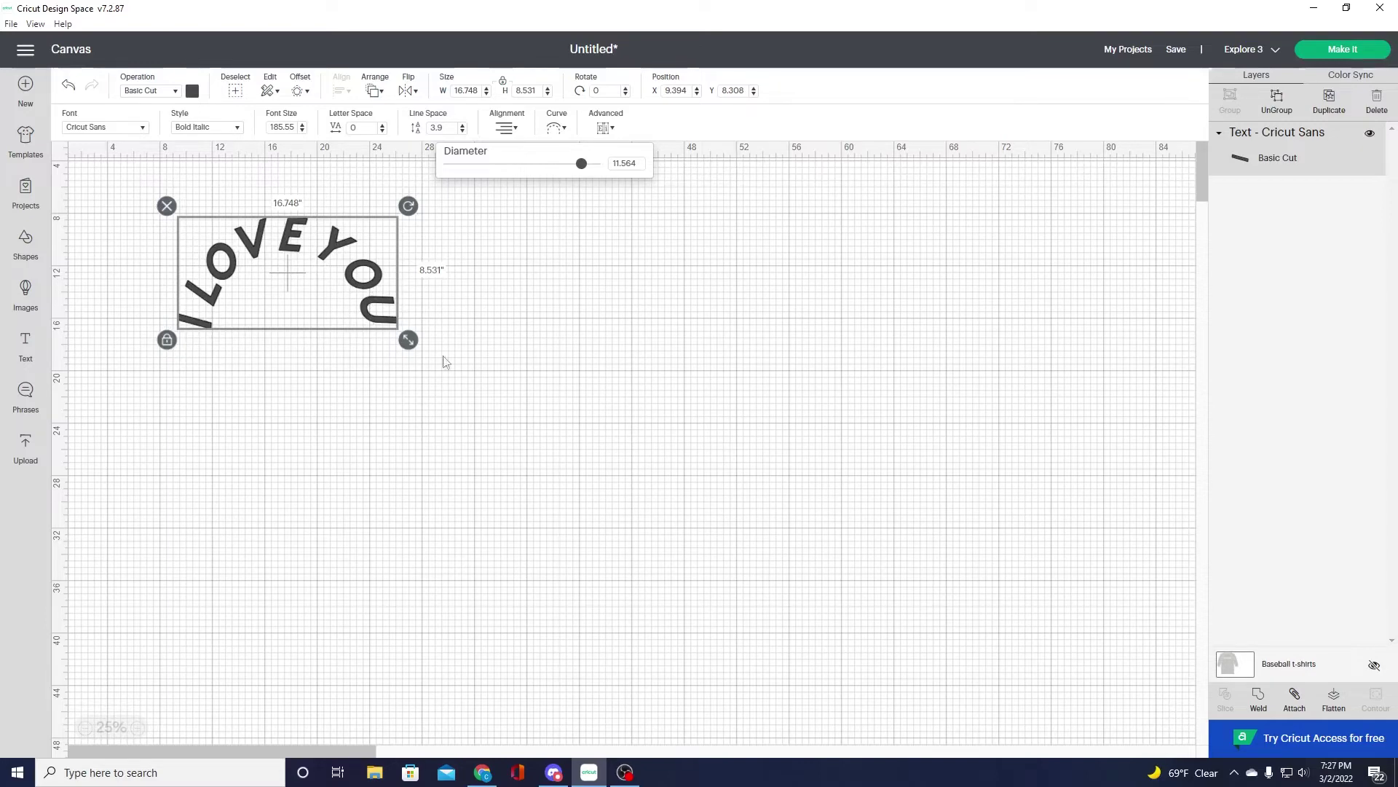
pyautogui.moveTo(581, 164); pyautogui.dragTo(522, 172)
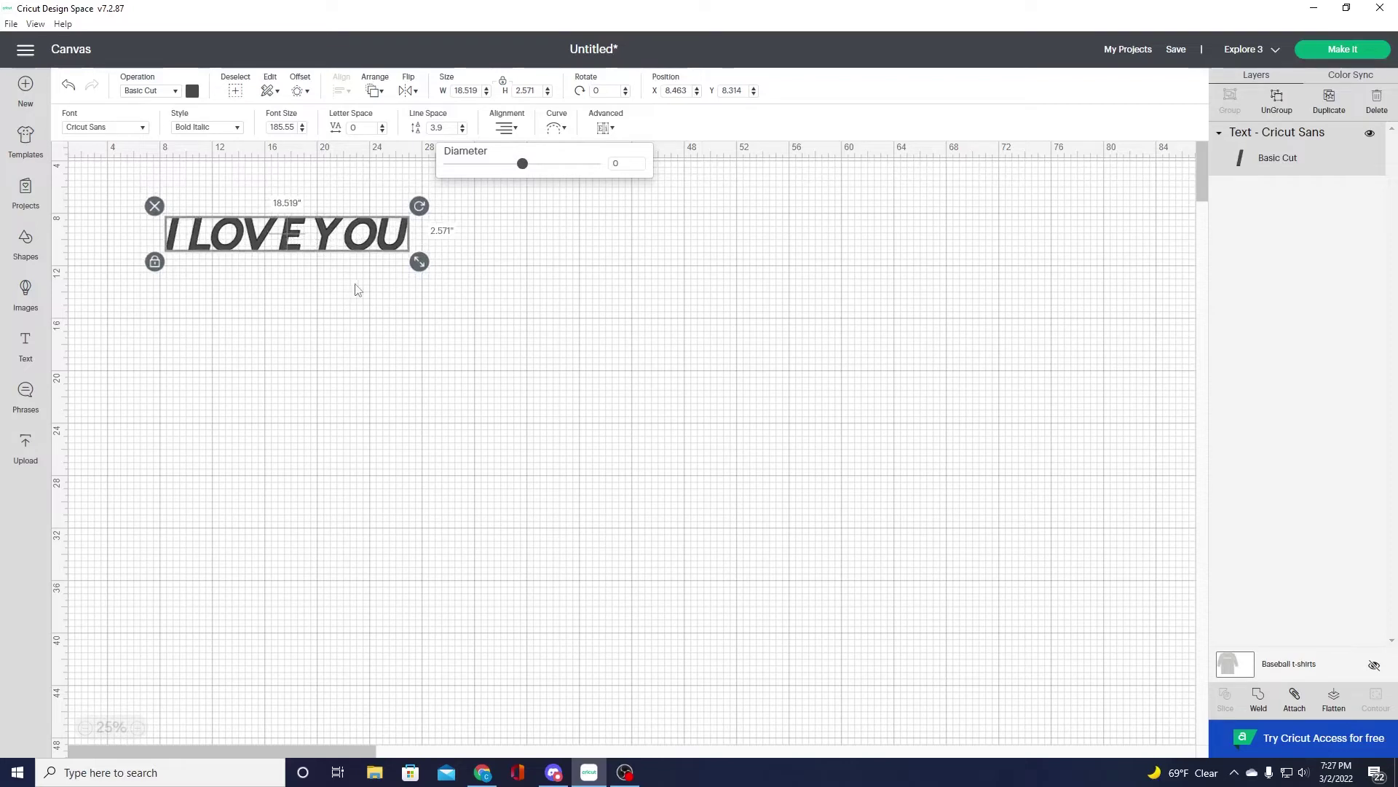
pyautogui.click(572, 295)
pyautogui.click(378, 233)
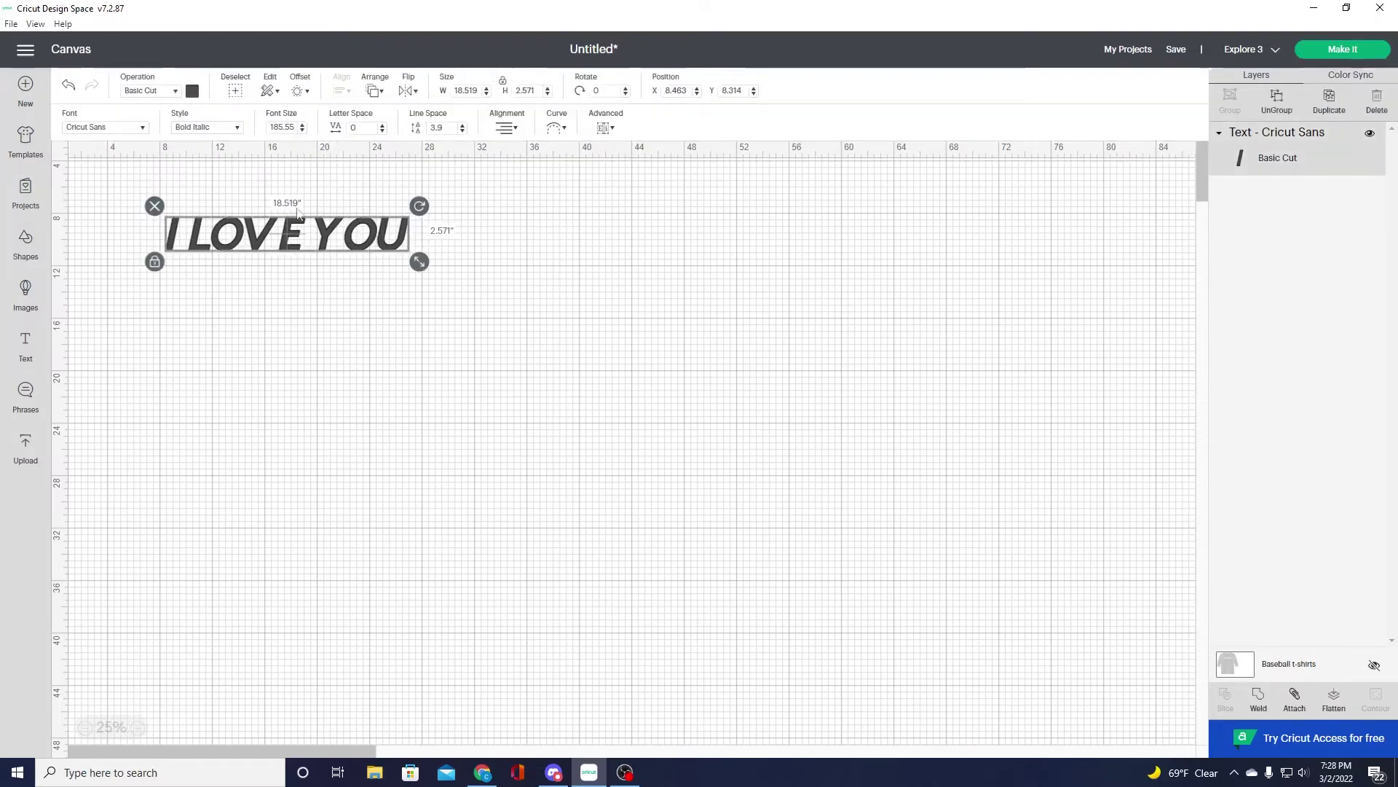
# - Add a separate text object reading "I love you" and move it below the large "I LOVE YOU" text
pyautogui.click(40, 348)
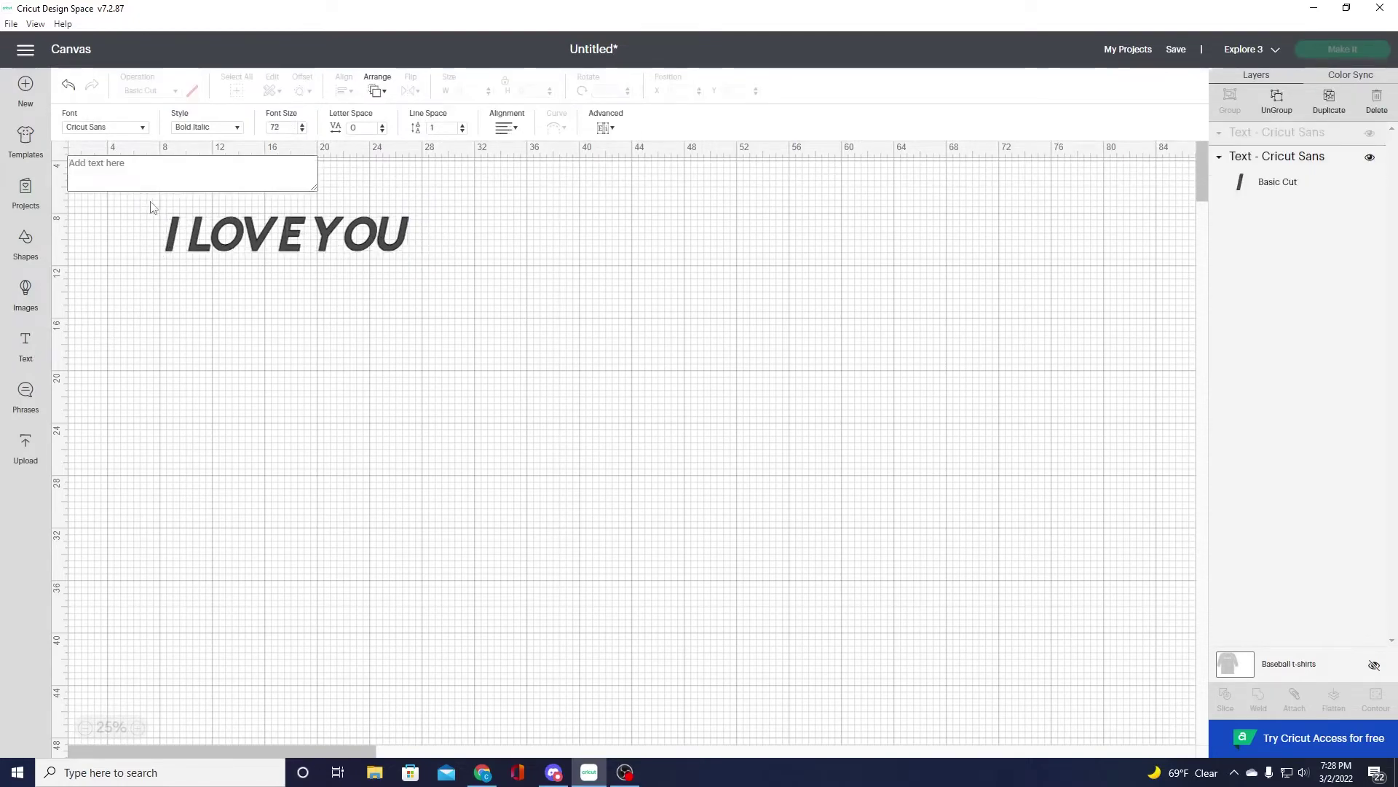
pyautogui.write('I love you')
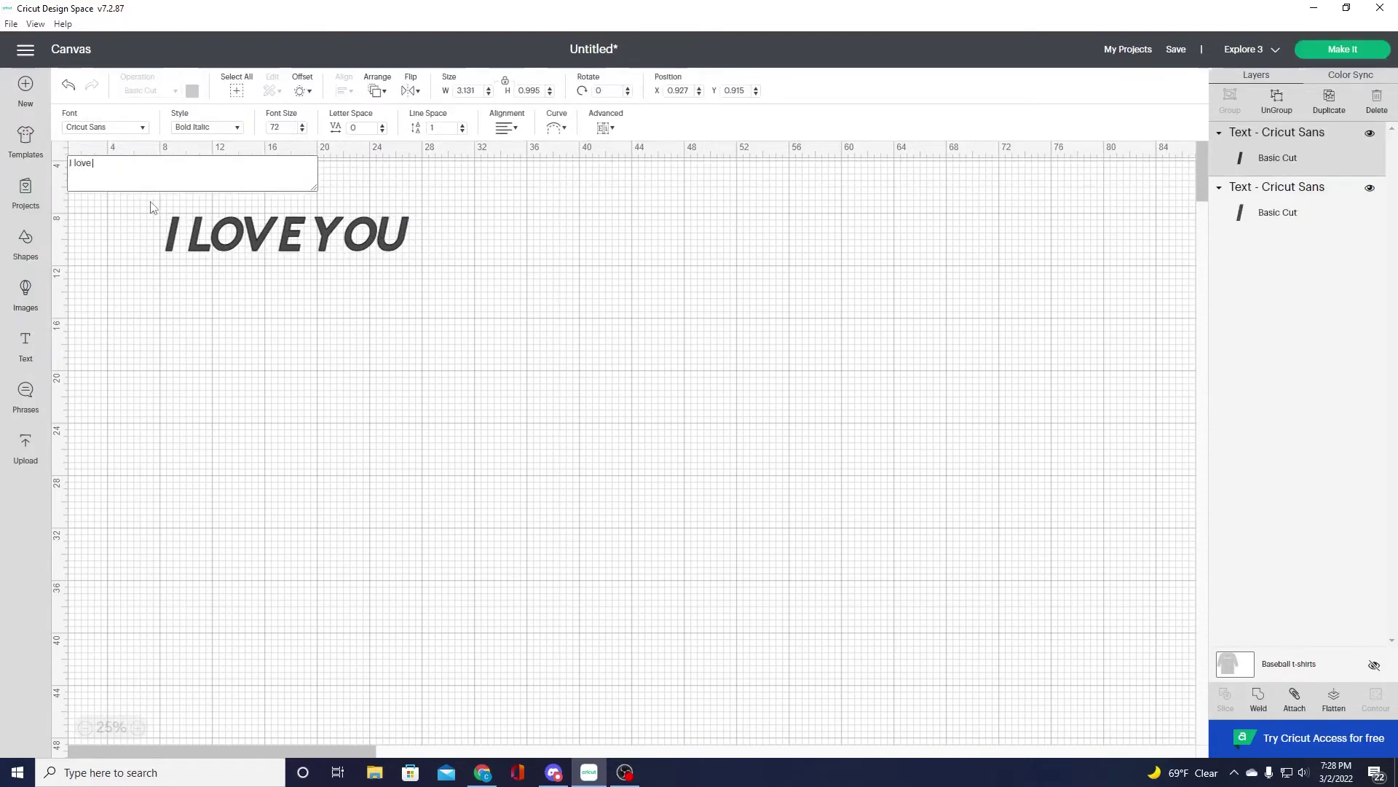
pyautogui.press('Return')
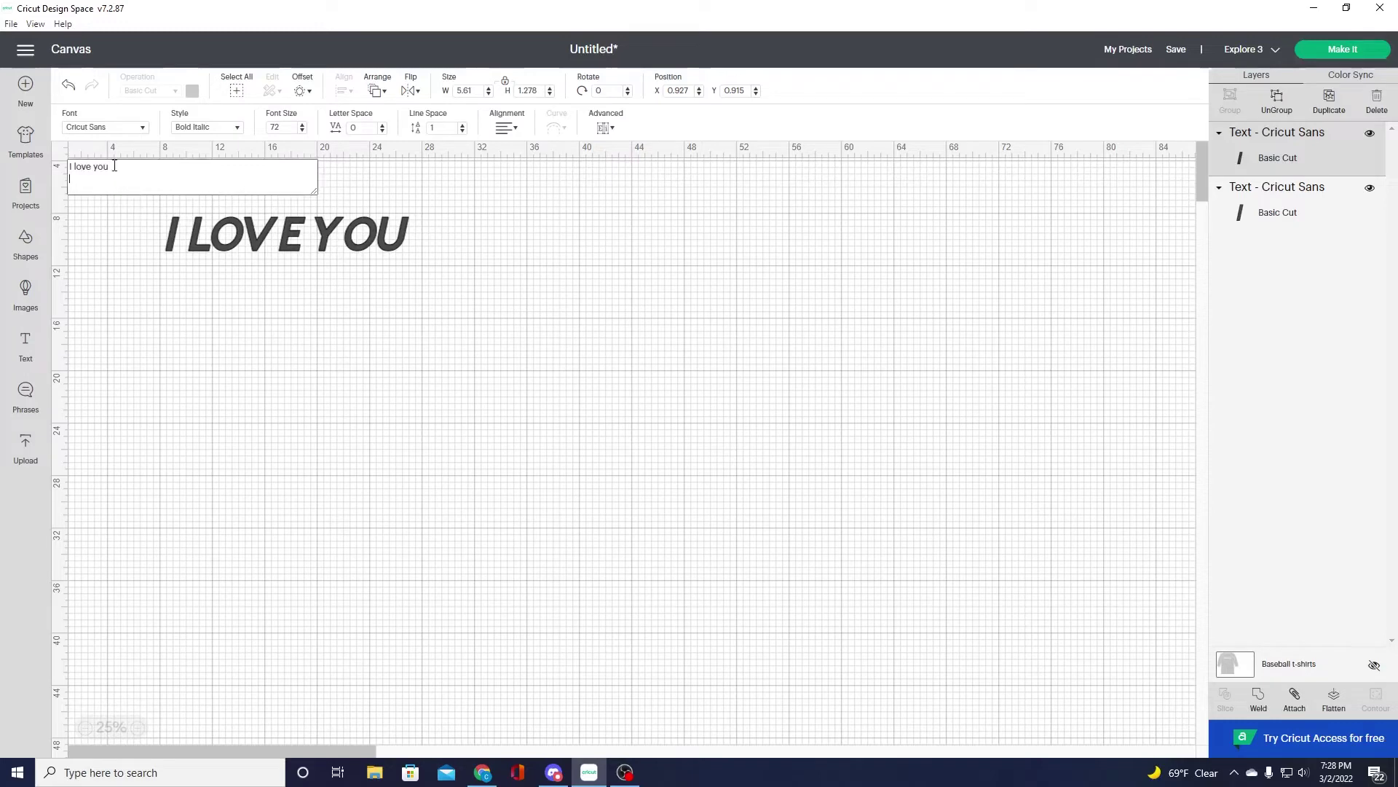
pyautogui.click(110, 357)
pyautogui.moveTo(131, 132); pyautogui.dragTo(309, 356)
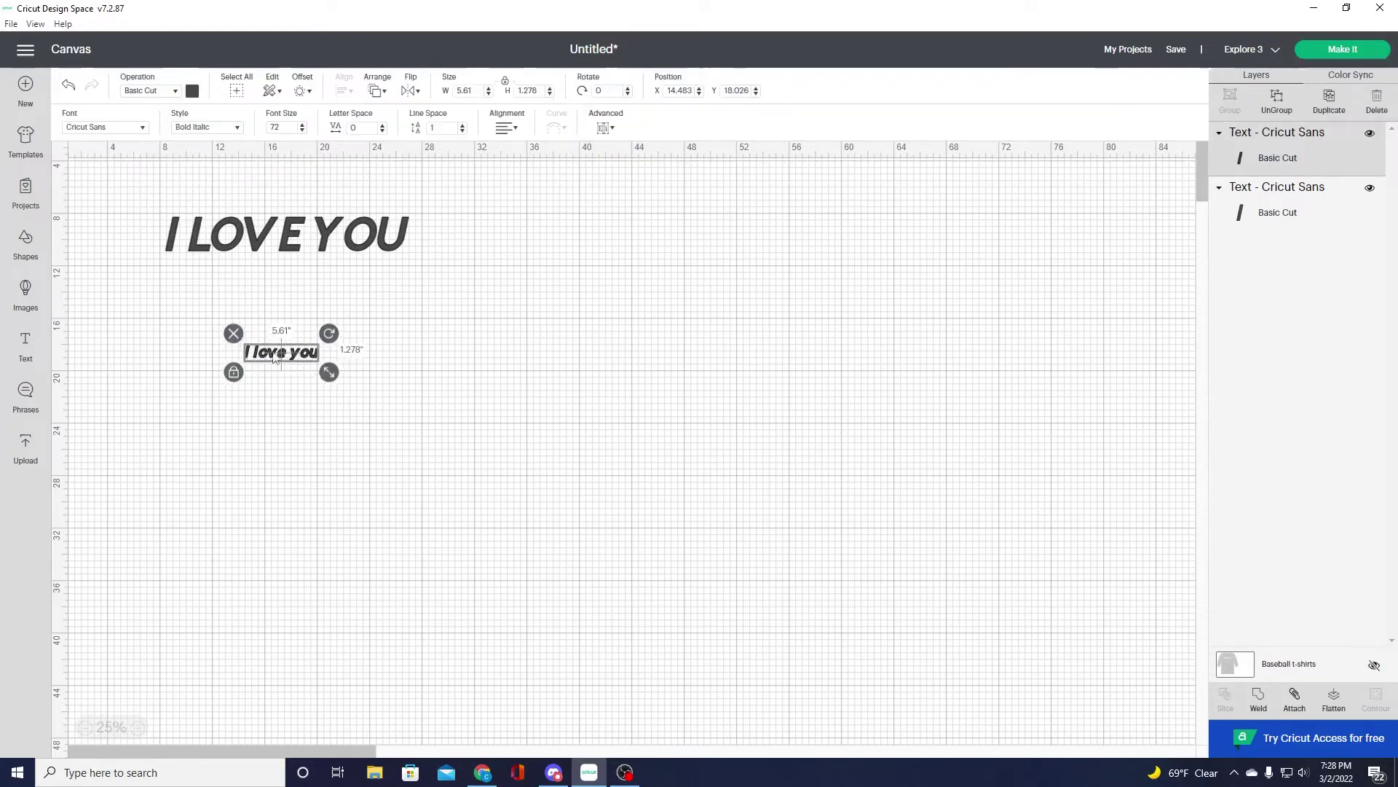
# - Remove the empty second line from the small "I love you" text and reselect the text object
pyautogui.click(289, 355)
pyautogui.doubleClick(289, 353)
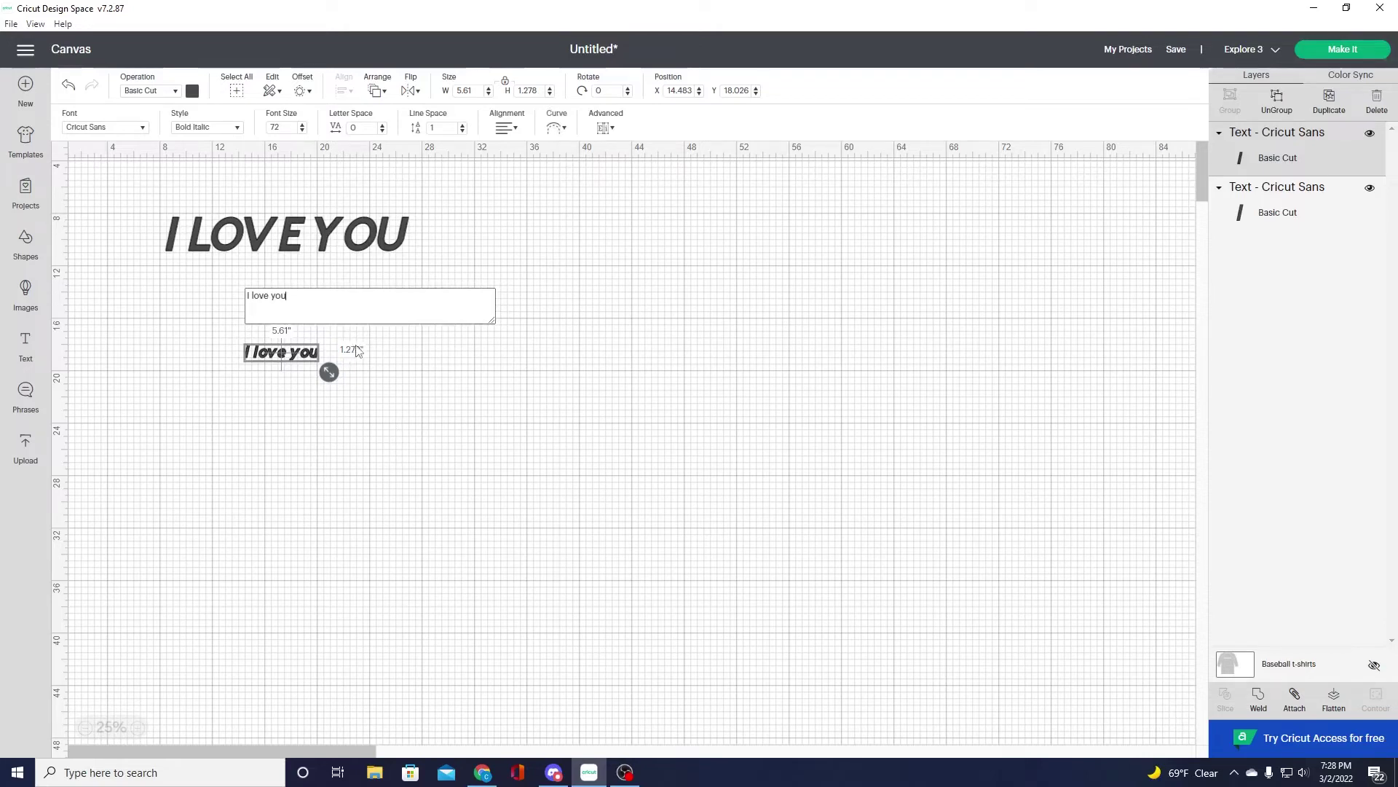
pyautogui.click(386, 373)
pyautogui.click(302, 357)
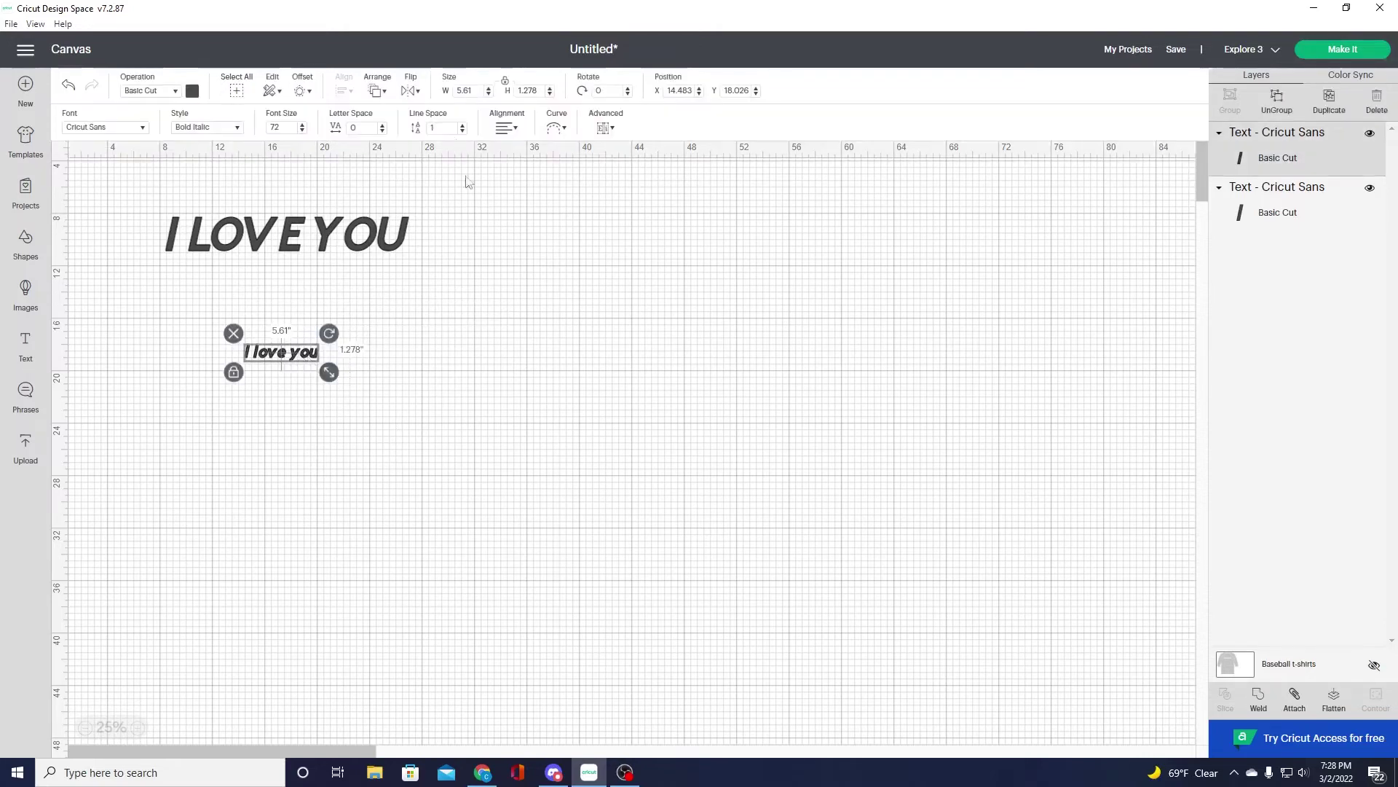
# - Curve the large "I LOVE YOU" text upward into an arch about 17.7 in wide
pyautogui.click(364, 218)
pyautogui.click(558, 129)
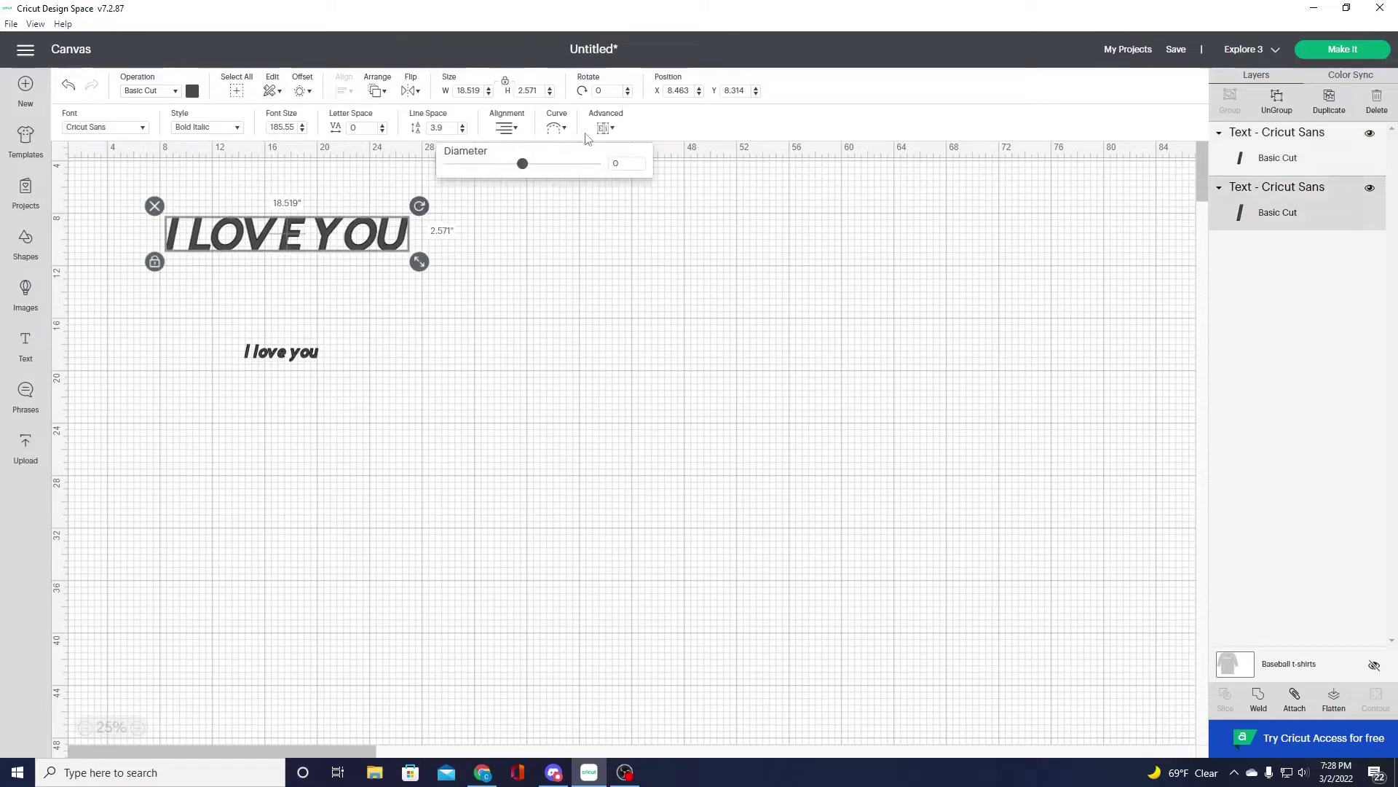
pyautogui.moveTo(523, 164); pyautogui.dragTo(586, 187)
# - Curve the small "I love you" text downward with a diameter of -3.677 and enlarge it to form the lower half of a circle
pyautogui.click(280, 362)
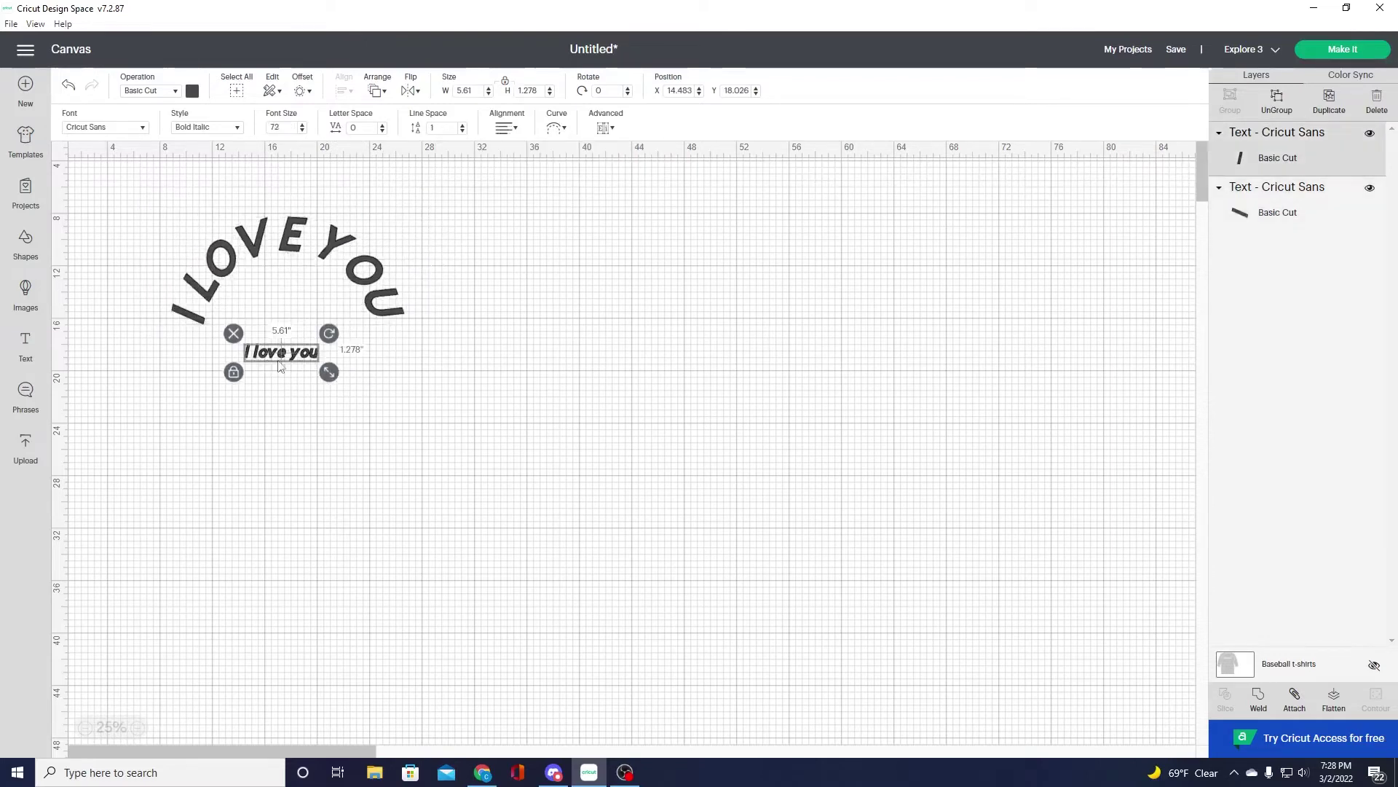
pyautogui.click(556, 129)
pyautogui.moveTo(521, 164); pyautogui.dragTo(463, 165)
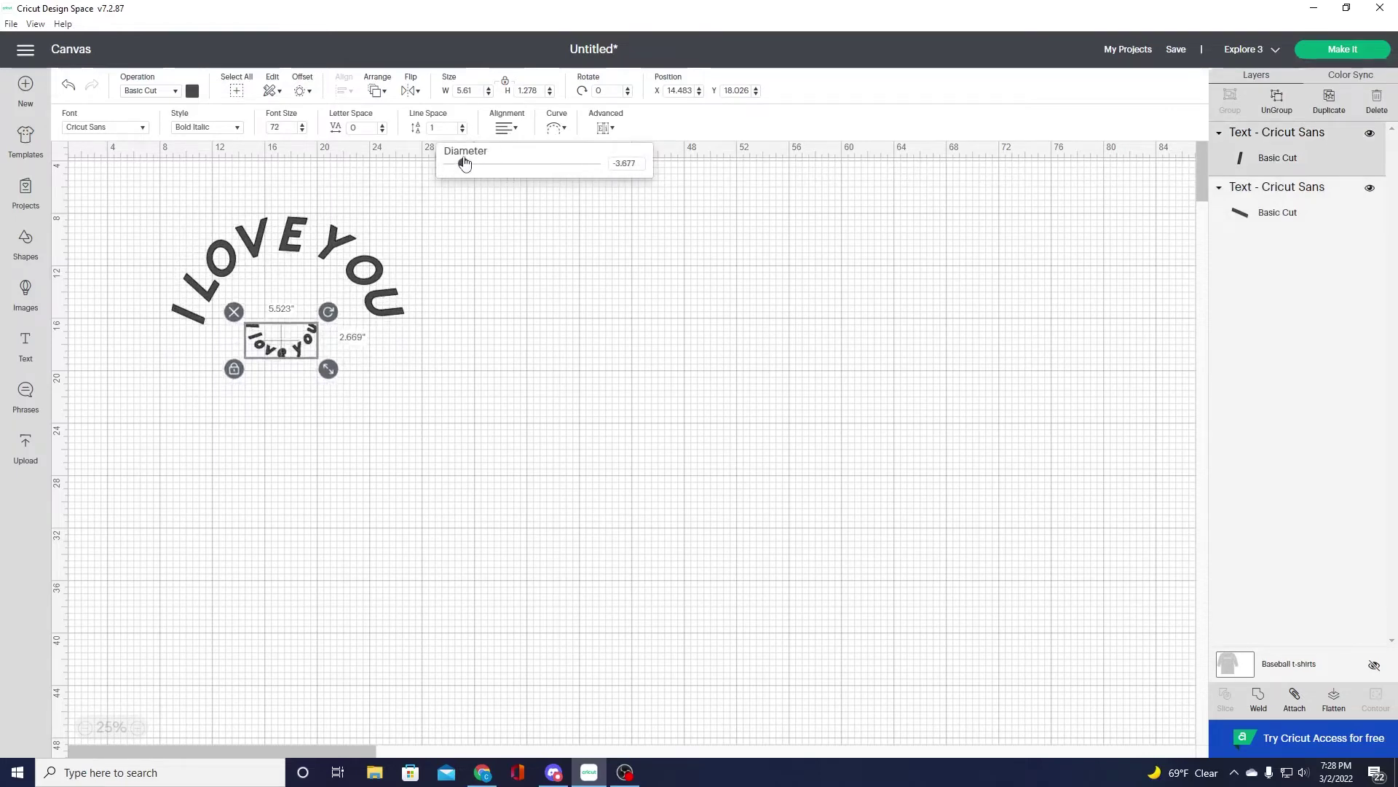
pyautogui.moveTo(283, 396); pyautogui.dragTo(378, 457)
pyautogui.click(528, 396)
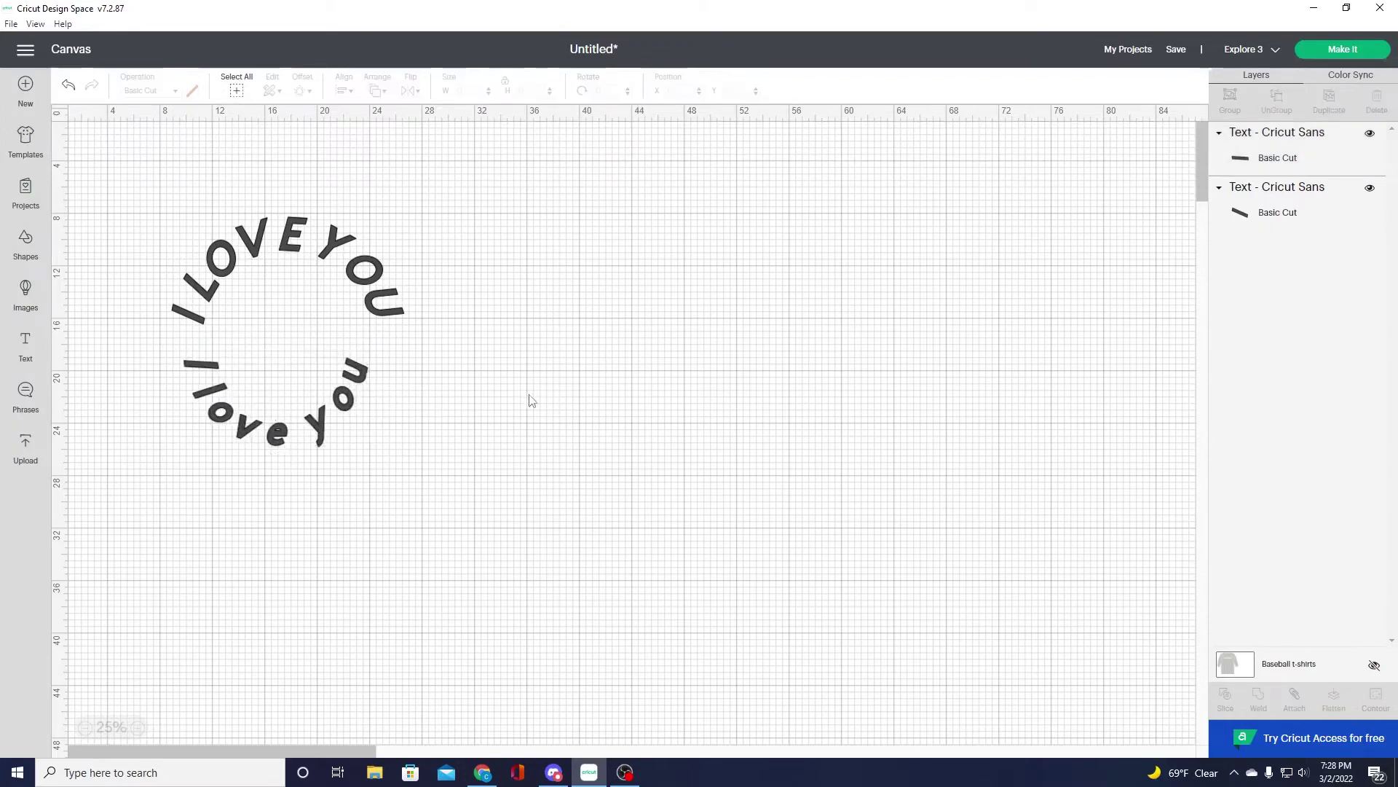
# - Straighten the arched "I LOVE YOU" text by resetting its curve diameter to 0
pyautogui.click(338, 236)
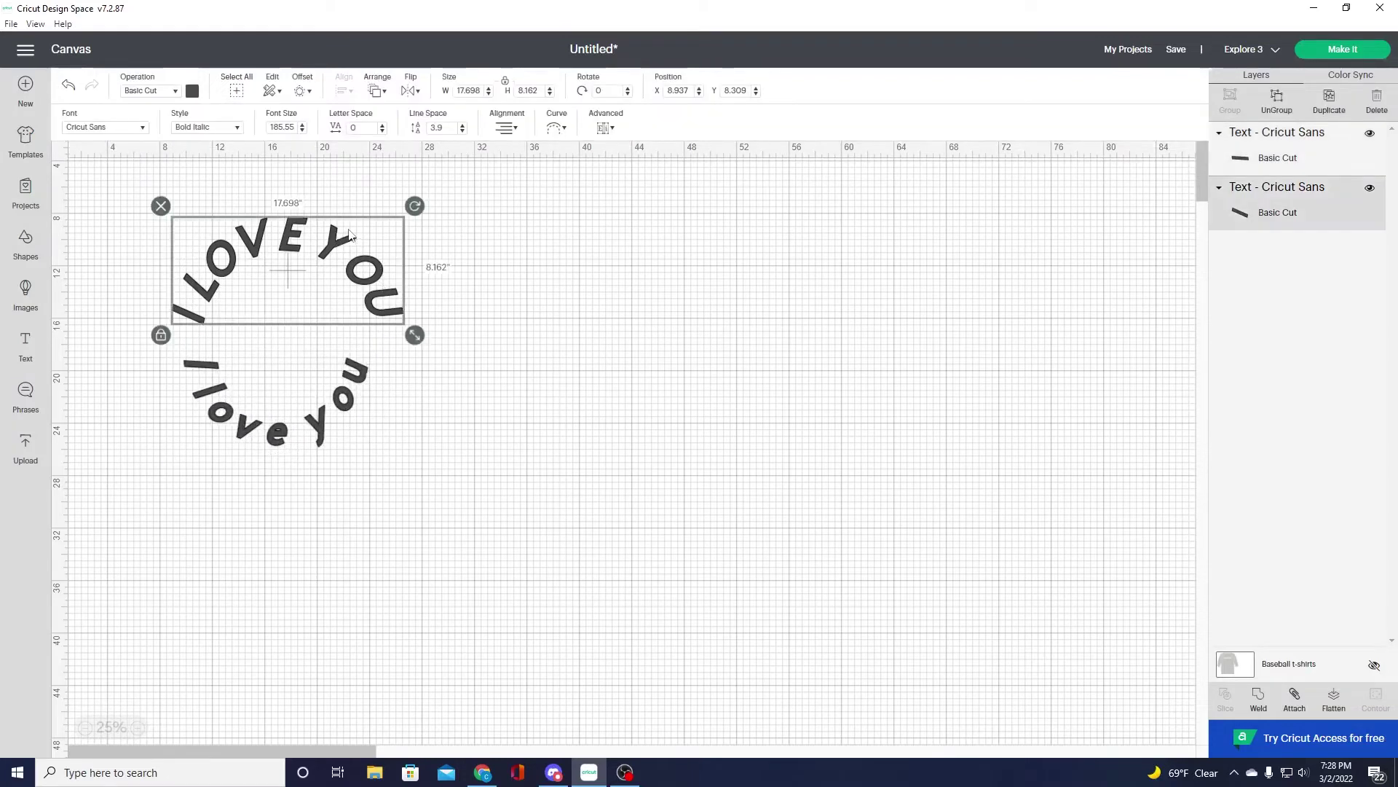
pyautogui.click(607, 129)
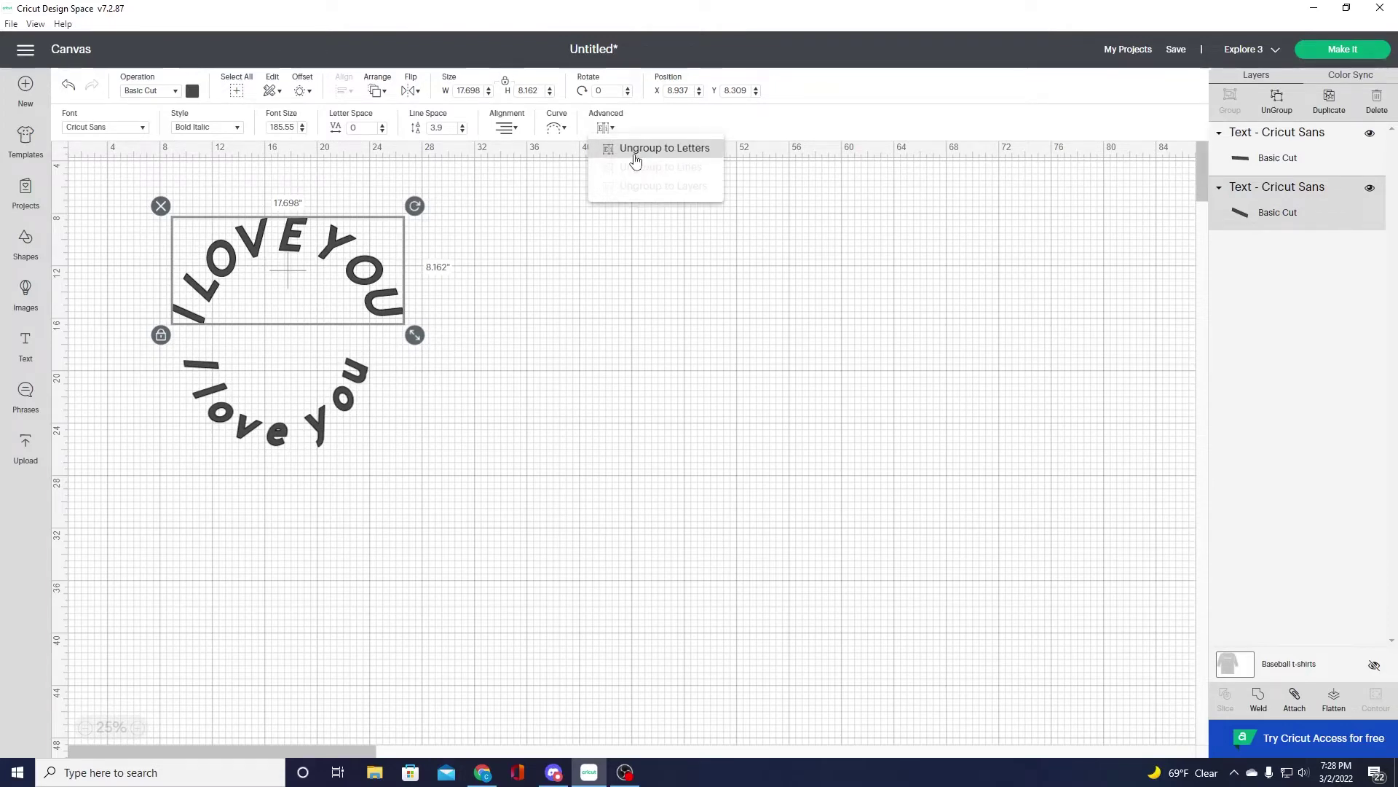
pyautogui.click(564, 132)
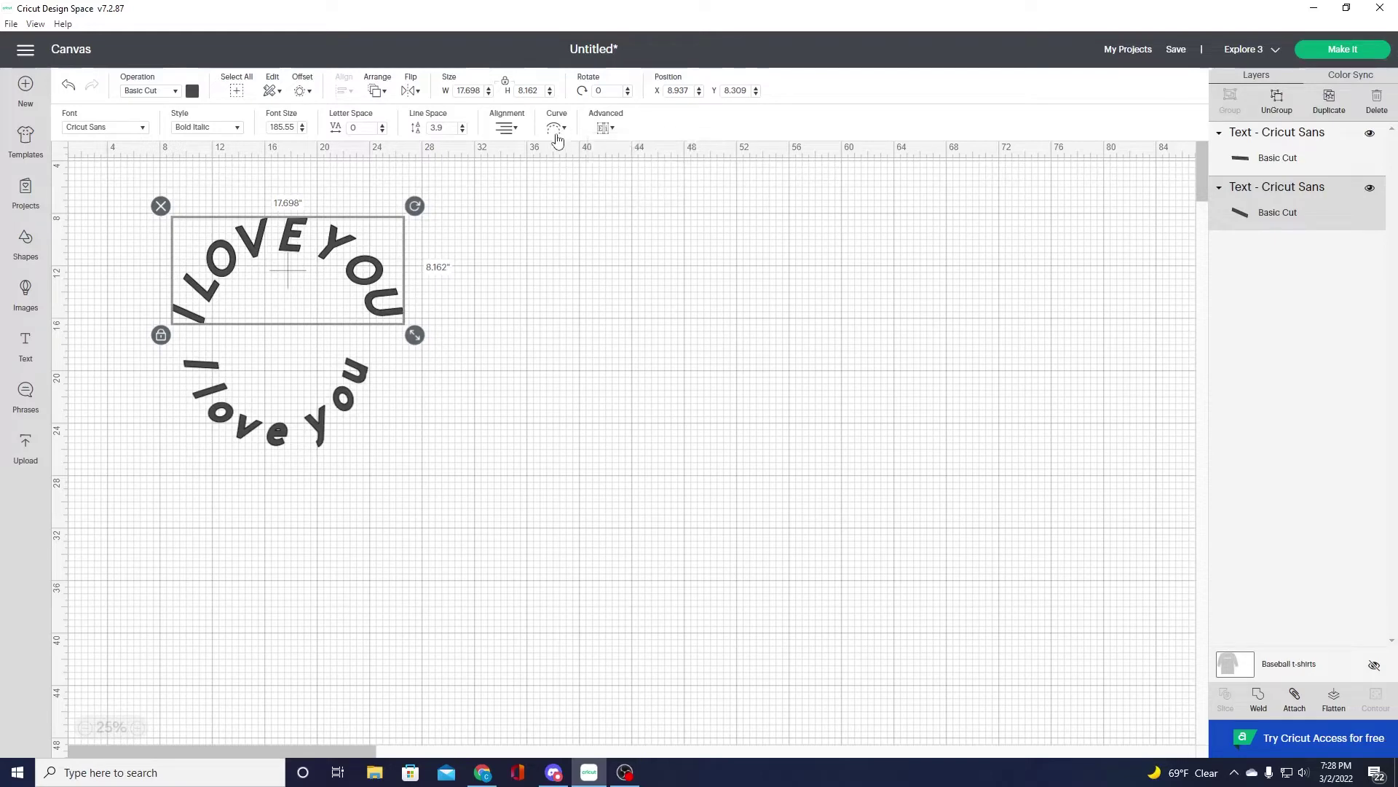
pyautogui.moveTo(581, 164); pyautogui.dragTo(523, 167)
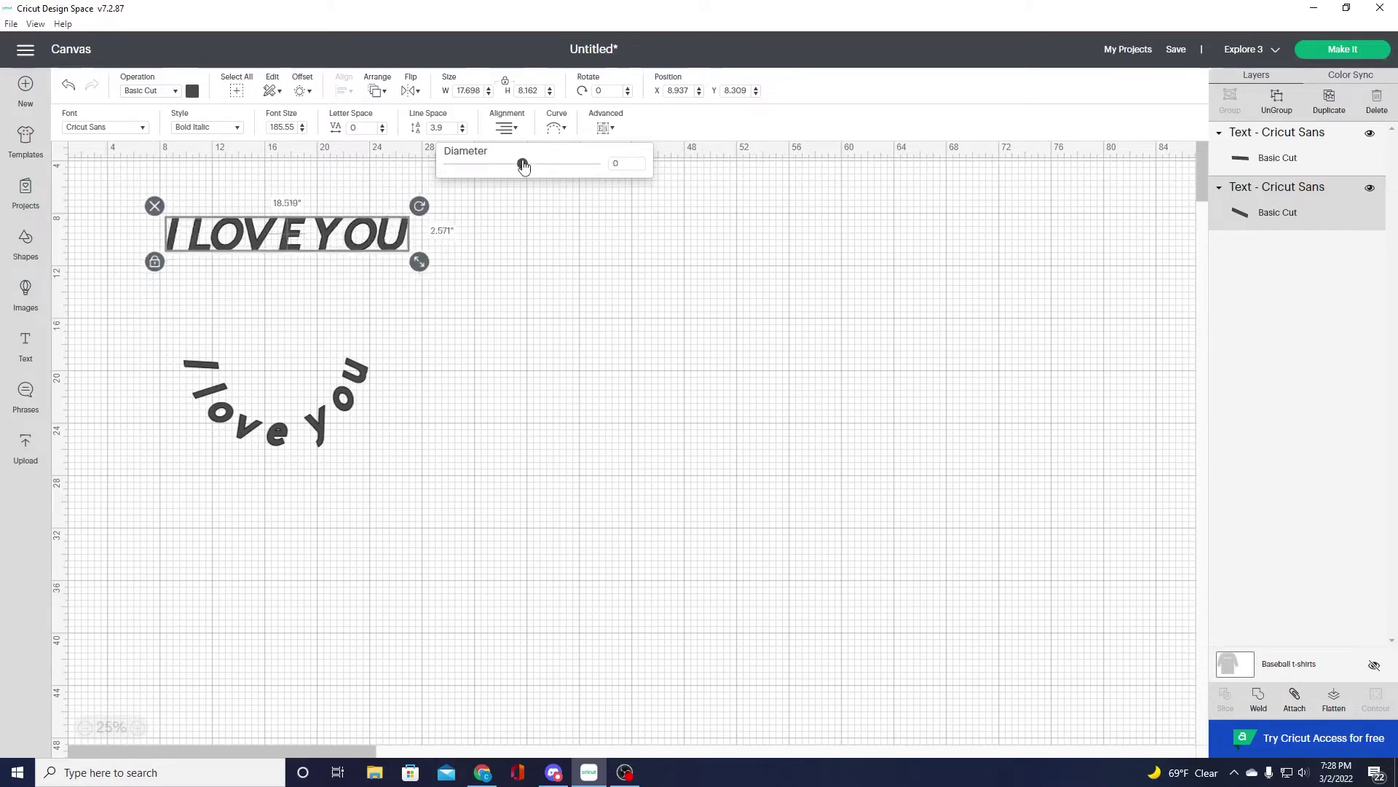
pyautogui.click(477, 265)
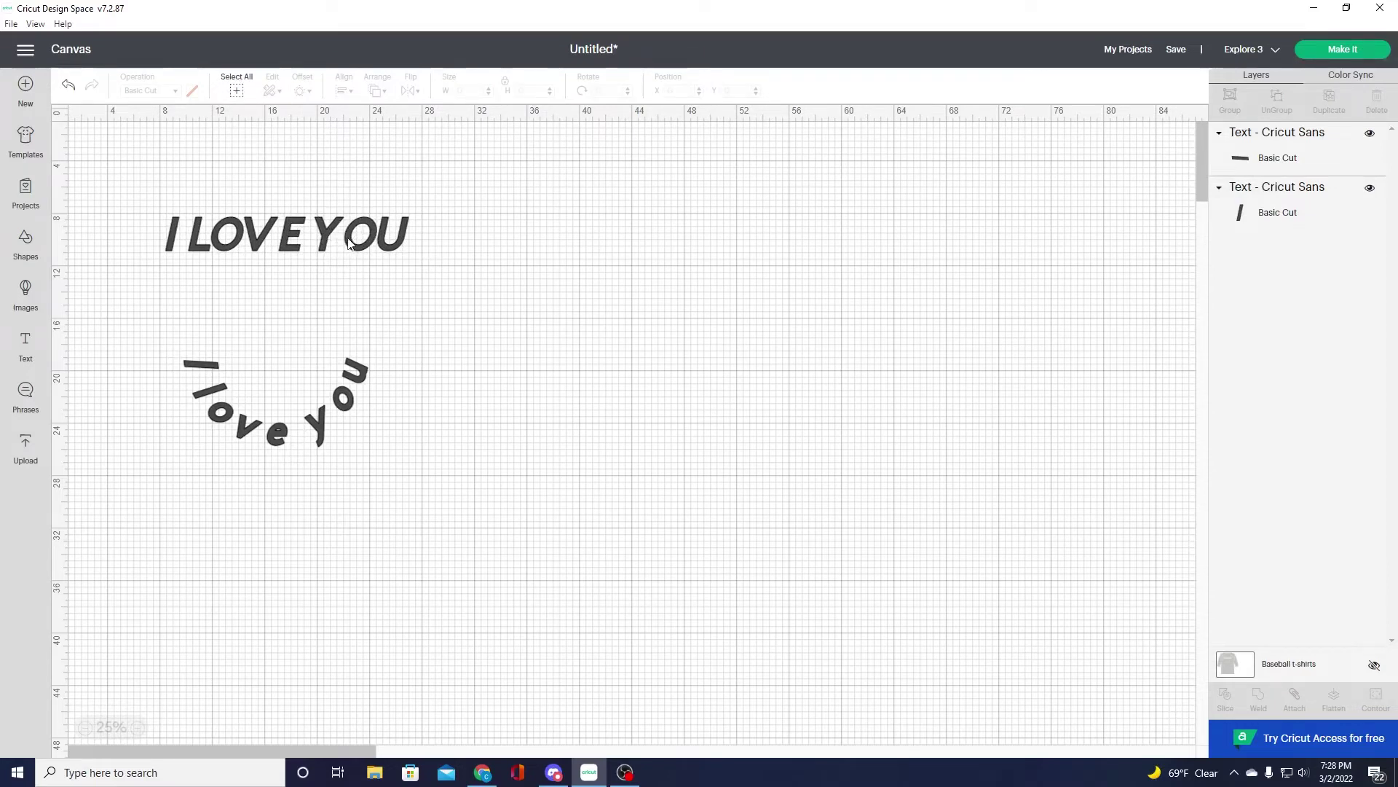
# - Ungroup the "I LOVE YOU" text to letters and shift the letters Y, O and U to the right, away from "I LOVE"
pyautogui.click(350, 242)
pyautogui.click(606, 129)
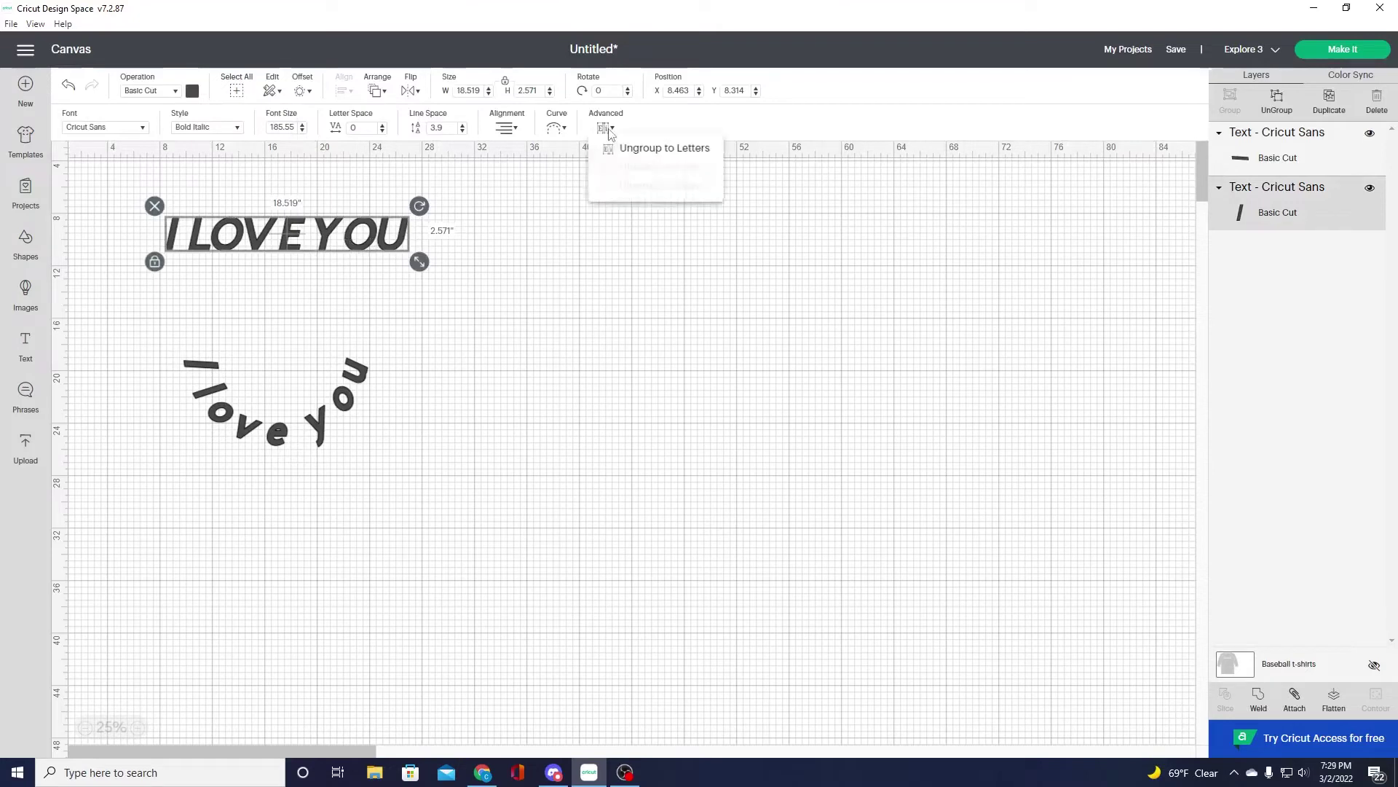
pyautogui.click(625, 148)
pyautogui.moveTo(400, 251); pyautogui.dragTo(434, 246)
pyautogui.click(342, 244)
pyautogui.click(472, 304)
pyautogui.click(487, 265)
# - Select the letters Y, O and U together and group them into one object
pyautogui.moveTo(472, 199); pyautogui.dragTo(348, 257)
pyautogui.rightClick(393, 250)
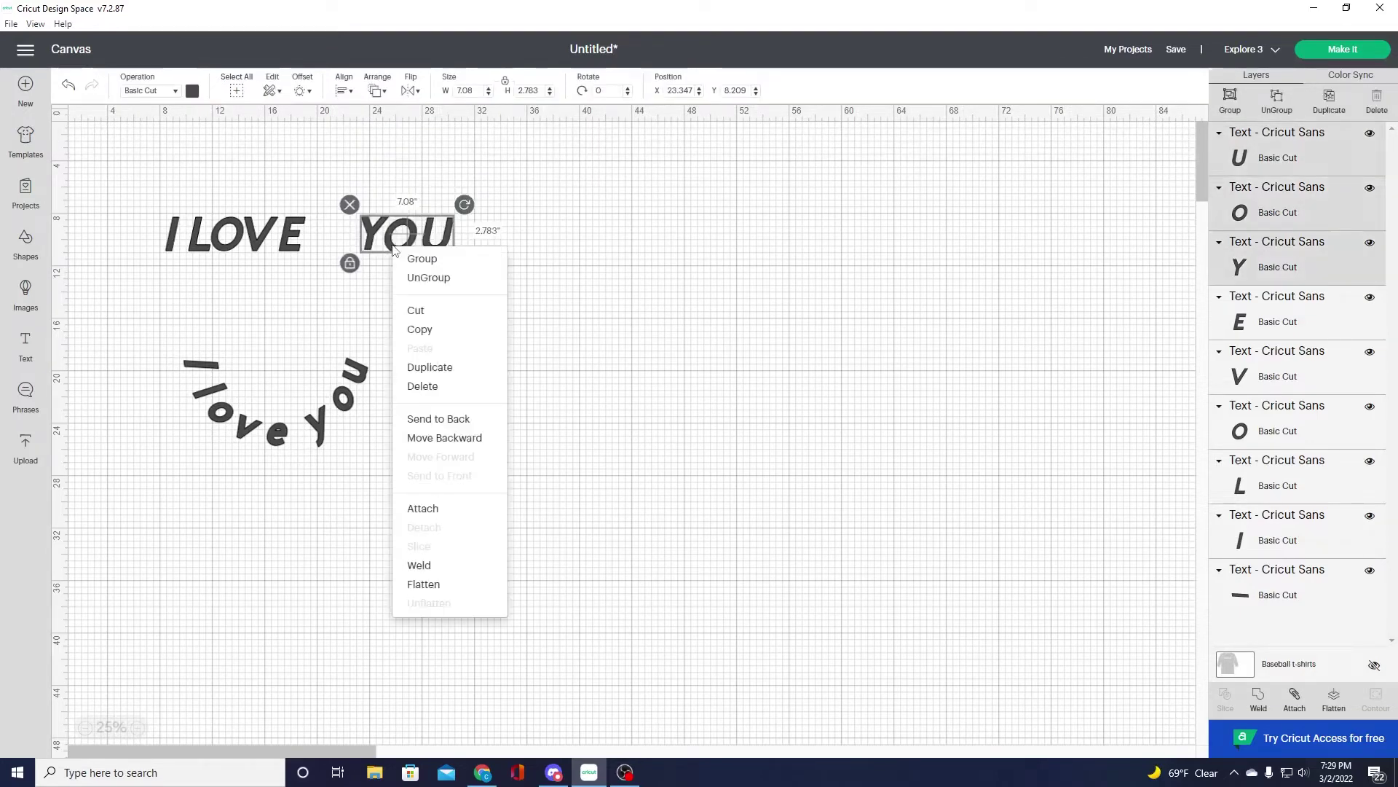
pyautogui.click(415, 261)
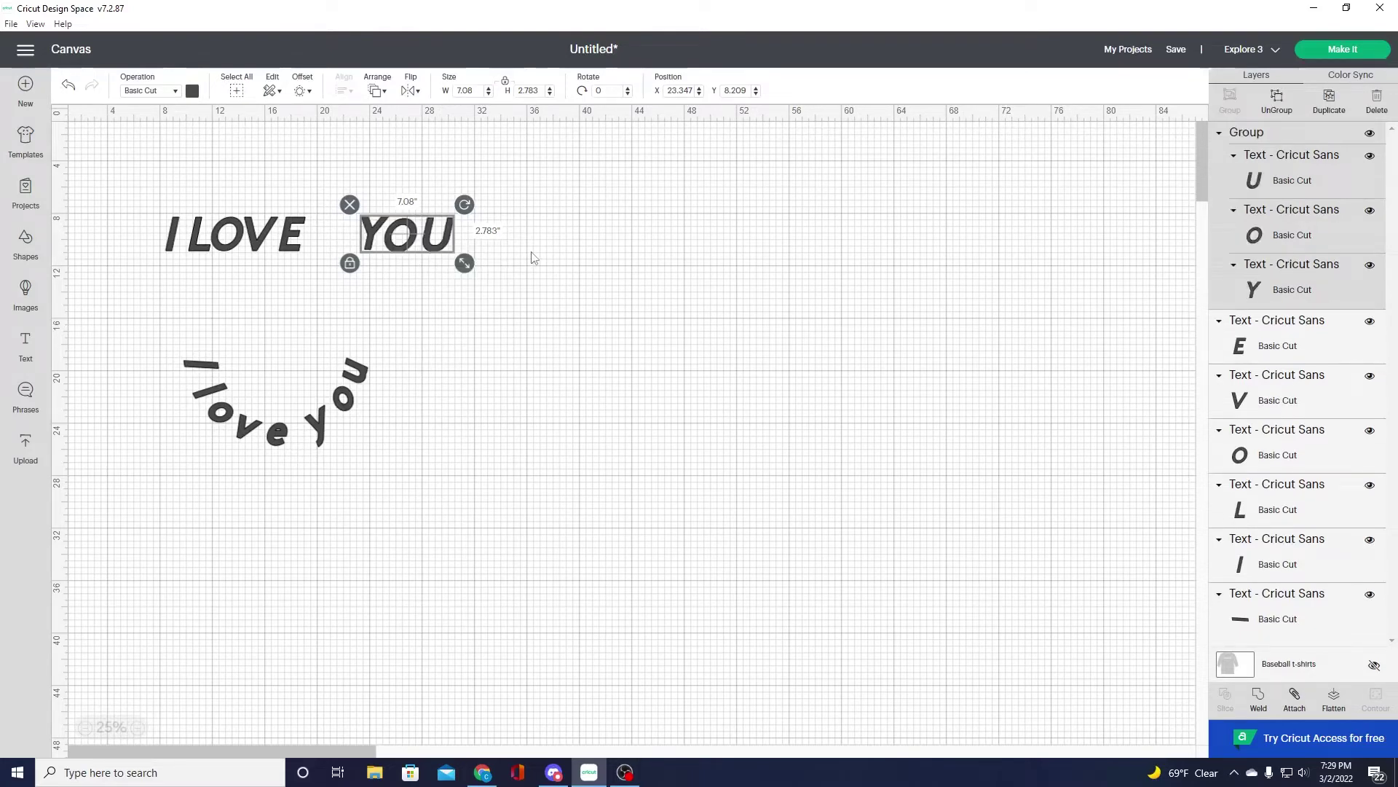
pyautogui.click(532, 257)
pyautogui.click(418, 240)
# - Select the straight "I LOVE YOU" letters together with the curved "I love you" text and delete them all from the canvas
pyautogui.click(254, 232)
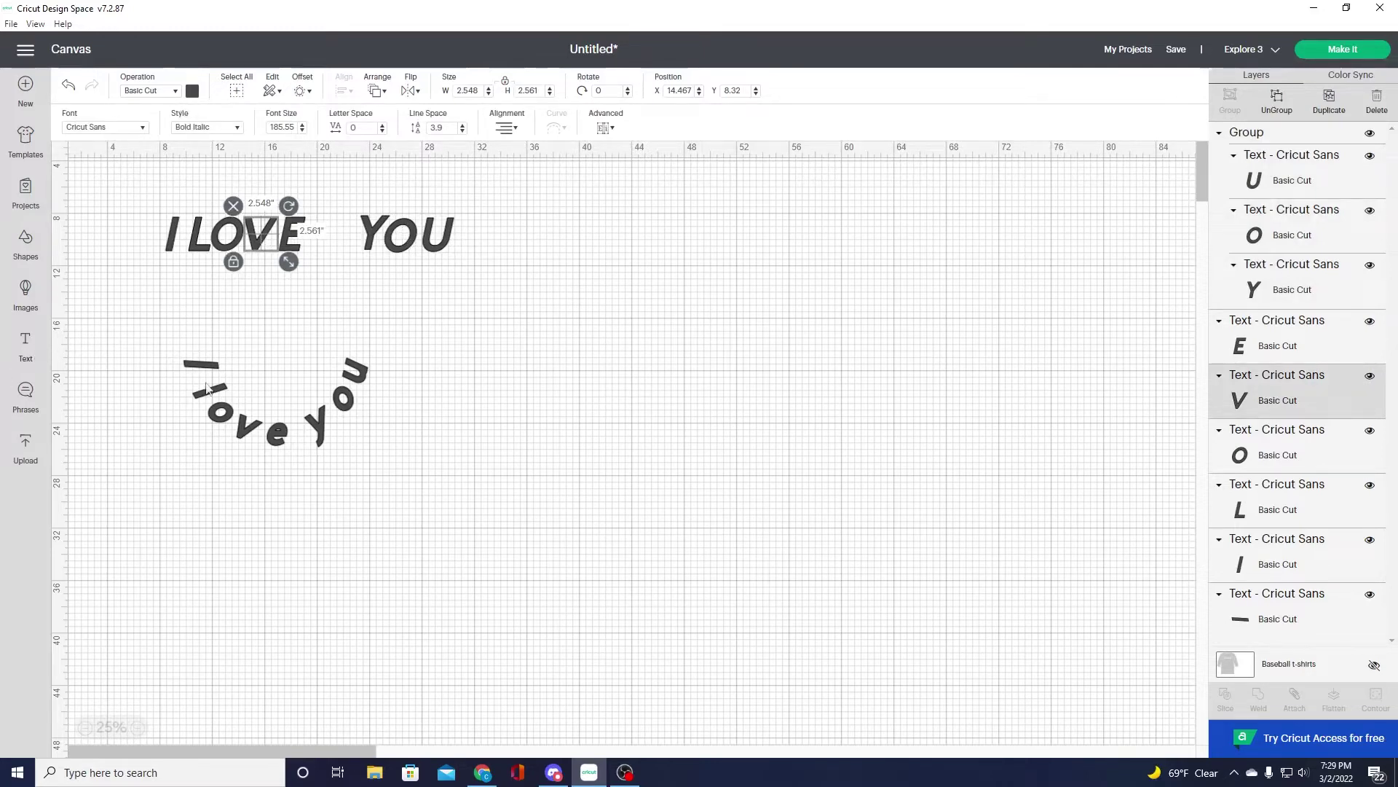
pyautogui.moveTo(531, 216); pyautogui.dragTo(121, 445)
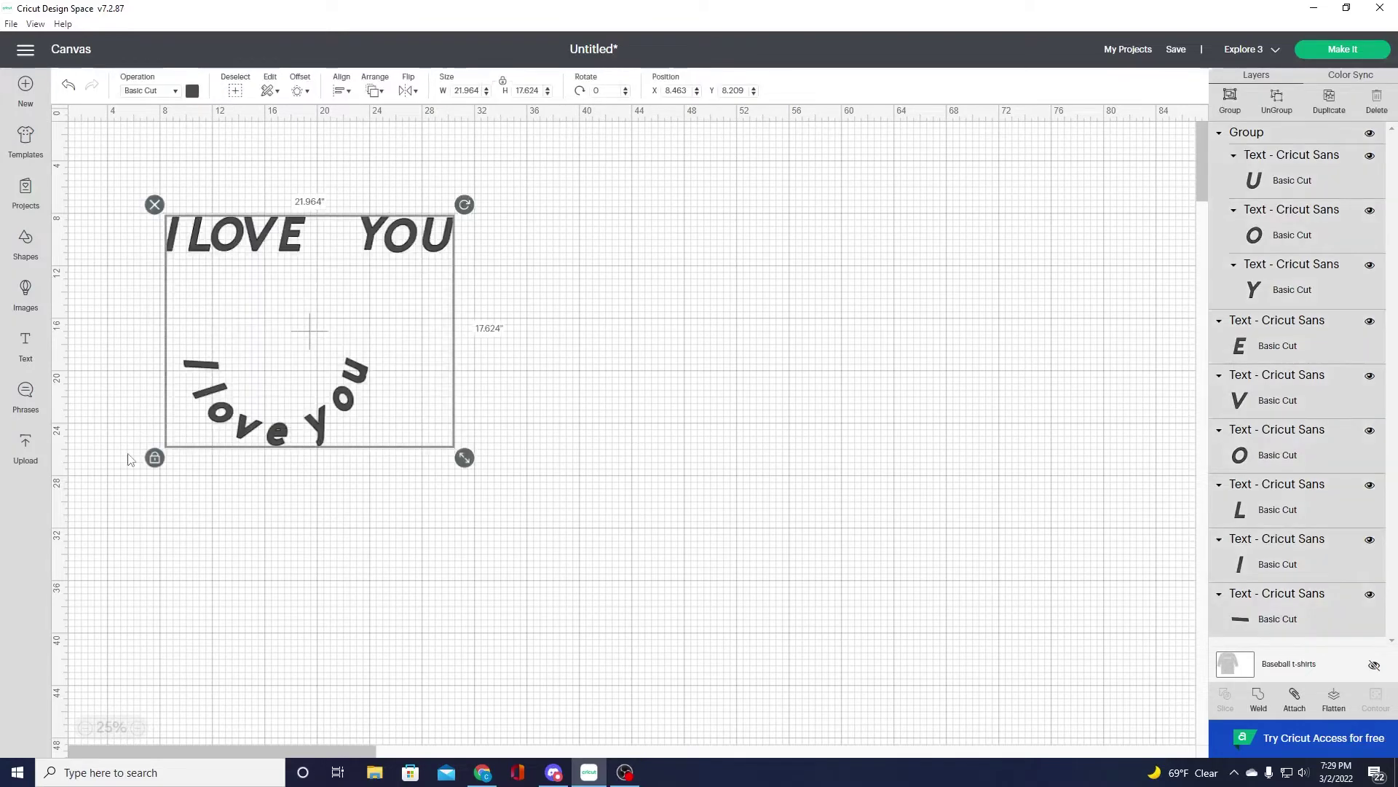
pyautogui.press('Delete')
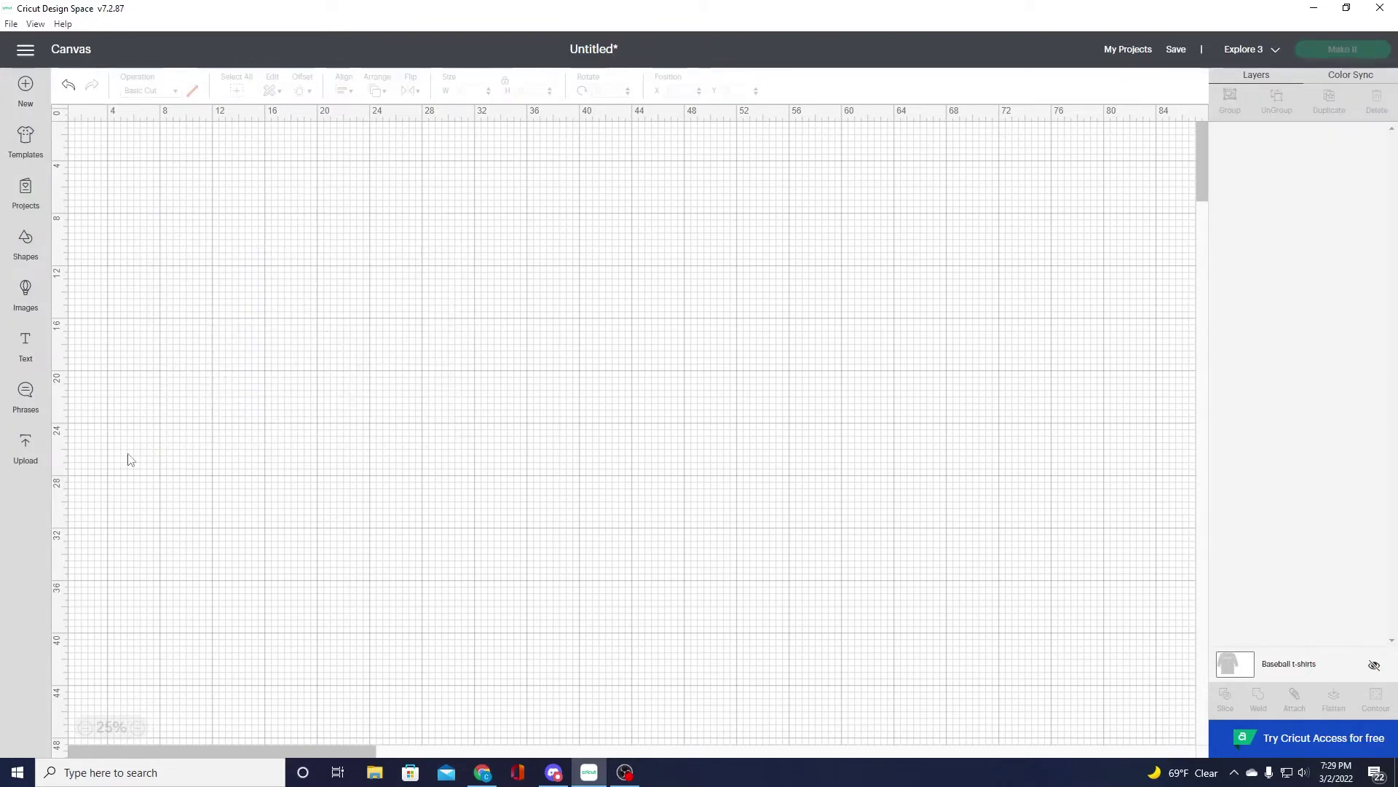
# - Look through the phrases library and the image and pattern upload page, and return to the canvas
pyautogui.click(30, 400)
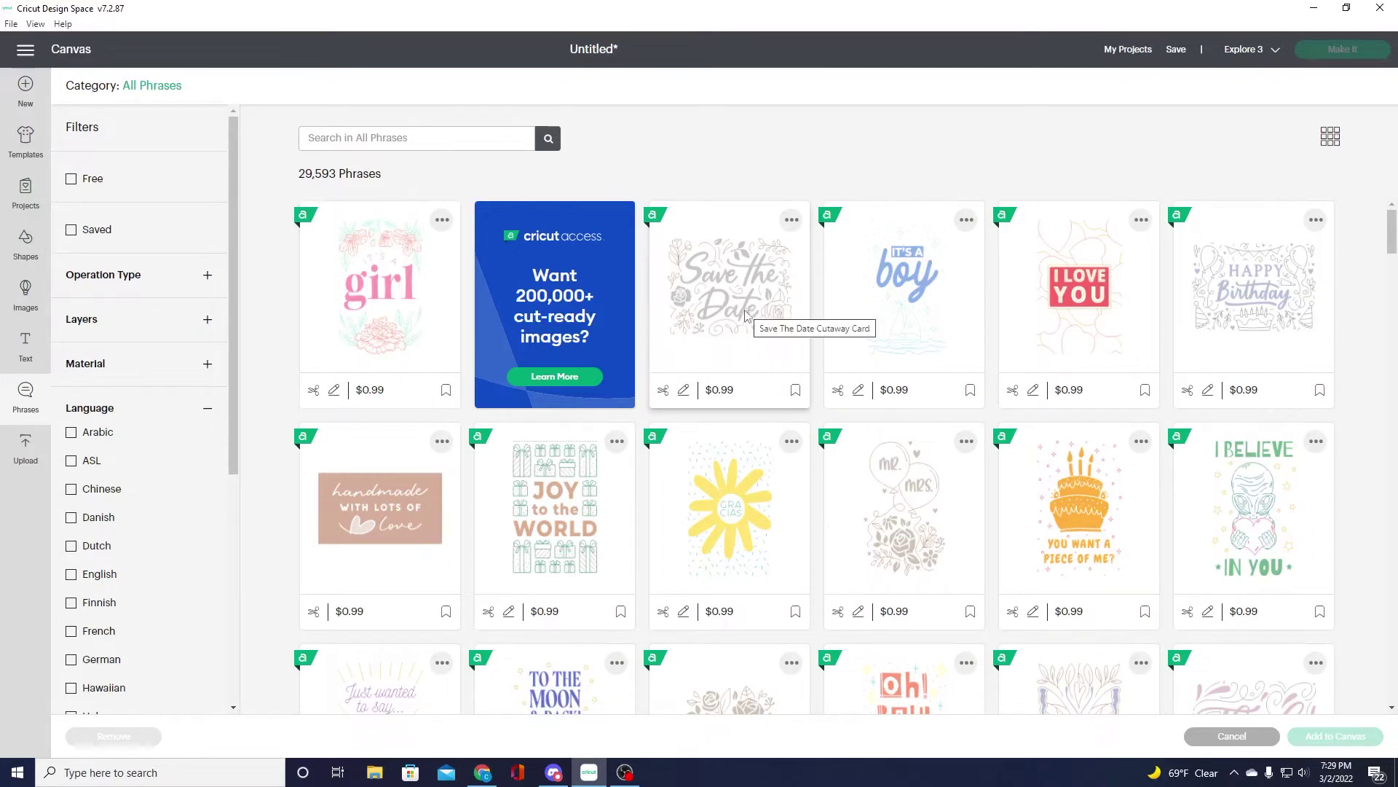
pyautogui.scroll(-3, 702, 324)
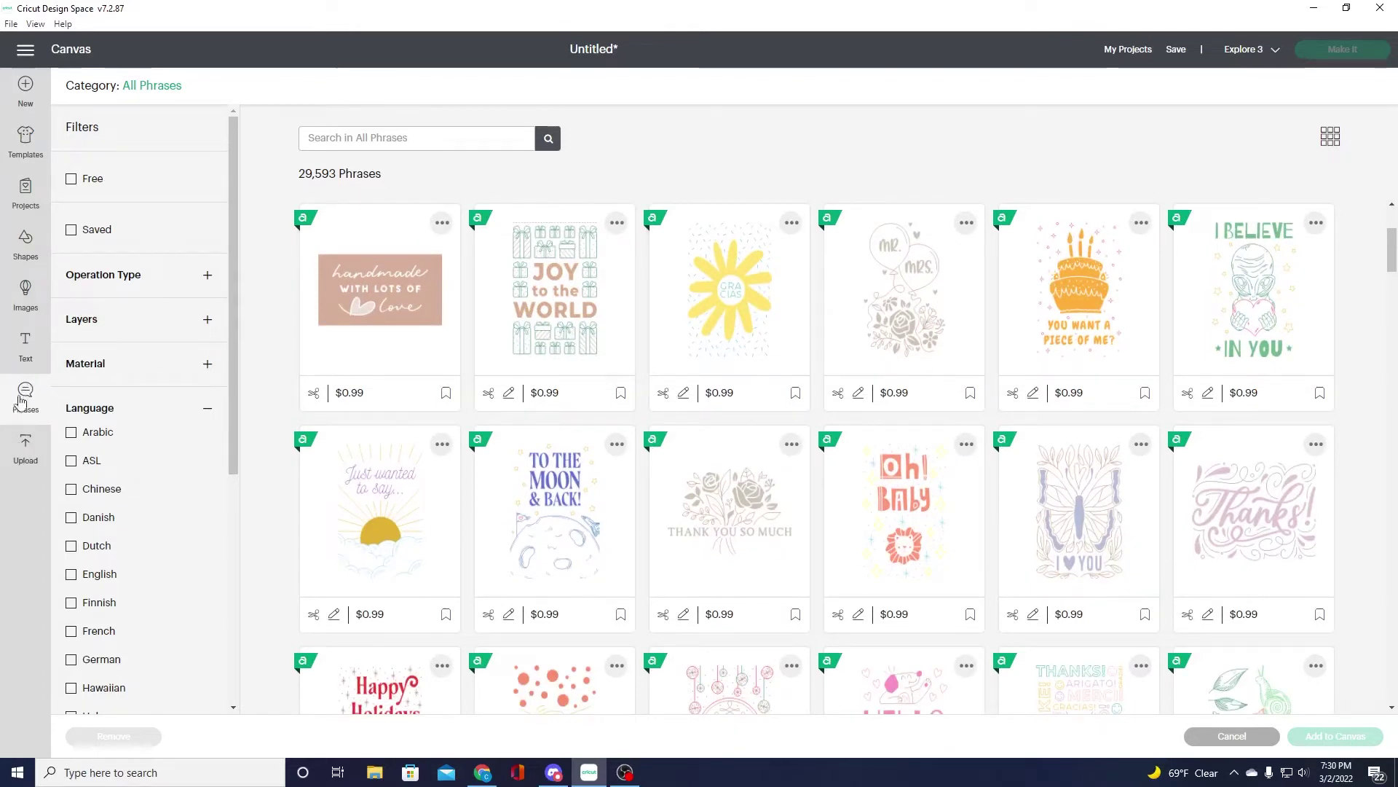
pyautogui.click(26, 466)
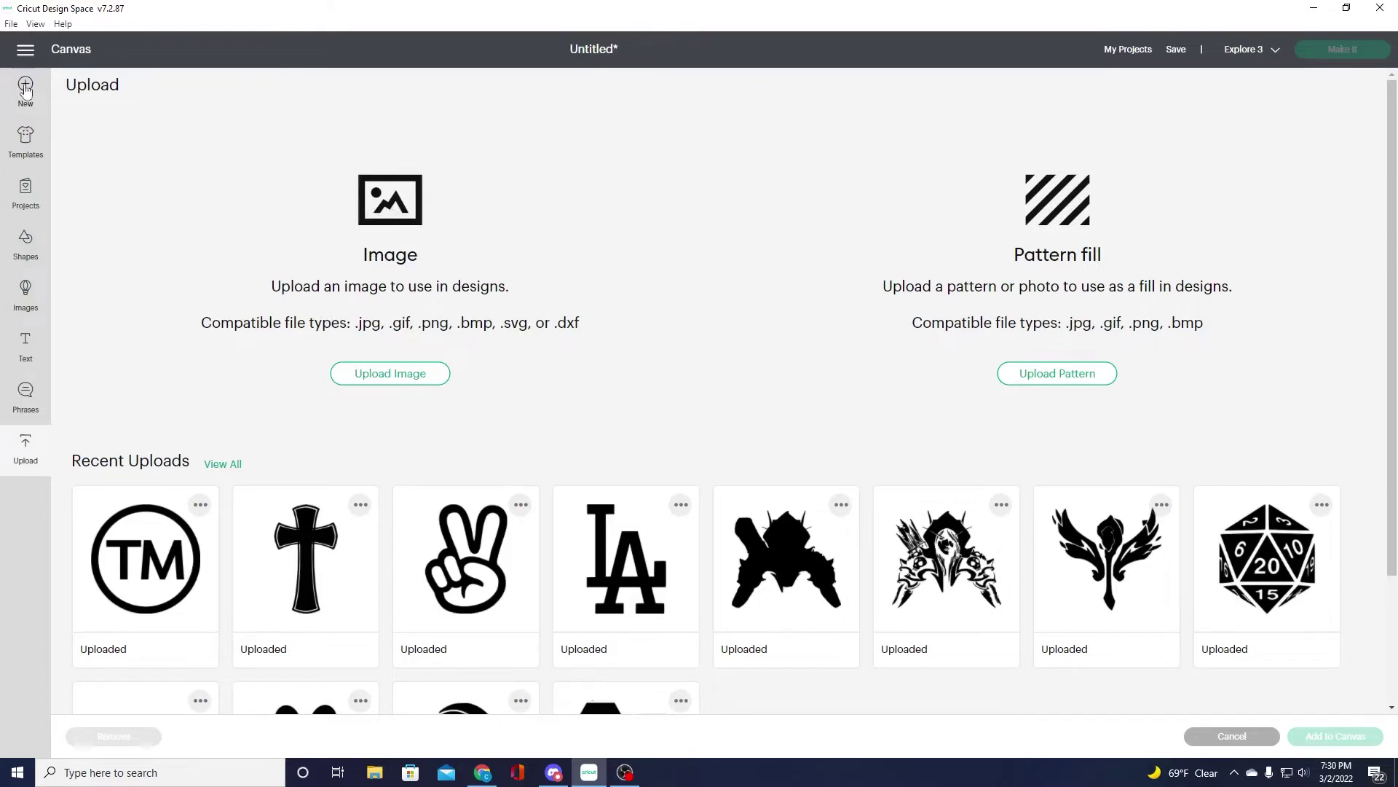
pyautogui.click(67, 53)
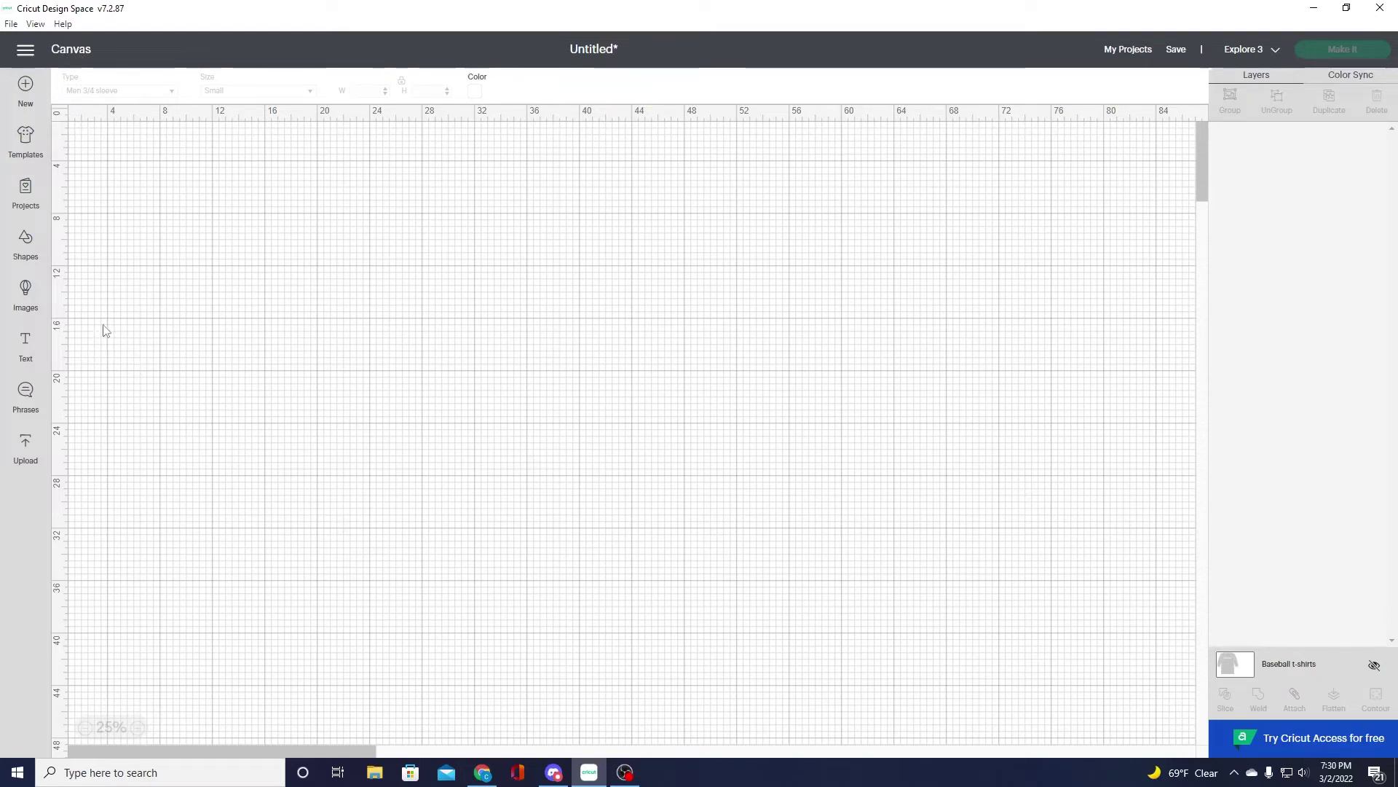
# - Add a free triangle shape about 14.6 in wide and 12.7 in high, placed at about X 12.6, Y 5.5
pyautogui.click(26, 251)
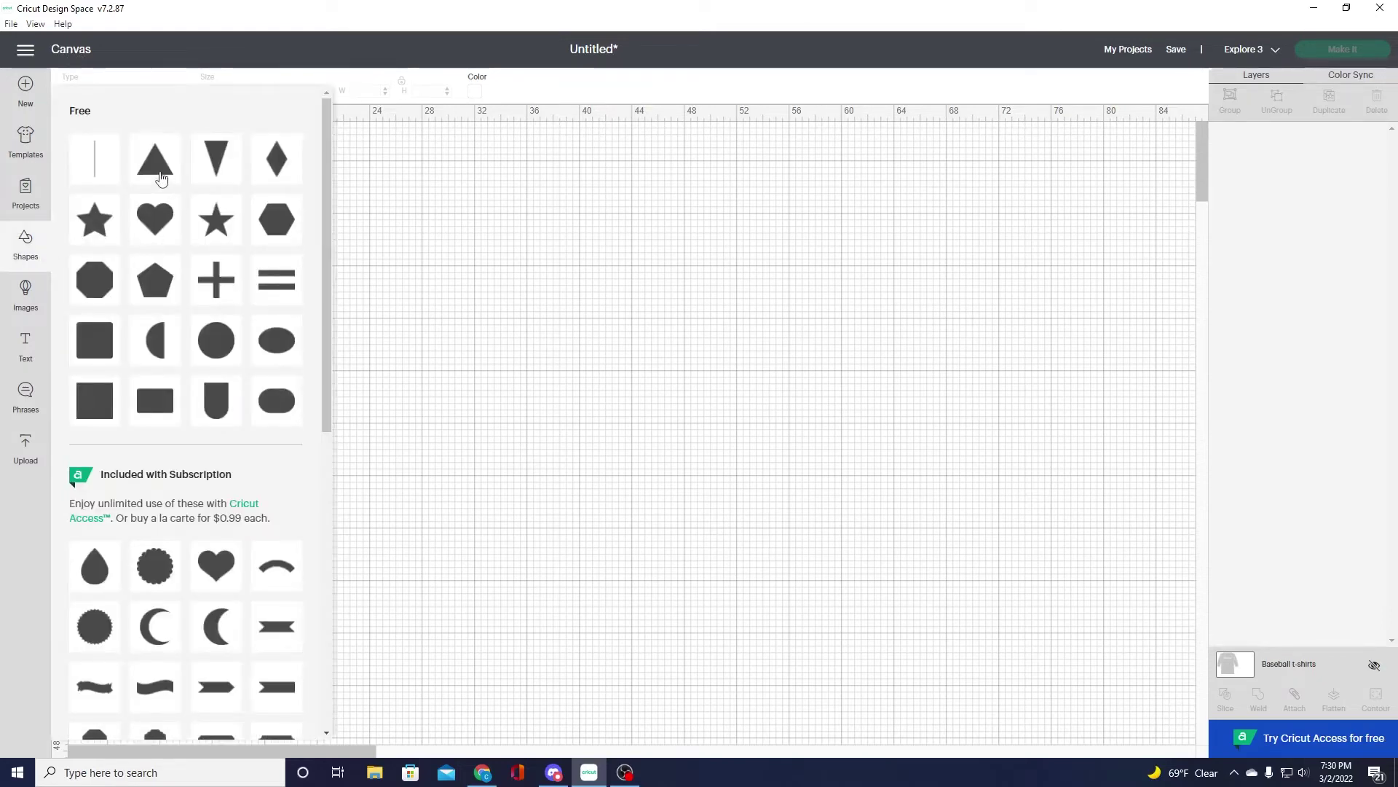
pyautogui.click(157, 174)
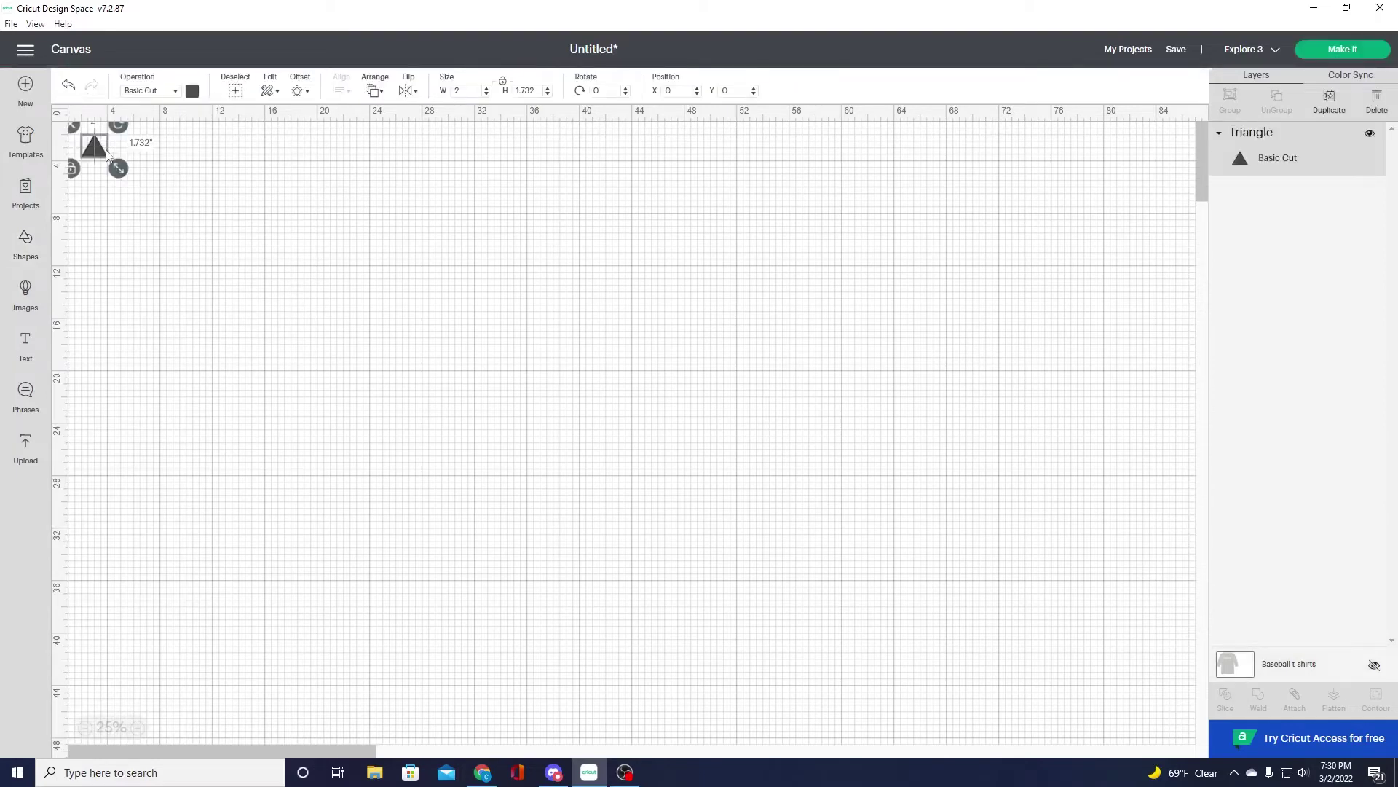
pyautogui.moveTo(122, 171); pyautogui.dragTo(421, 356)
pyautogui.click(340, 356)
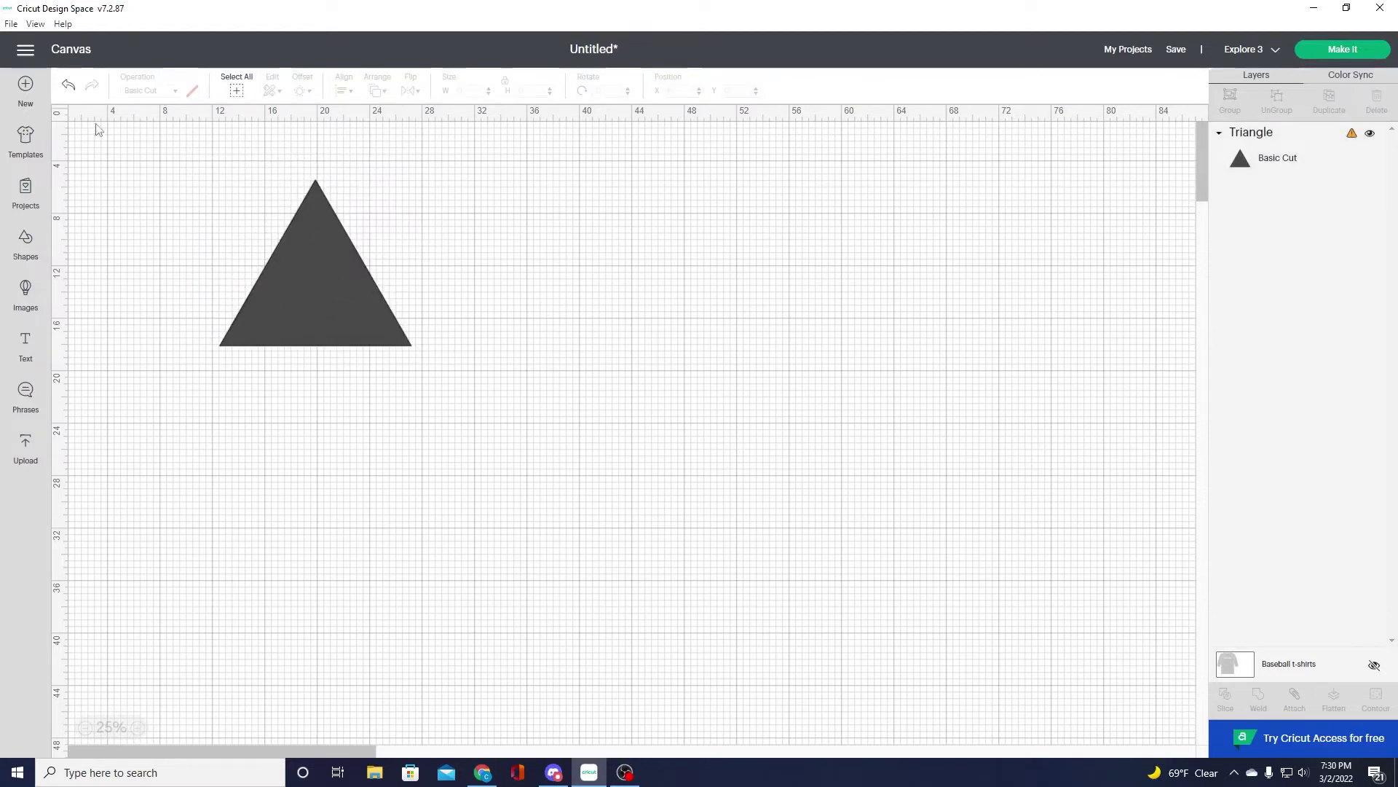
# - Undo the triangle's enlargement and redo it
pyautogui.click(70, 93)
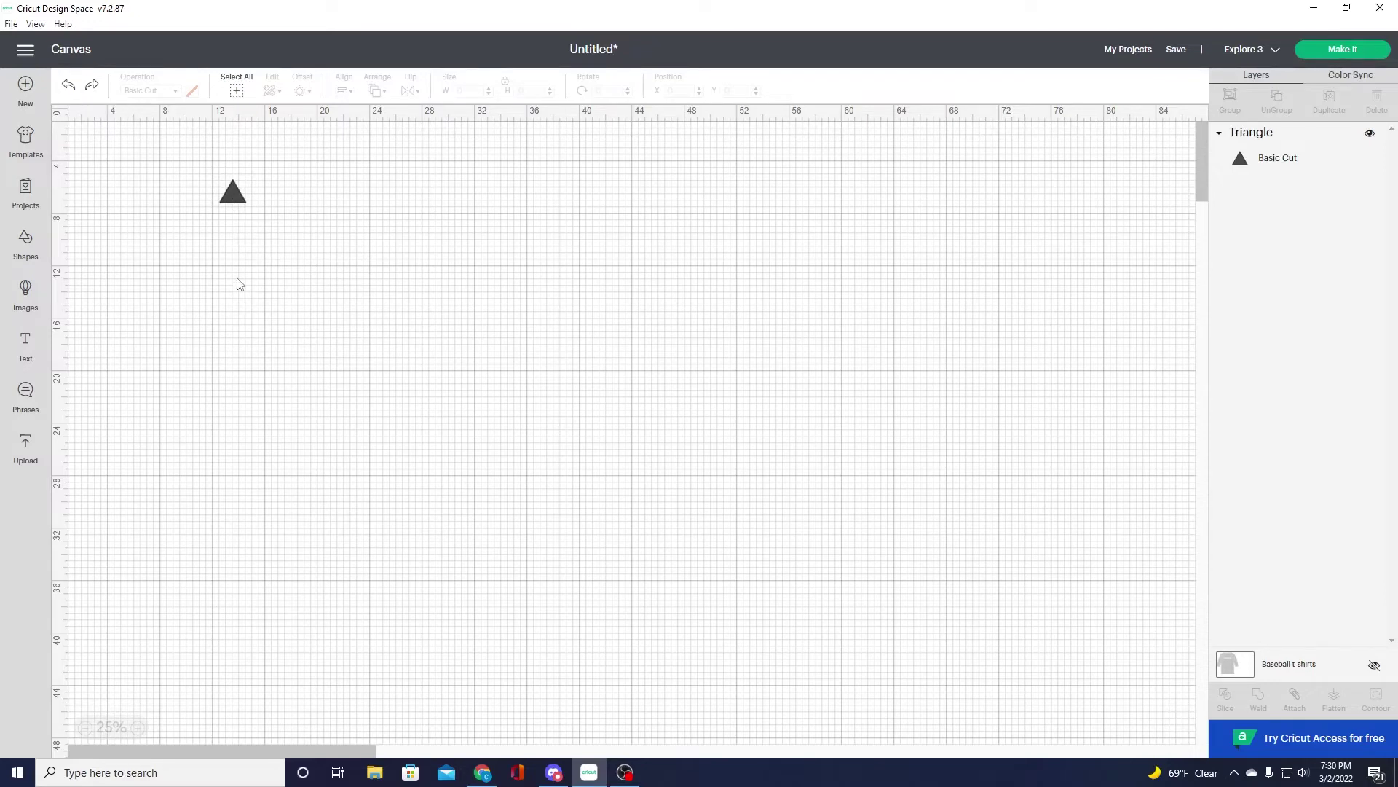
pyautogui.click(94, 88)
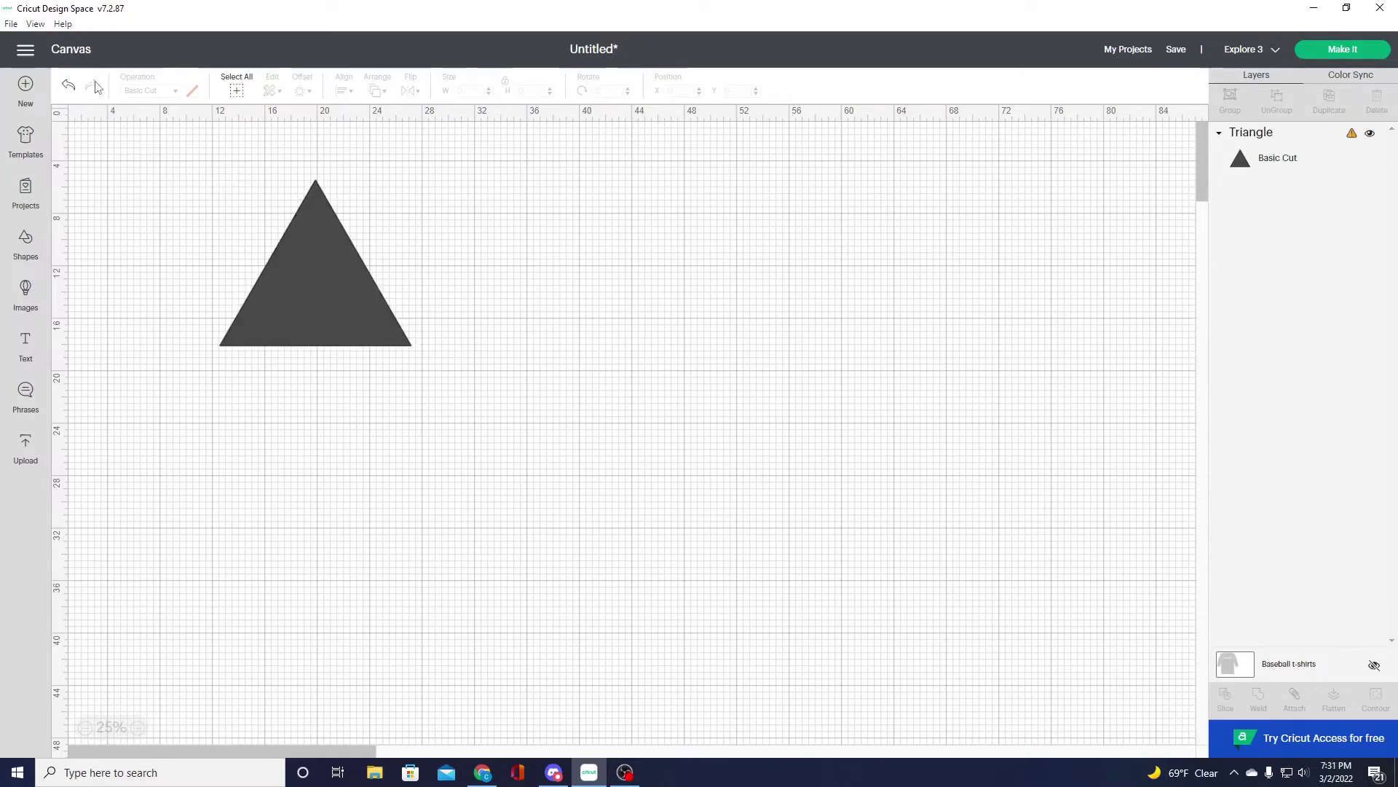
# - Review the operation types offered for the triangle, including the cut, draw and print then cut options
pyautogui.click(348, 314)
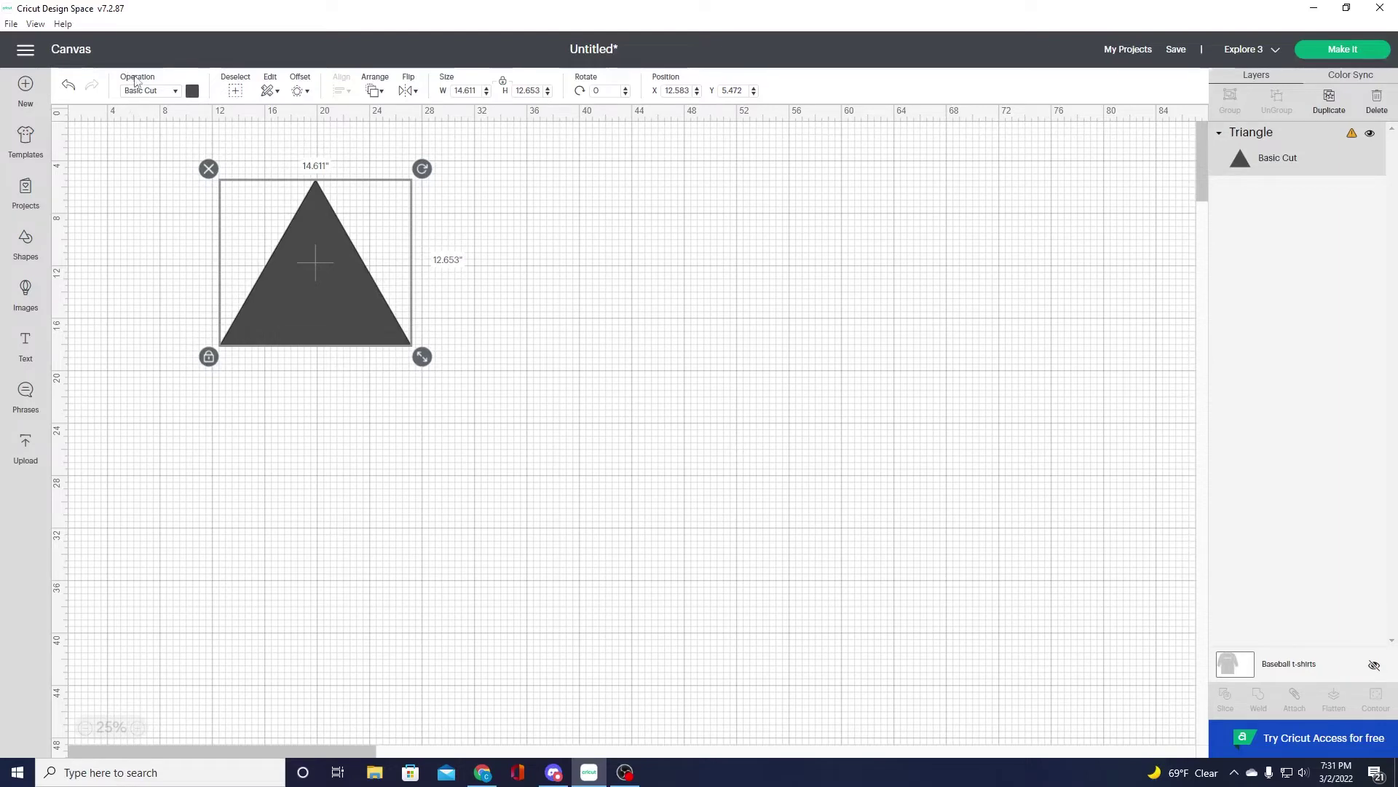
pyautogui.click(169, 93)
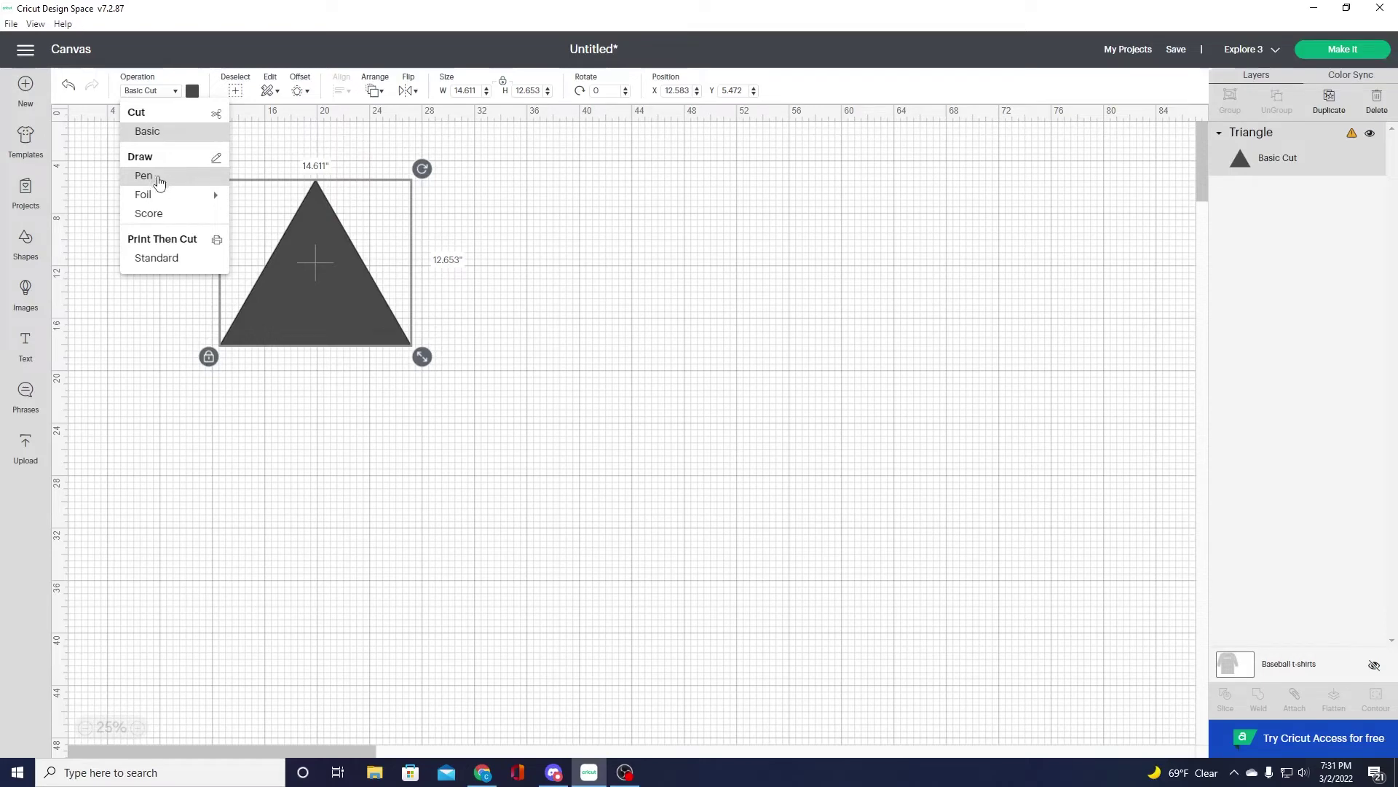
pyautogui.moveTo(165, 198)
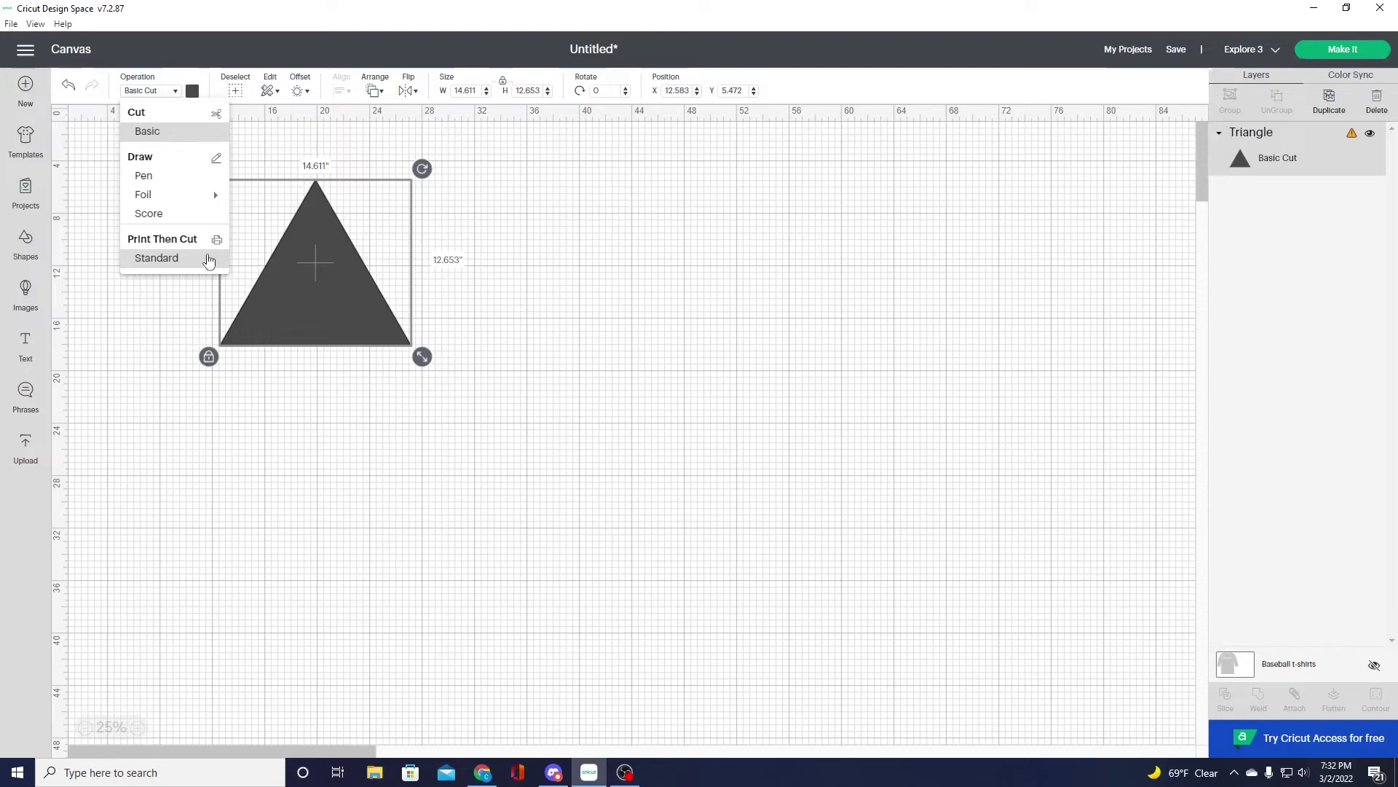
pyautogui.click(443, 338)
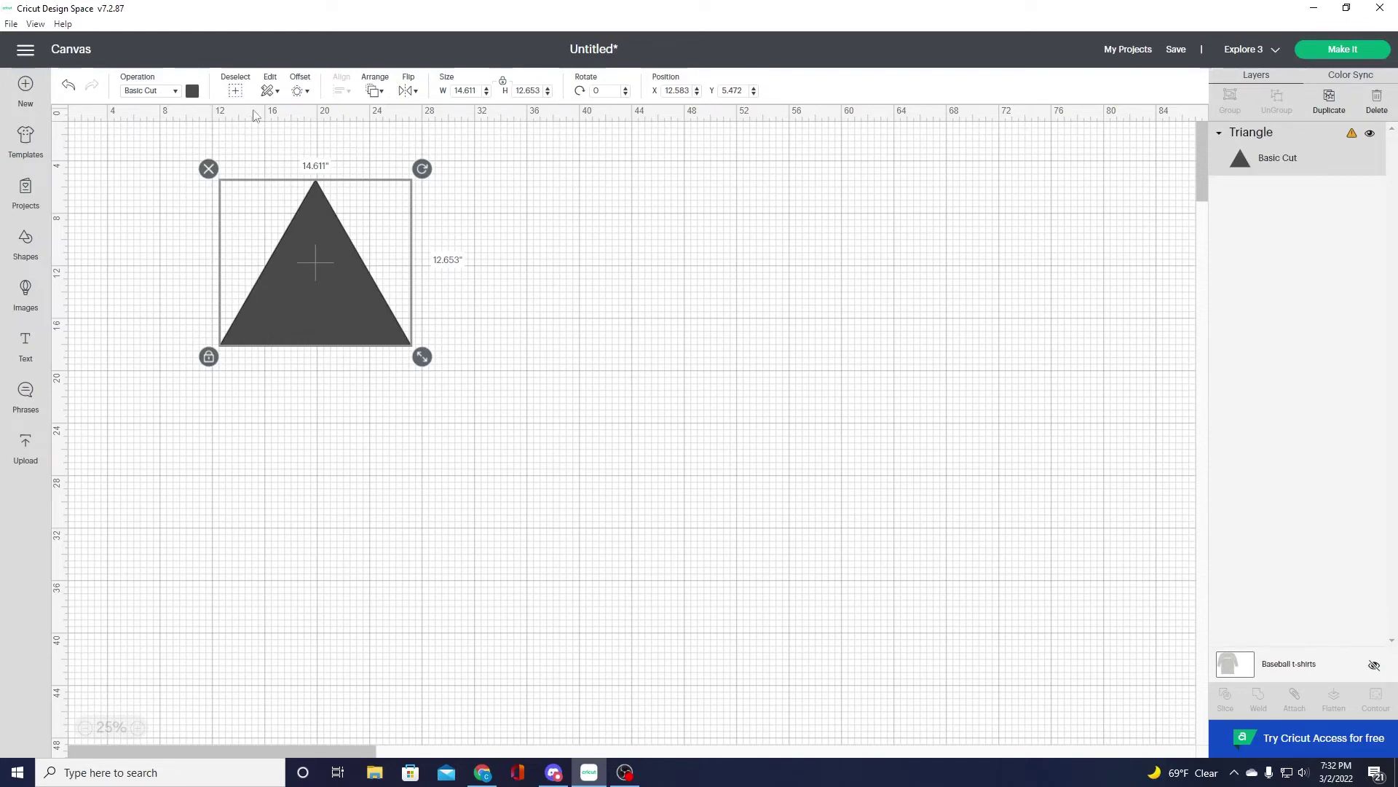
# - Recolor the triangle with the light purple material color
pyautogui.click(194, 92)
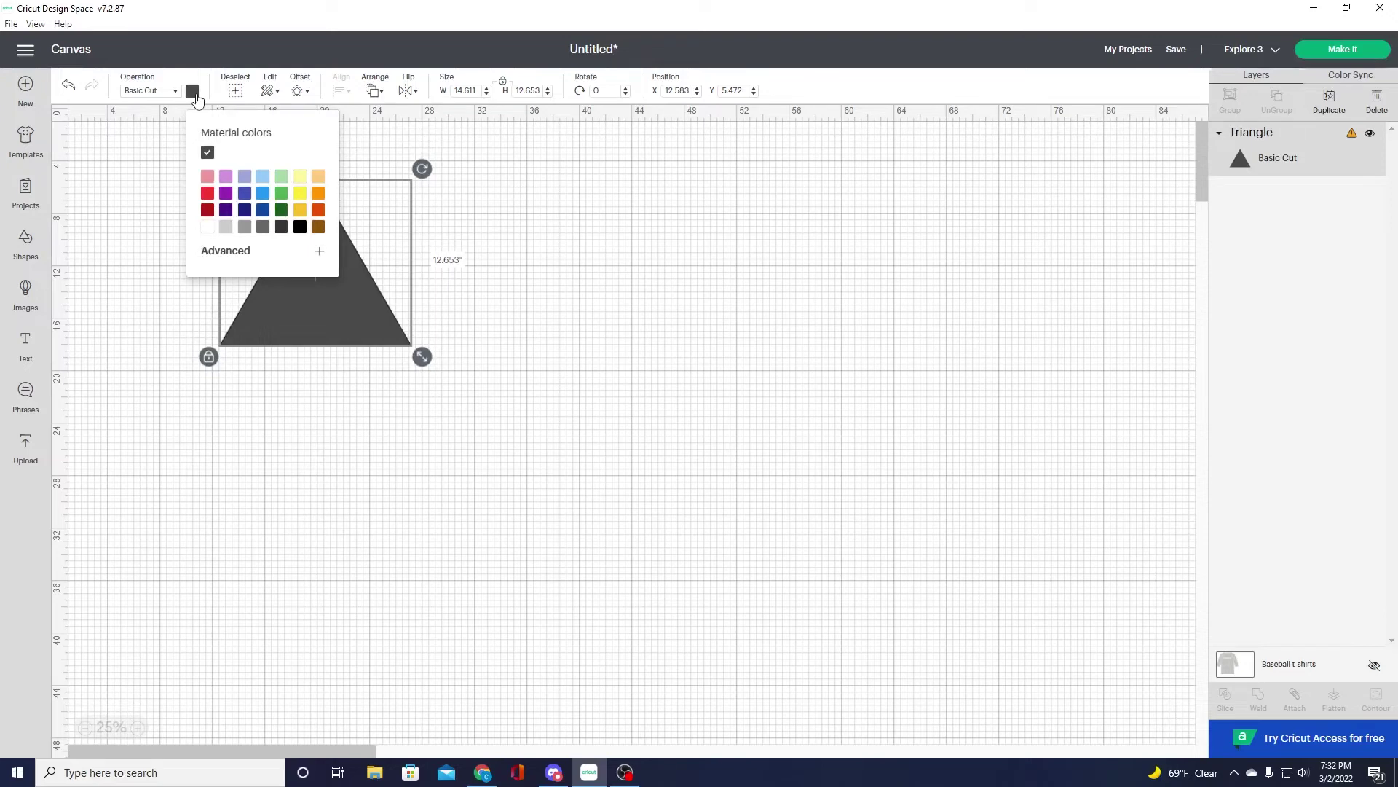
pyautogui.click(226, 178)
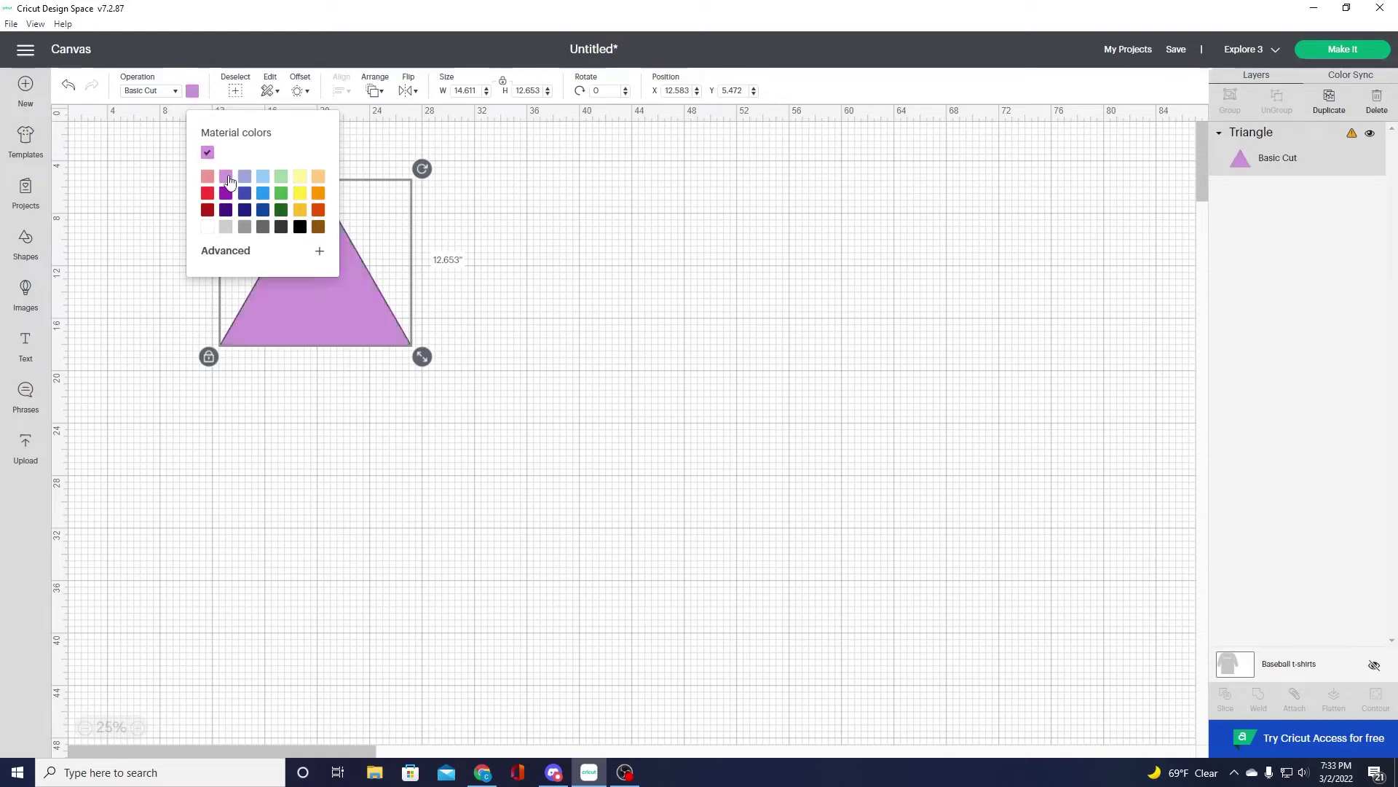
pyautogui.click(470, 263)
pyautogui.click(458, 266)
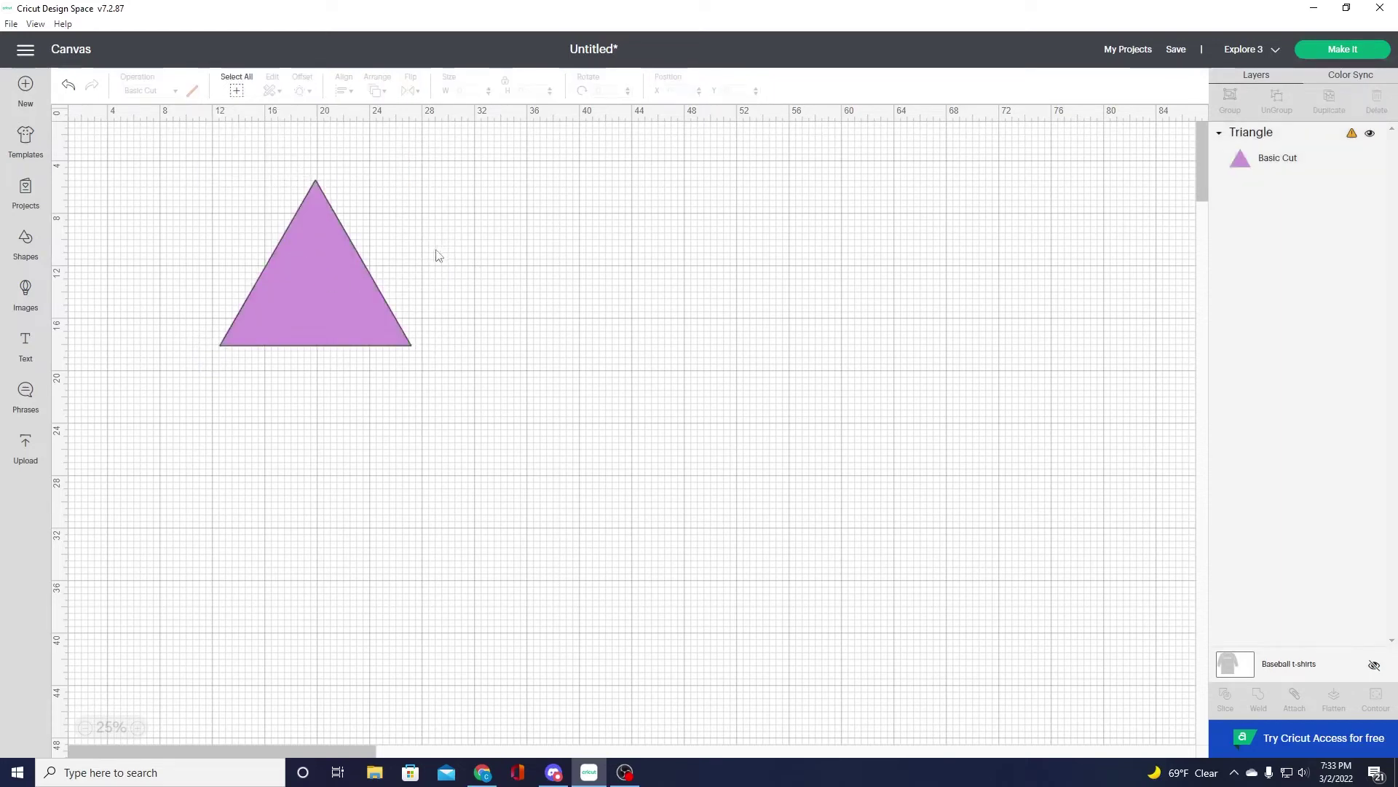
# - Review the material colors available for the triangle without choosing another one
pyautogui.click(316, 261)
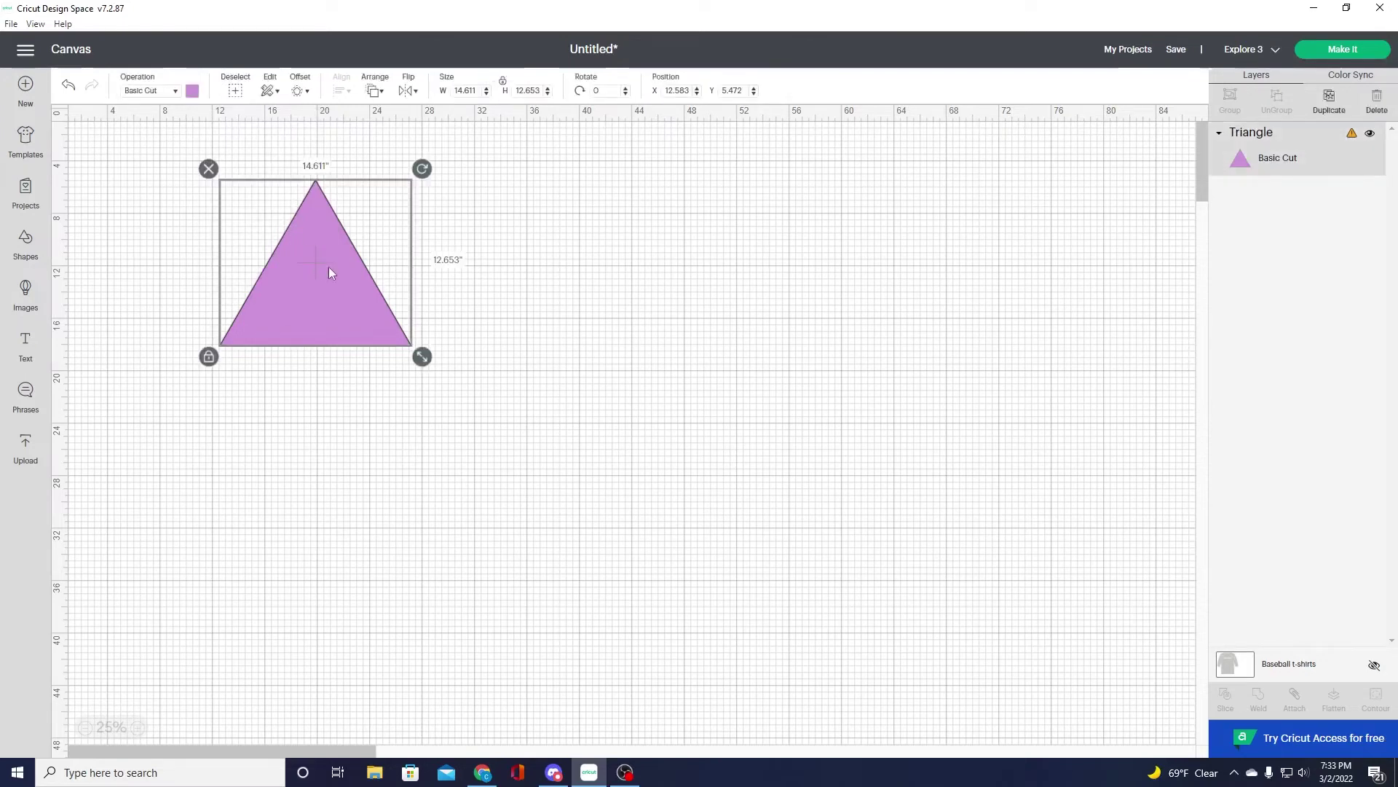
pyautogui.click(193, 91)
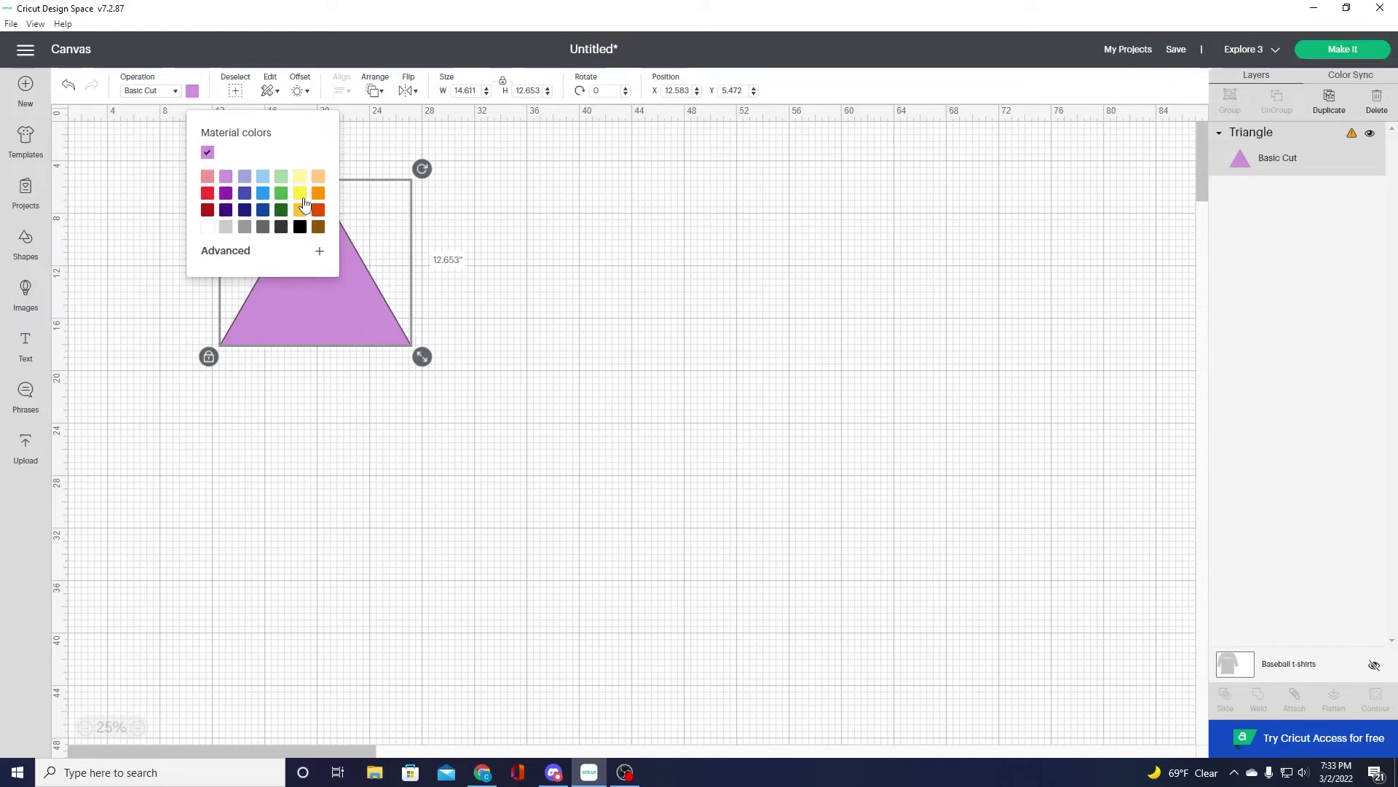
pyautogui.click(484, 244)
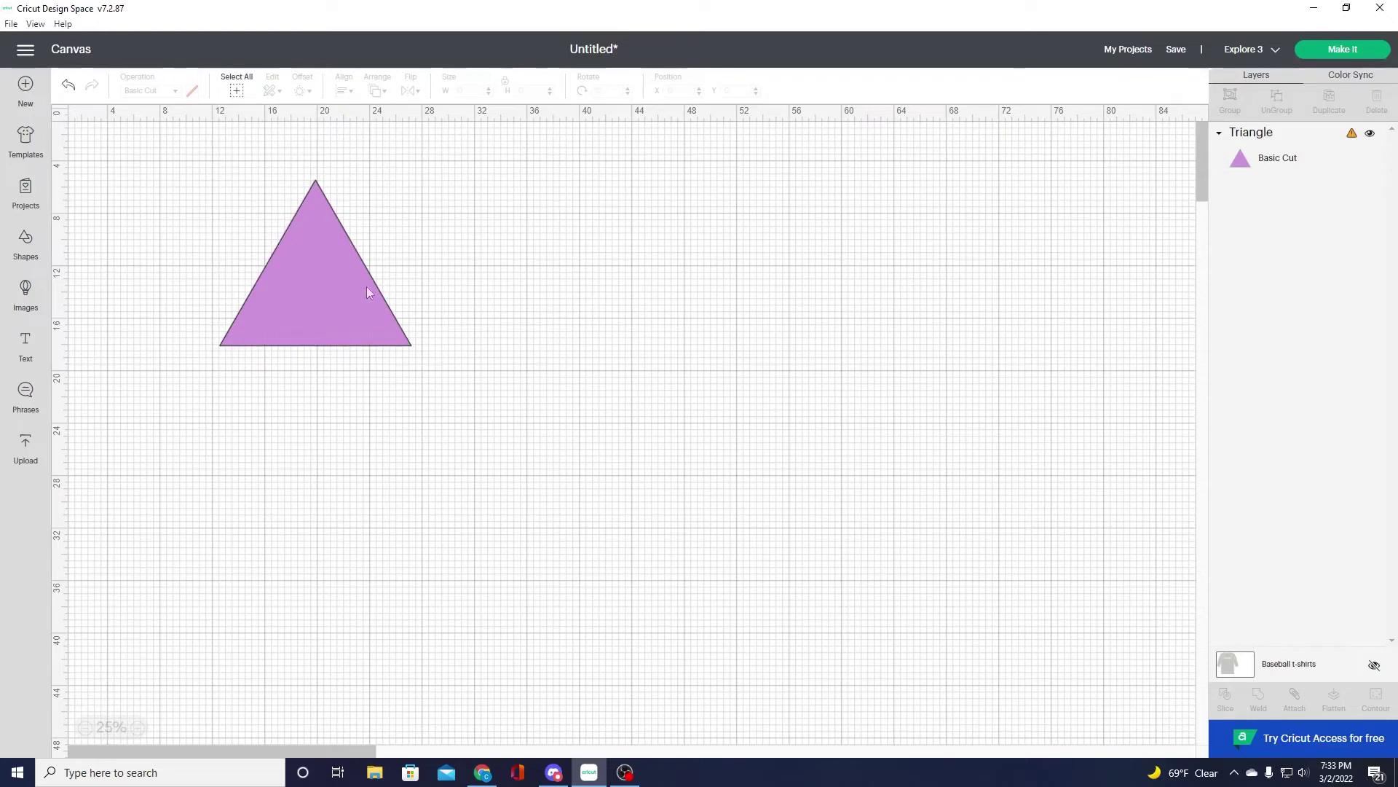
# - Copy and paste the purple triangle and place the copy beside the original at about X 29.2, Y 5.3
pyautogui.click(237, 93)
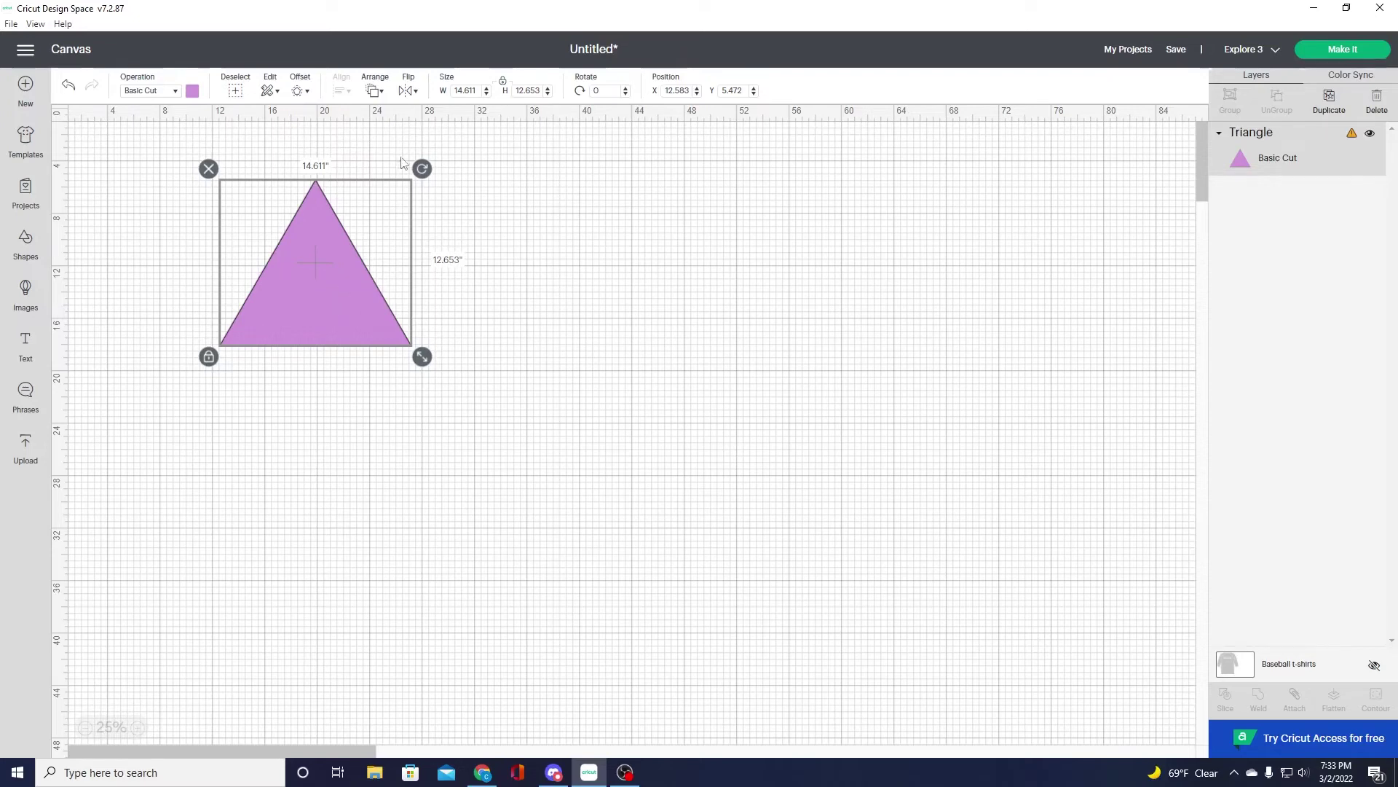
pyautogui.click(271, 92)
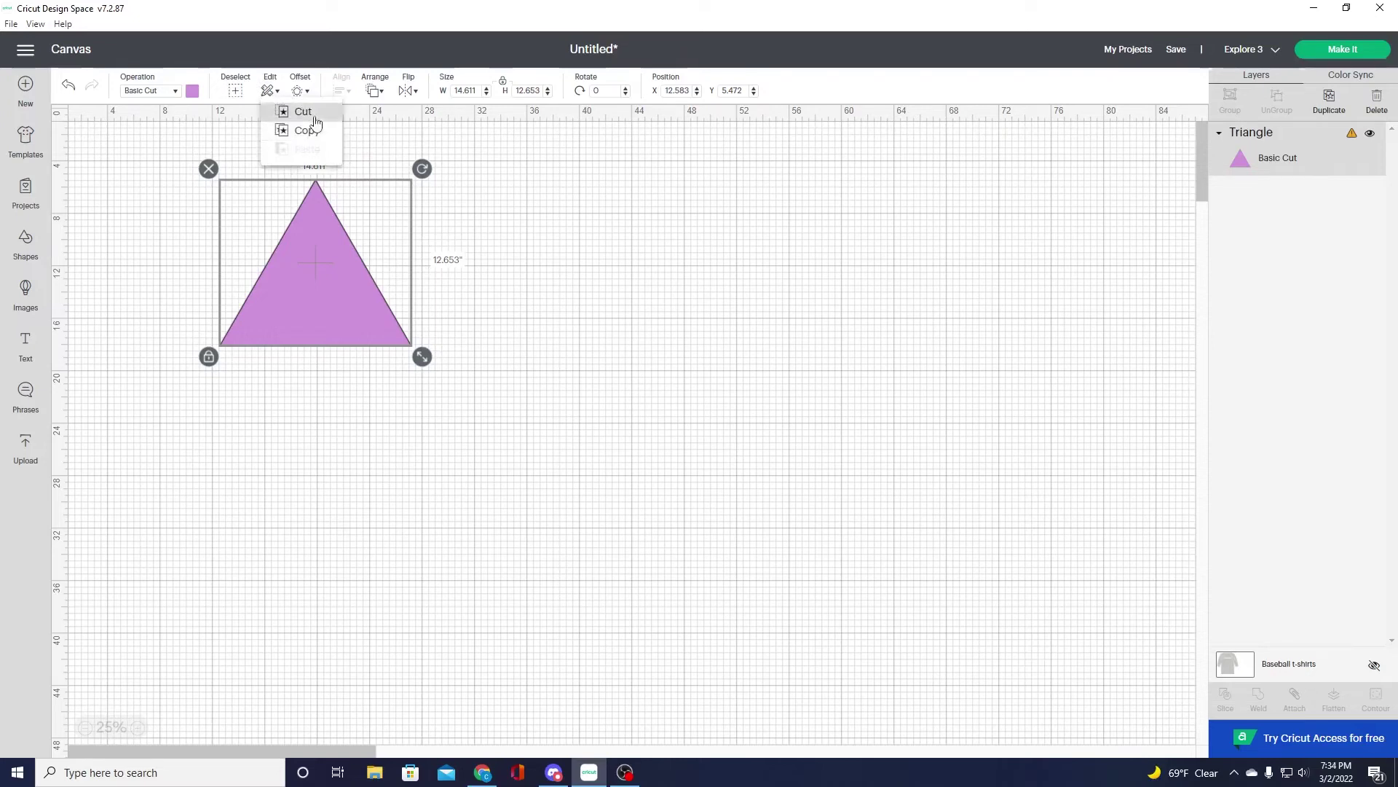
pyautogui.click(300, 135)
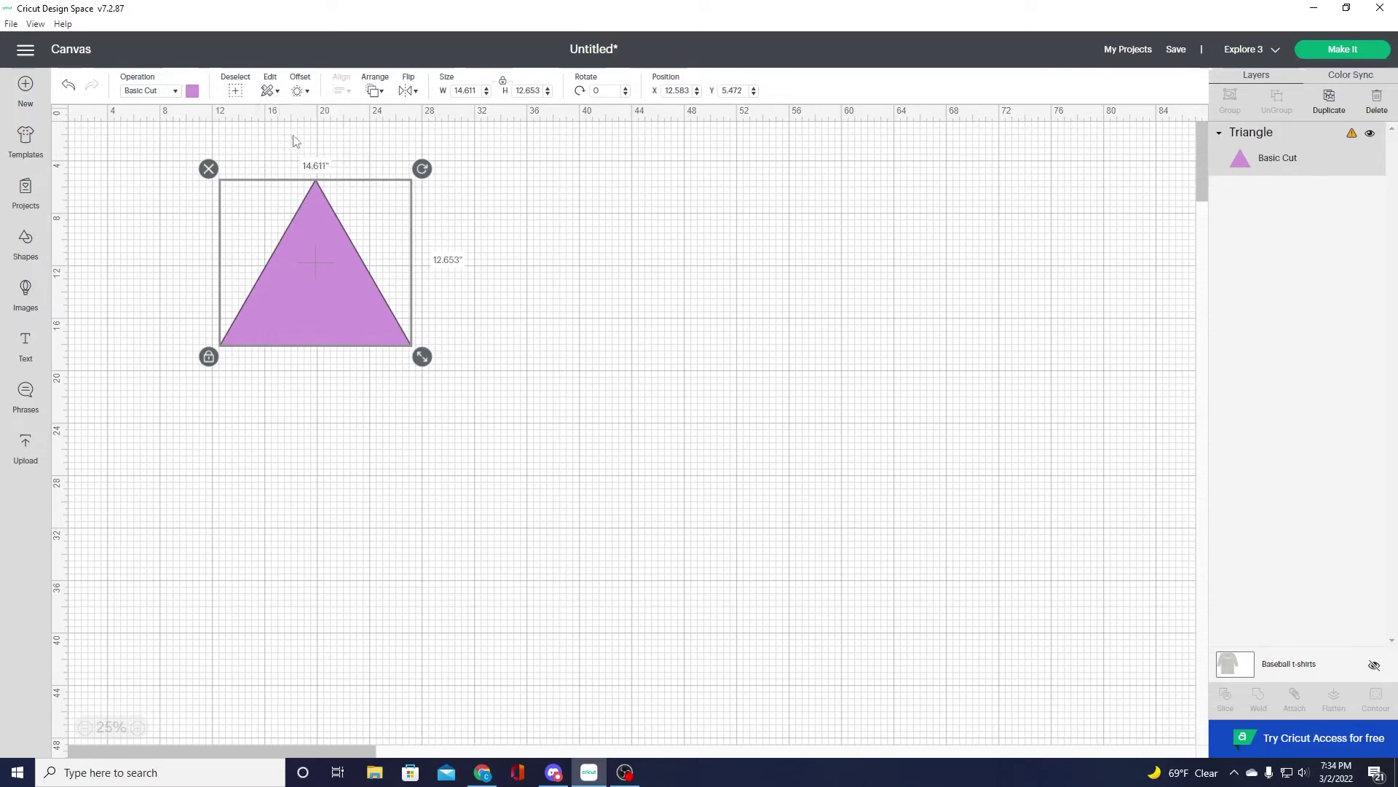
pyautogui.click(274, 94)
pyautogui.click(296, 149)
pyautogui.moveTo(398, 287); pyautogui.dragTo(572, 272)
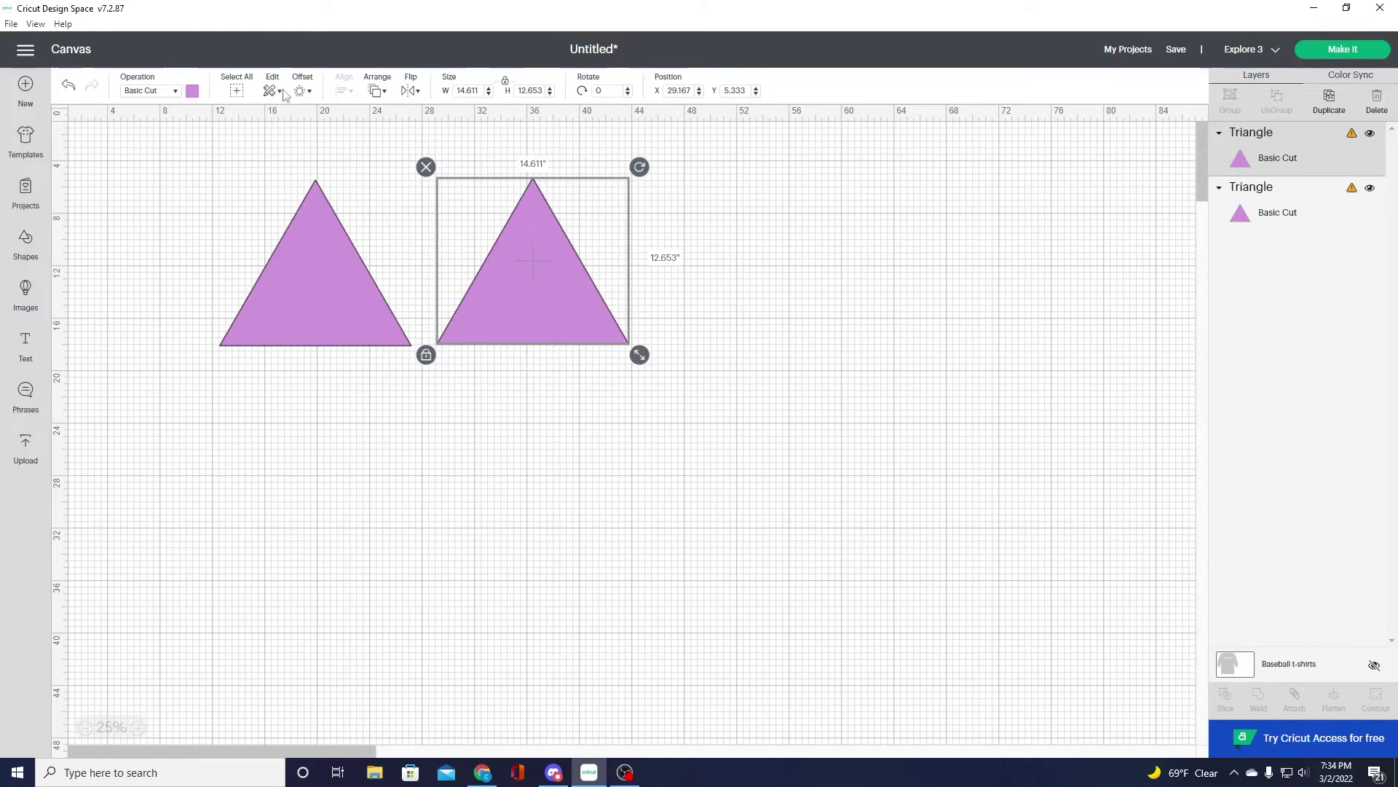
pyautogui.click(311, 93)
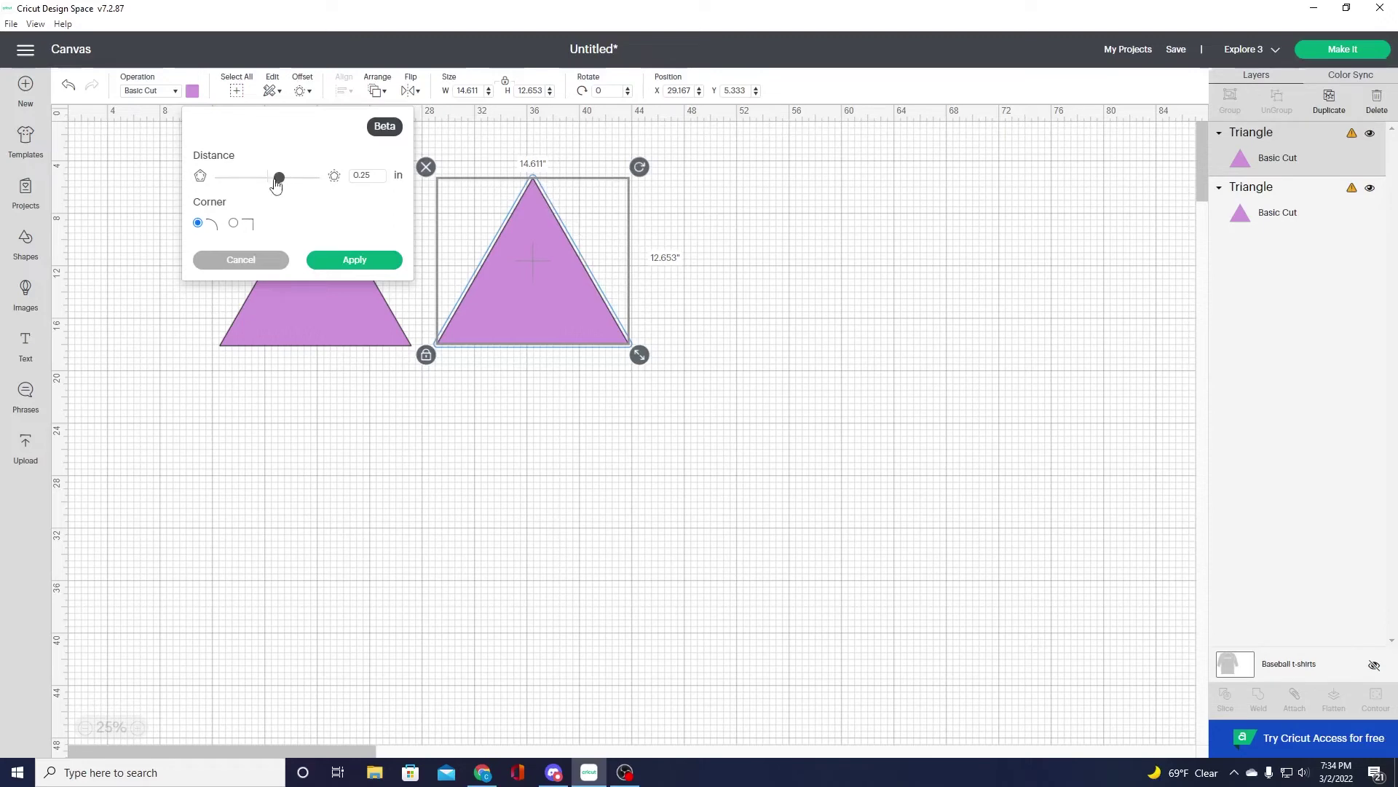
pyautogui.moveTo(277, 185); pyautogui.dragTo(307, 188)
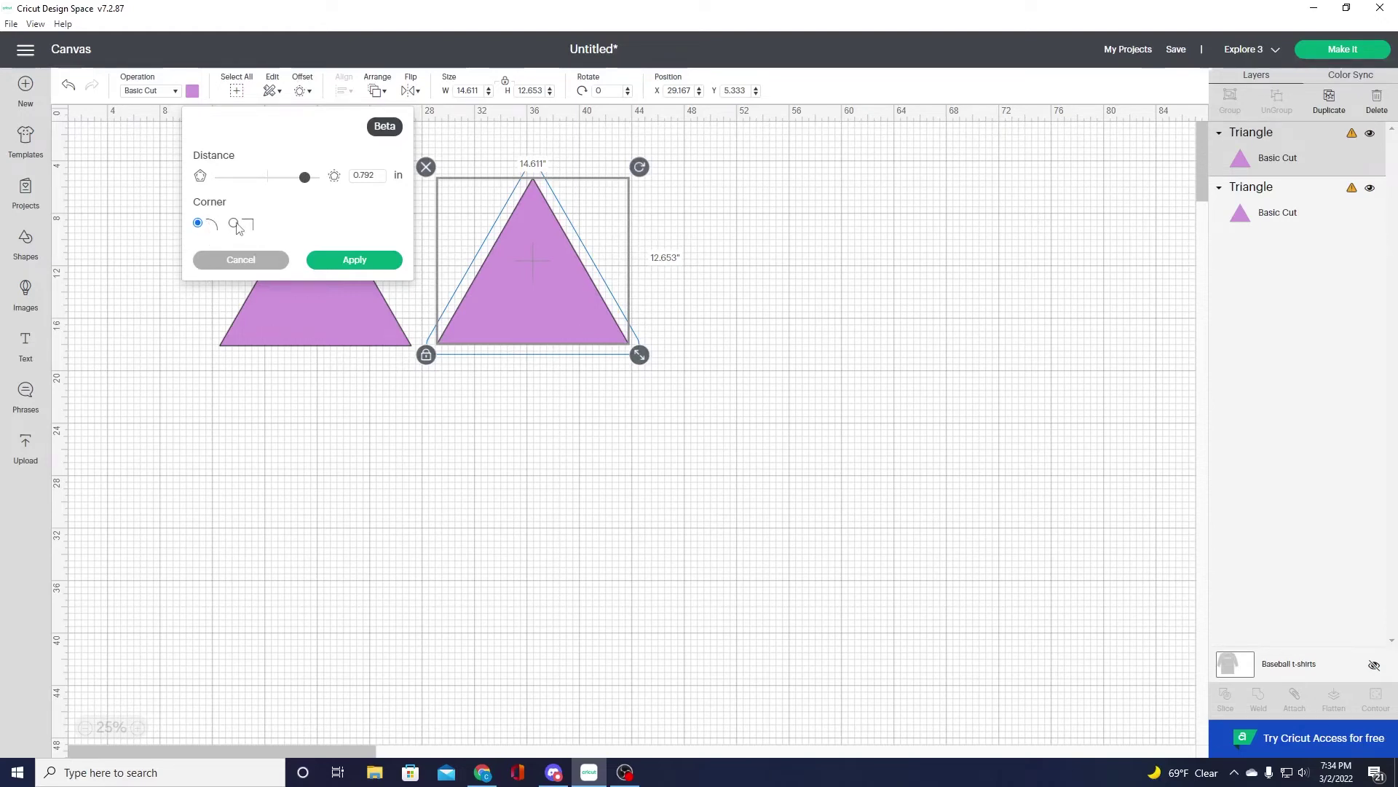
pyautogui.click(761, 299)
# - Add an offset of 0.306 in with square corners around the copied triangle
pyautogui.click(571, 297)
pyautogui.click(302, 90)
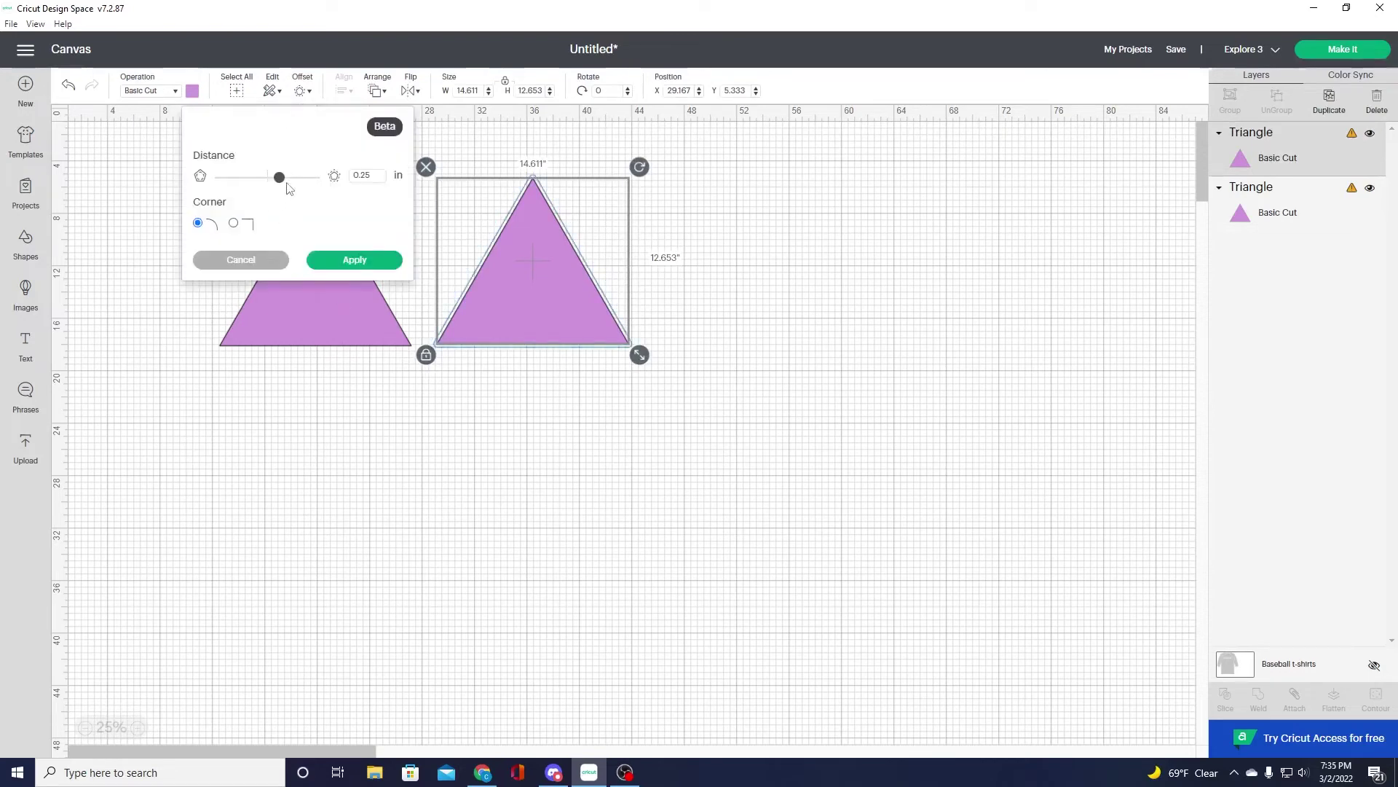
pyautogui.moveTo(284, 179); pyautogui.dragTo(328, 182)
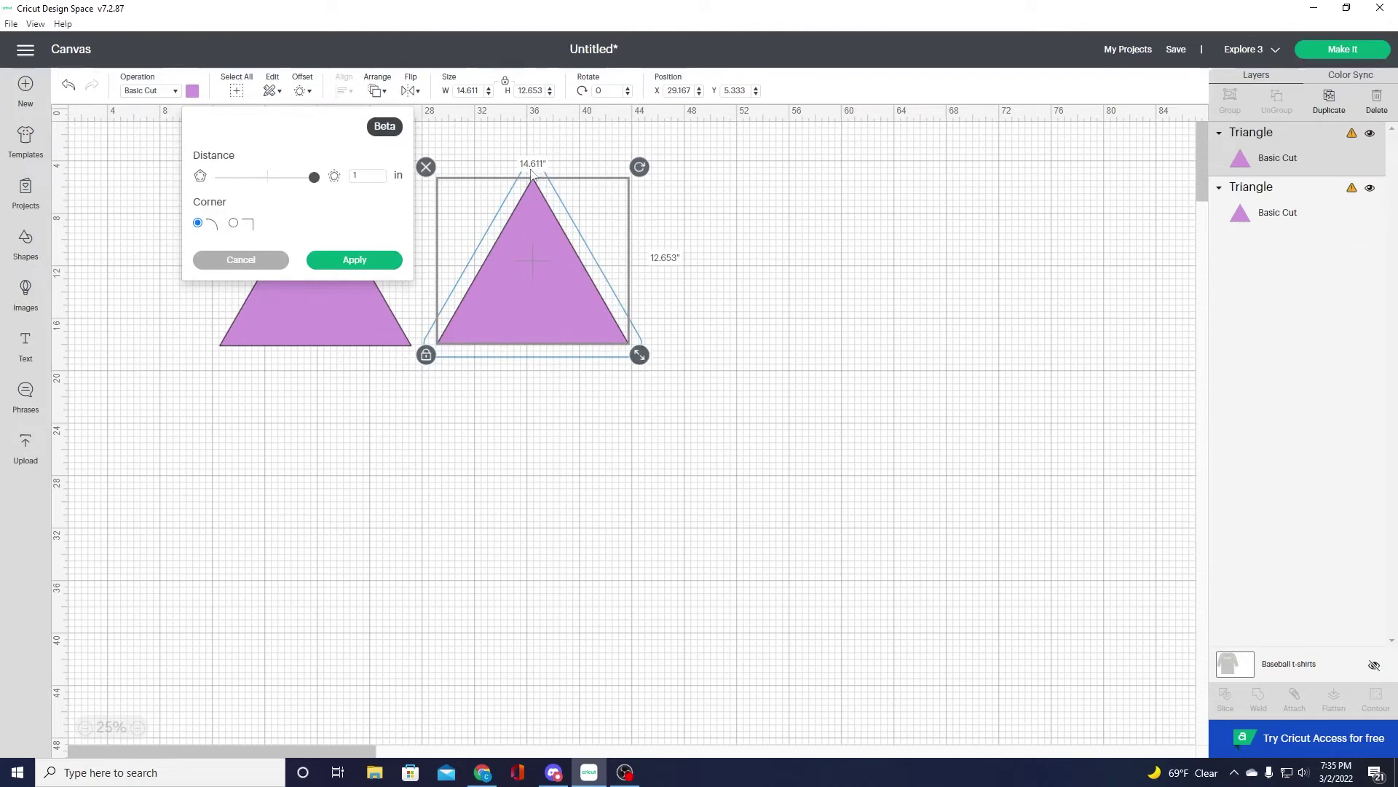
pyautogui.moveTo(314, 177); pyautogui.dragTo(282, 181)
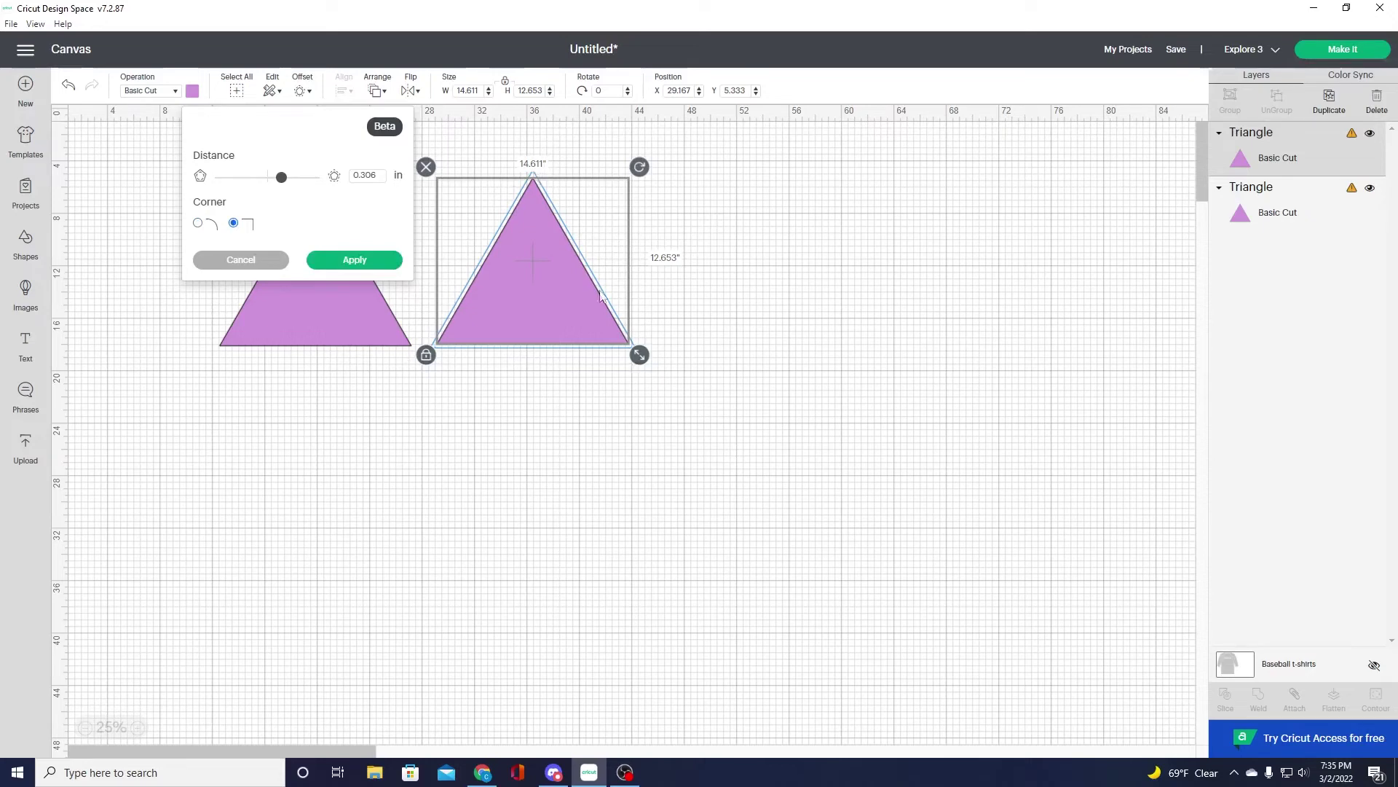
pyautogui.click(347, 260)
pyautogui.click(745, 405)
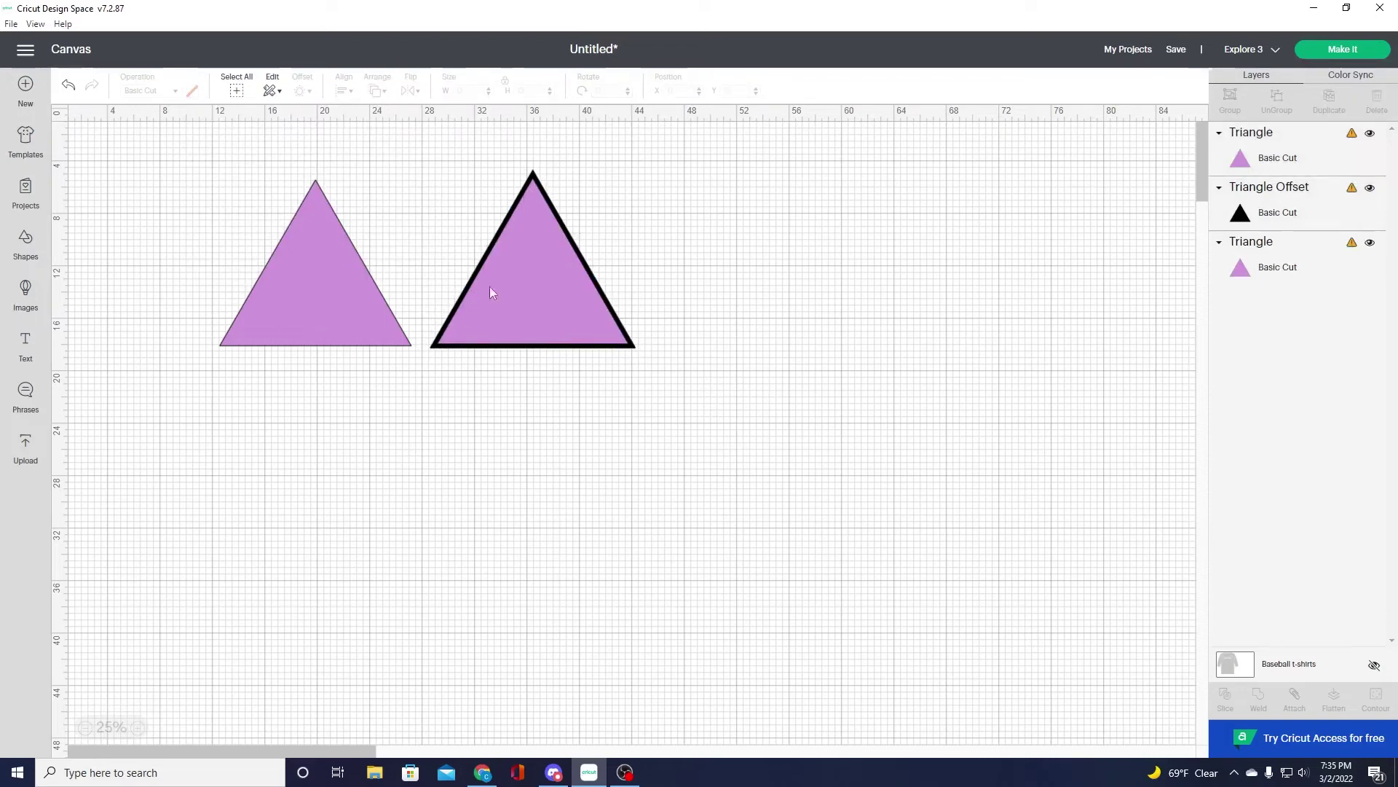
# - Review the layer arranging options available for the purple triangle on top of the black offset
pyautogui.click(546, 260)
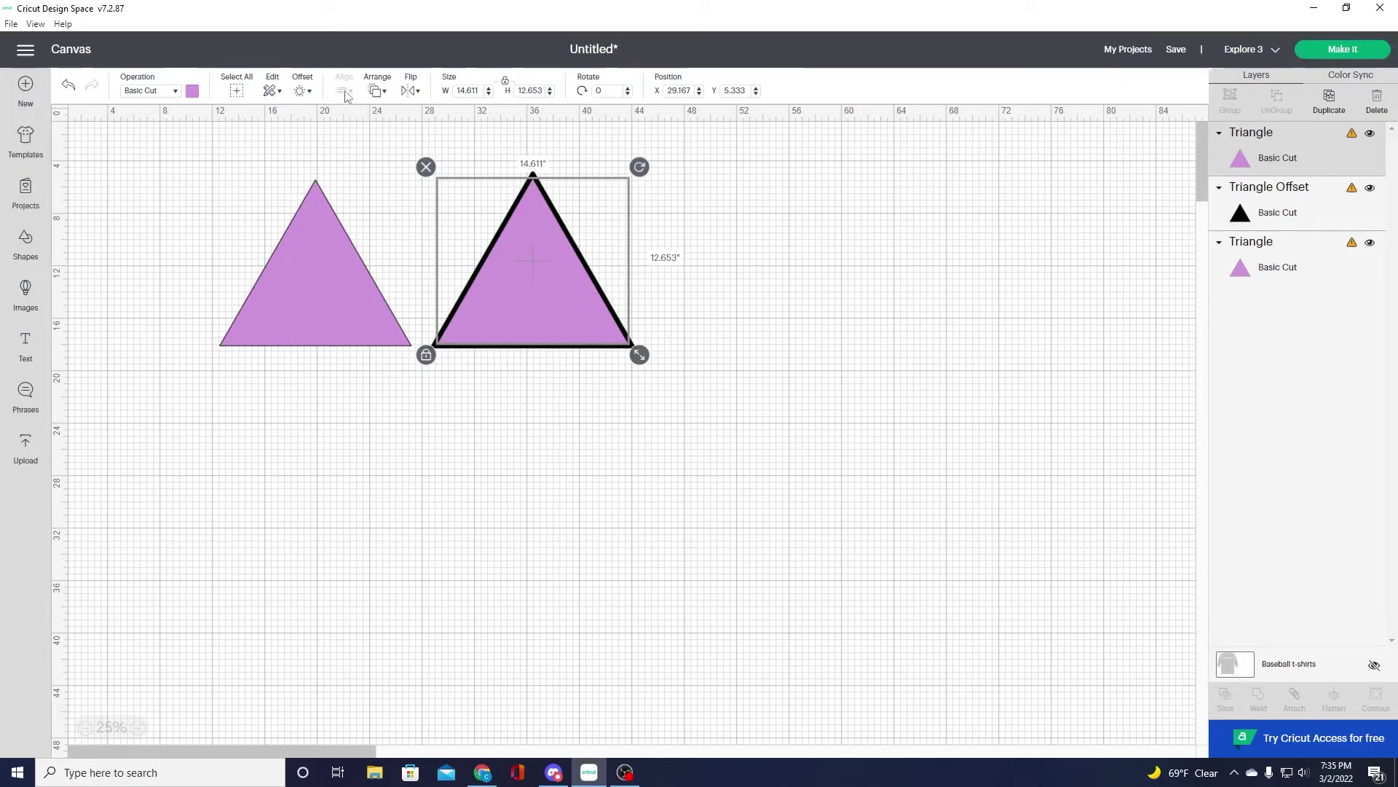
pyautogui.click(378, 91)
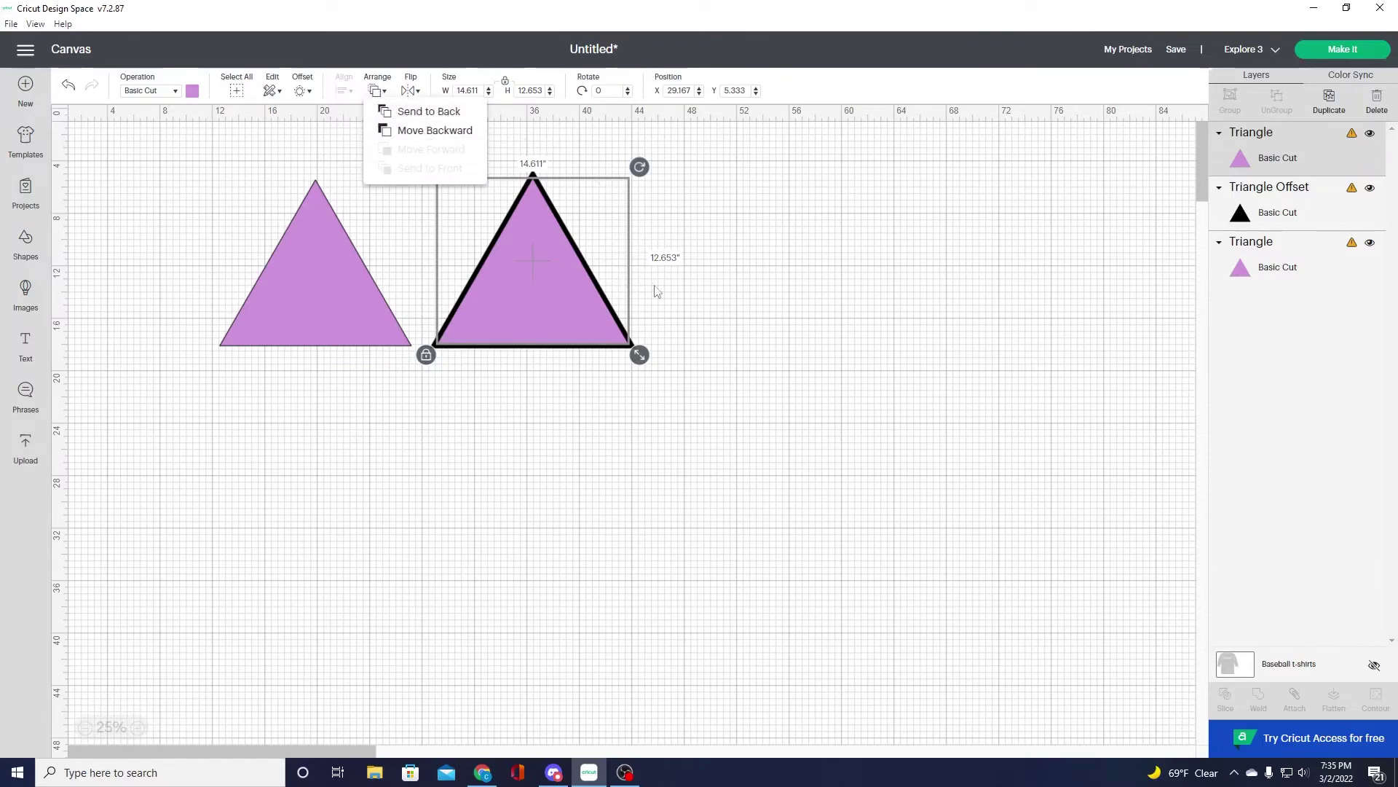
pyautogui.click(754, 340)
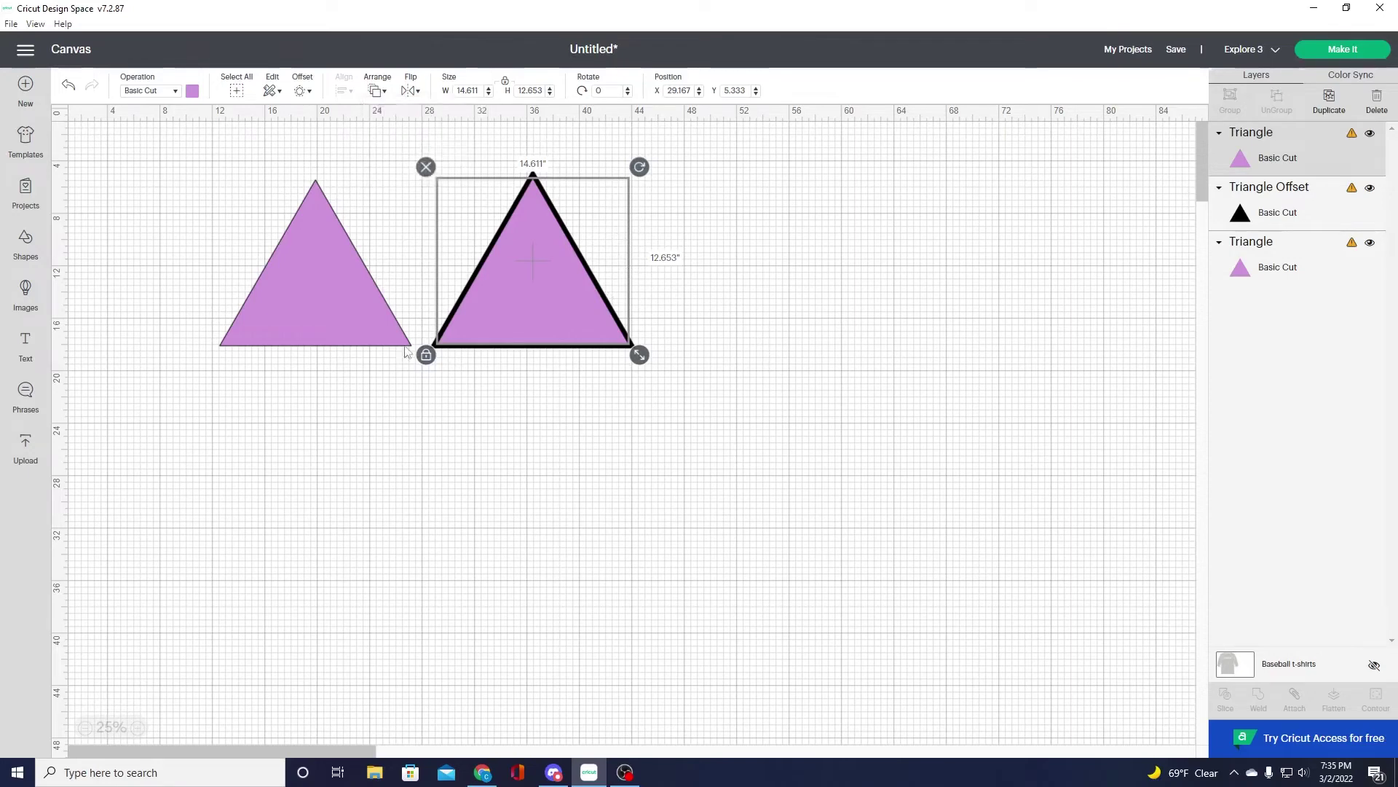
# - Recolor the original triangle dark purple, shrink it to about 10.4 × 9 in and place it behind the outlined triangle
pyautogui.click(351, 310)
pyautogui.click(193, 92)
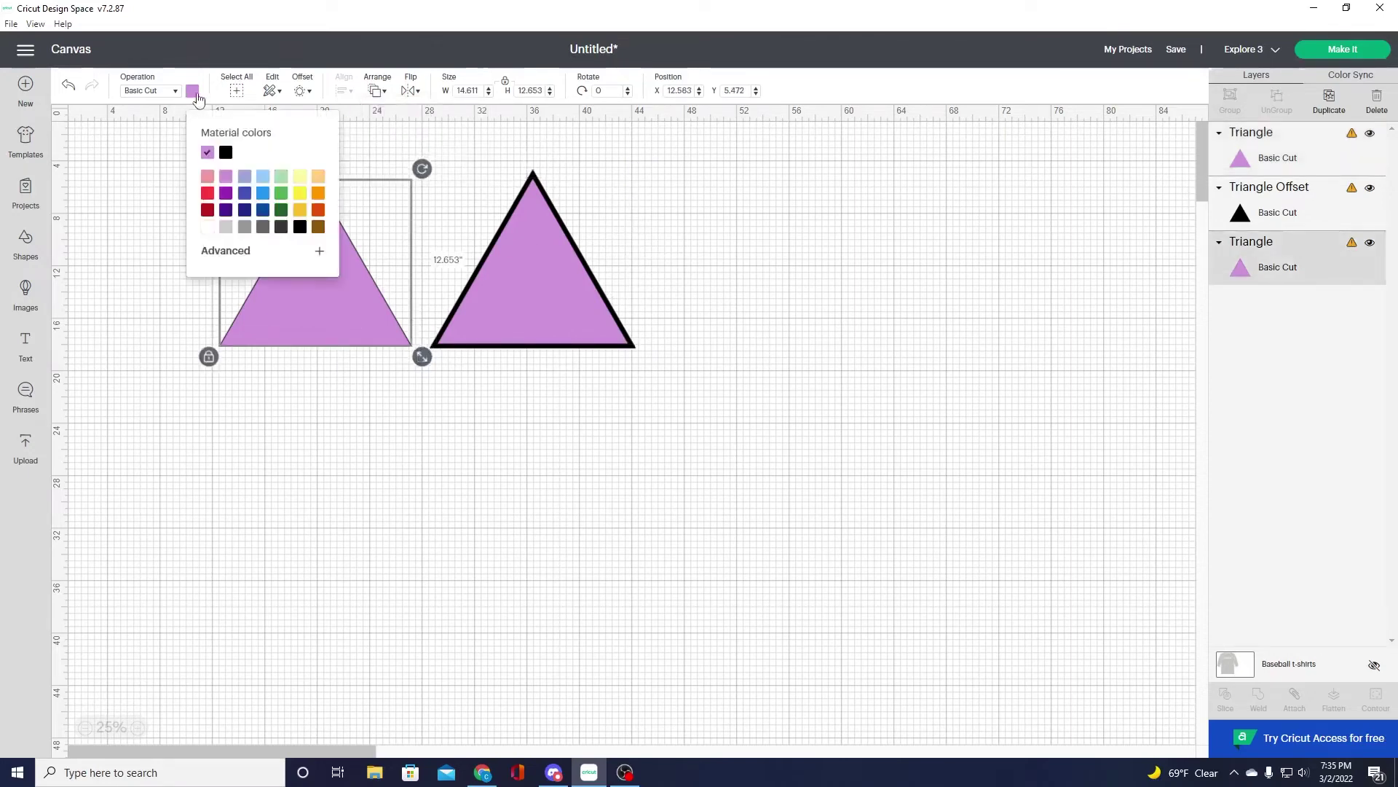
pyautogui.click(225, 193)
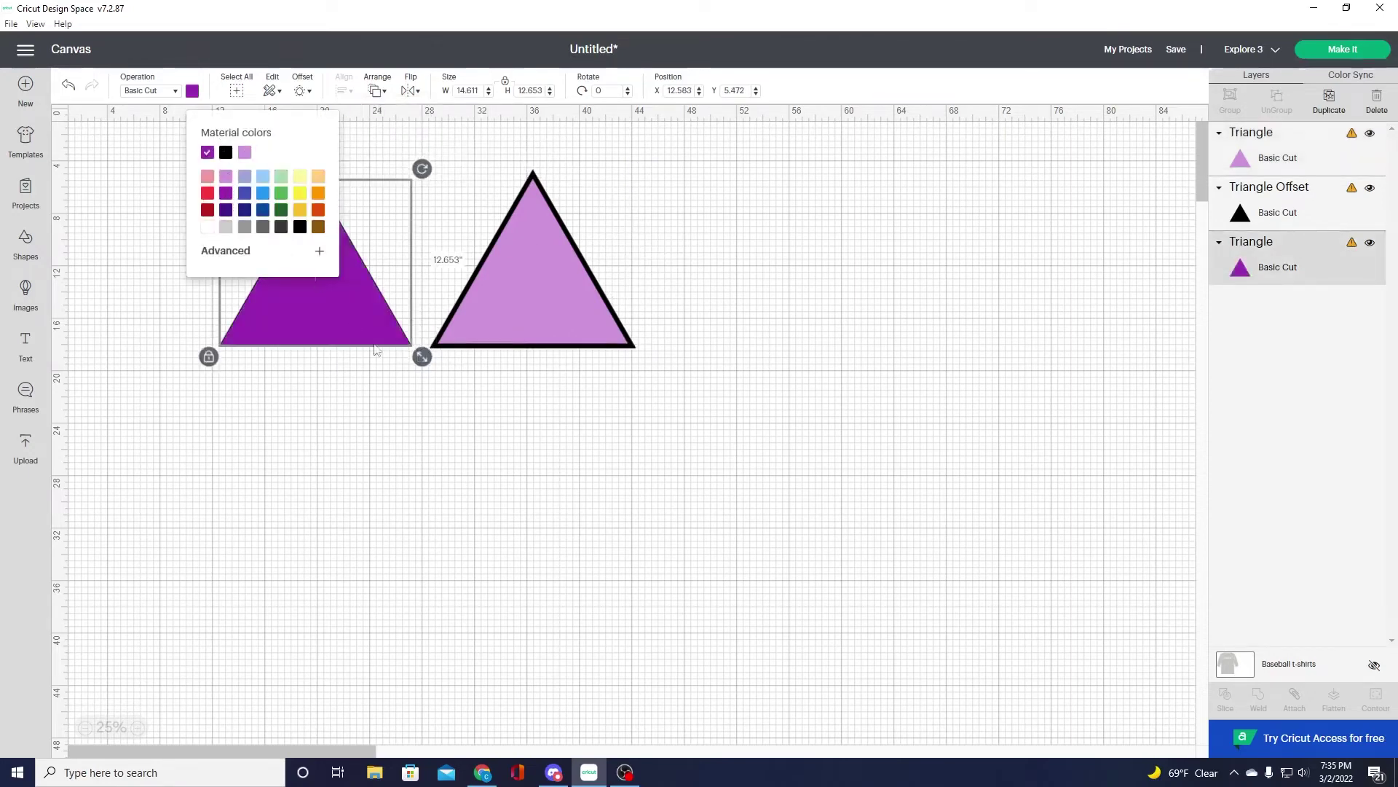
pyautogui.moveTo(409, 360); pyautogui.dragTo(527, 314)
# - Send the light purple triangle to the back of the stack and return it to the front
pyautogui.click(607, 326)
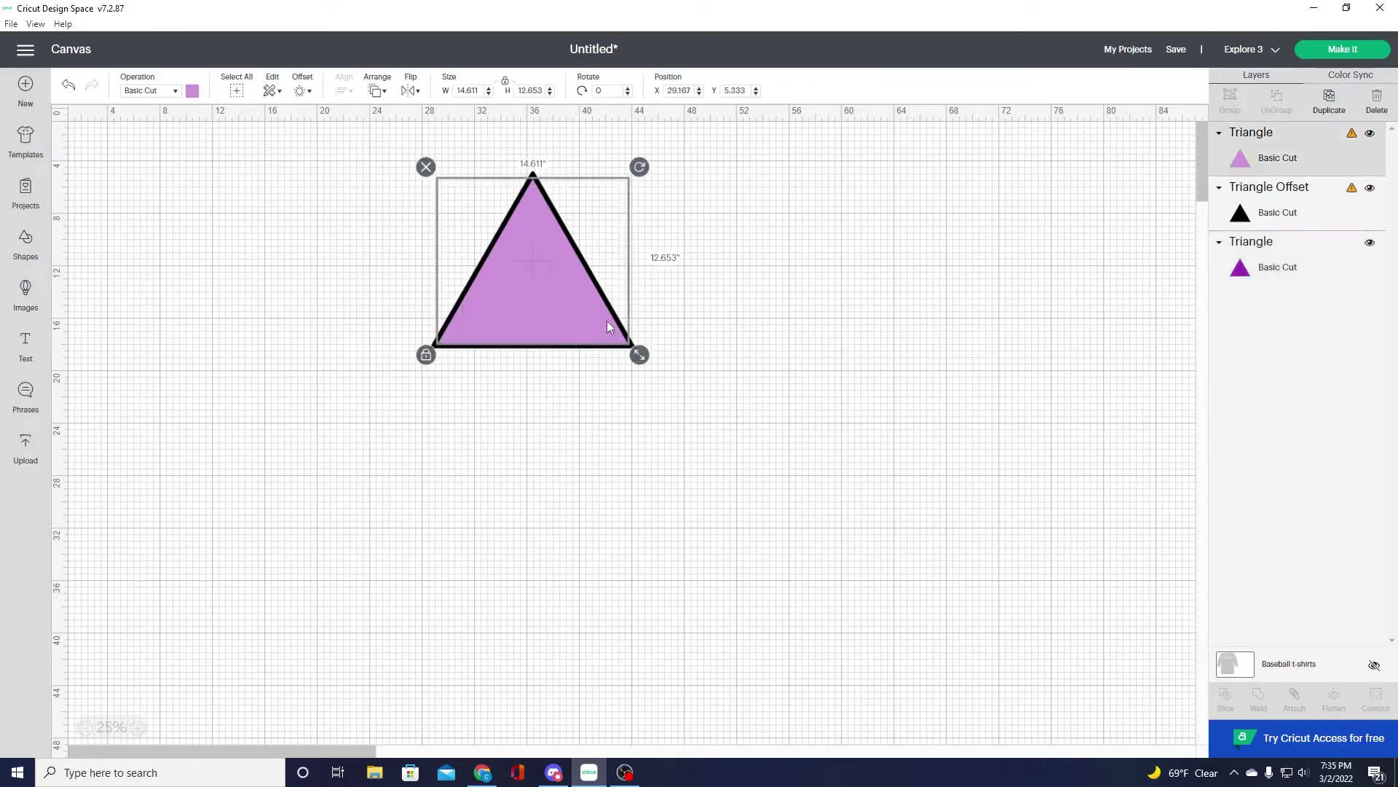
pyautogui.rightClick(607, 326)
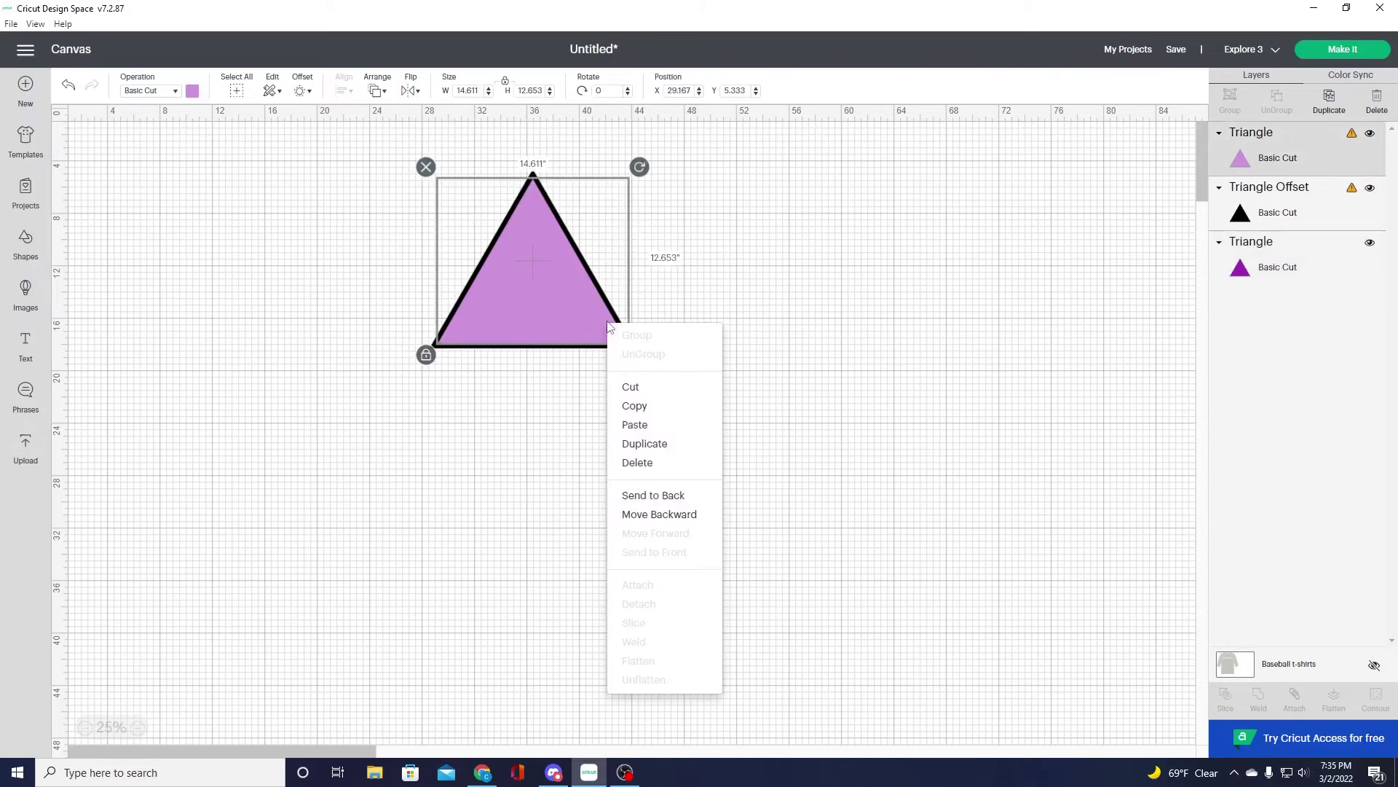
pyautogui.click(376, 90)
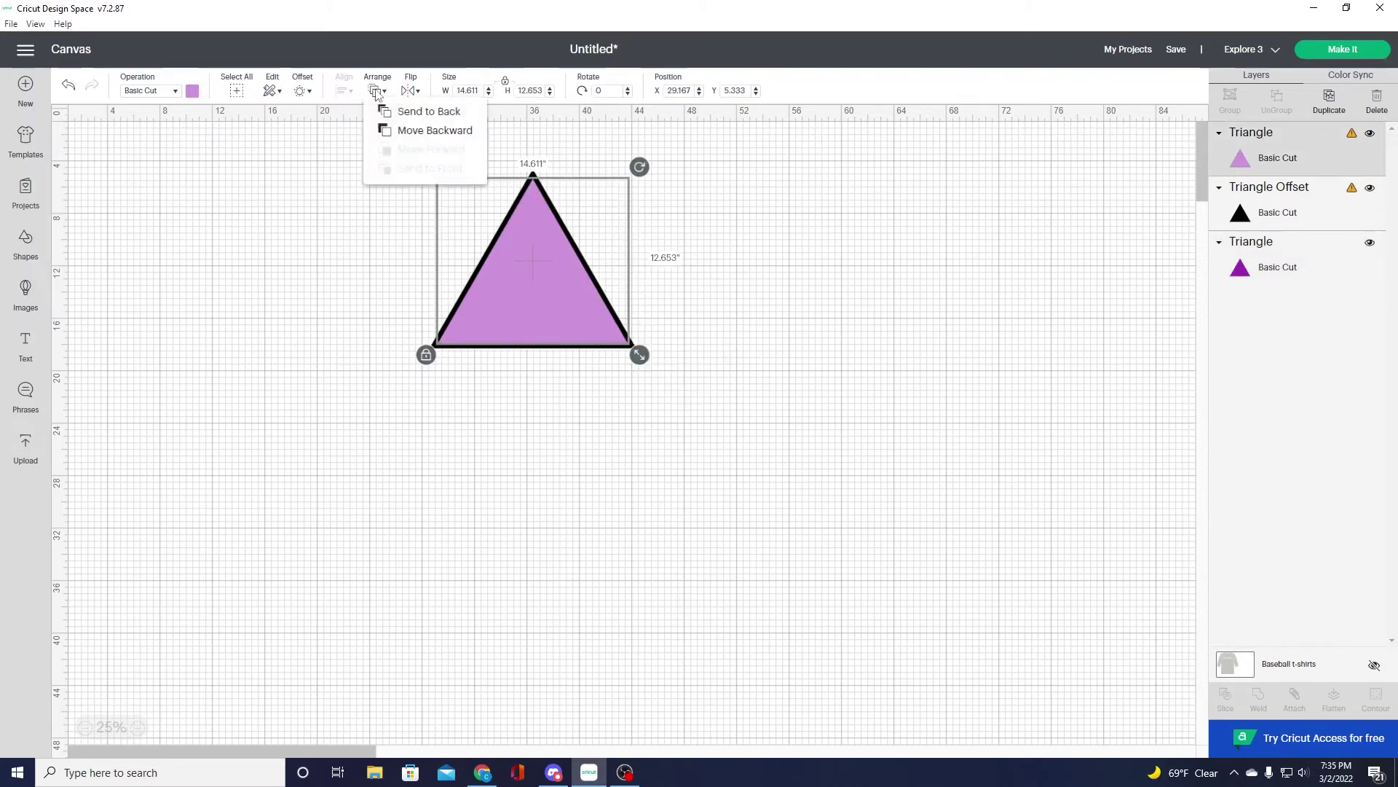
pyautogui.click(431, 113)
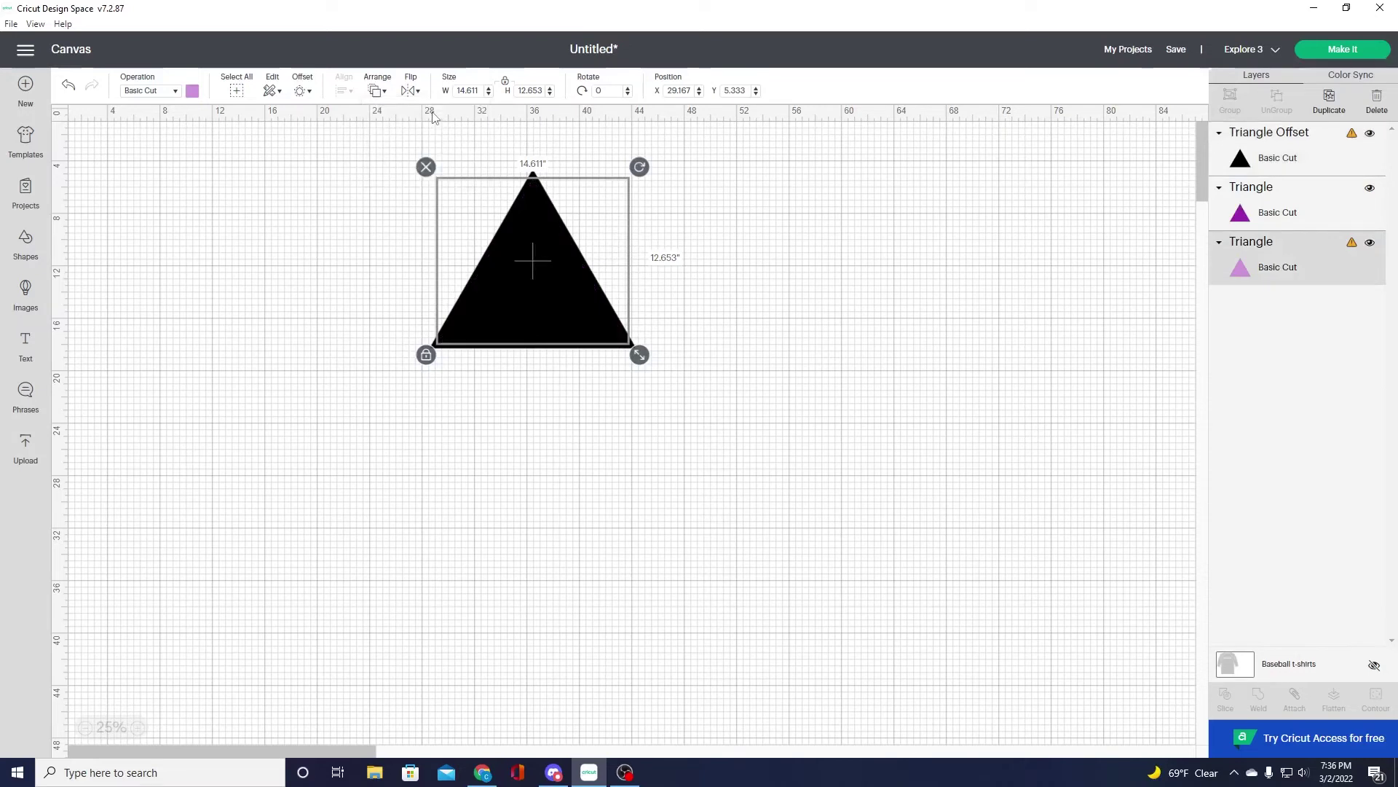
pyautogui.click(378, 91)
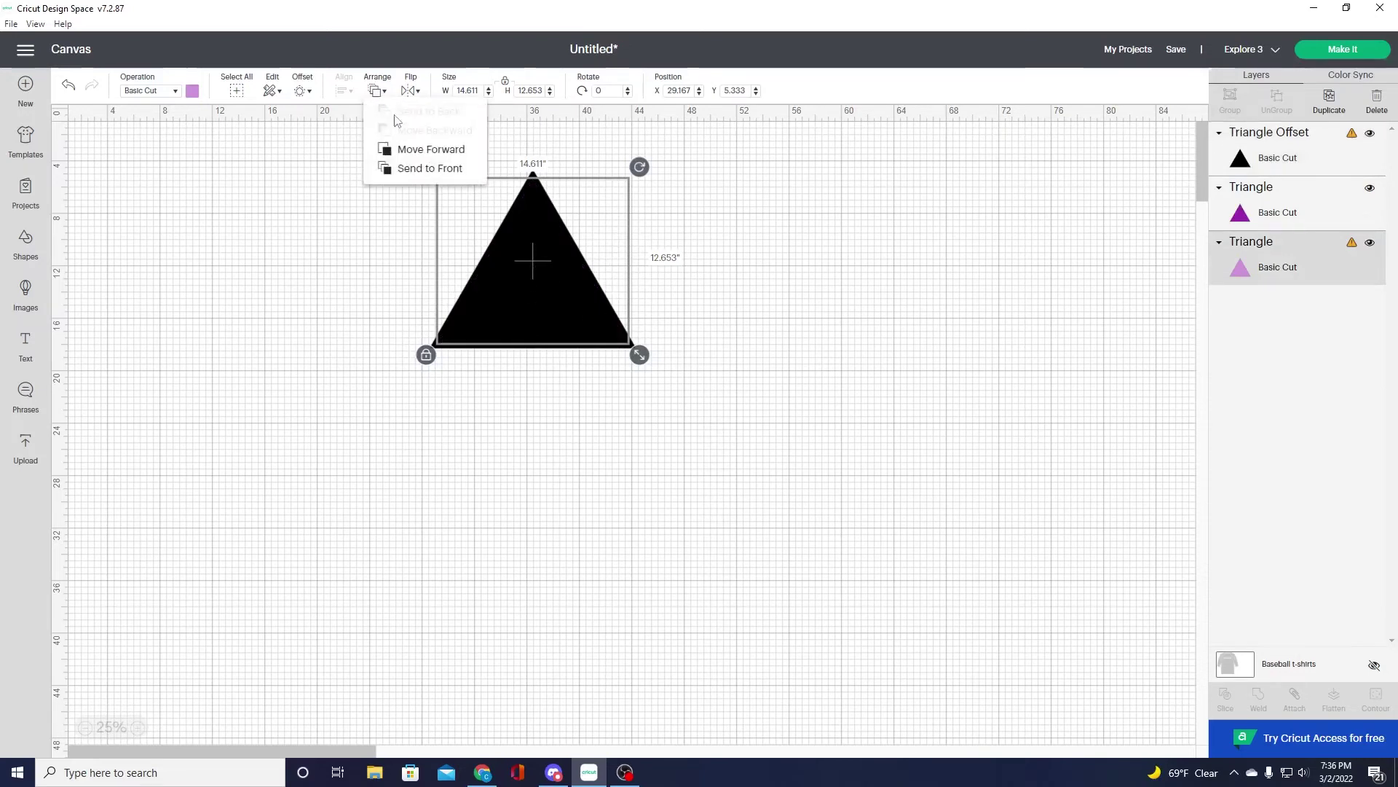
pyautogui.click(426, 169)
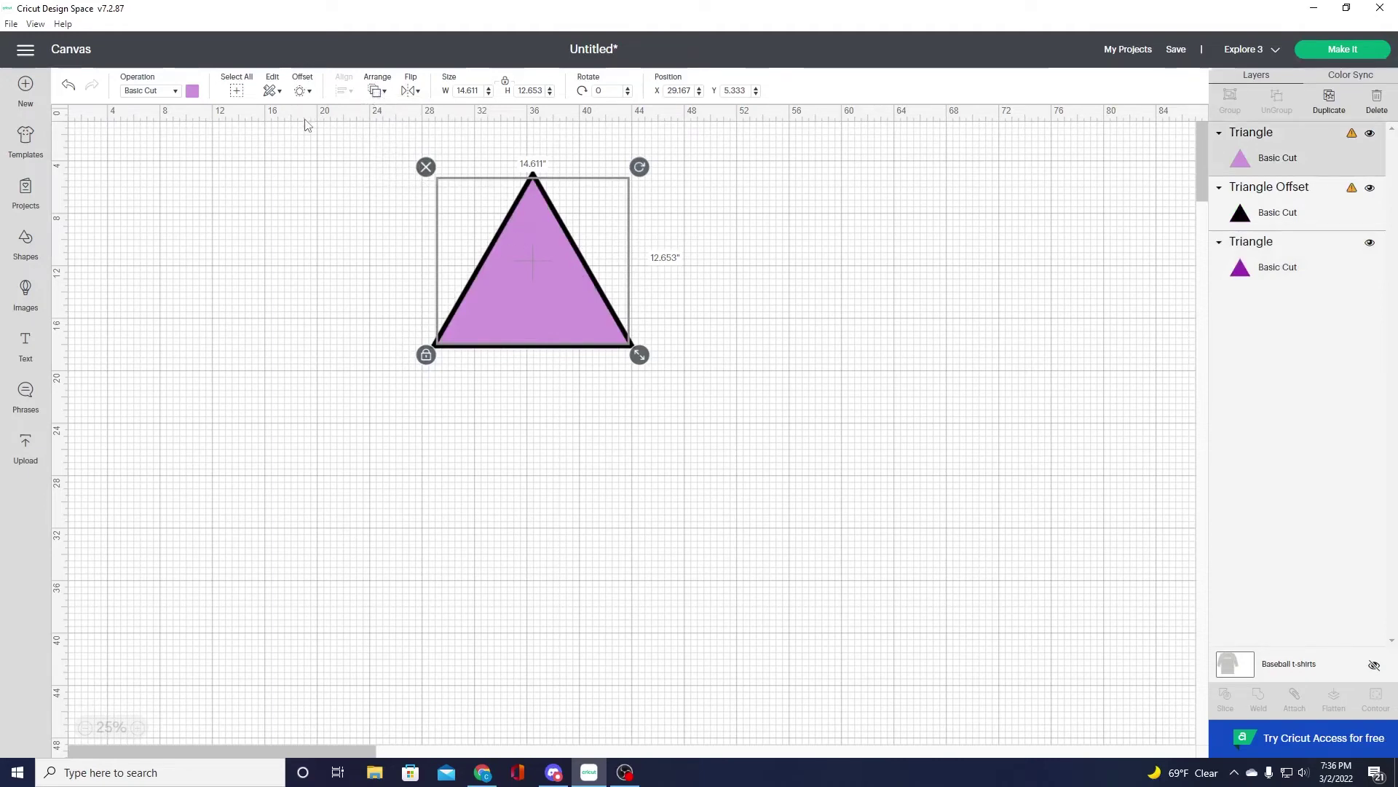
# - Move the light purple triangle backward two layers and forward two layers again
pyautogui.click(379, 93)
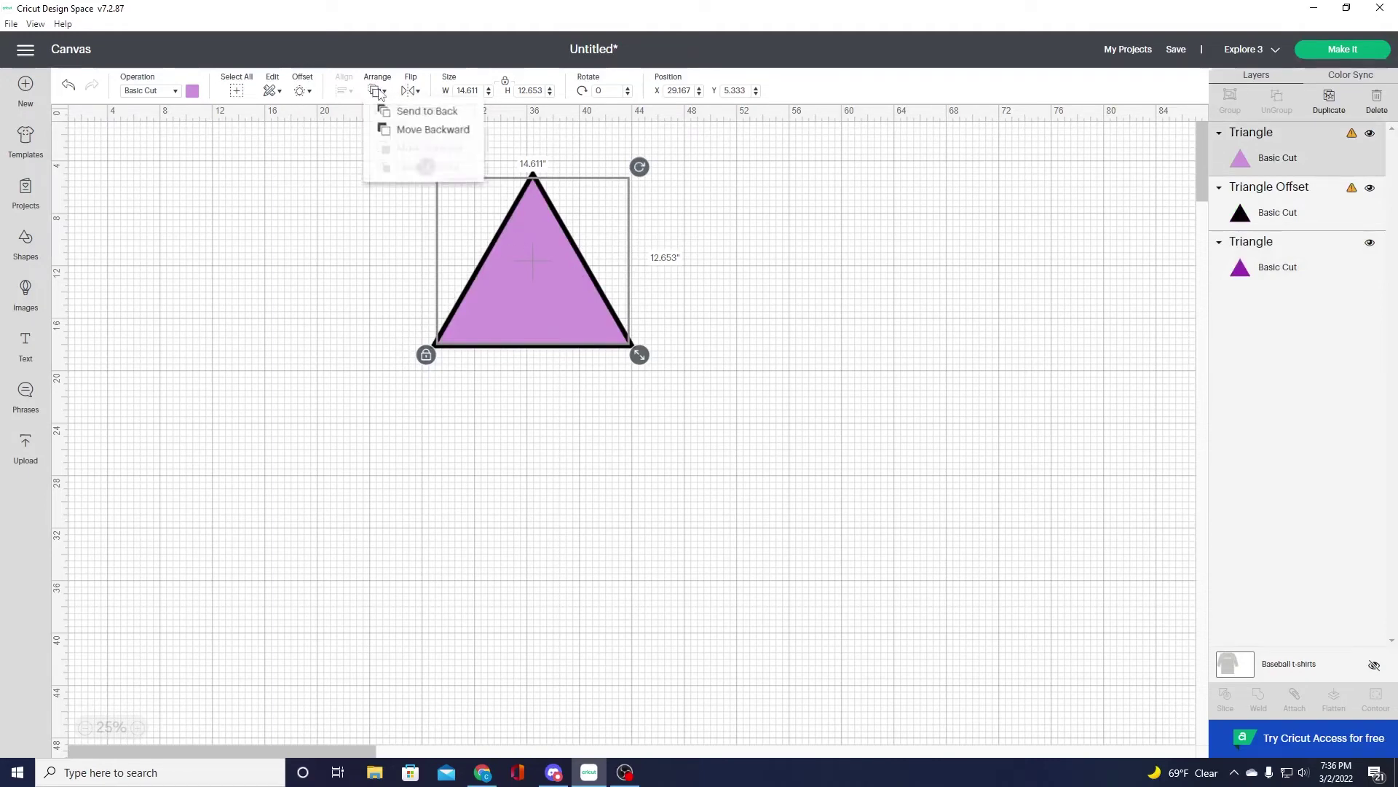
pyautogui.click(398, 131)
pyautogui.click(376, 91)
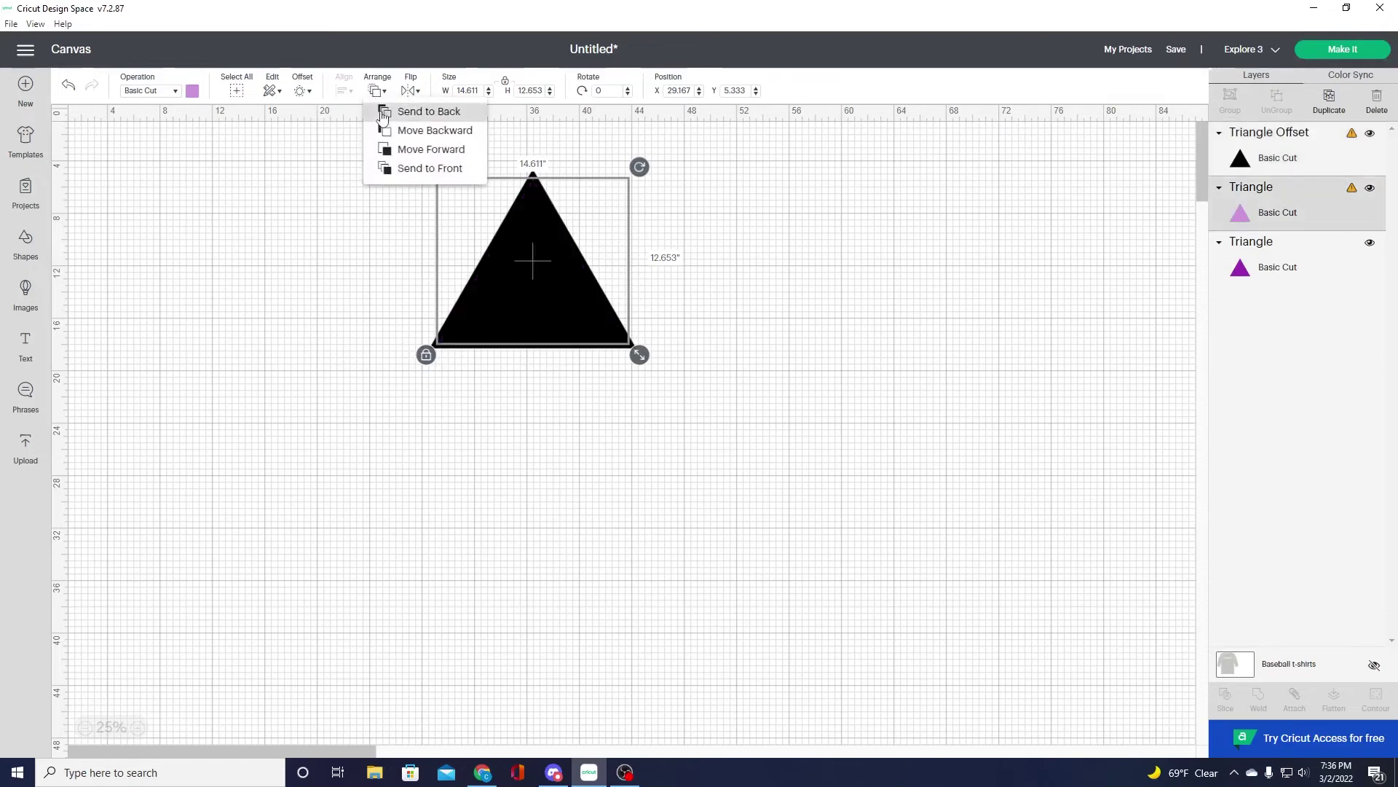
pyautogui.click(390, 132)
pyautogui.click(377, 92)
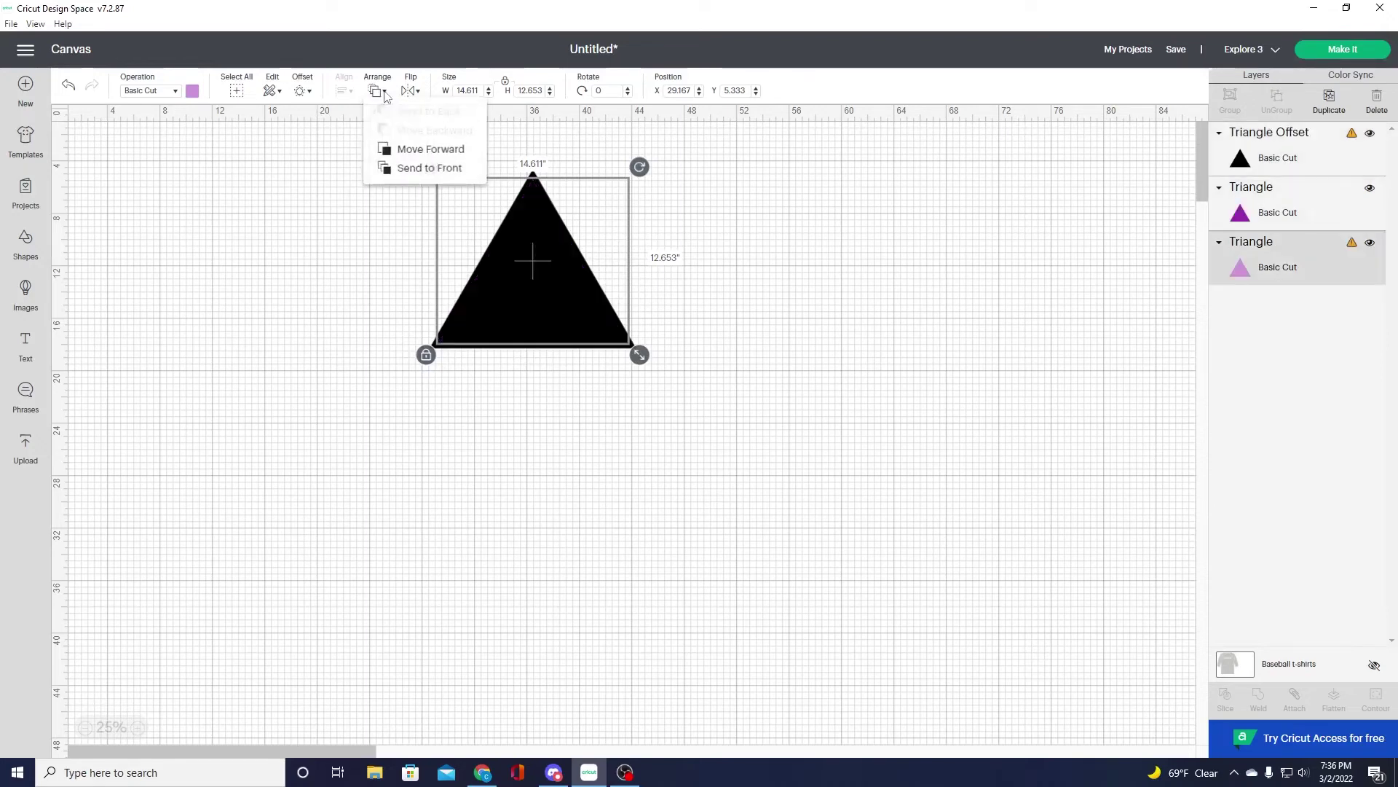
pyautogui.click(403, 148)
pyautogui.click(376, 91)
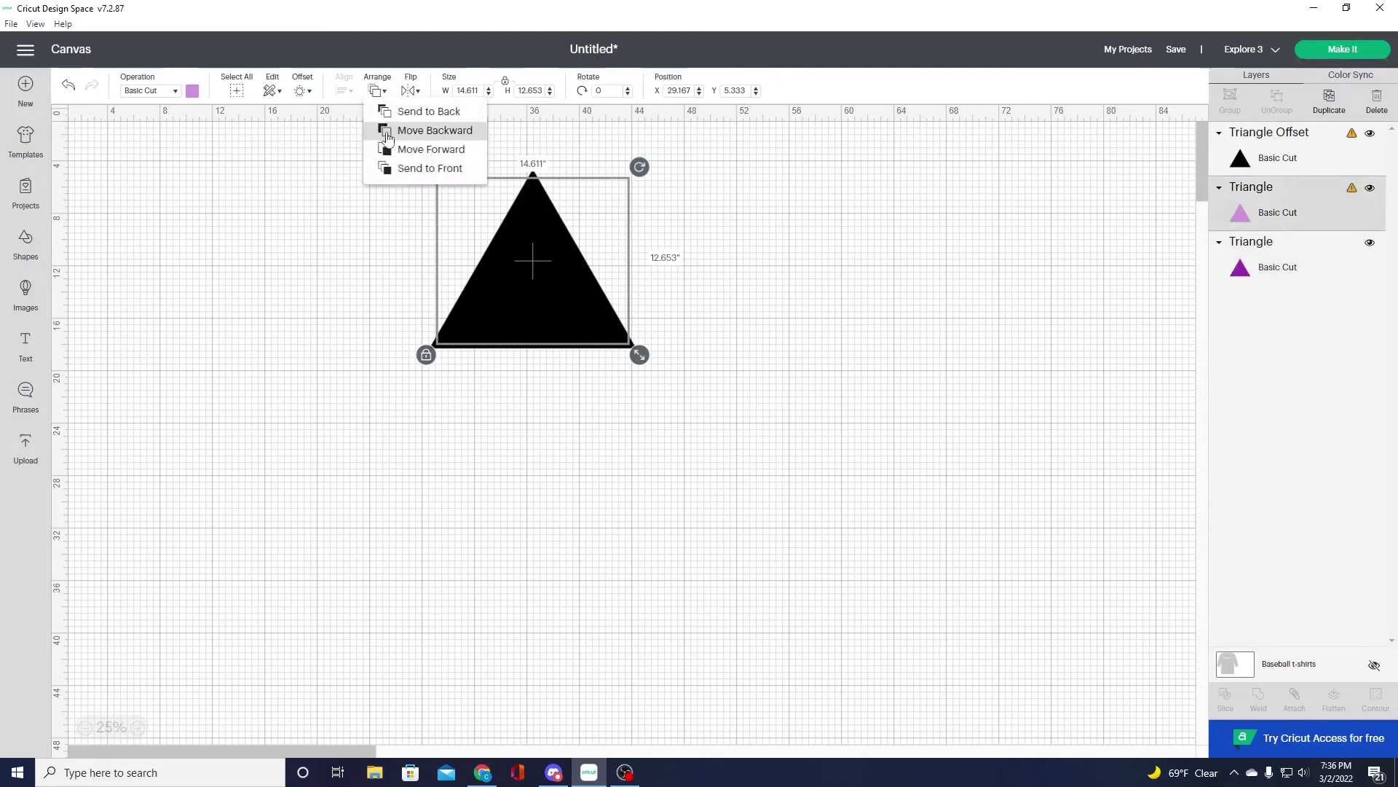
pyautogui.click(399, 148)
pyautogui.click(746, 297)
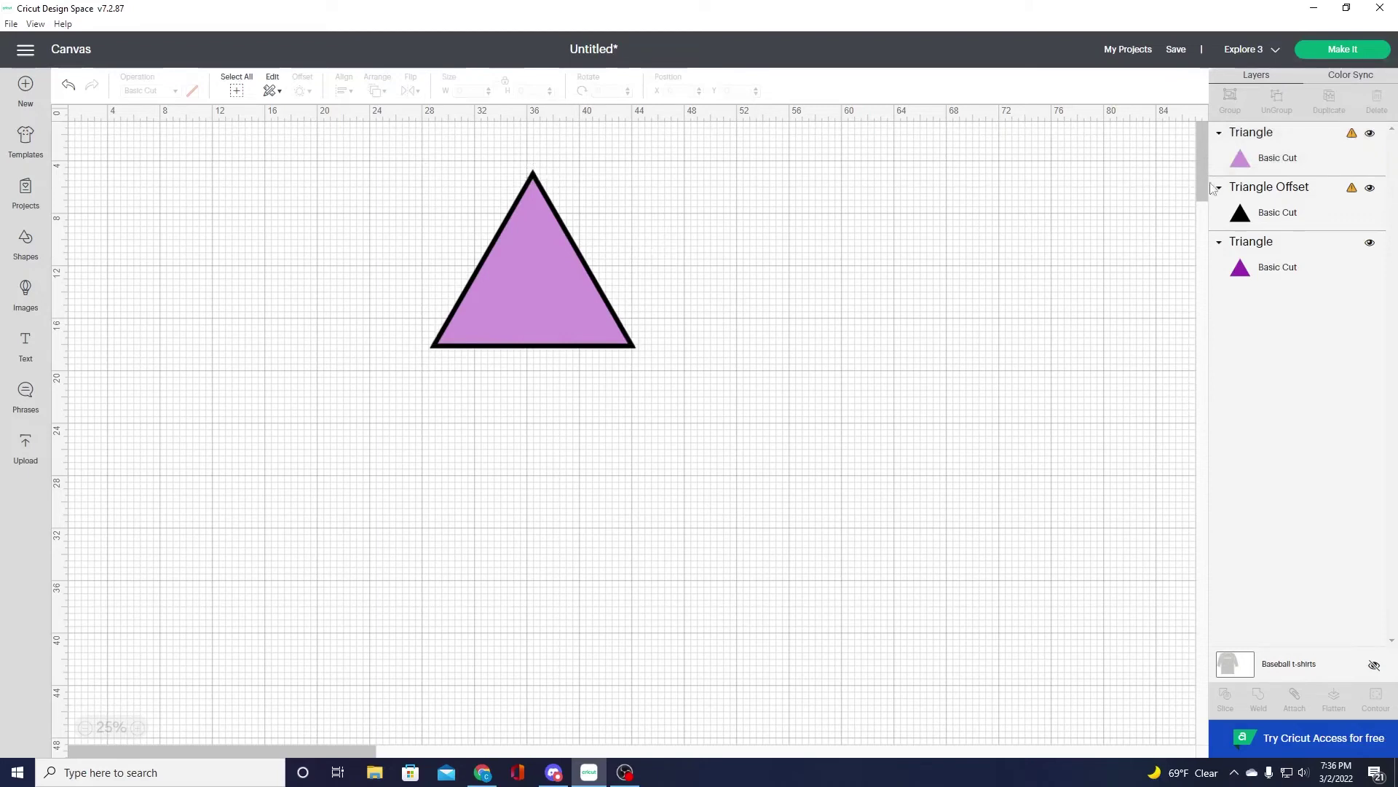
# - Send the black triangle offset to the back of the layer stack
pyautogui.click(1243, 206)
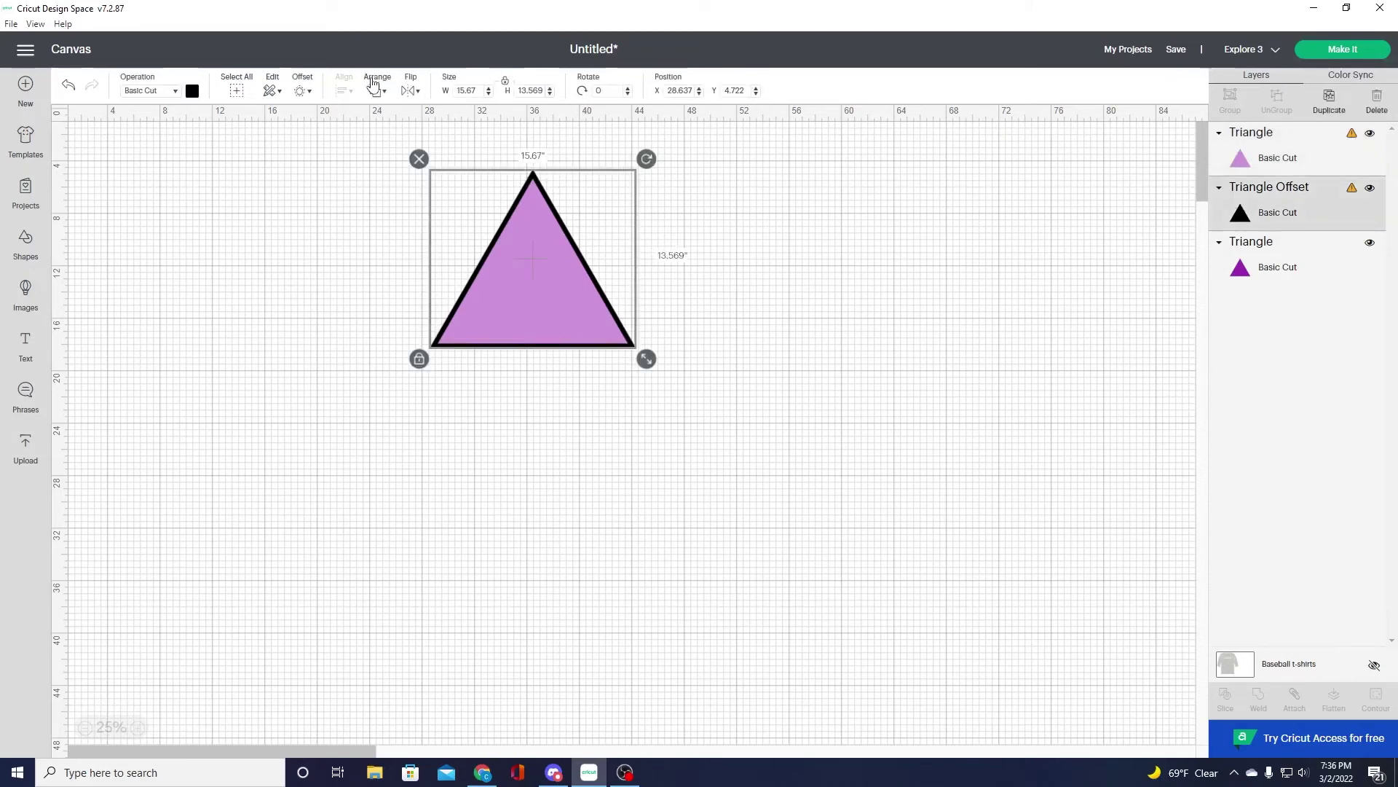
pyautogui.click(377, 90)
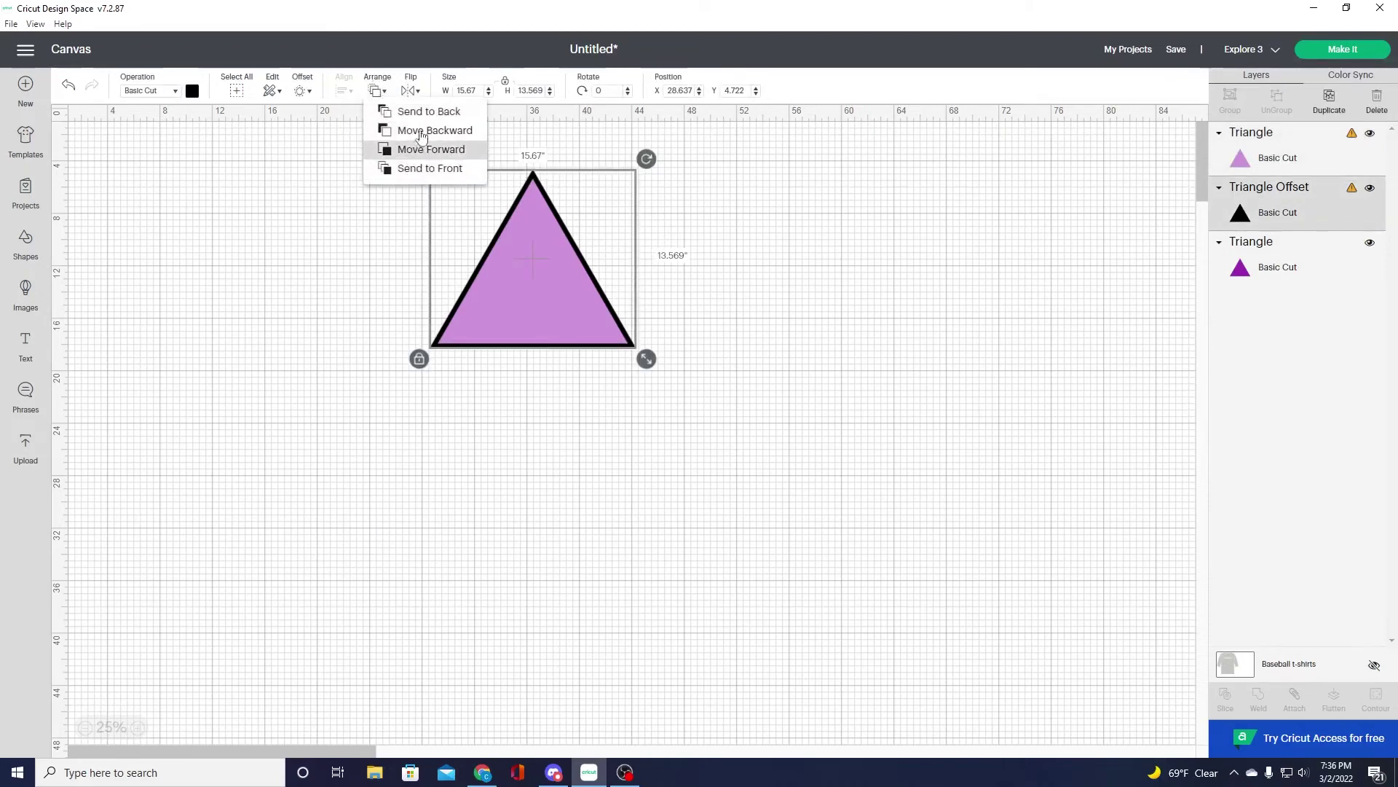
pyautogui.click(419, 112)
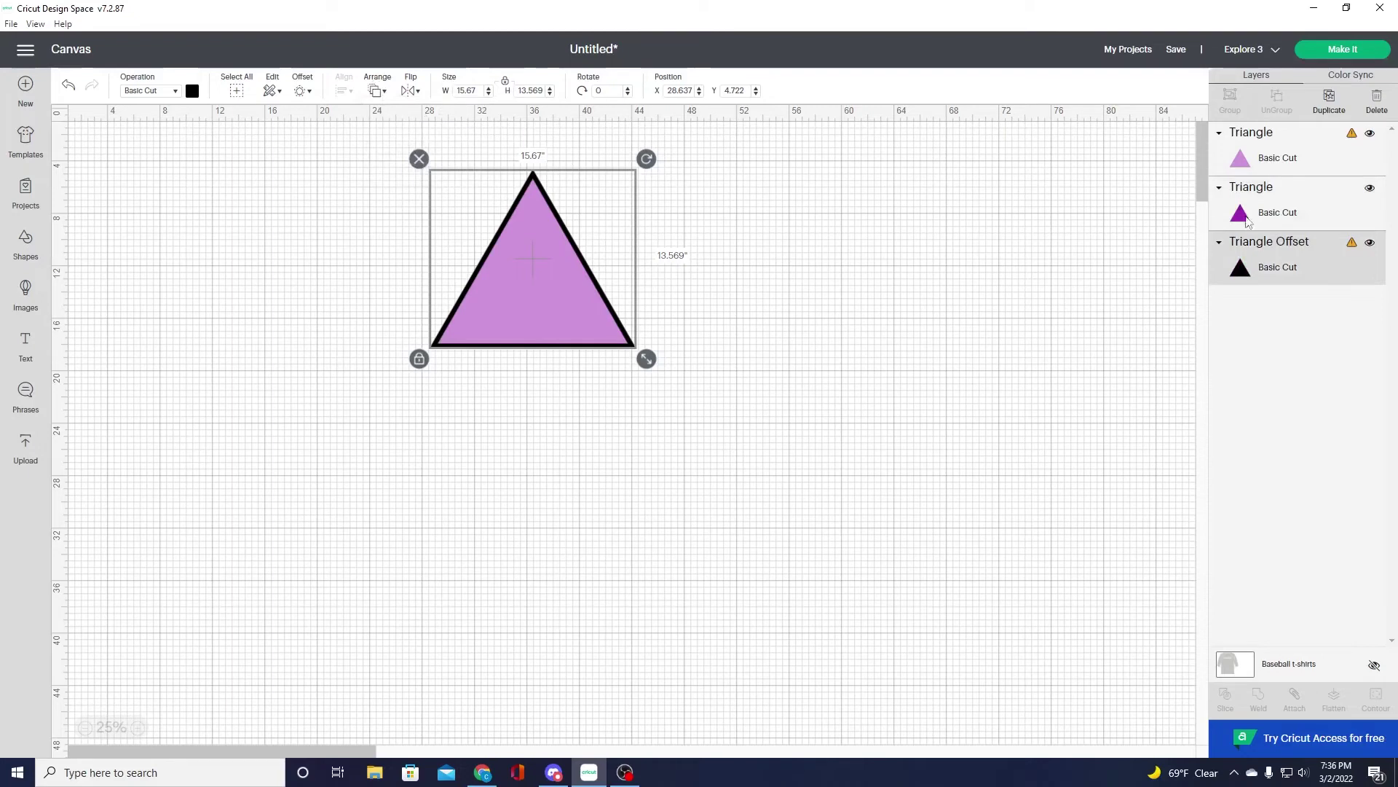
# - Move the light purple triangle backward one layer, behind the small dark purple triangle
pyautogui.click(1256, 165)
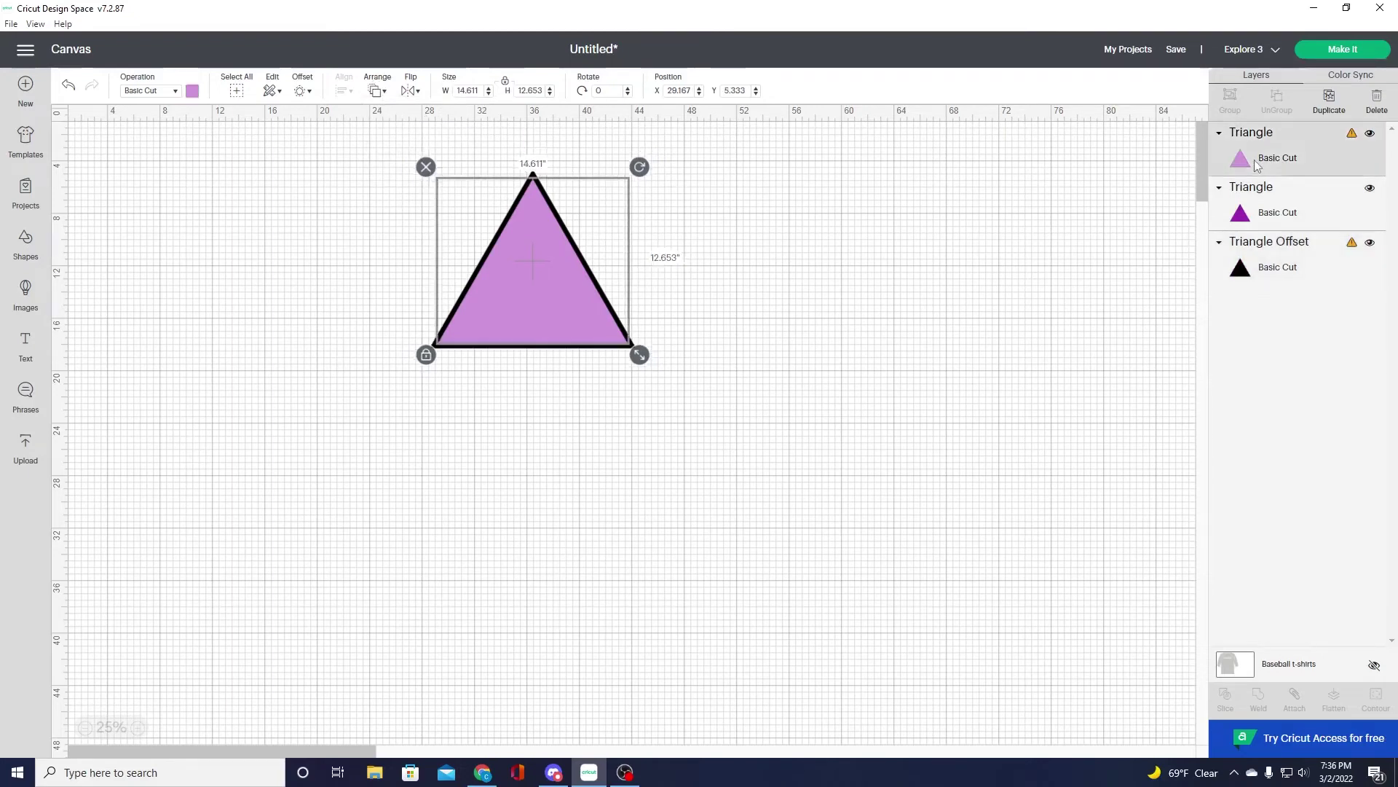
pyautogui.click(379, 92)
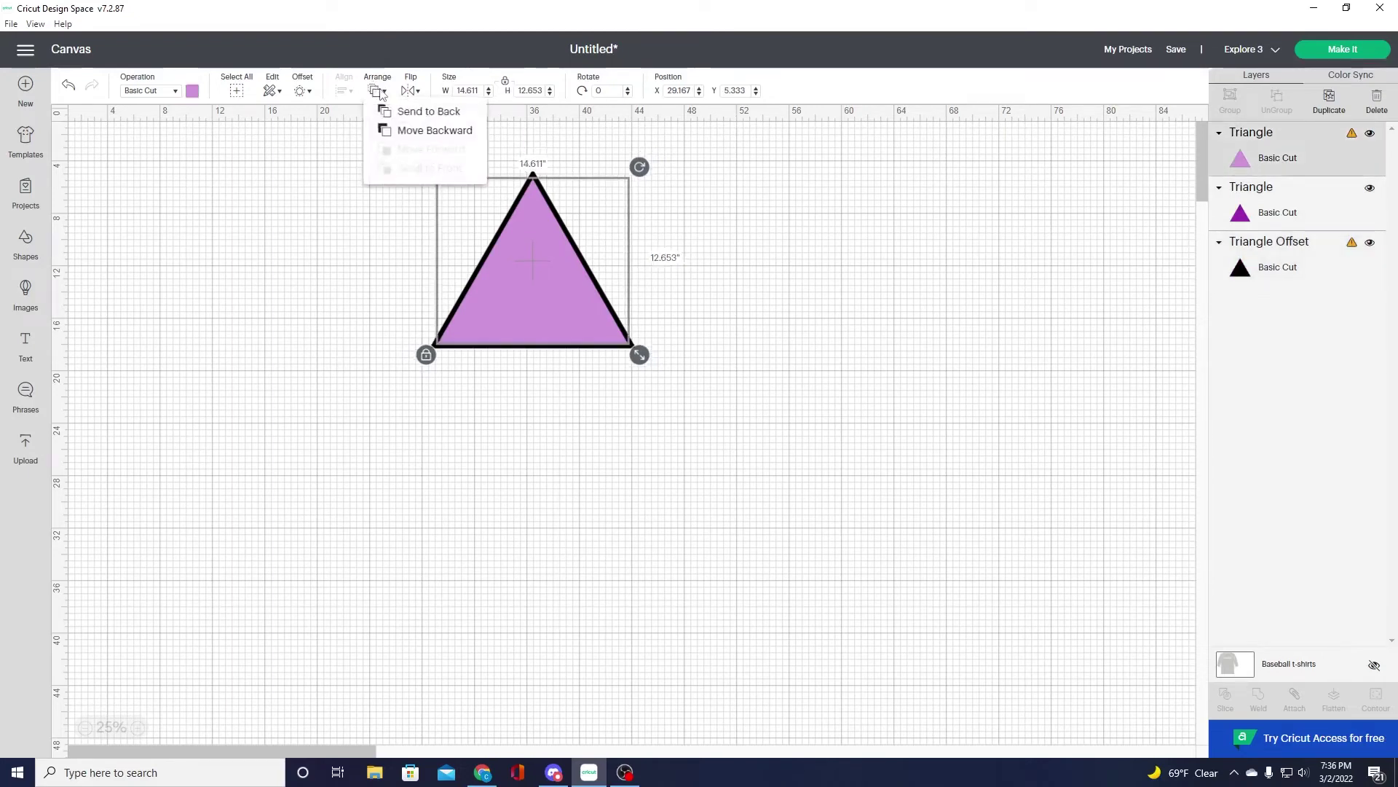
pyautogui.click(415, 131)
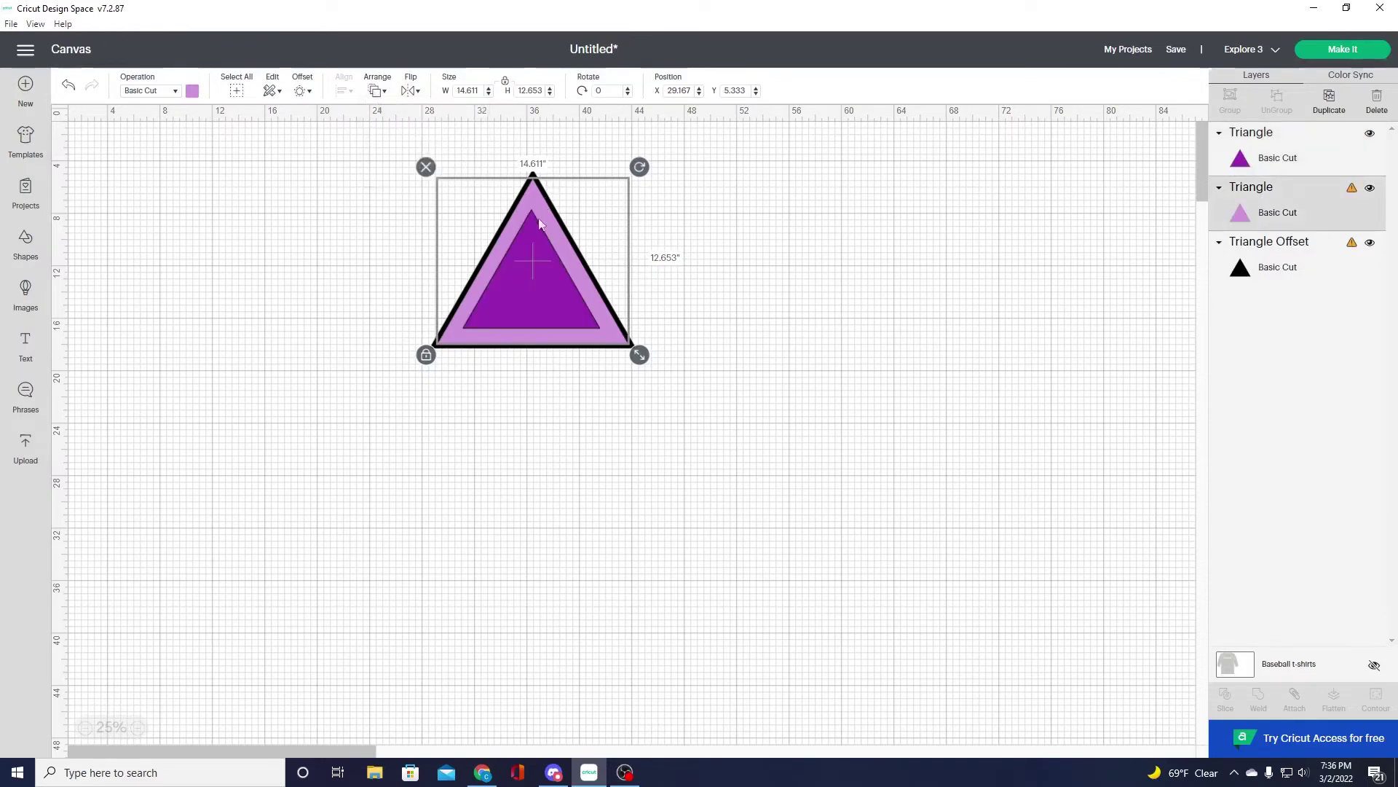
pyautogui.click(678, 313)
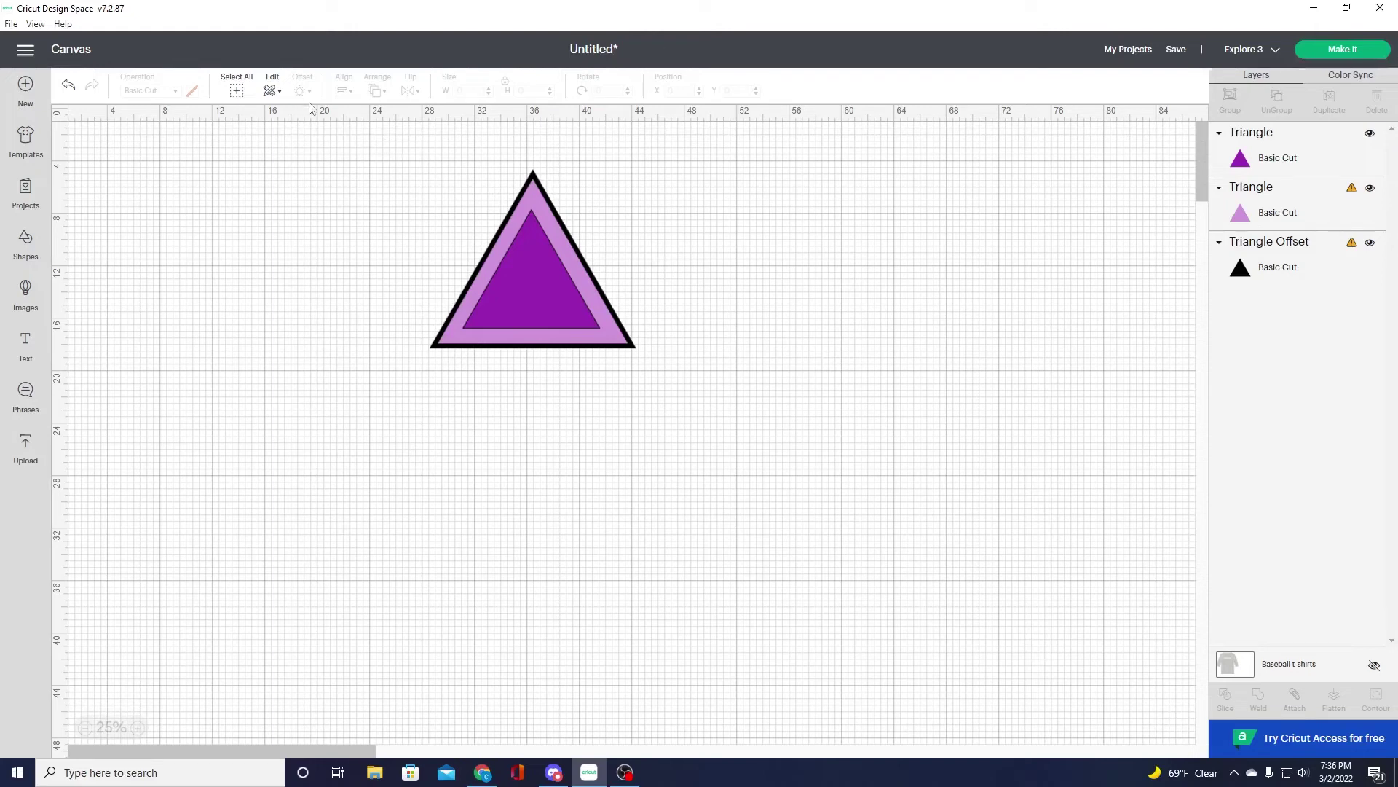
# - Add the text "Hello", enlarge it to about 17.5 × 5.6 in and place it beside the triangles at about X 49.3, Y 11.4
pyautogui.click(530, 257)
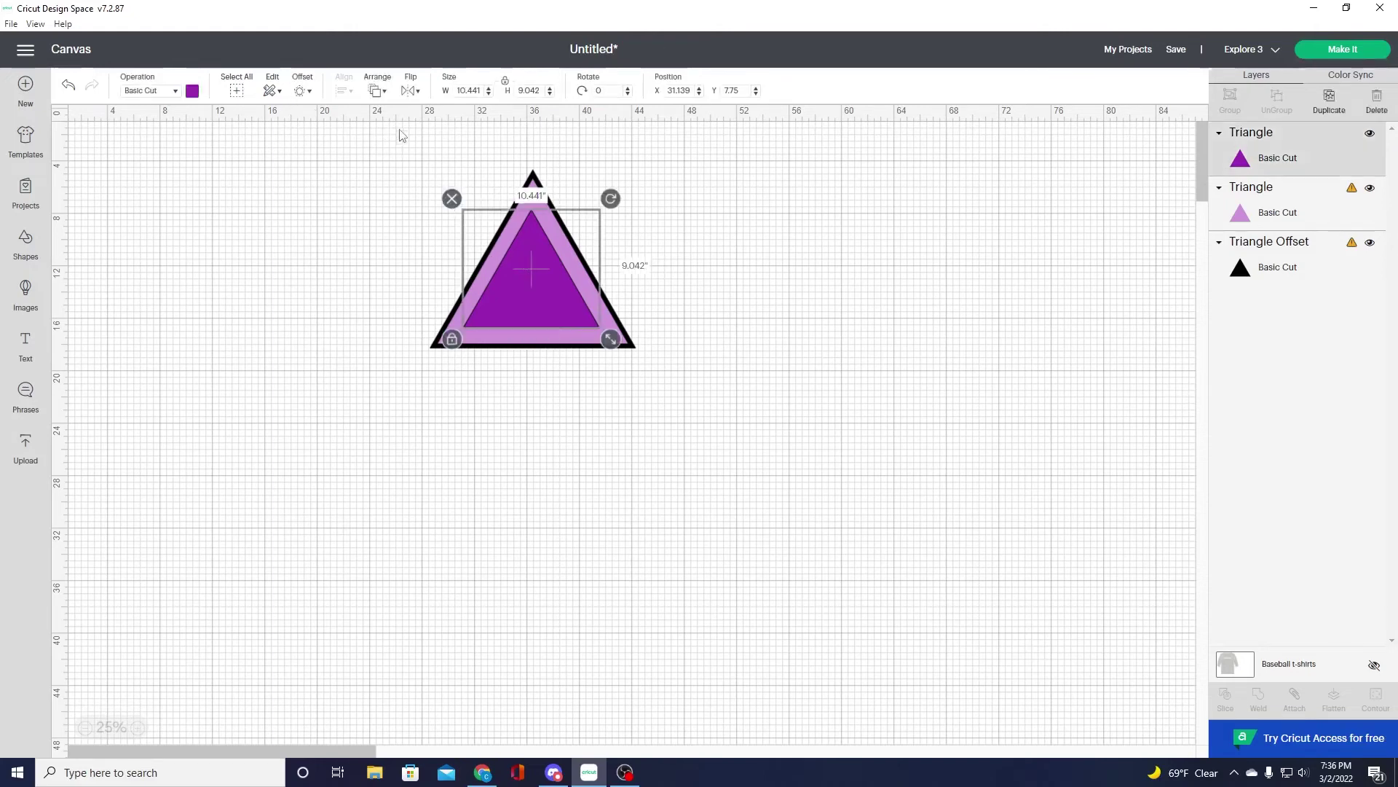
pyautogui.click(417, 93)
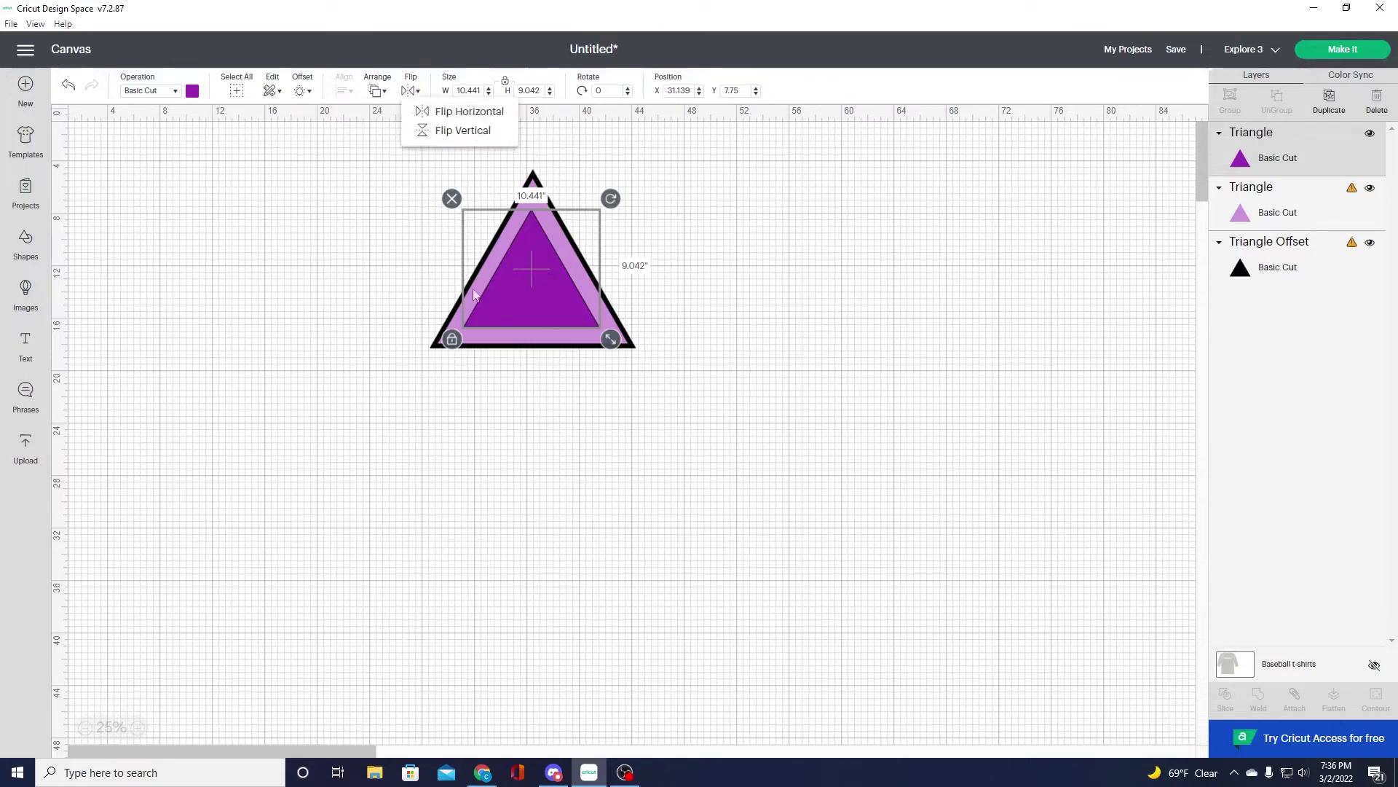
pyautogui.click(29, 347)
pyautogui.write('Hello')
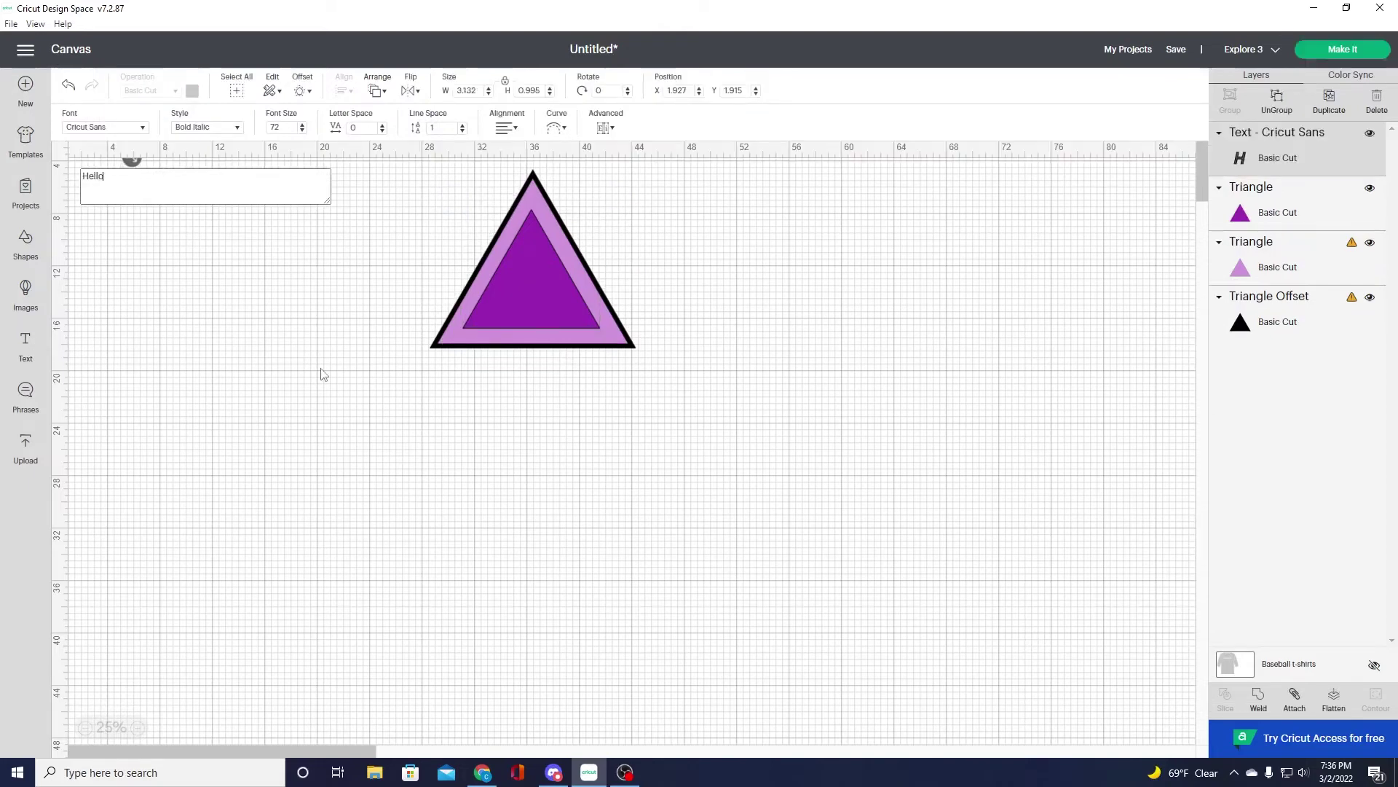
pyautogui.click(323, 375)
pyautogui.moveTo(115, 144); pyautogui.dragTo(941, 341)
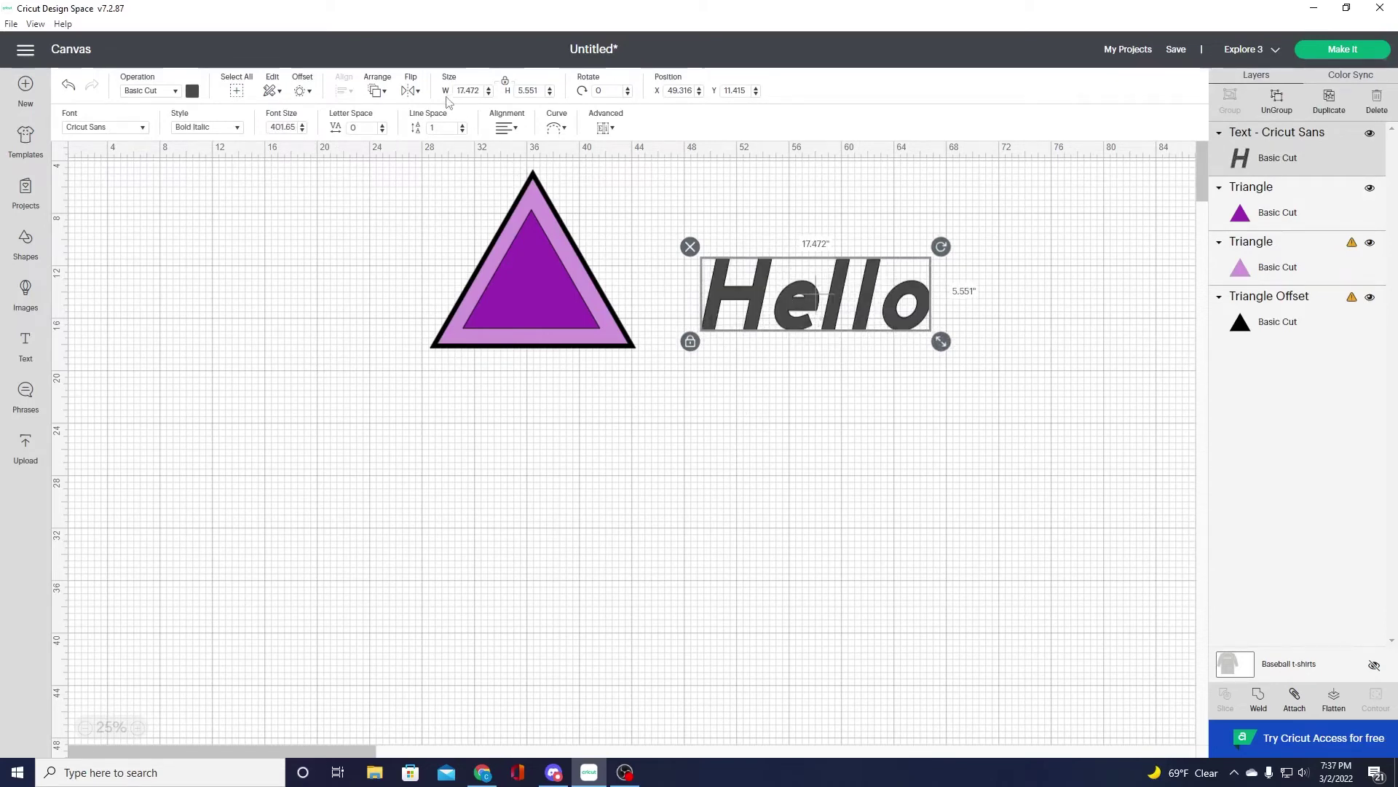
# - Flip the "Hello" text horizontally and vertically
pyautogui.click(409, 91)
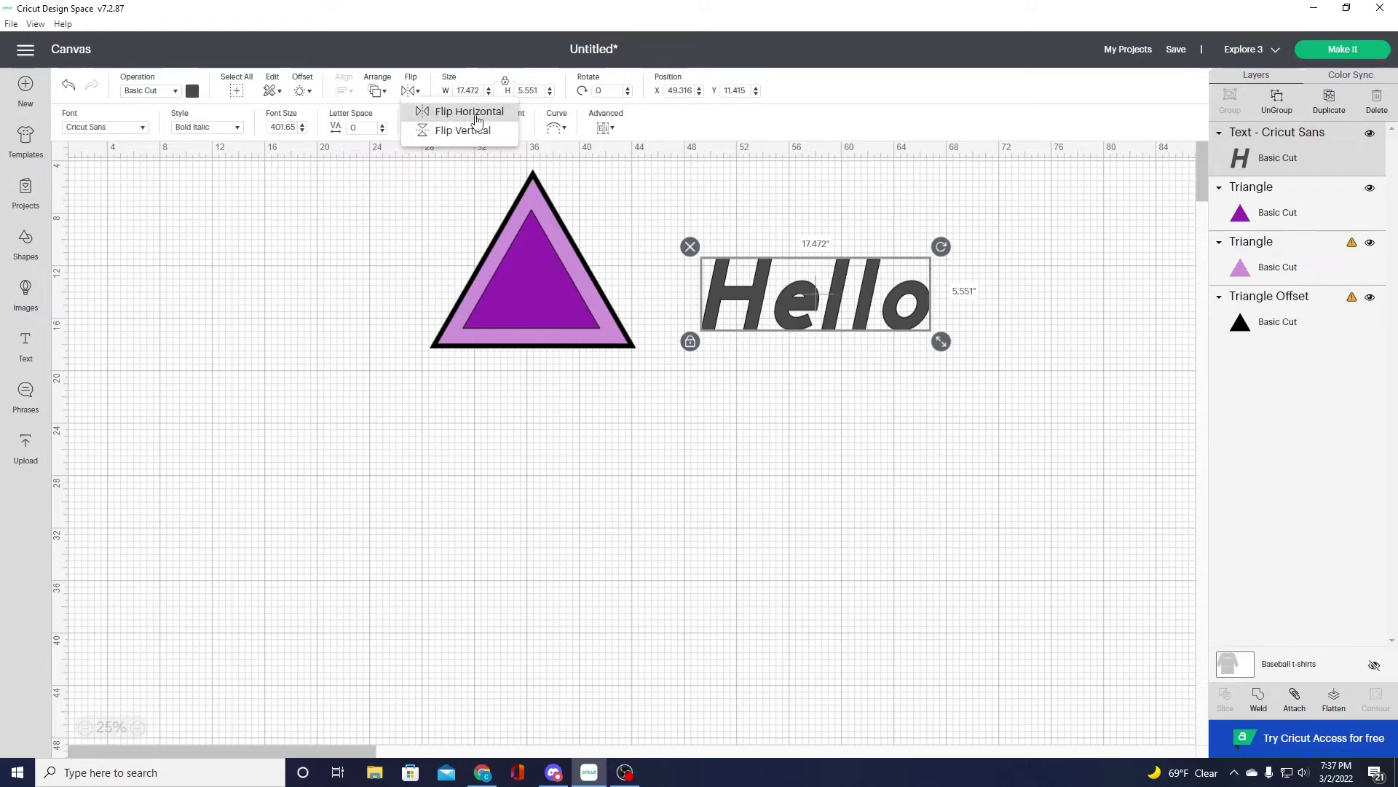
pyautogui.click(443, 119)
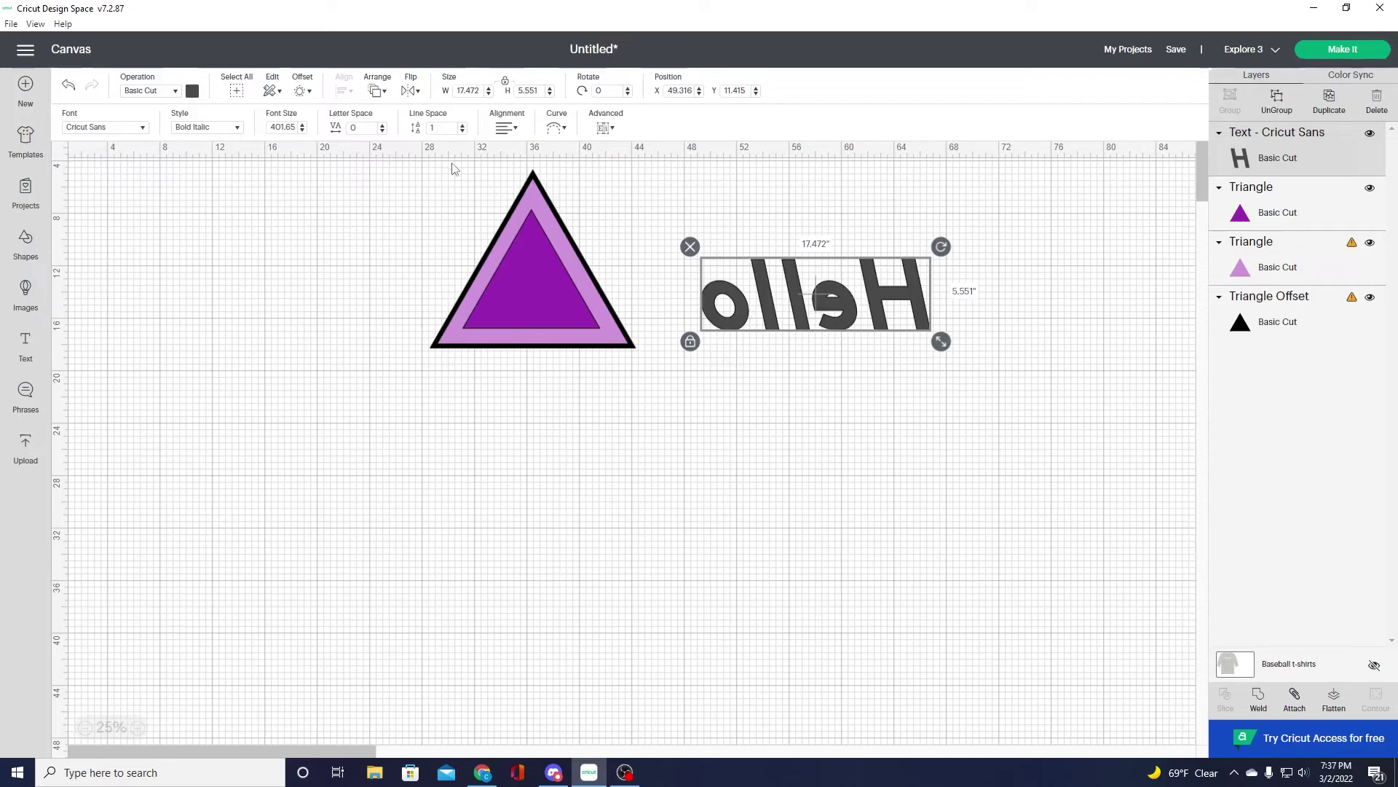
pyautogui.click(414, 92)
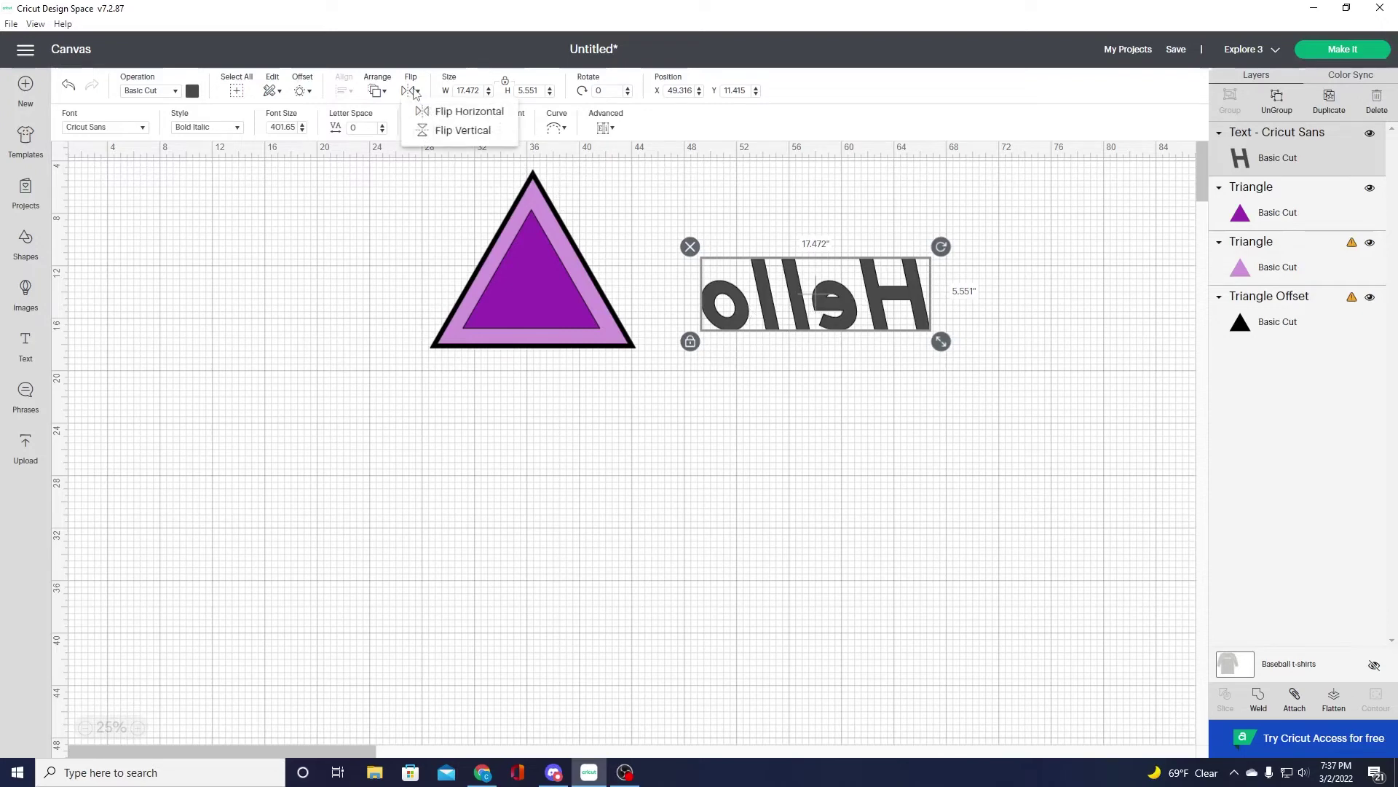
pyautogui.click(451, 137)
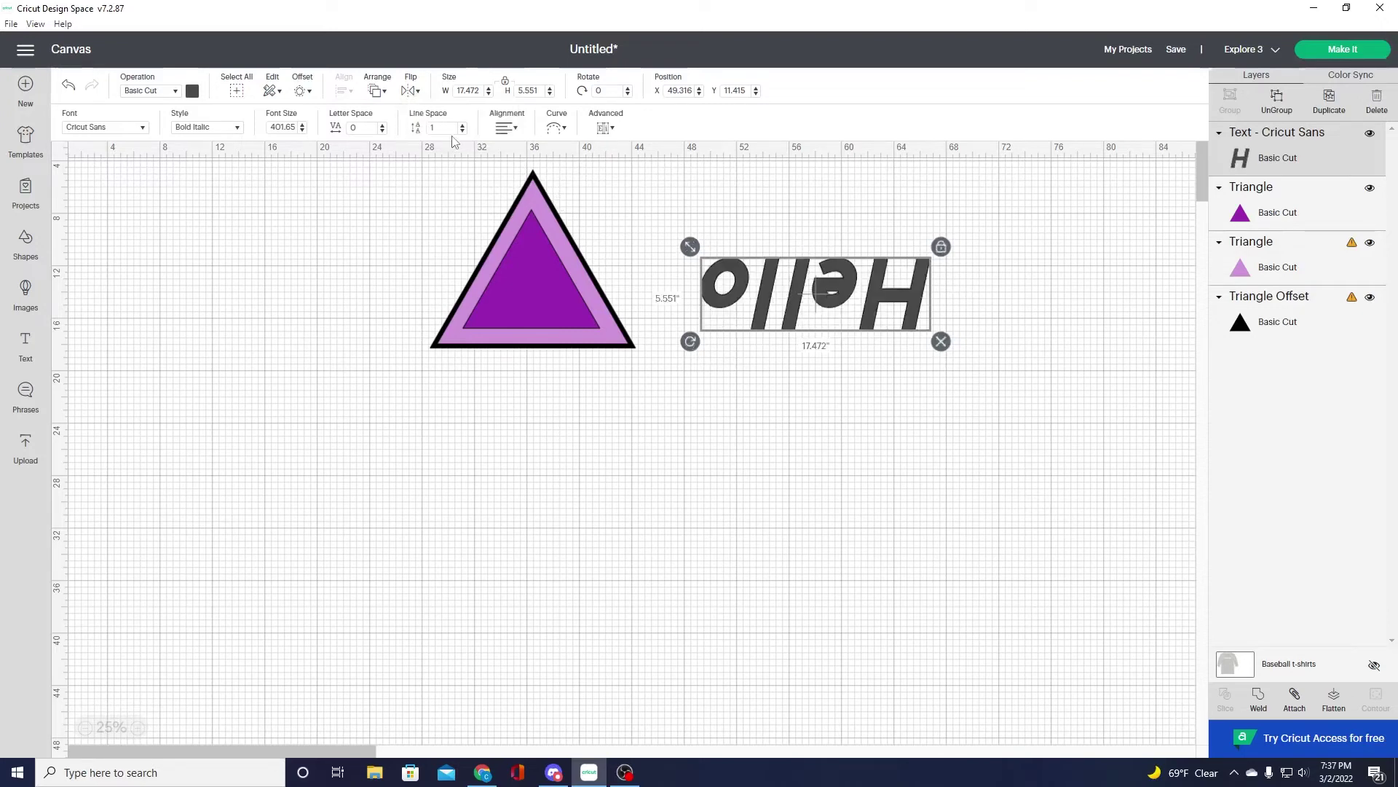
# - Move the "Hello" text down to about X 49, Y 15.4 and reverse both its horizontal and vertical flips
pyautogui.click(418, 94)
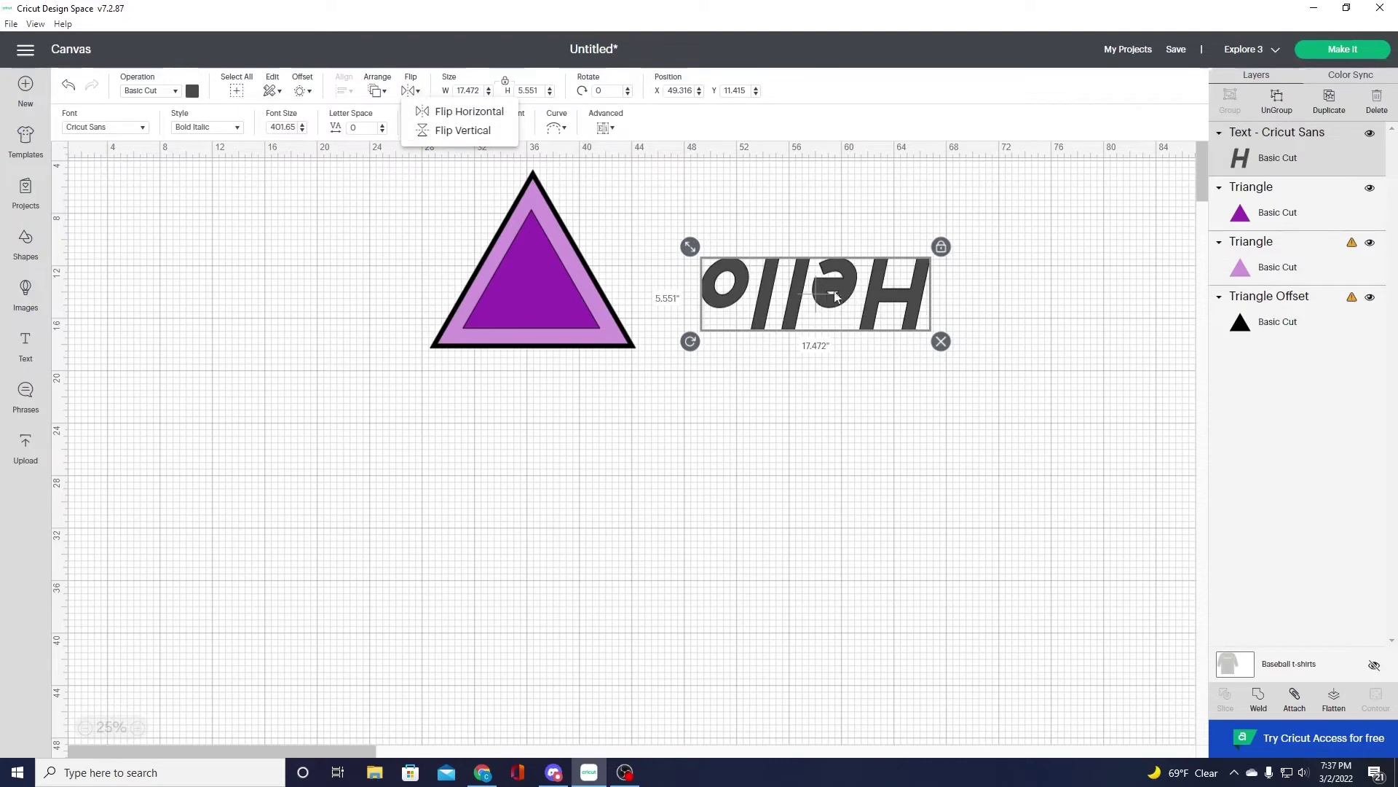
pyautogui.moveTo(834, 297); pyautogui.dragTo(830, 346)
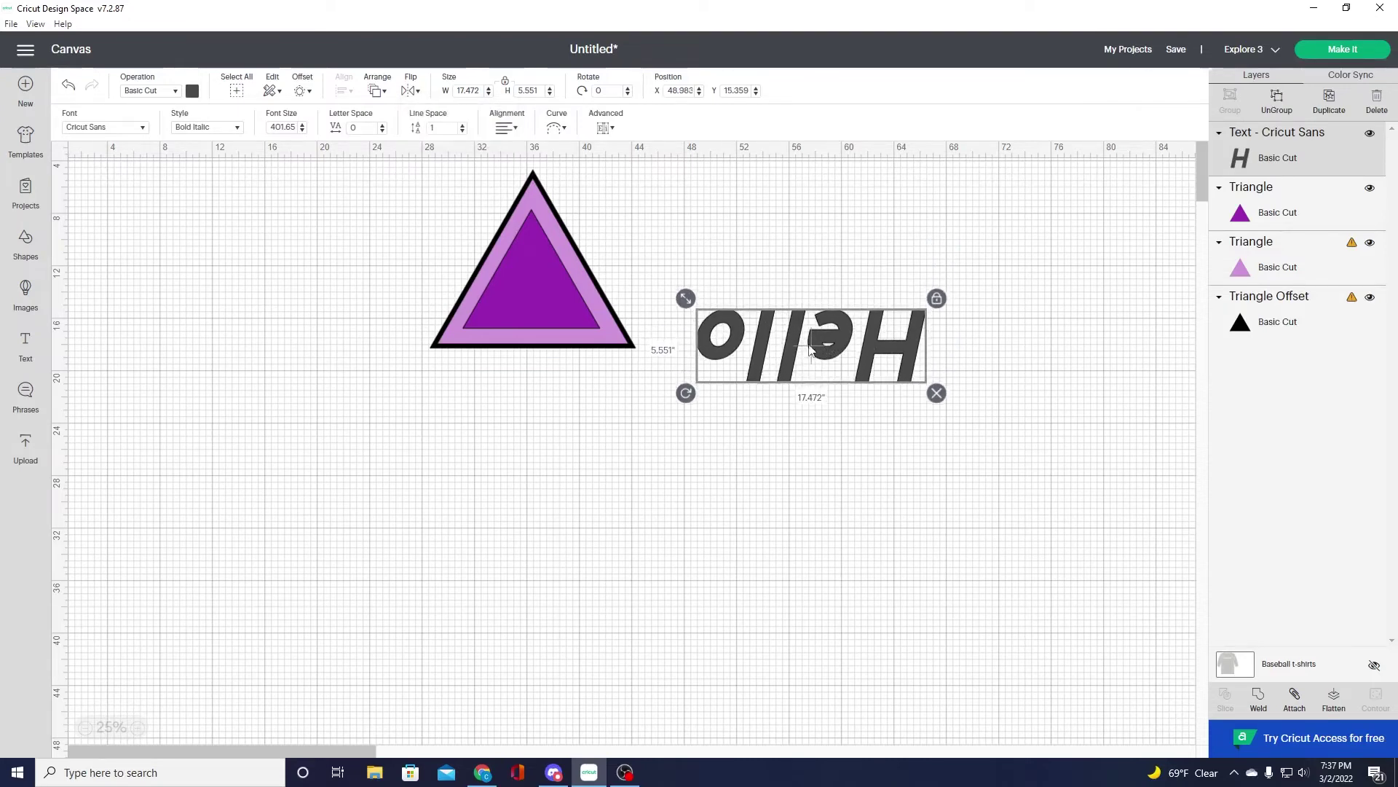
pyautogui.click(412, 91)
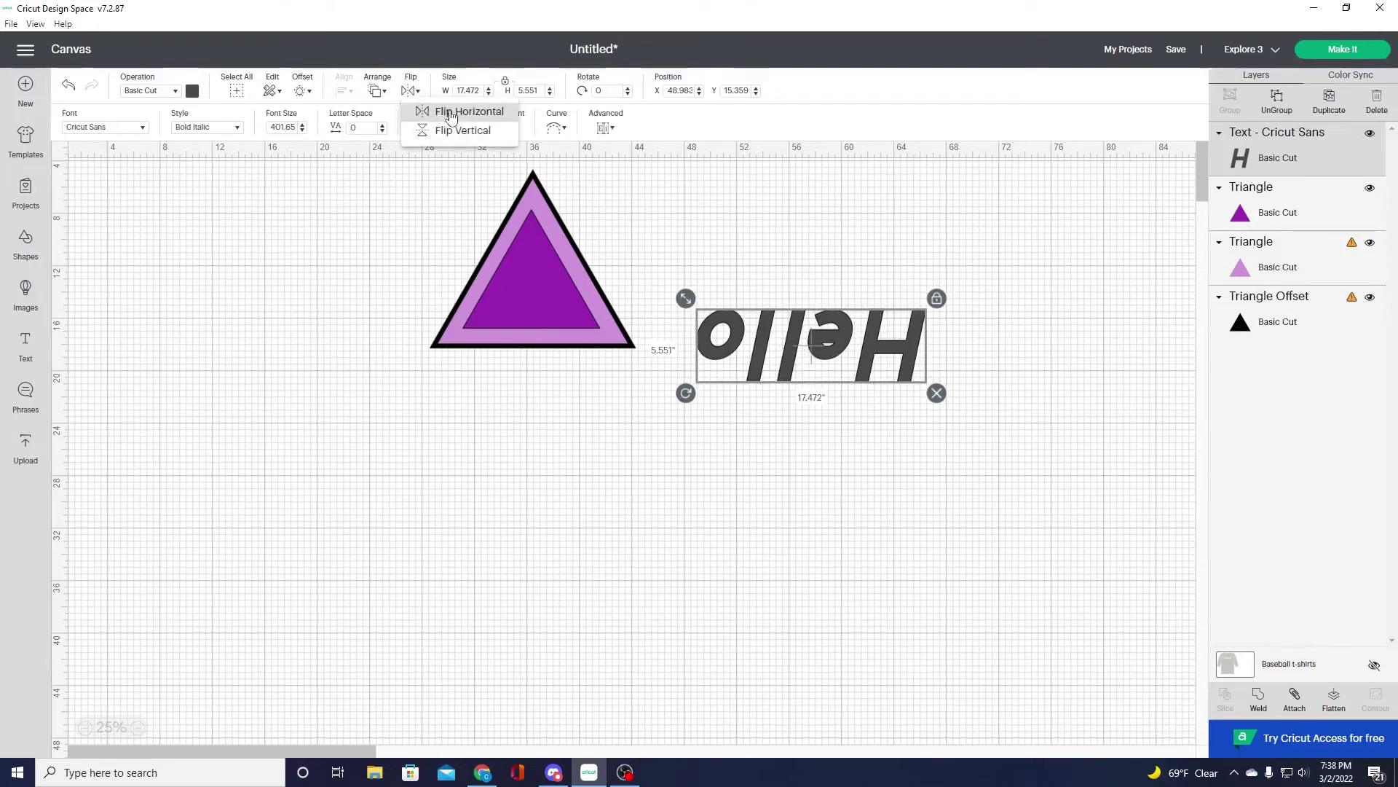
pyautogui.click(430, 108)
pyautogui.click(418, 94)
pyautogui.click(431, 109)
pyautogui.click(679, 189)
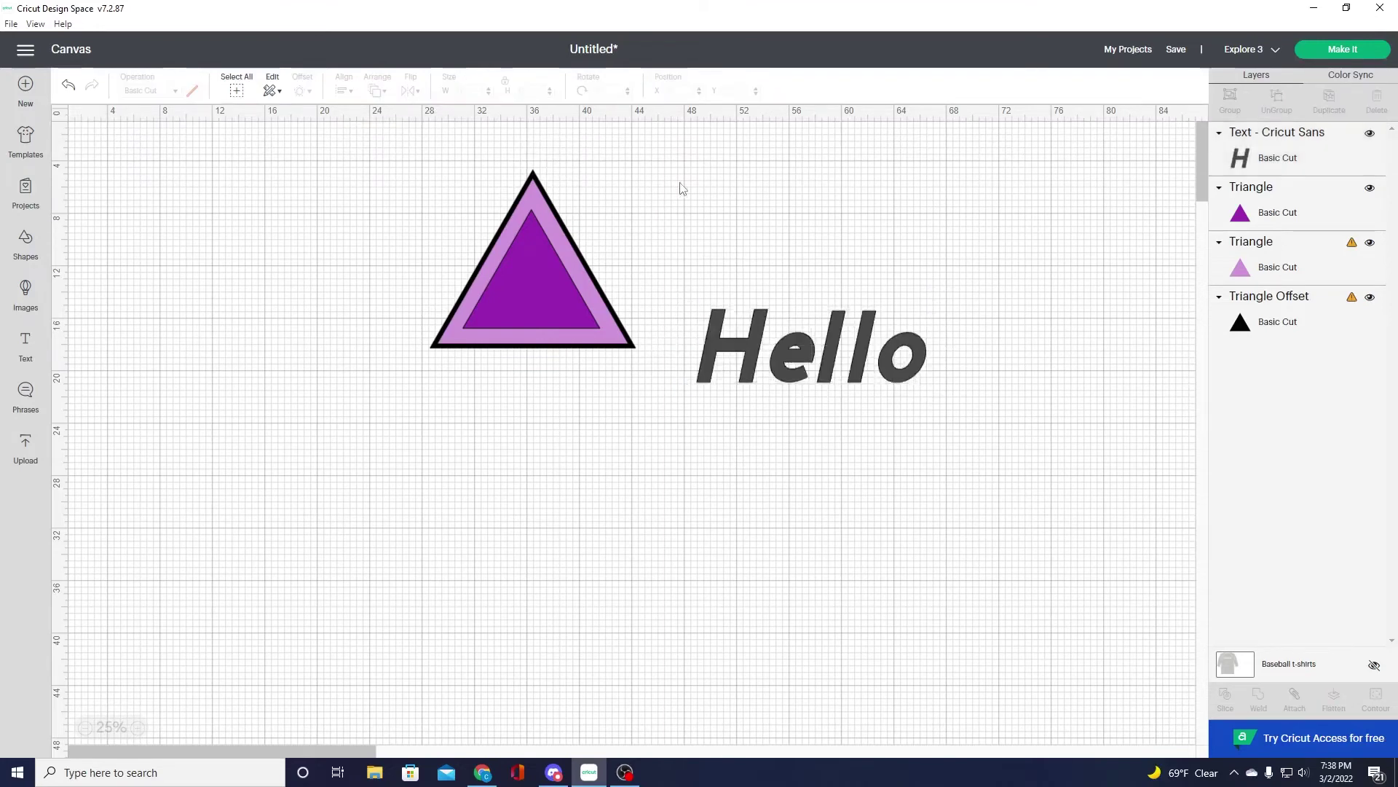
# - Nudge the "Hello" text to about X 48.6, Y 15.2 and deselect it
pyautogui.click(816, 355)
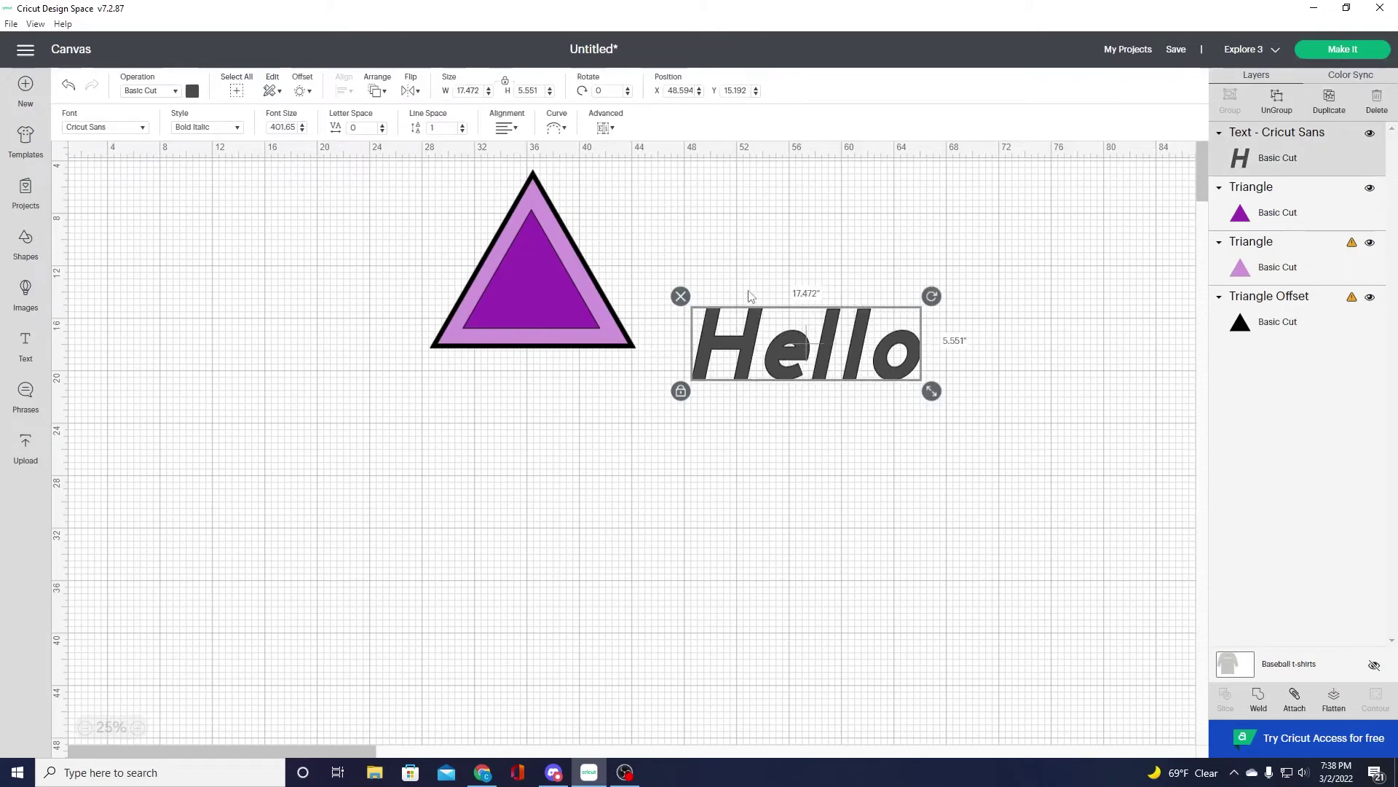
pyautogui.moveTo(931, 296)
pyautogui.mouseDown()
pyautogui.moveTo(907, 419)
pyautogui.moveTo(657, 360)
pyautogui.moveTo(681, 399)
pyautogui.moveTo(998, 405)
pyautogui.moveTo(932, 296)
pyautogui.mouseUp()
pyautogui.rightClick(931, 303)
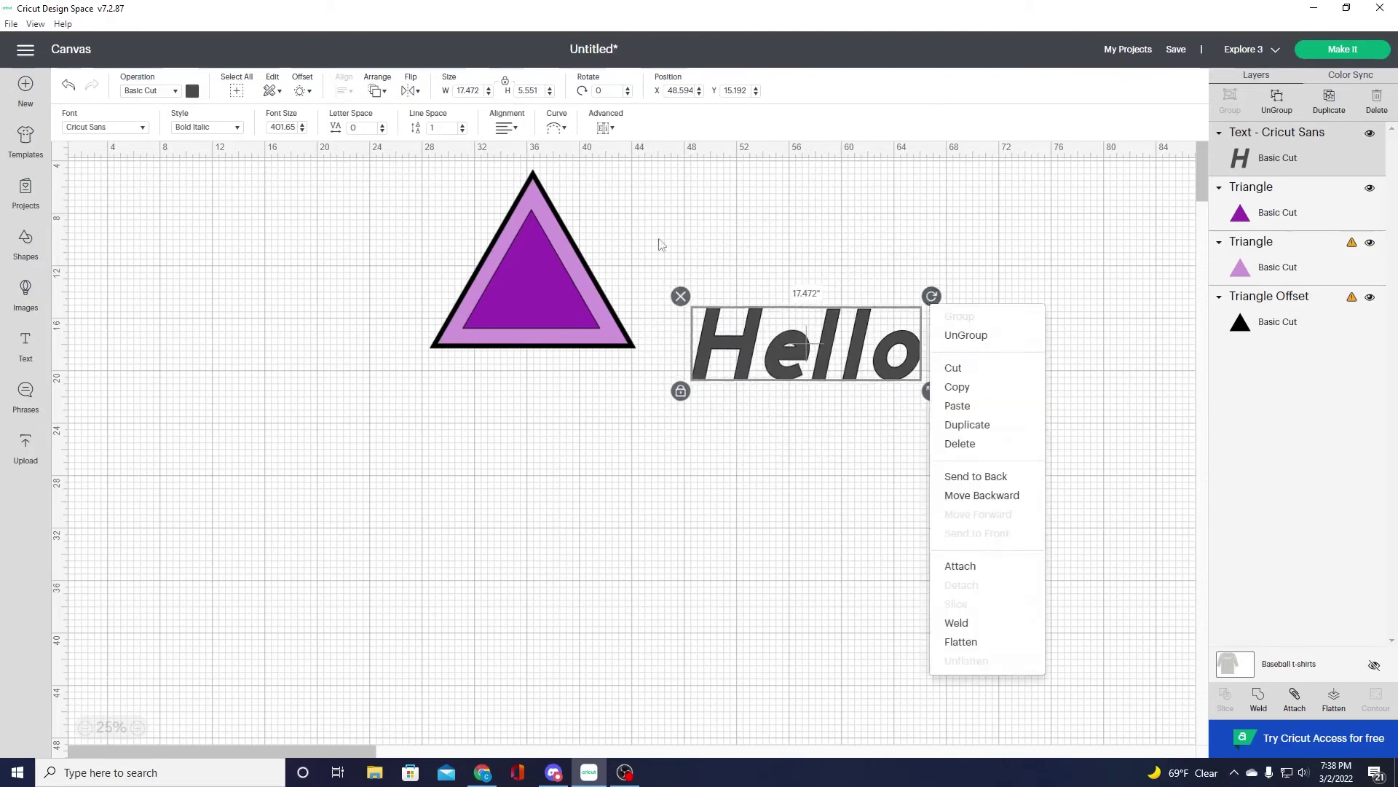
pyautogui.click(801, 395)
pyautogui.click(667, 450)
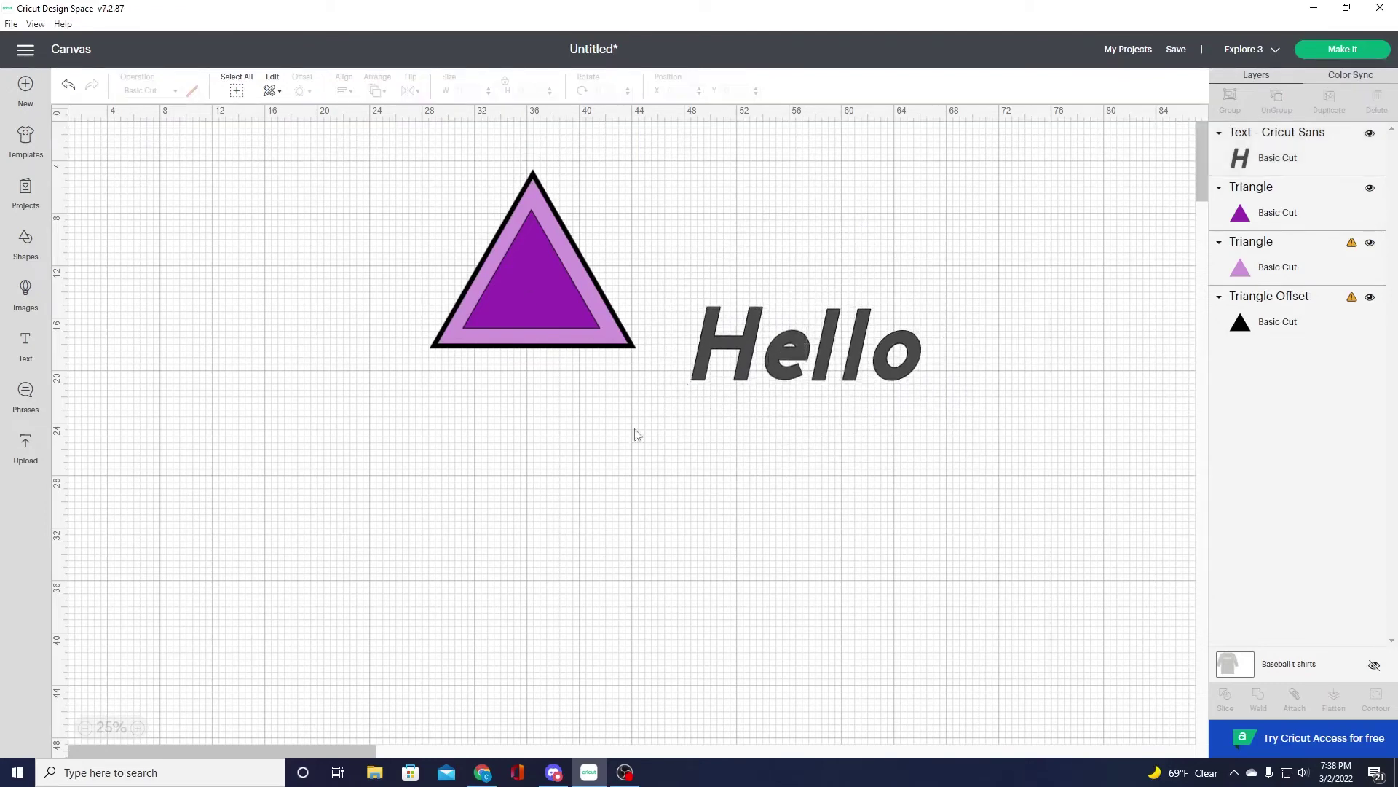
# - Enlarge the dark purple triangle to about 11.3 × 9.8 in and recenter it inside the light one at about X 30.9, Y 7.1
pyautogui.click(540, 225)
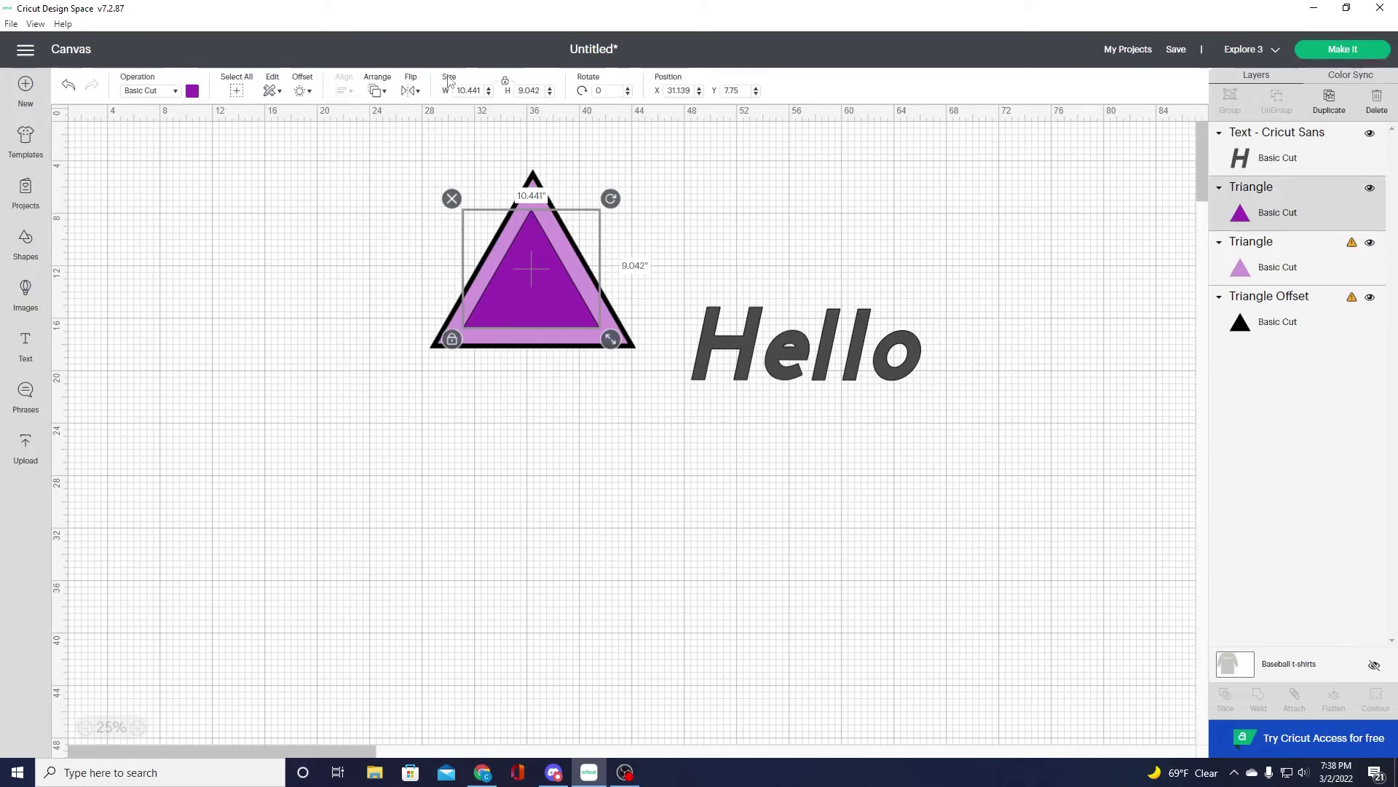
pyautogui.click(488, 88)
pyautogui.click(488, 89)
pyautogui.click(488, 89)
pyautogui.click(488, 89)
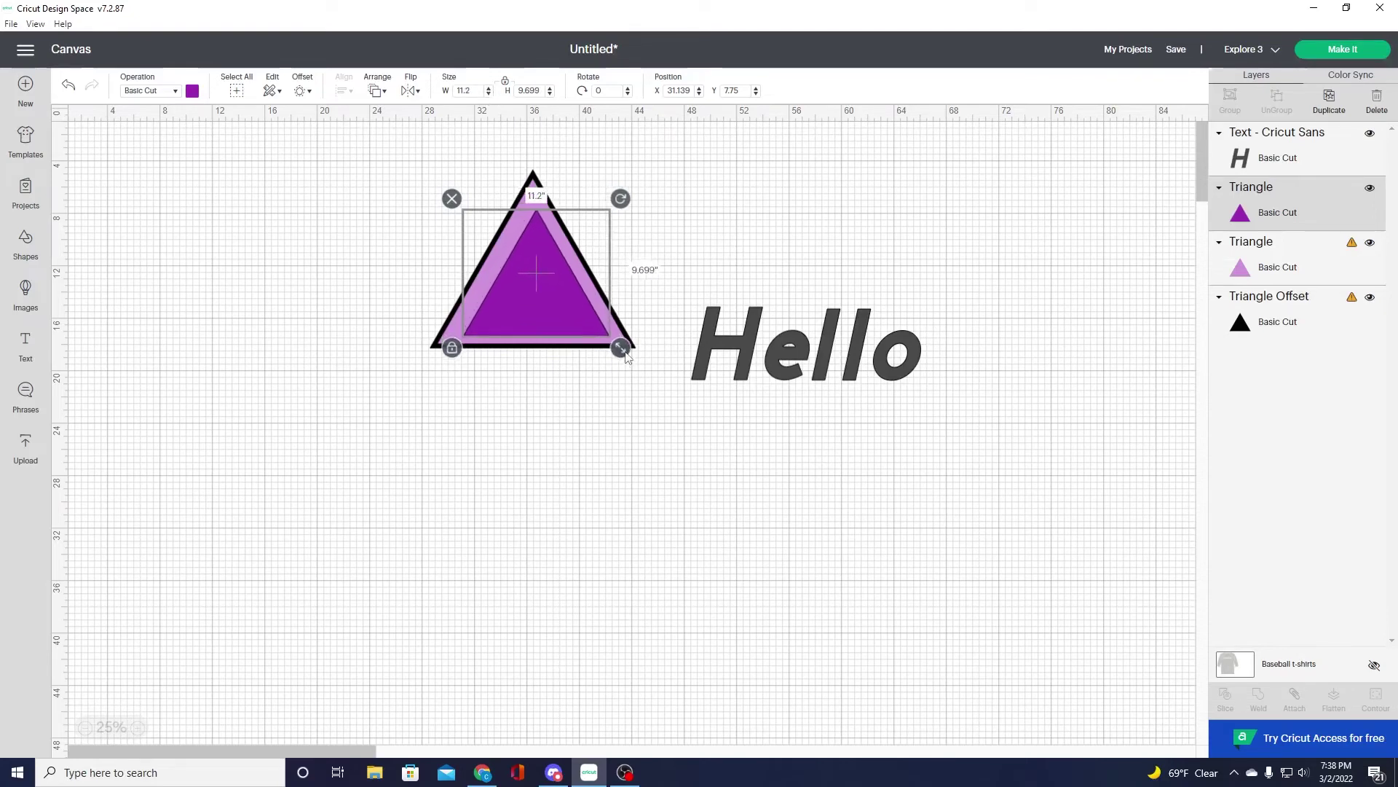
pyautogui.moveTo(622, 351)
pyautogui.mouseDown()
pyautogui.moveTo(734, 448)
pyautogui.moveTo(599, 336)
pyautogui.moveTo(612, 357)
pyautogui.mouseUp()
pyautogui.moveTo(570, 311); pyautogui.dragTo(562, 307)
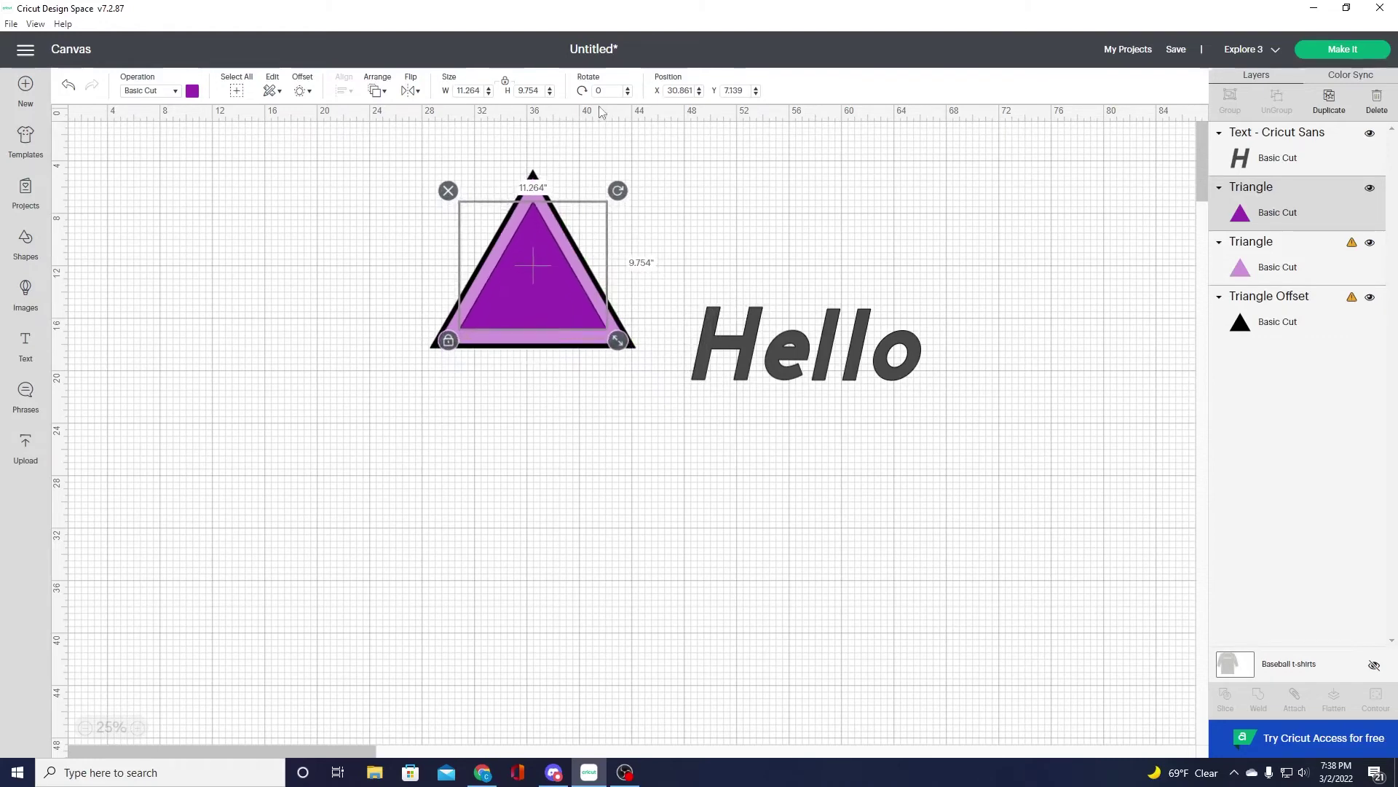
# - Rotate the dark purple triangle a few degrees back and forth, leaving it at about 359.55°
pyautogui.click(627, 88)
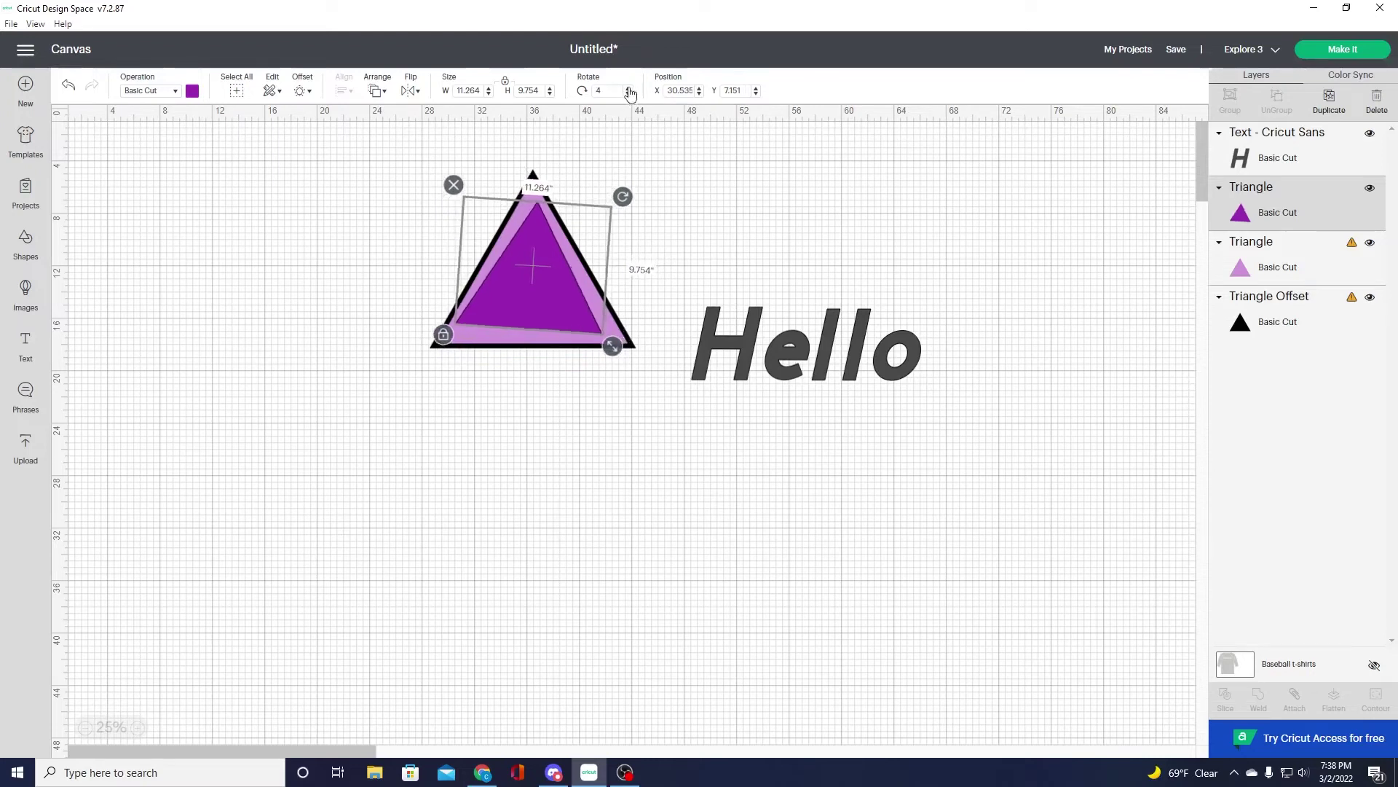
pyautogui.click(628, 87)
pyautogui.click(628, 87)
pyautogui.click(628, 87)
pyautogui.click(628, 93)
pyautogui.click(628, 93)
pyautogui.click(628, 93)
pyautogui.click(627, 93)
pyautogui.click(628, 93)
pyautogui.click(628, 93)
pyautogui.click(628, 93)
pyautogui.click(628, 93)
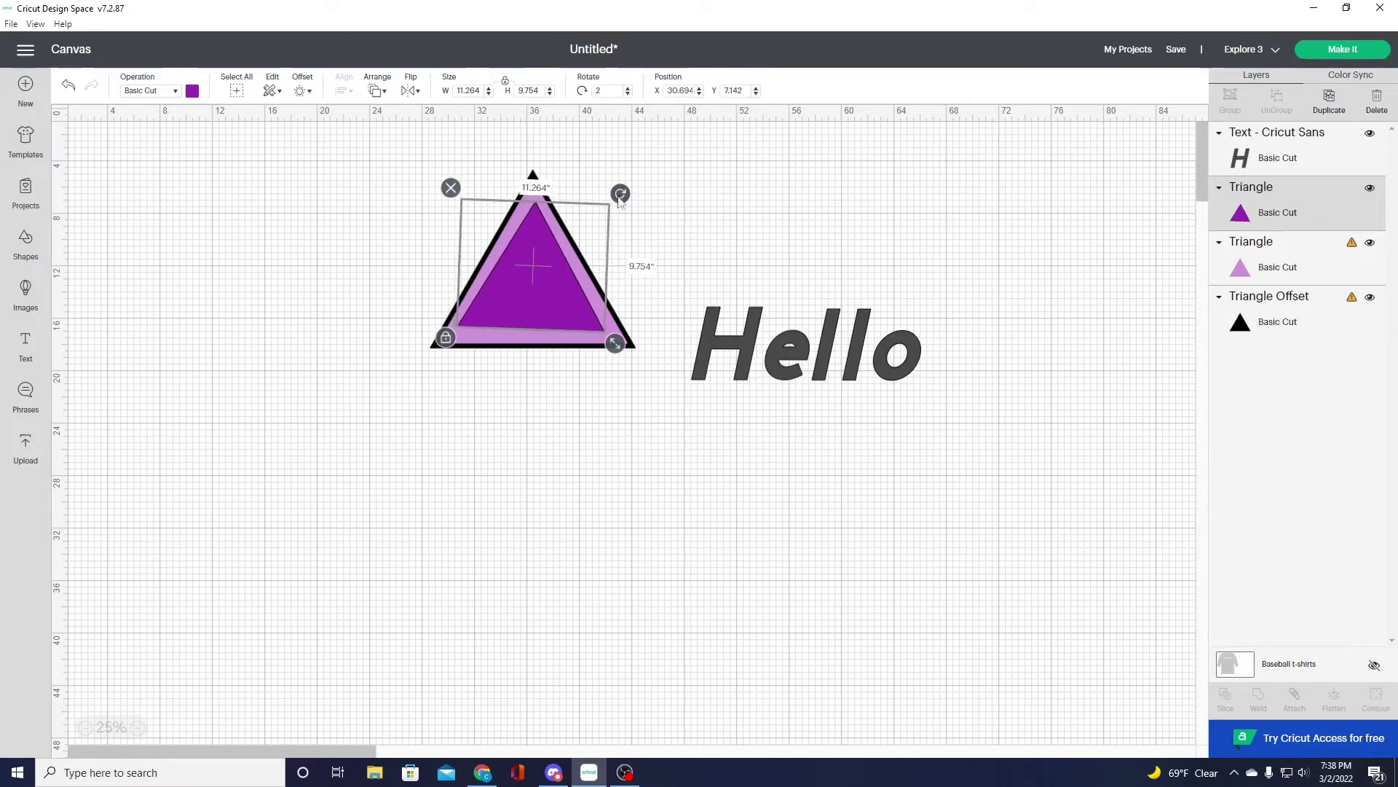
pyautogui.moveTo(620, 195)
pyautogui.mouseDown()
pyautogui.moveTo(638, 226)
pyautogui.moveTo(587, 313)
pyautogui.moveTo(531, 328)
pyautogui.moveTo(615, 211)
pyautogui.moveTo(603, 205)
pyautogui.mouseUp()
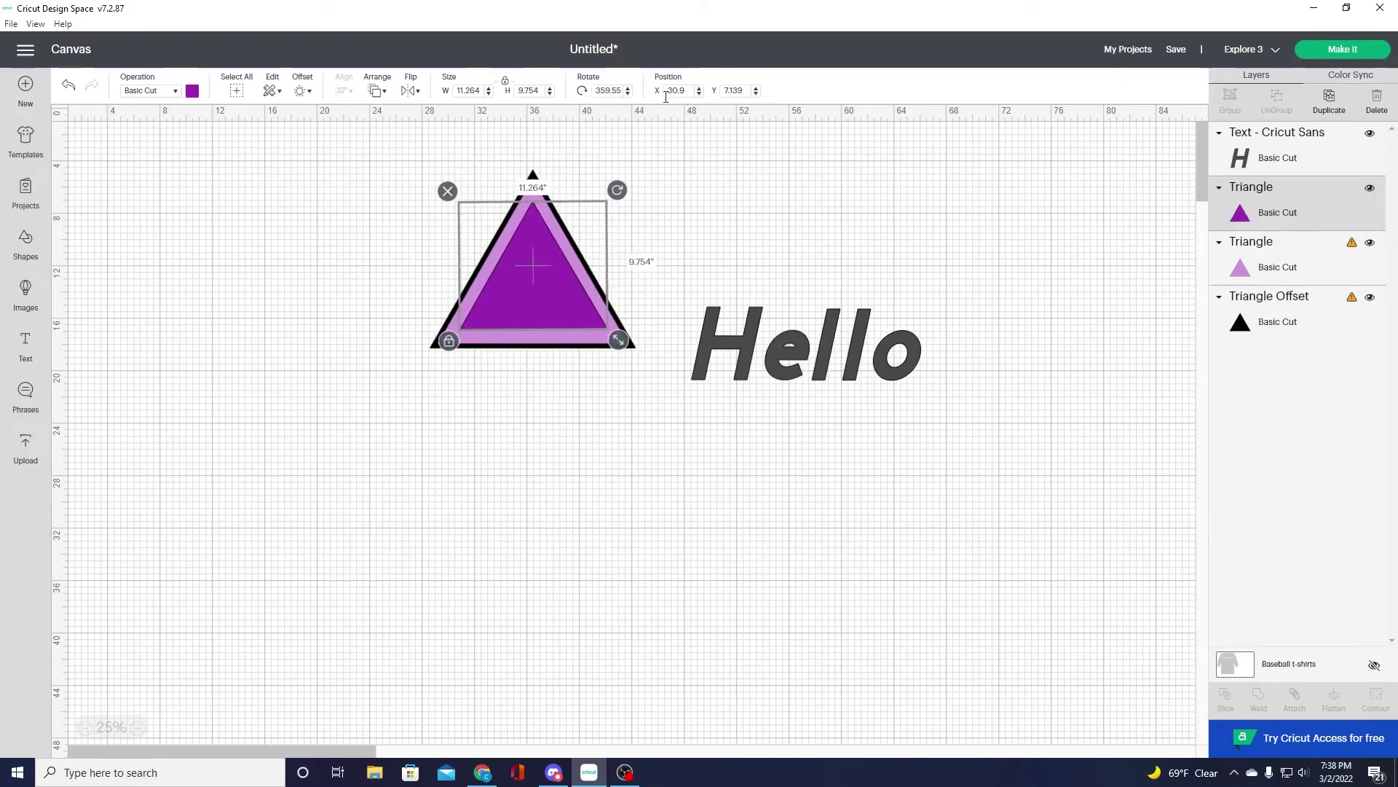
# - Select all three stacked triangles, shift them together to X 29.637, Y 4.522, and deselect them
pyautogui.moveTo(555, 123); pyautogui.dragTo(516, 195)
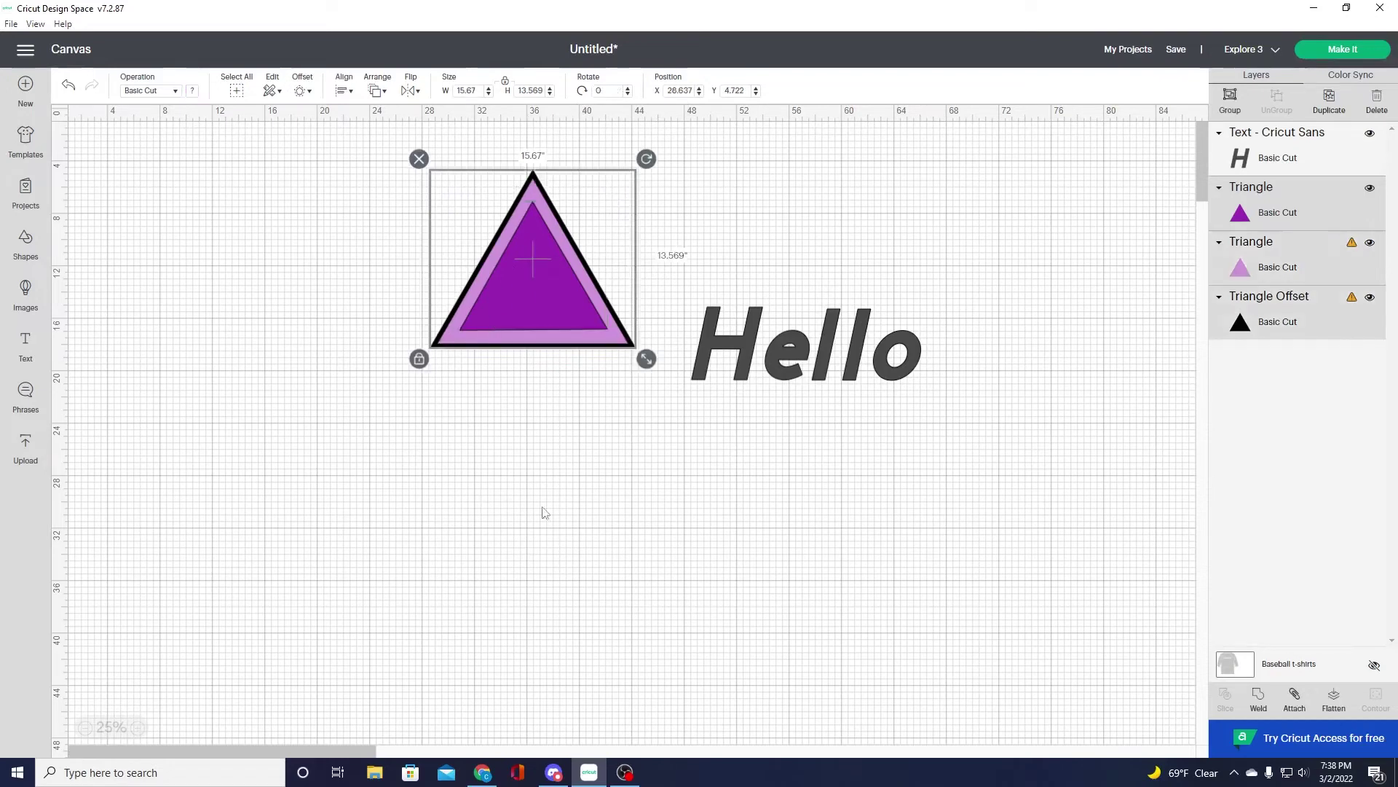
pyautogui.click(700, 88)
pyautogui.click(699, 88)
pyautogui.click(699, 88)
pyautogui.click(756, 93)
pyautogui.click(756, 94)
pyautogui.click(757, 93)
pyautogui.click(757, 93)
pyautogui.click(757, 93)
pyautogui.click(756, 94)
pyautogui.click(756, 93)
pyautogui.click(757, 88)
pyautogui.click(756, 88)
pyautogui.click(757, 89)
pyautogui.click(757, 88)
pyautogui.click(756, 88)
pyautogui.click(757, 88)
pyautogui.click(757, 88)
pyautogui.click(757, 88)
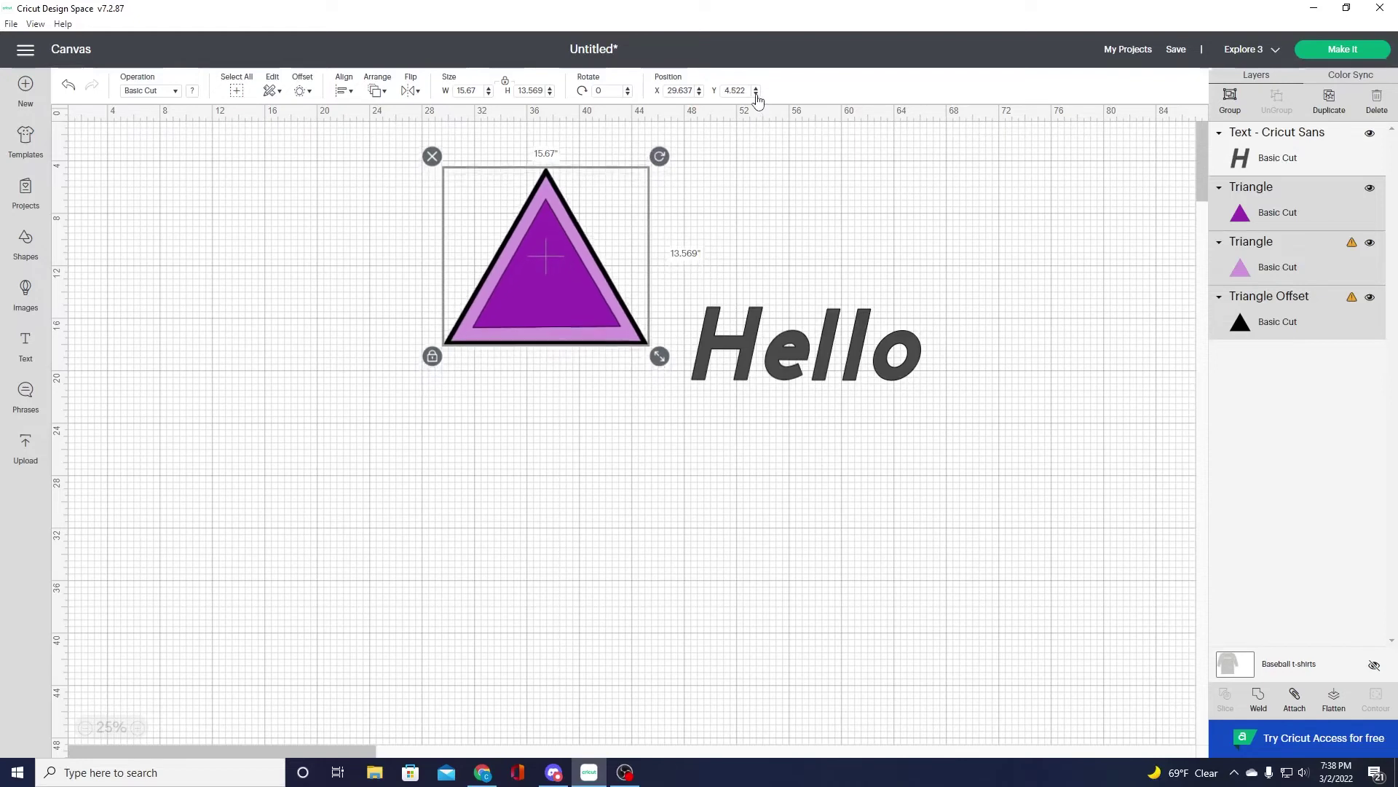
pyautogui.click(810, 264)
# - Move the dark purple triangle away from the stack to about X 5.5, Y 6.1 and highlight the layers one by one
pyautogui.moveTo(568, 268); pyautogui.dragTo(221, 251)
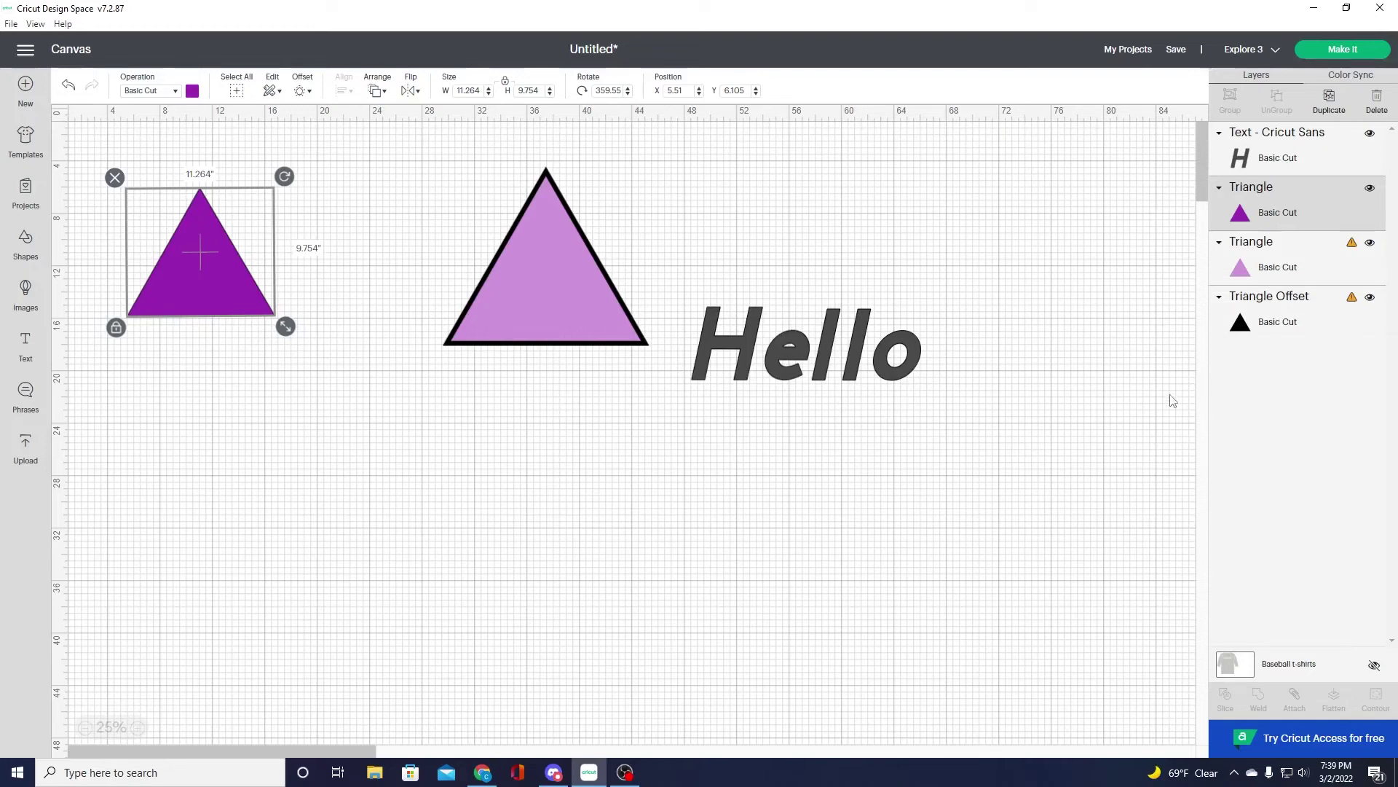
pyautogui.click(1243, 164)
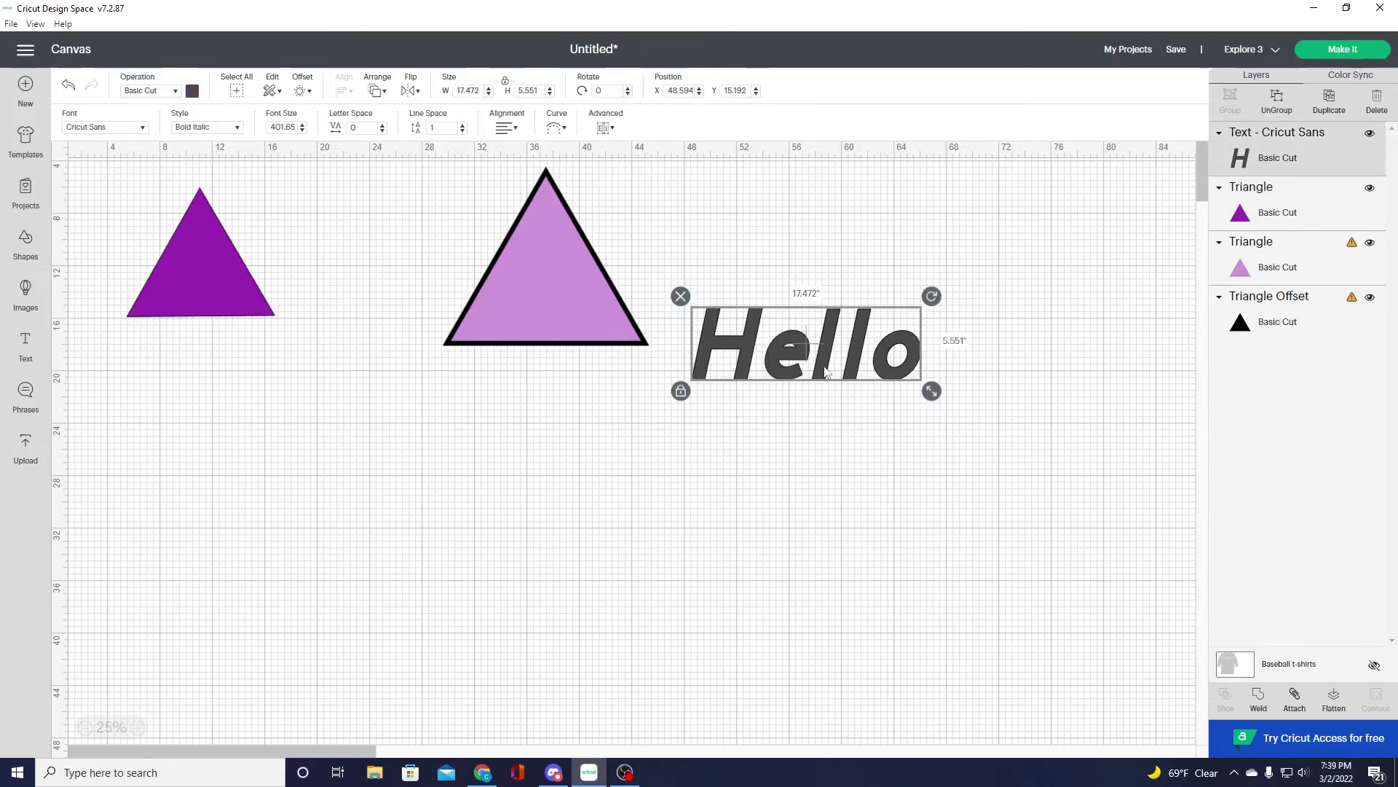
pyautogui.click(1241, 222)
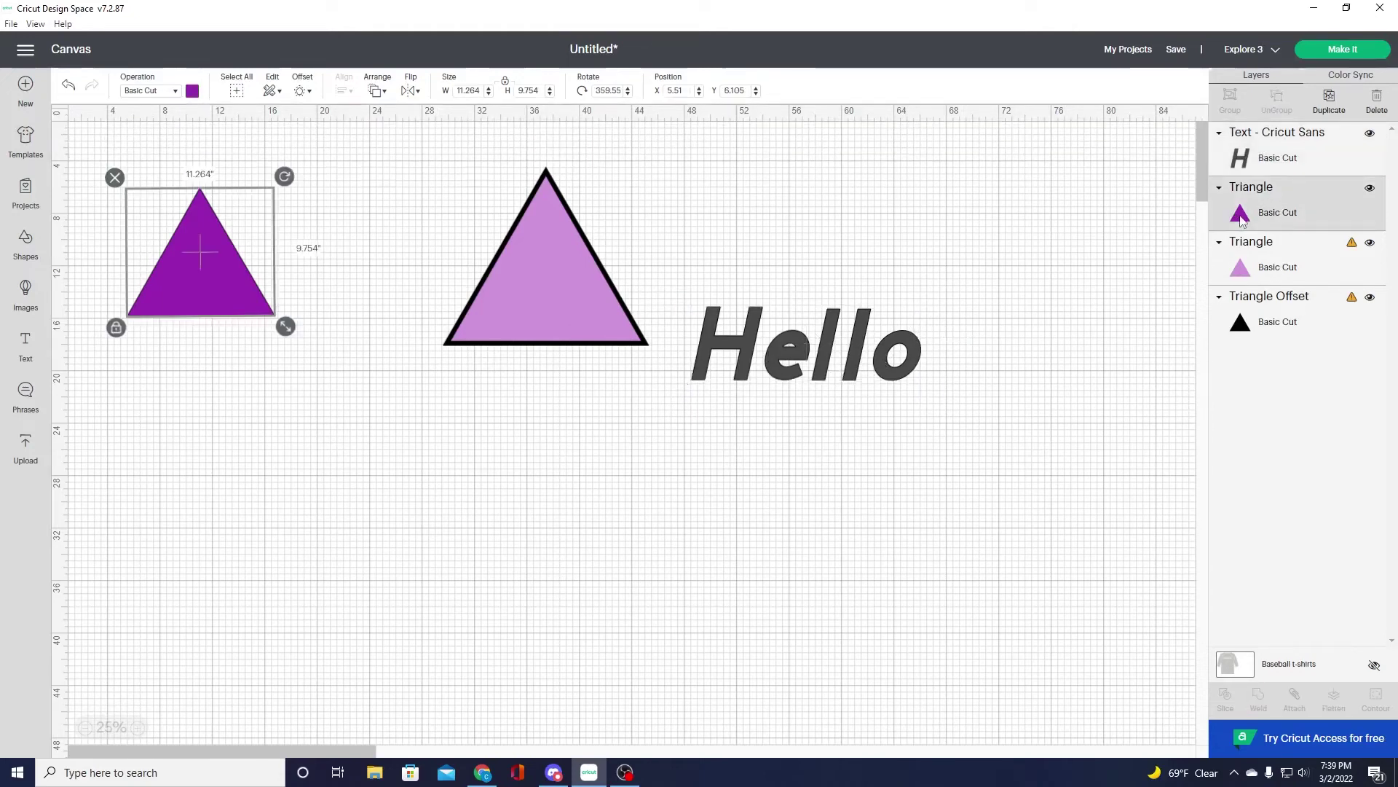
pyautogui.click(1271, 278)
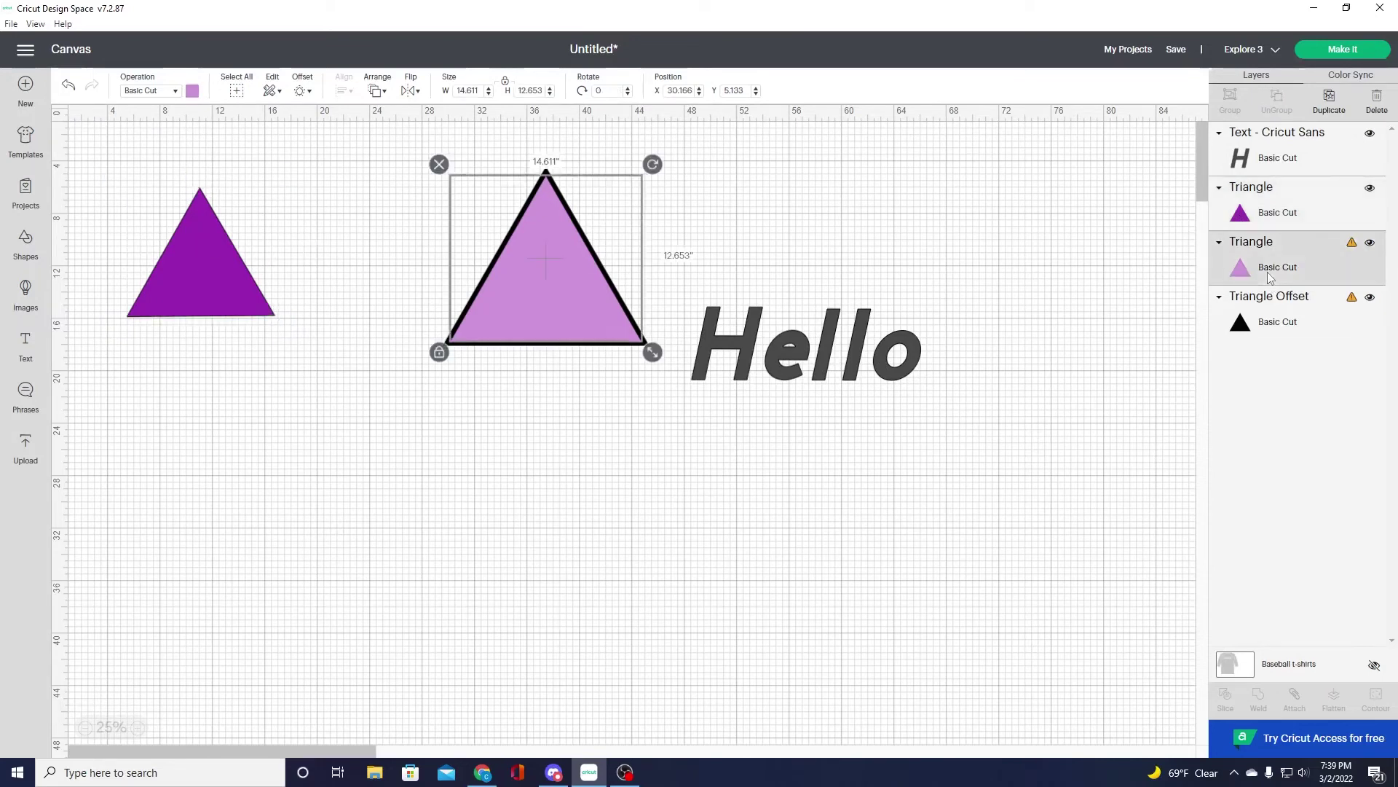
# - Set the operation of the black triangle offset to Standard Print Then Cut
pyautogui.click(1275, 332)
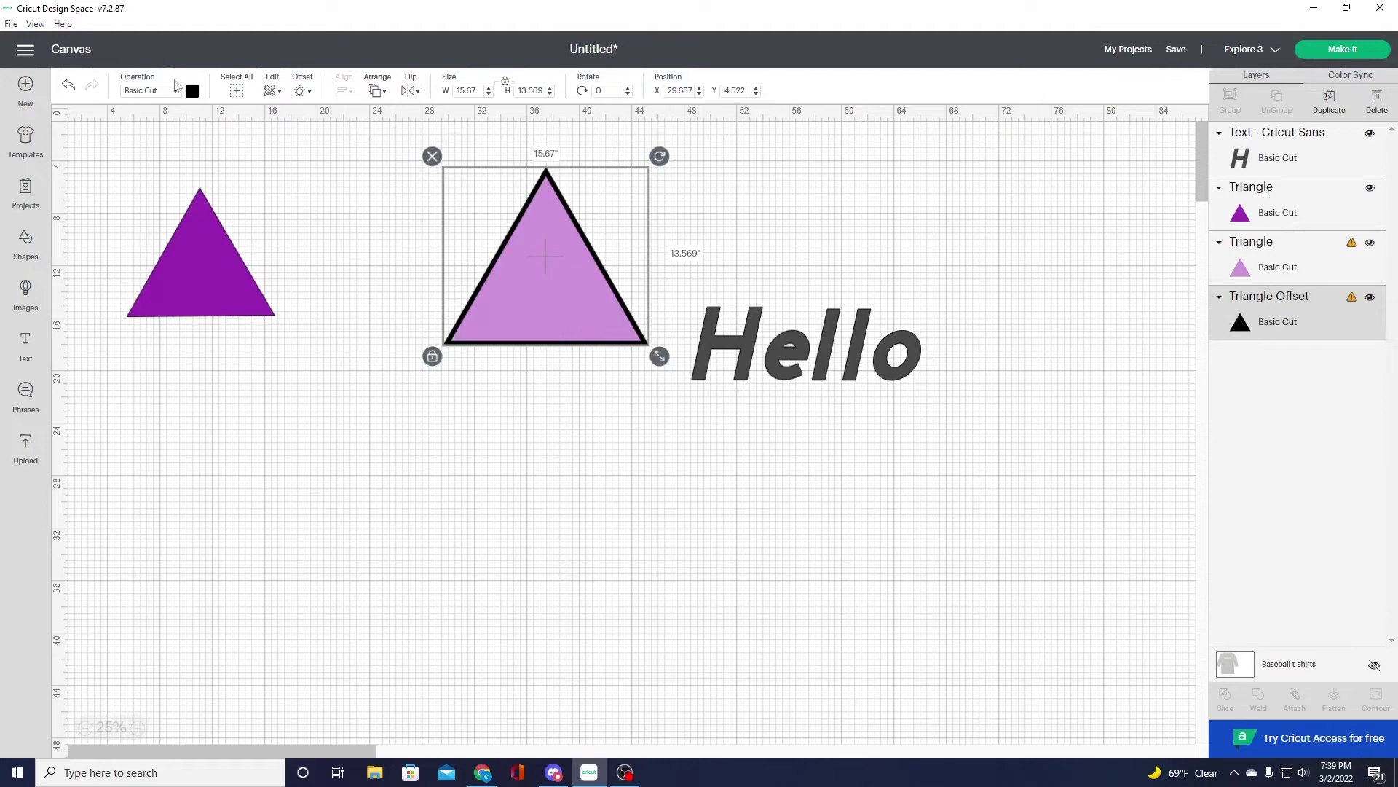
pyautogui.click(175, 92)
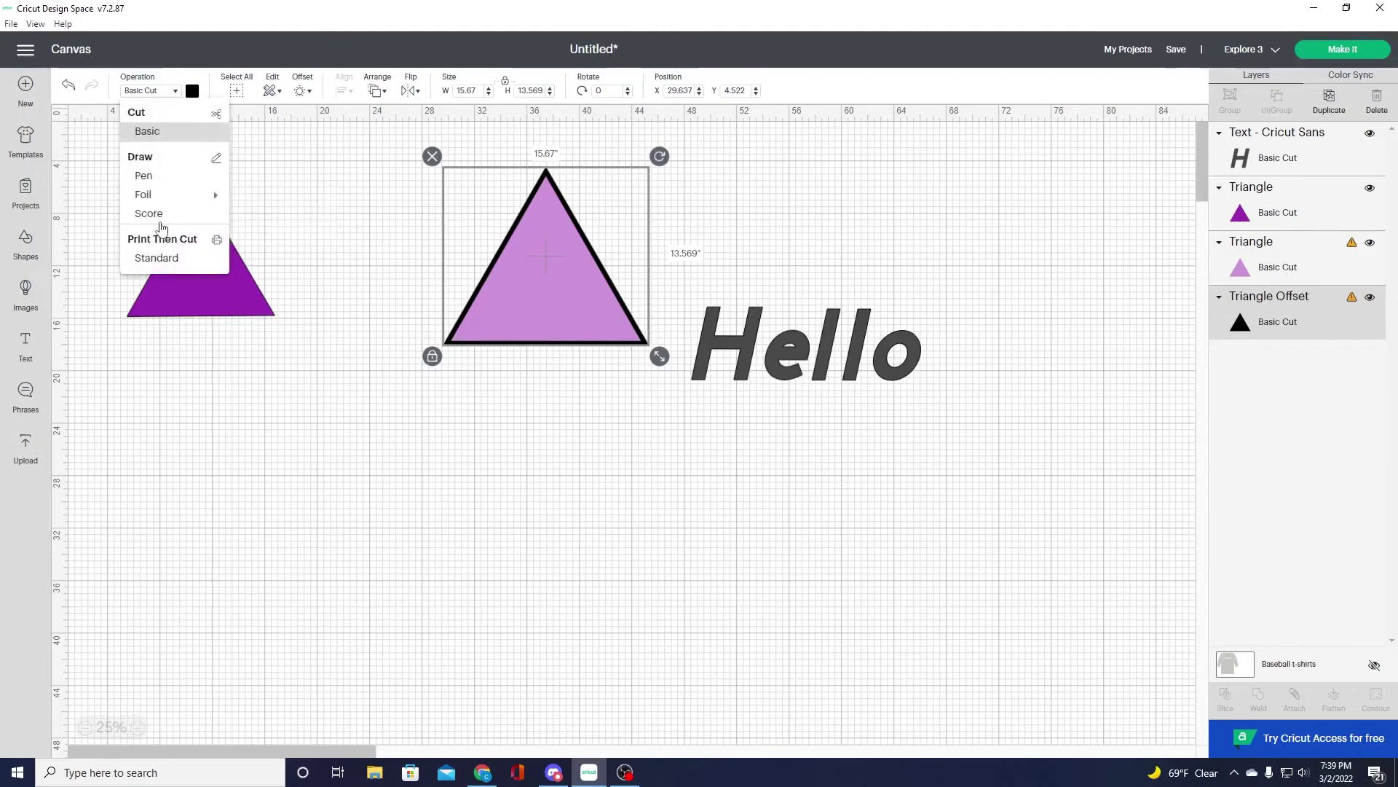
pyautogui.click(168, 260)
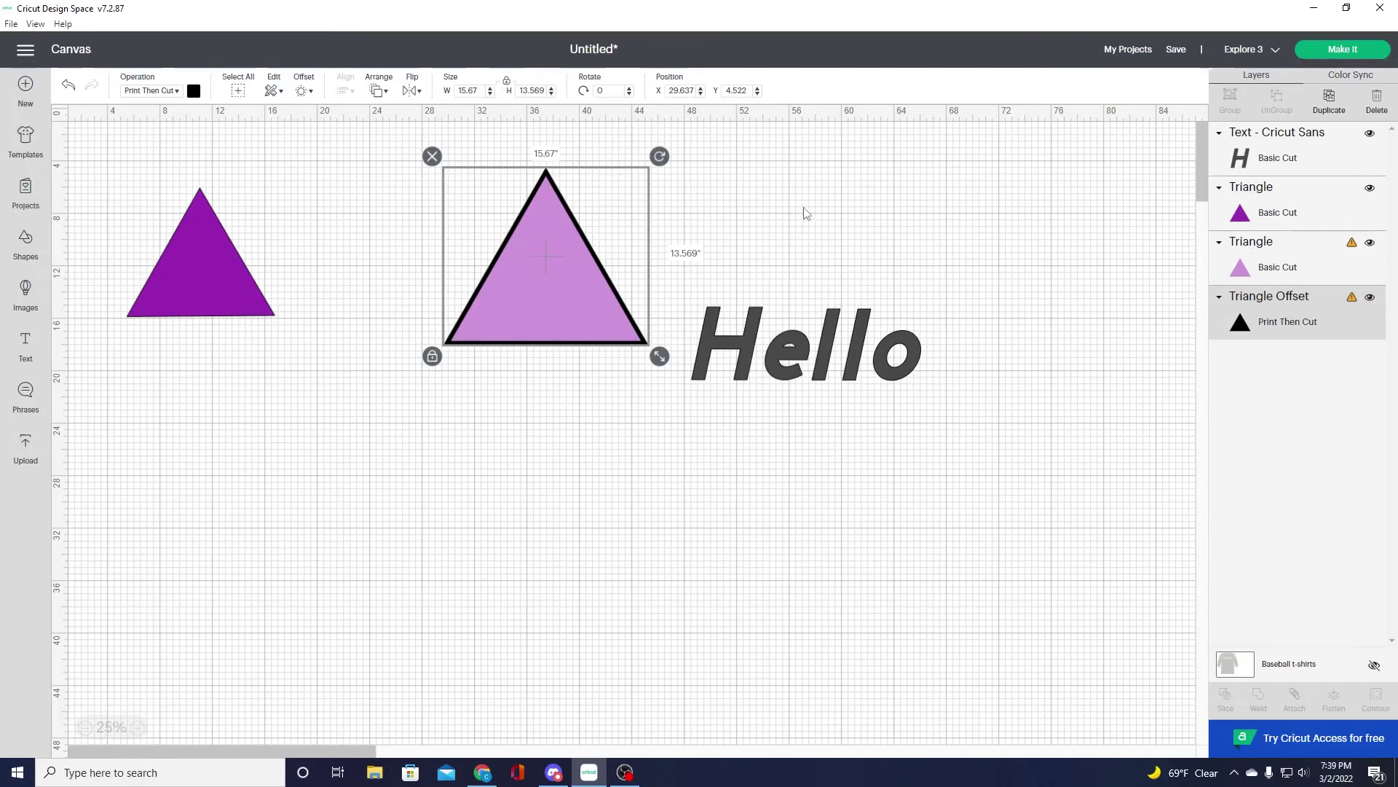
# - Highlight the triangle layers in turn, nudge the light purple triangle to about X 30.2, Y 5.1, and deselect it
pyautogui.click(1251, 212)
pyautogui.click(1258, 243)
pyautogui.click(1253, 321)
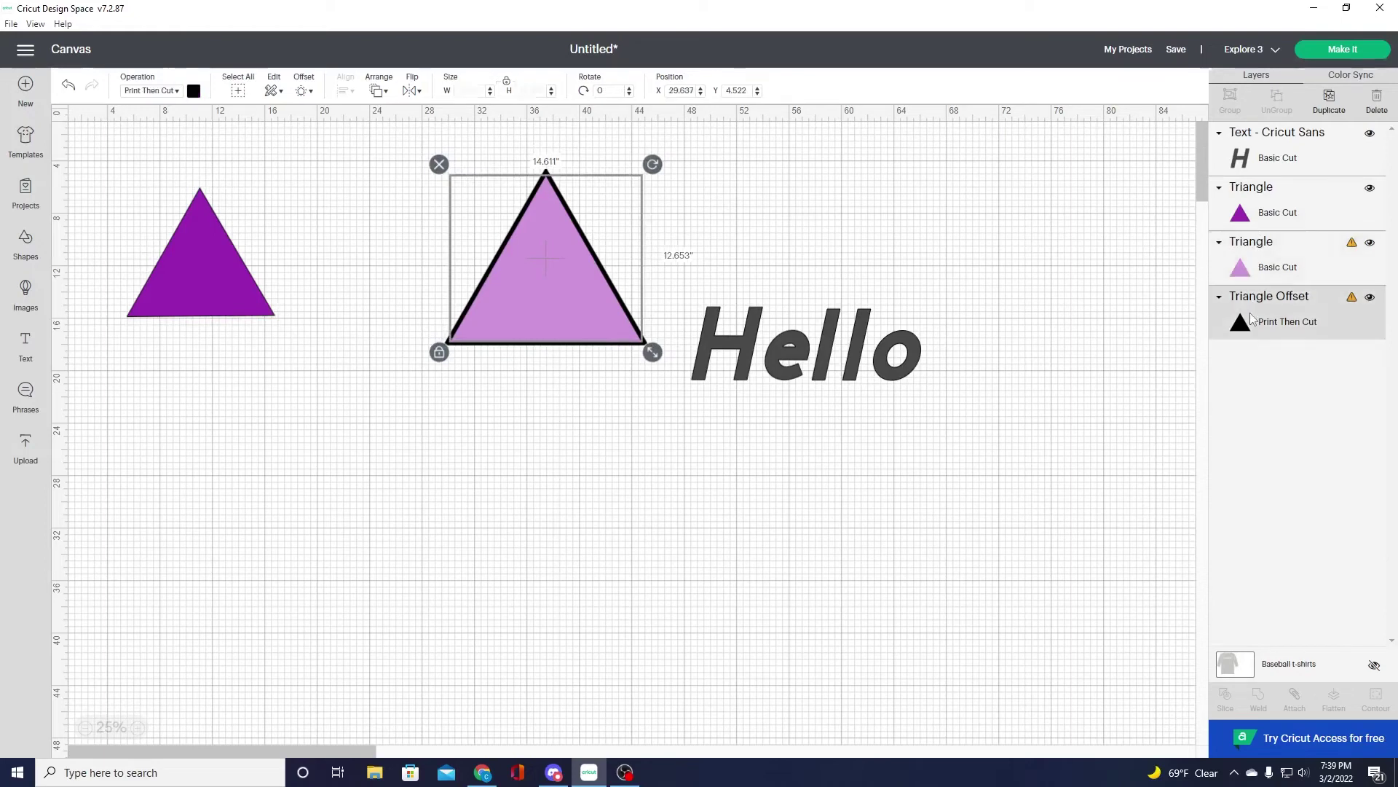
pyautogui.click(1272, 216)
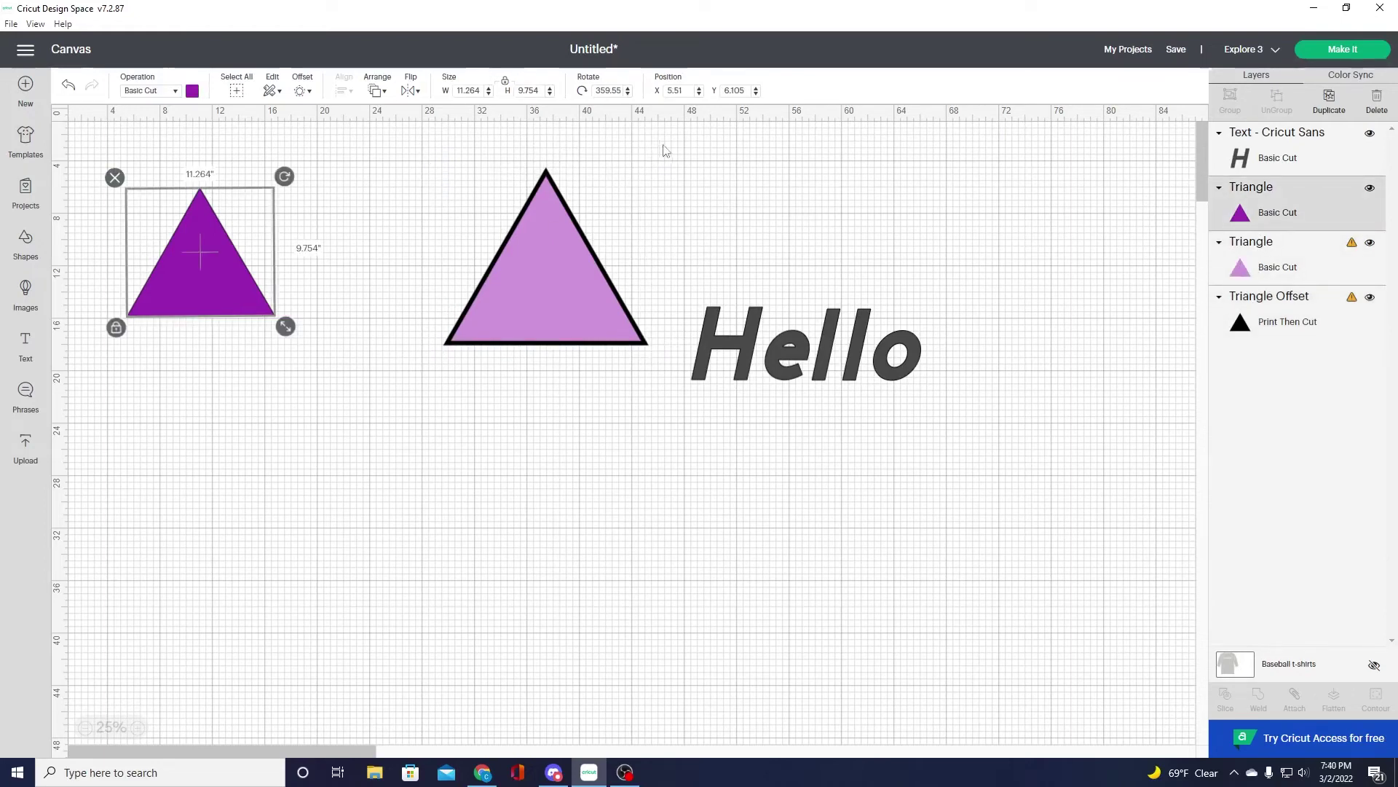
pyautogui.moveTo(456, 180)
pyautogui.mouseDown()
pyautogui.moveTo(469, 190)
pyautogui.moveTo(465, 246)
pyautogui.moveTo(457, 186)
pyautogui.mouseUp()
pyautogui.click(782, 217)
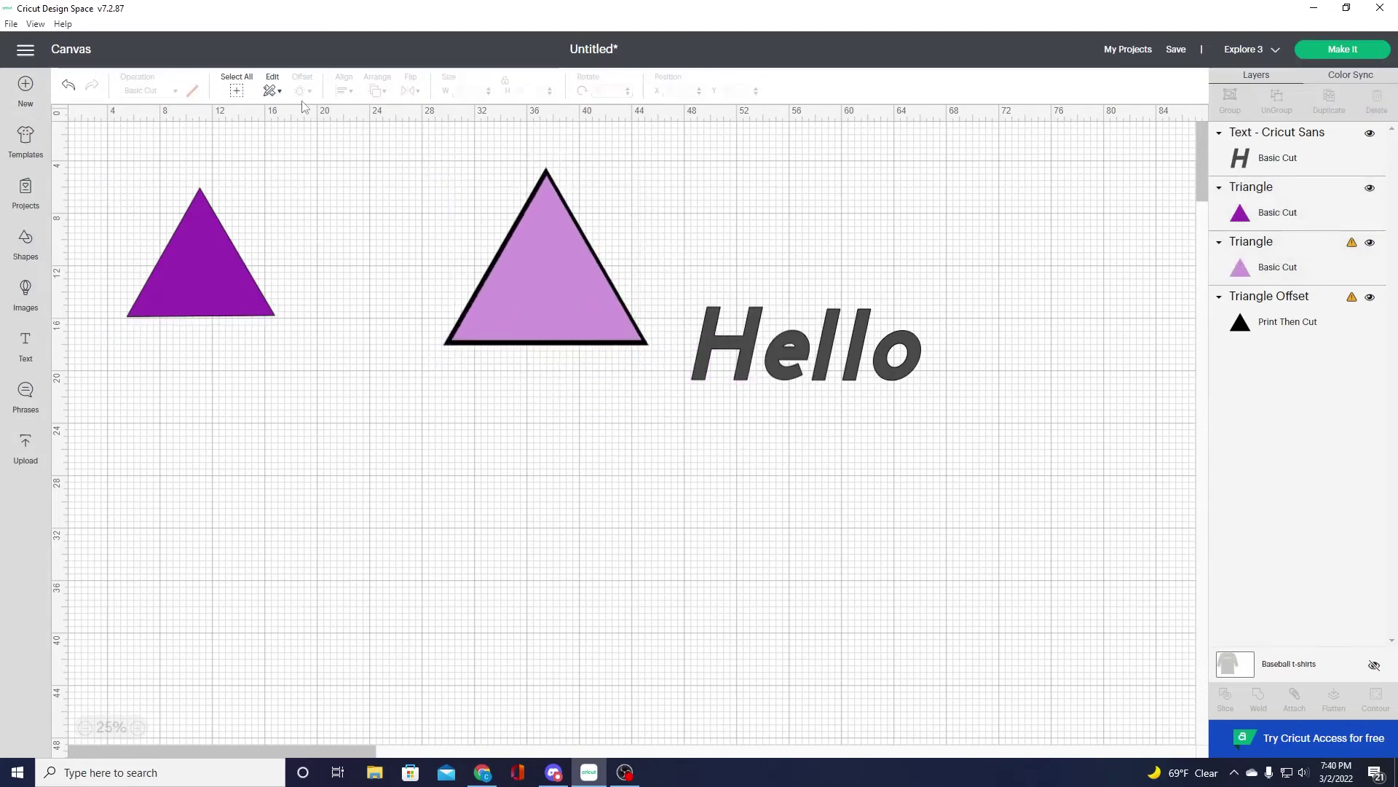
pyautogui.moveTo(557, 239); pyautogui.dragTo(557, 239)
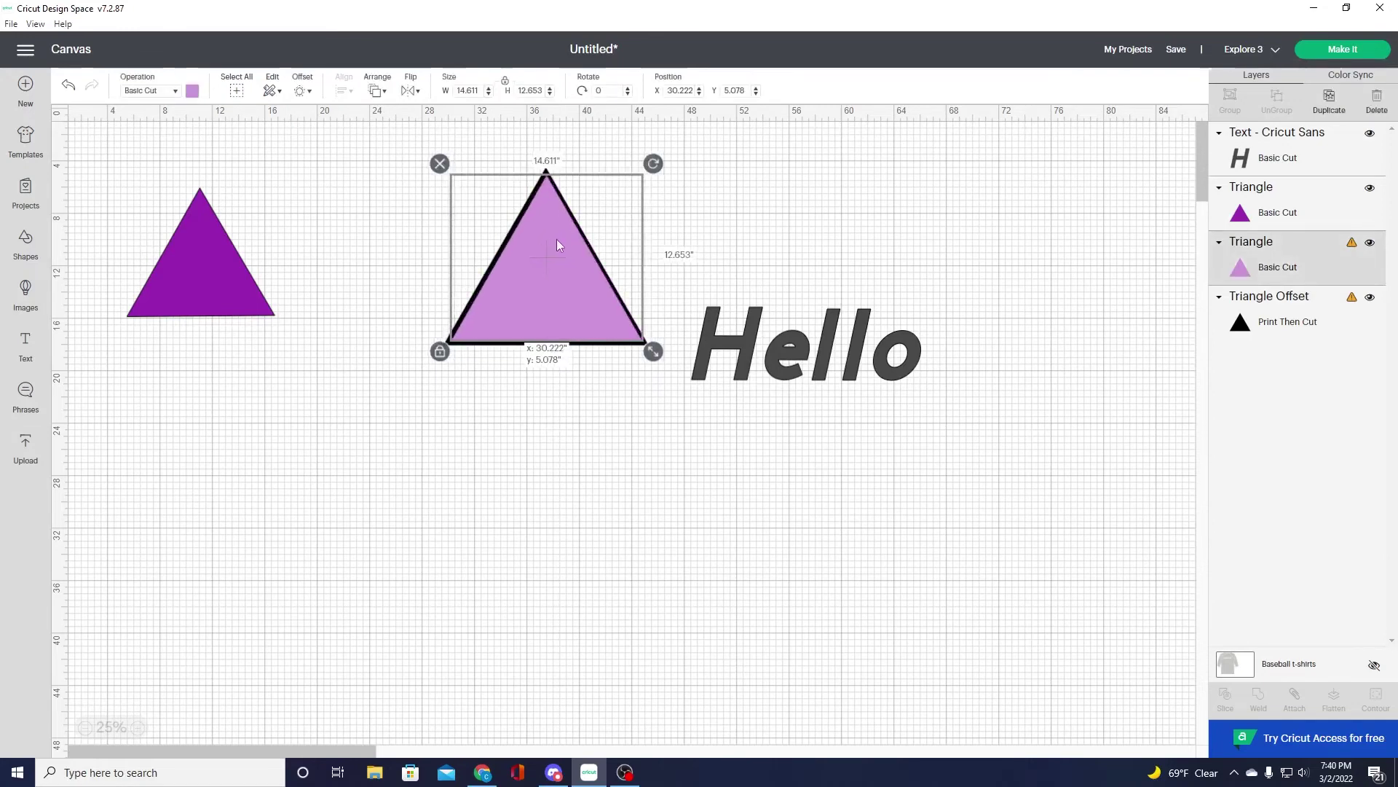
pyautogui.click(686, 224)
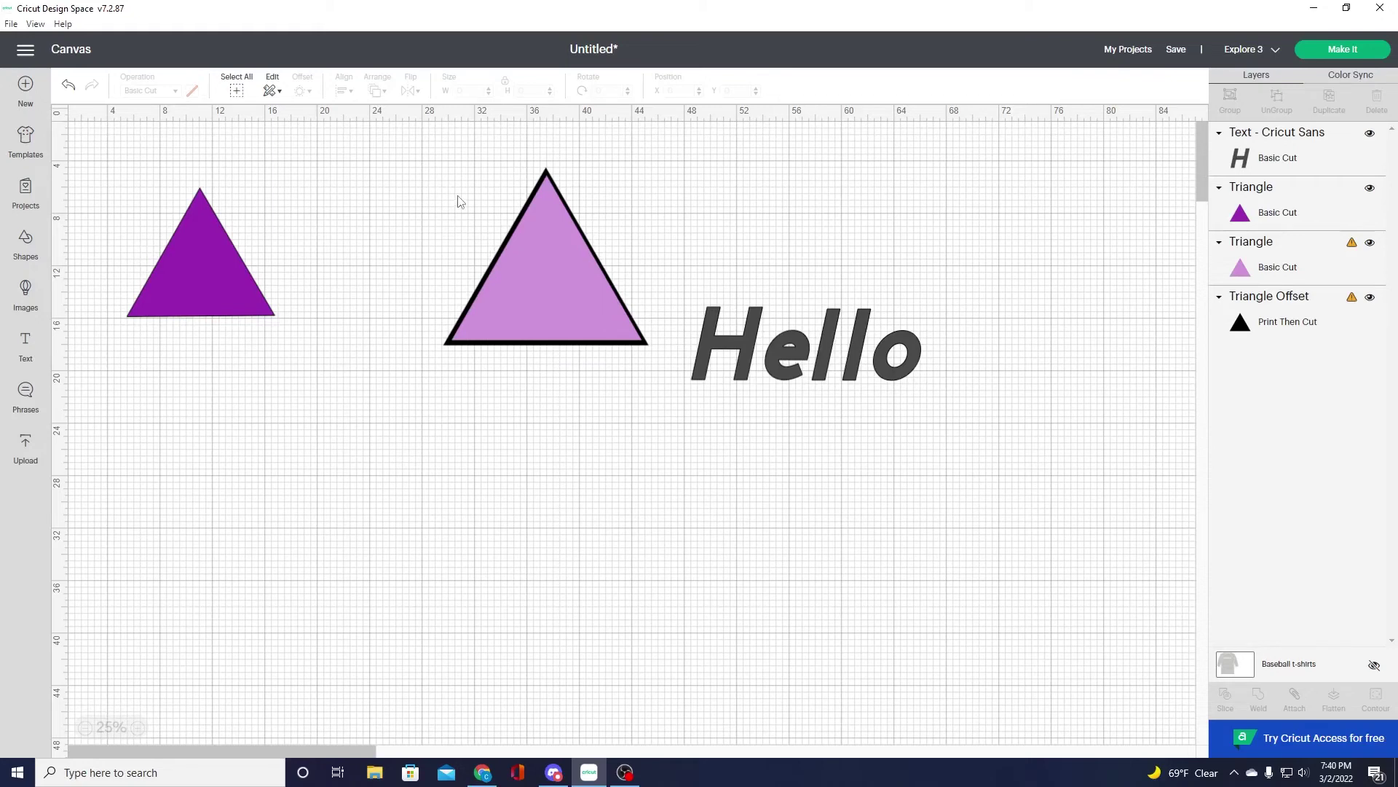
# - Select the light purple triangle together with its black offset and group them
pyautogui.click(1260, 198)
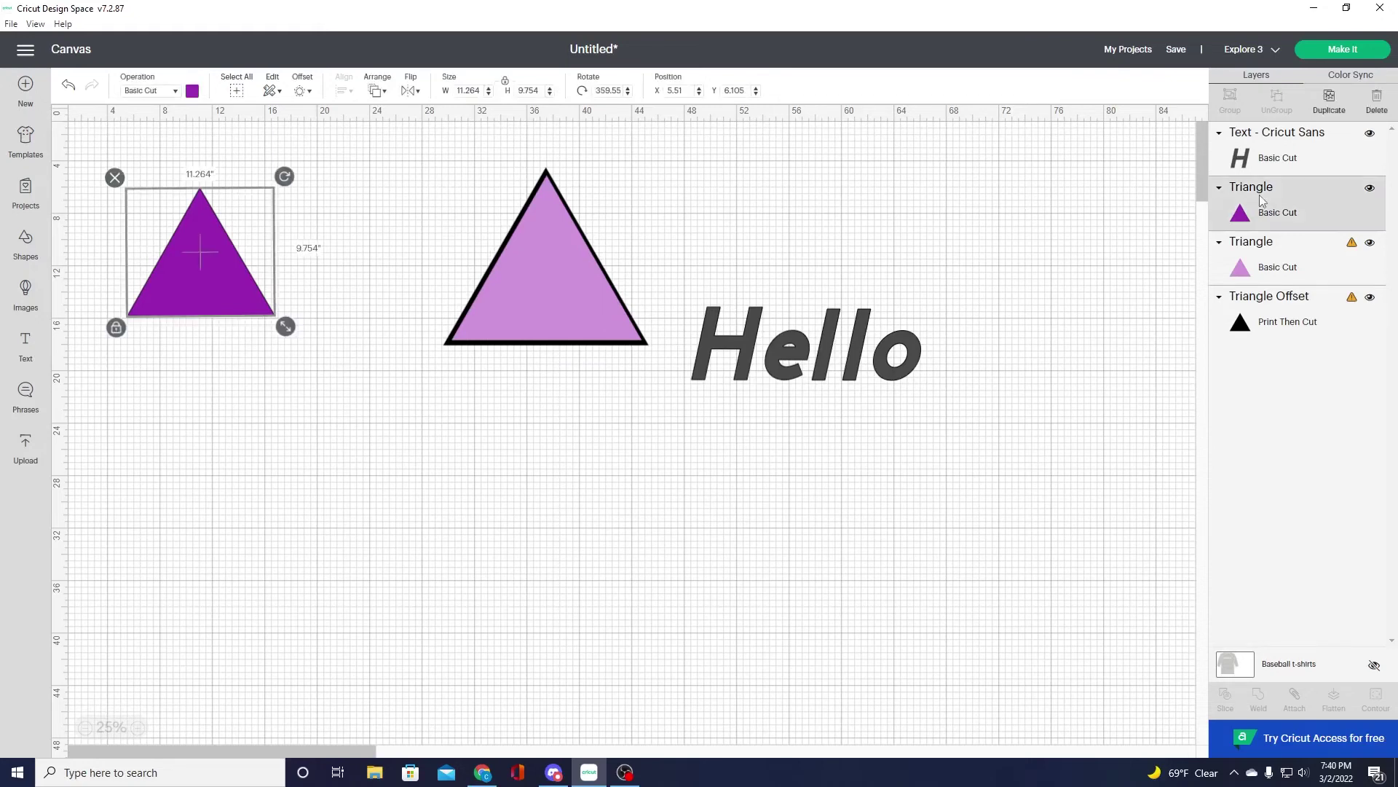
pyautogui.click(1255, 269)
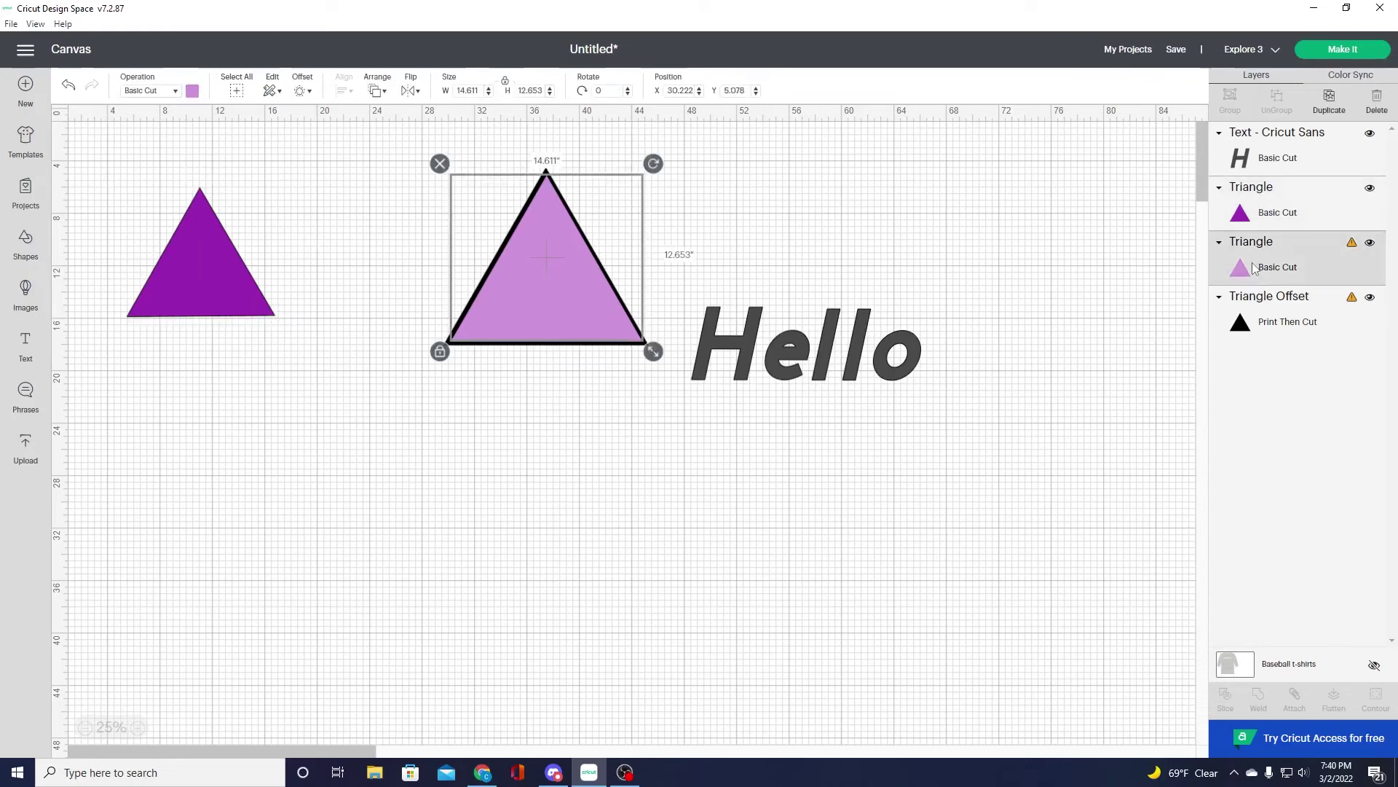
pyautogui.keyDown('shift'); pyautogui.click(1254, 322); pyautogui.keyUp('shift')
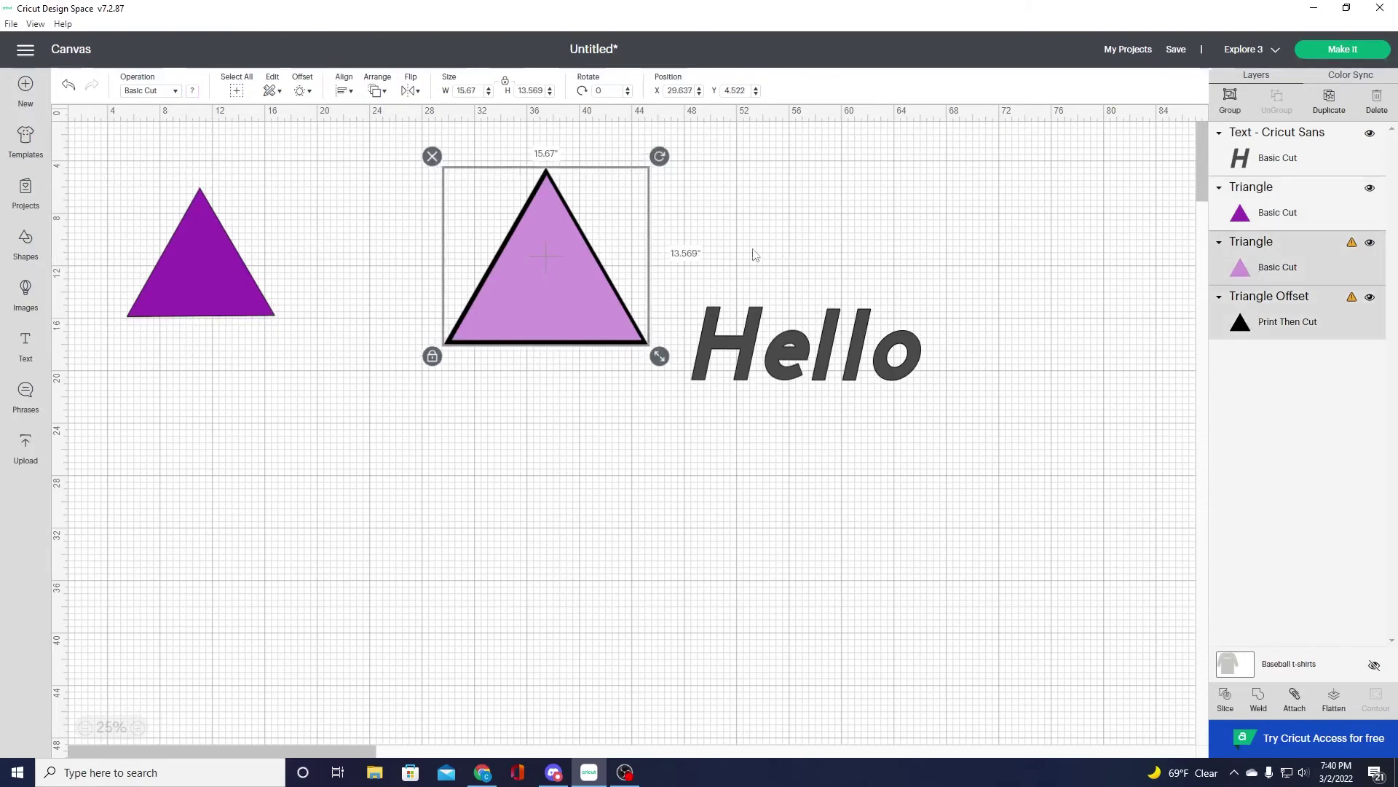
pyautogui.click(575, 434)
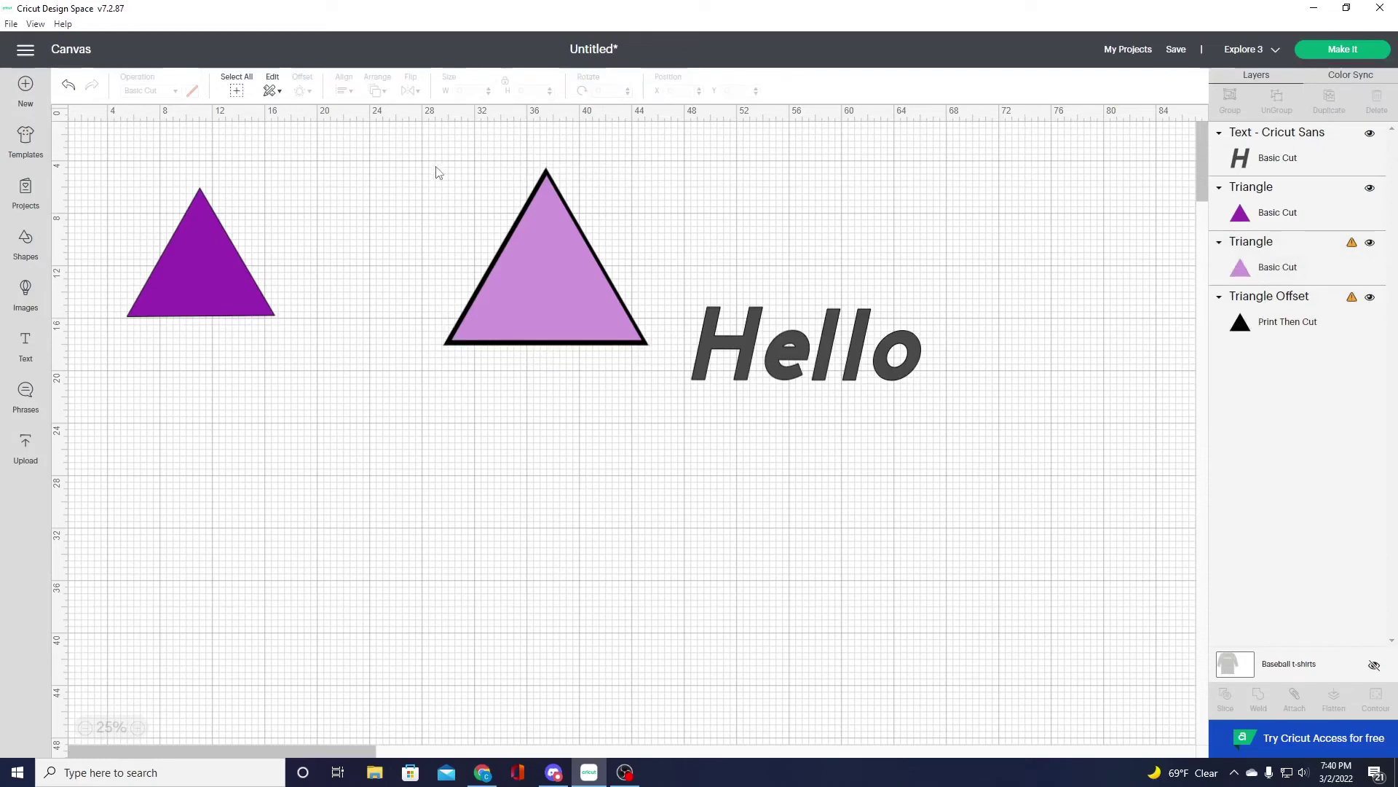
pyautogui.moveTo(424, 169); pyautogui.dragTo(655, 372)
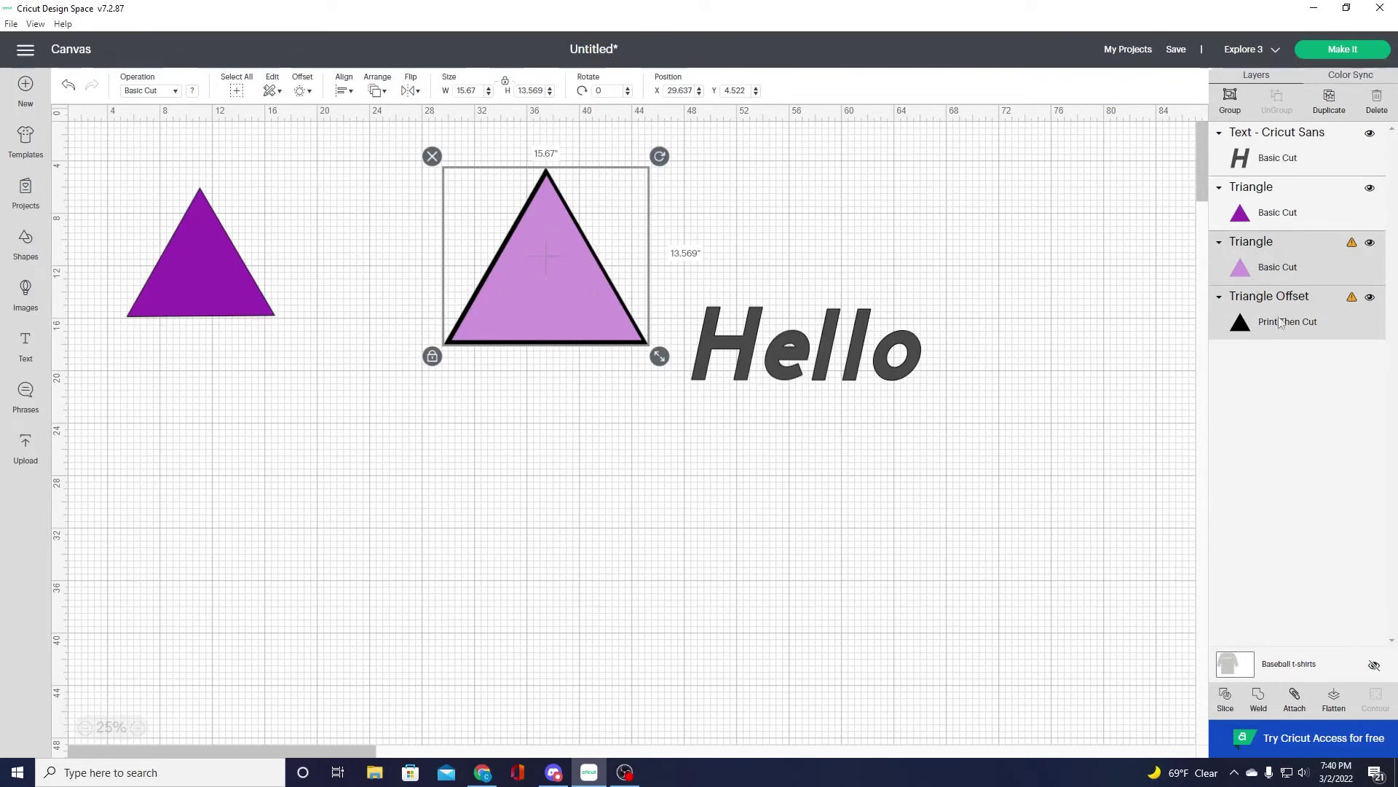
pyautogui.click(1231, 106)
pyautogui.click(1099, 475)
# - Shrink the grouped triangles to about 10.3 × 8.9 in and place them on top of the dark purple triangle
pyautogui.moveTo(627, 262); pyautogui.dragTo(497, 256)
pyautogui.moveTo(587, 352); pyautogui.dragTo(515, 292)
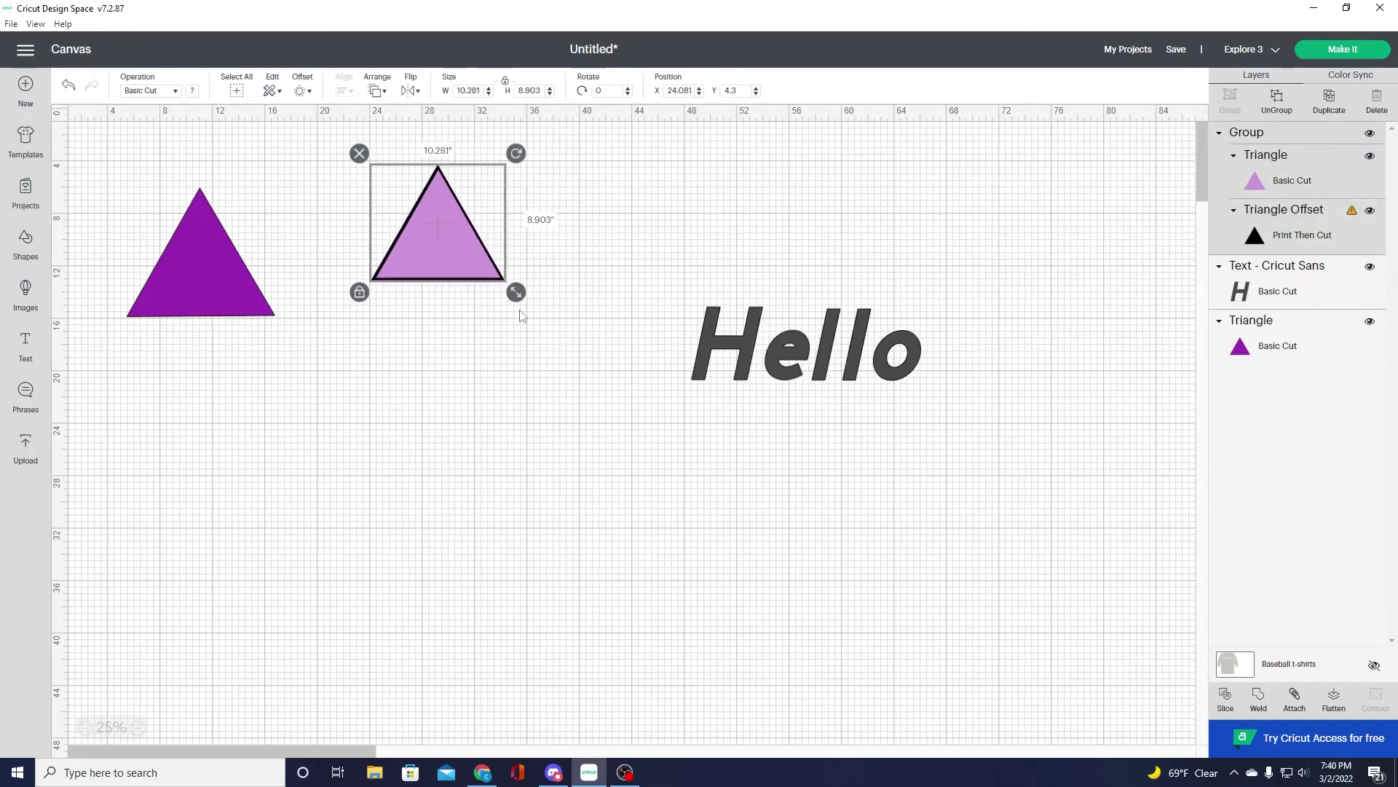
pyautogui.moveTo(447, 232); pyautogui.dragTo(213, 256)
pyautogui.click(386, 304)
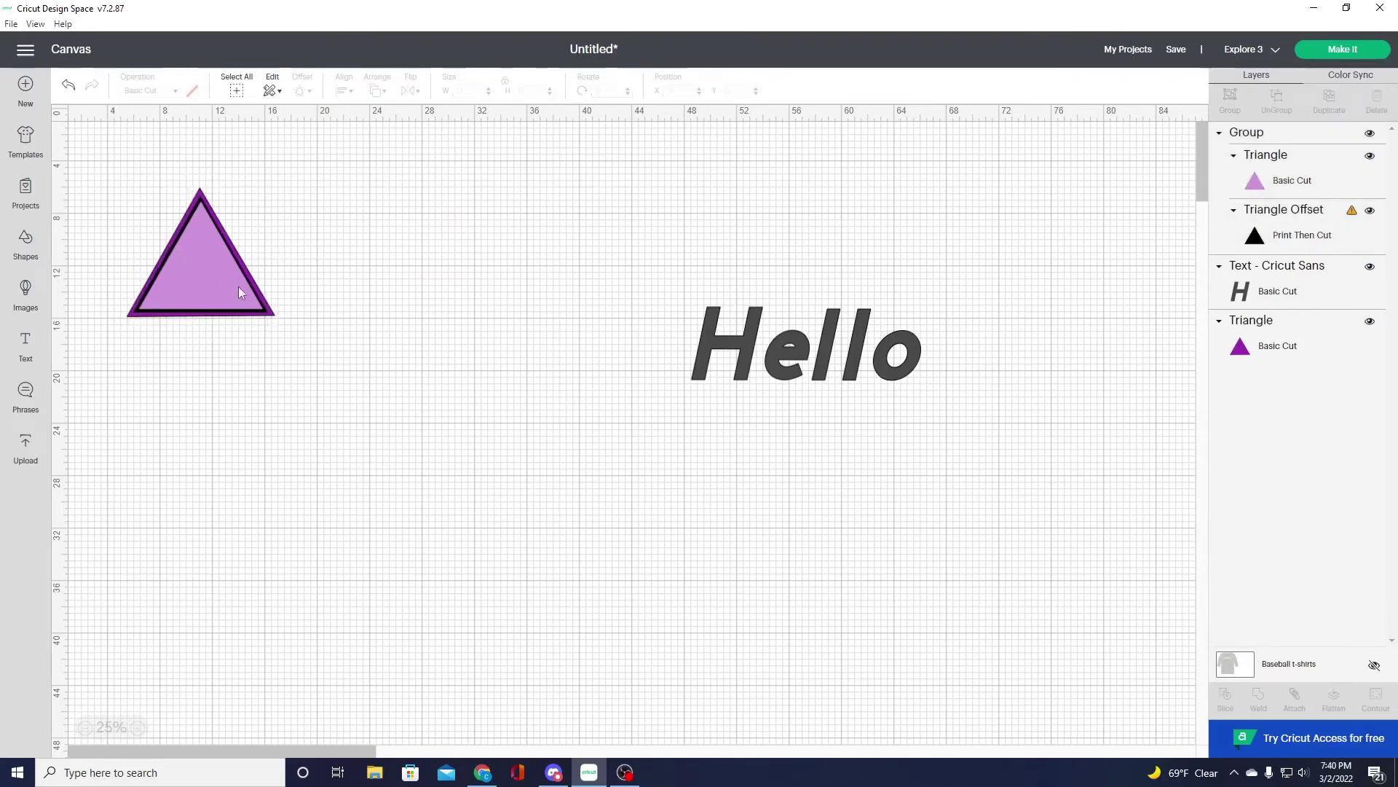
# - Move the group off the dark purple triangle, enlarging it to about 18.6 × 16.1 in at X 22.6, Y 1.6, and ungroup it
pyautogui.moveTo(216, 282); pyautogui.dragTo(434, 268)
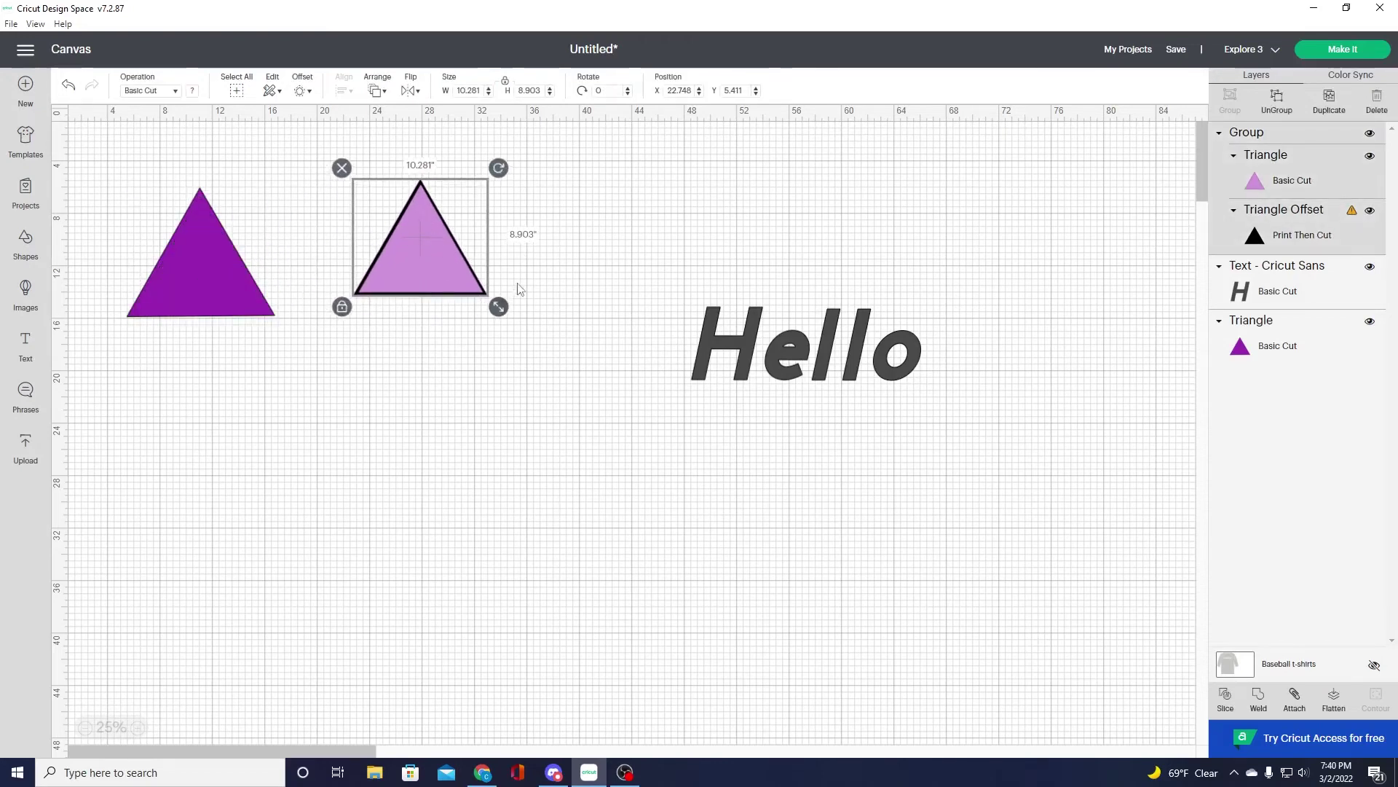
pyautogui.moveTo(499, 306)
pyautogui.mouseDown()
pyautogui.moveTo(607, 401)
pyautogui.moveTo(491, 297)
pyautogui.moveTo(488, 269)
pyautogui.moveTo(499, 279)
pyautogui.mouseUp()
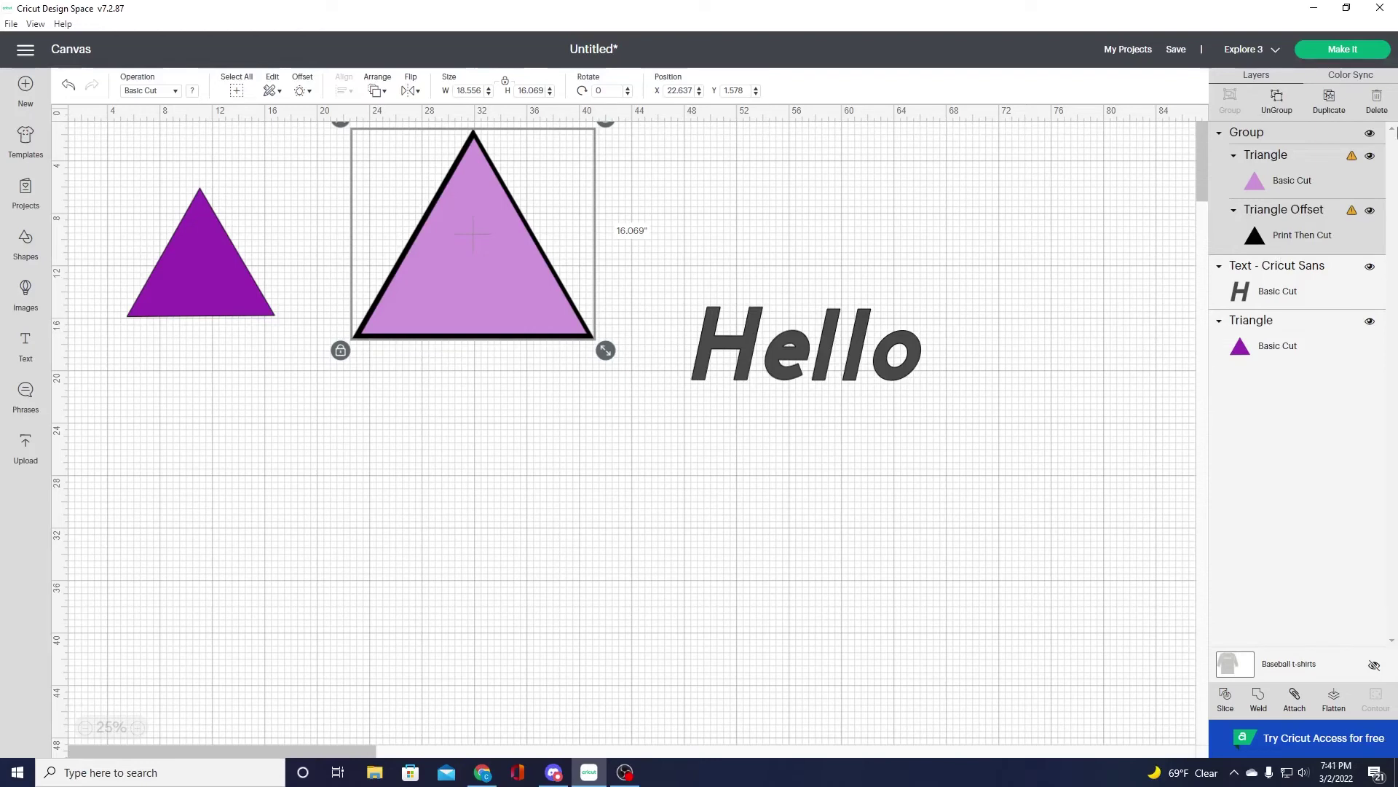
pyautogui.click(1277, 106)
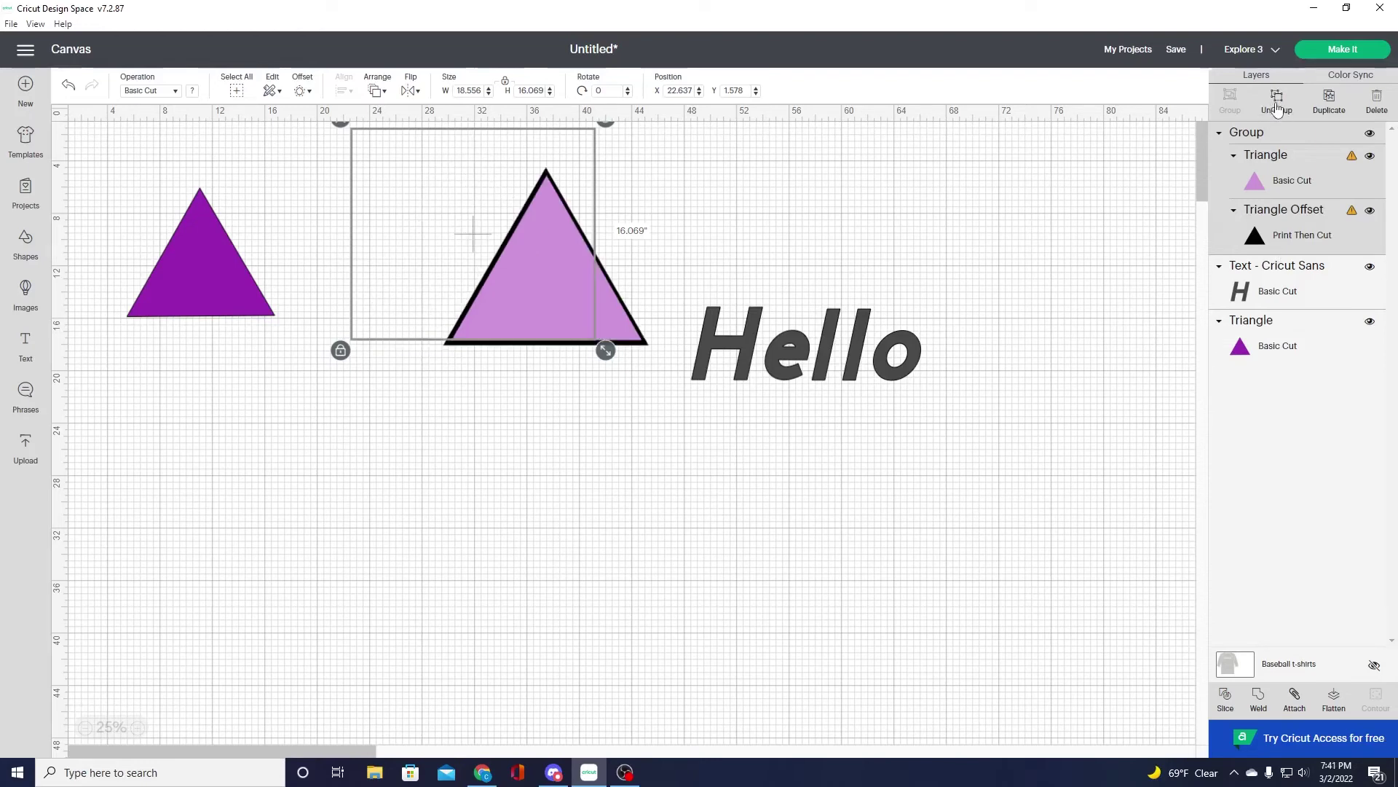
# - Duplicate the light purple triangle, place the copy below the original at about X 23.7, Y 18.8, and delete the copy
pyautogui.moveTo(496, 241)
pyautogui.mouseDown()
pyautogui.moveTo(830, 247)
pyautogui.moveTo(433, 248)
pyautogui.moveTo(617, 240)
pyautogui.moveTo(494, 240)
pyautogui.mouseUp()
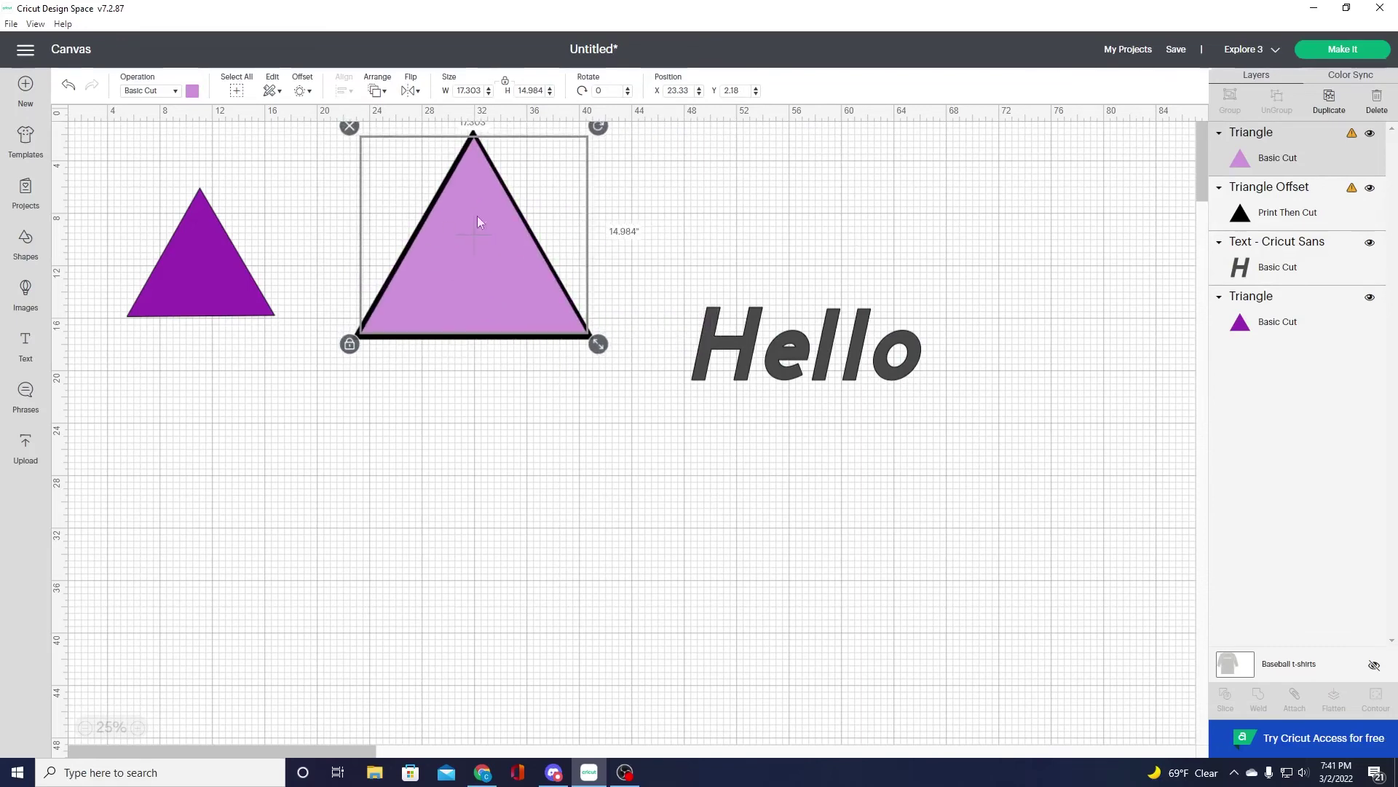
pyautogui.click(1329, 106)
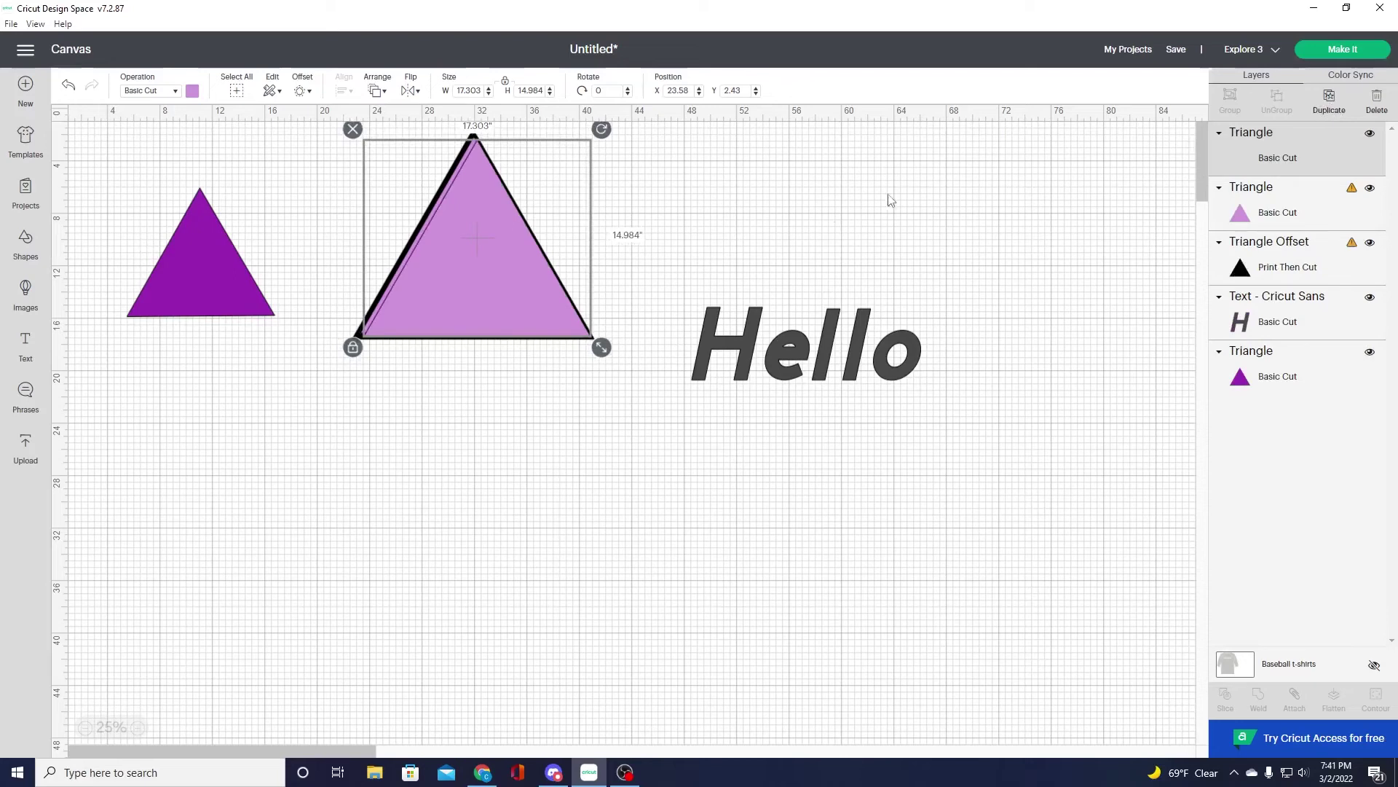
pyautogui.moveTo(550, 264); pyautogui.dragTo(785, 255)
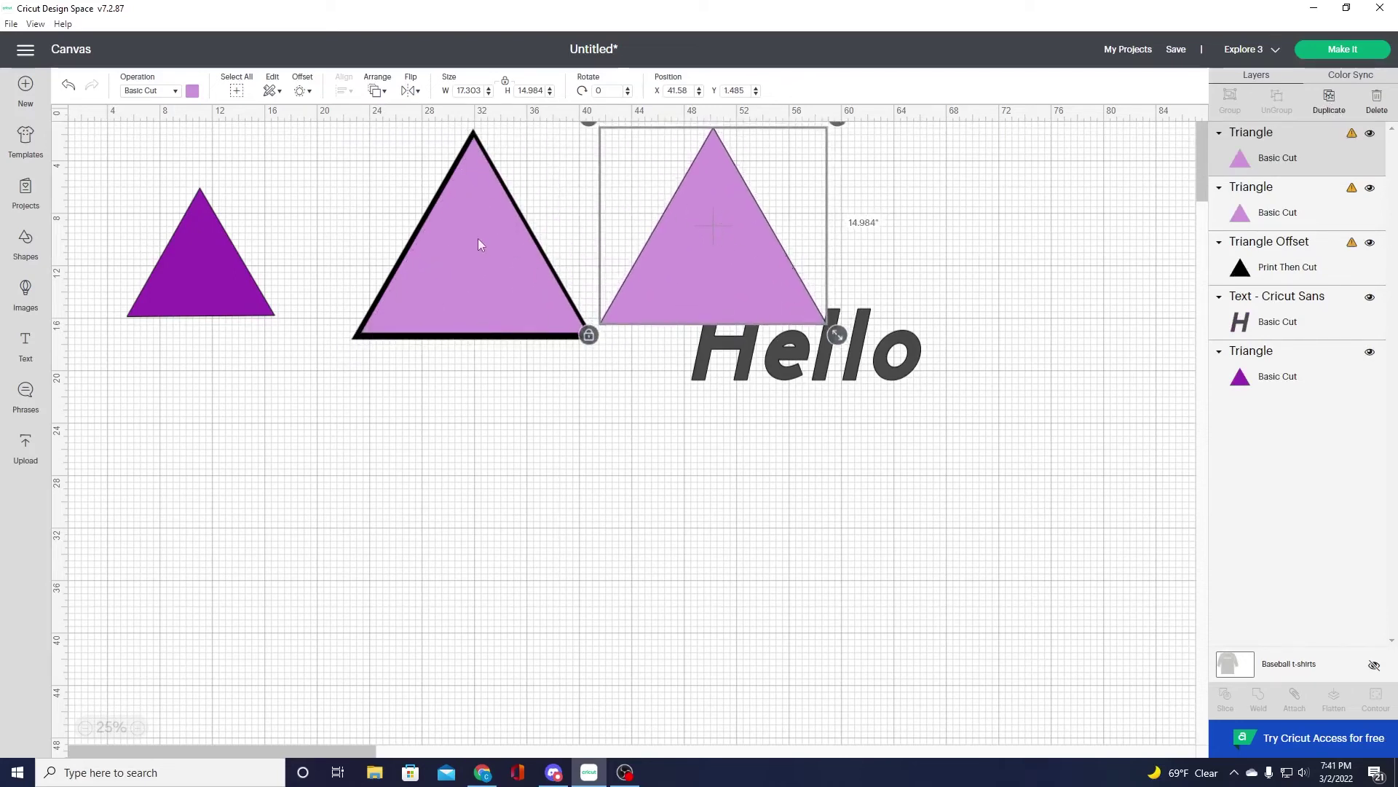
pyautogui.moveTo(733, 263); pyautogui.dragTo(496, 485)
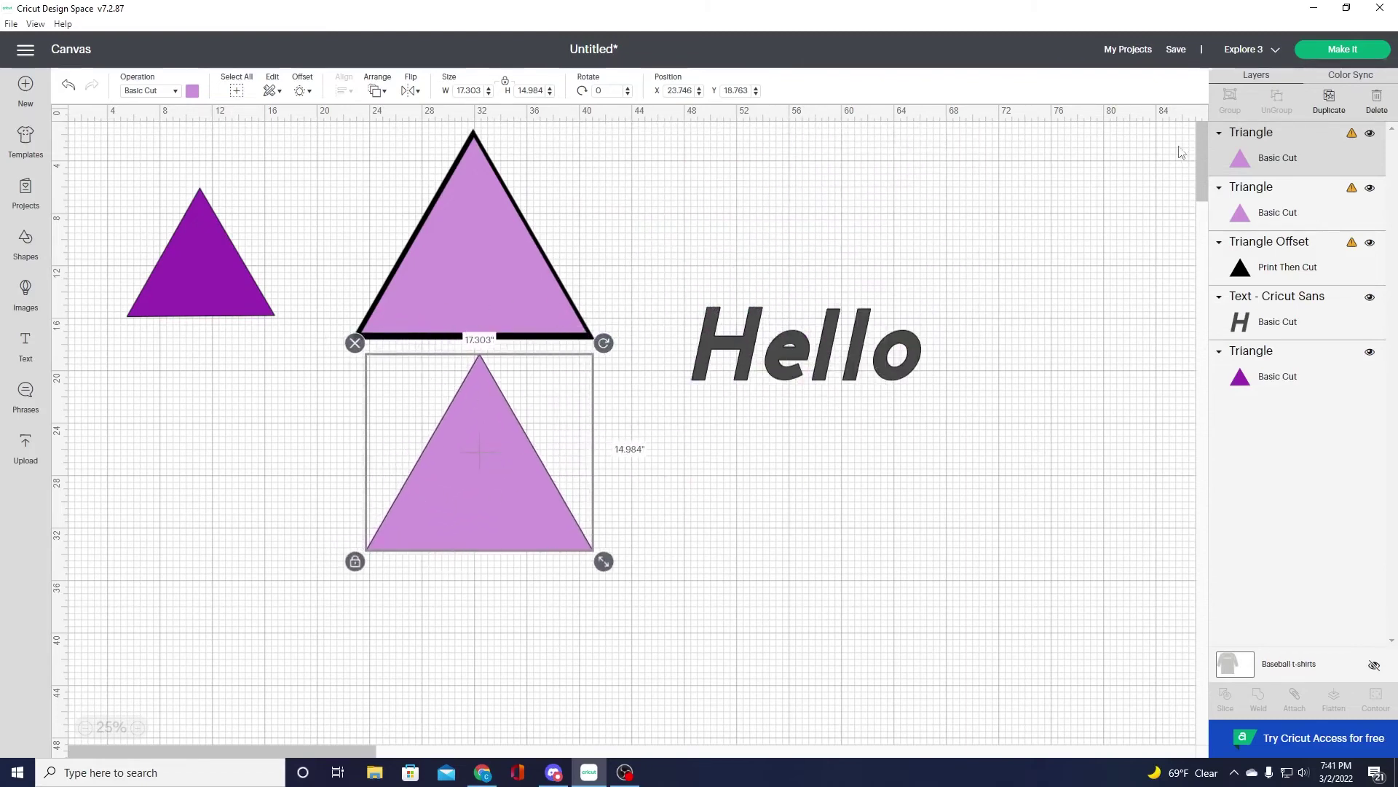
pyautogui.click(1378, 102)
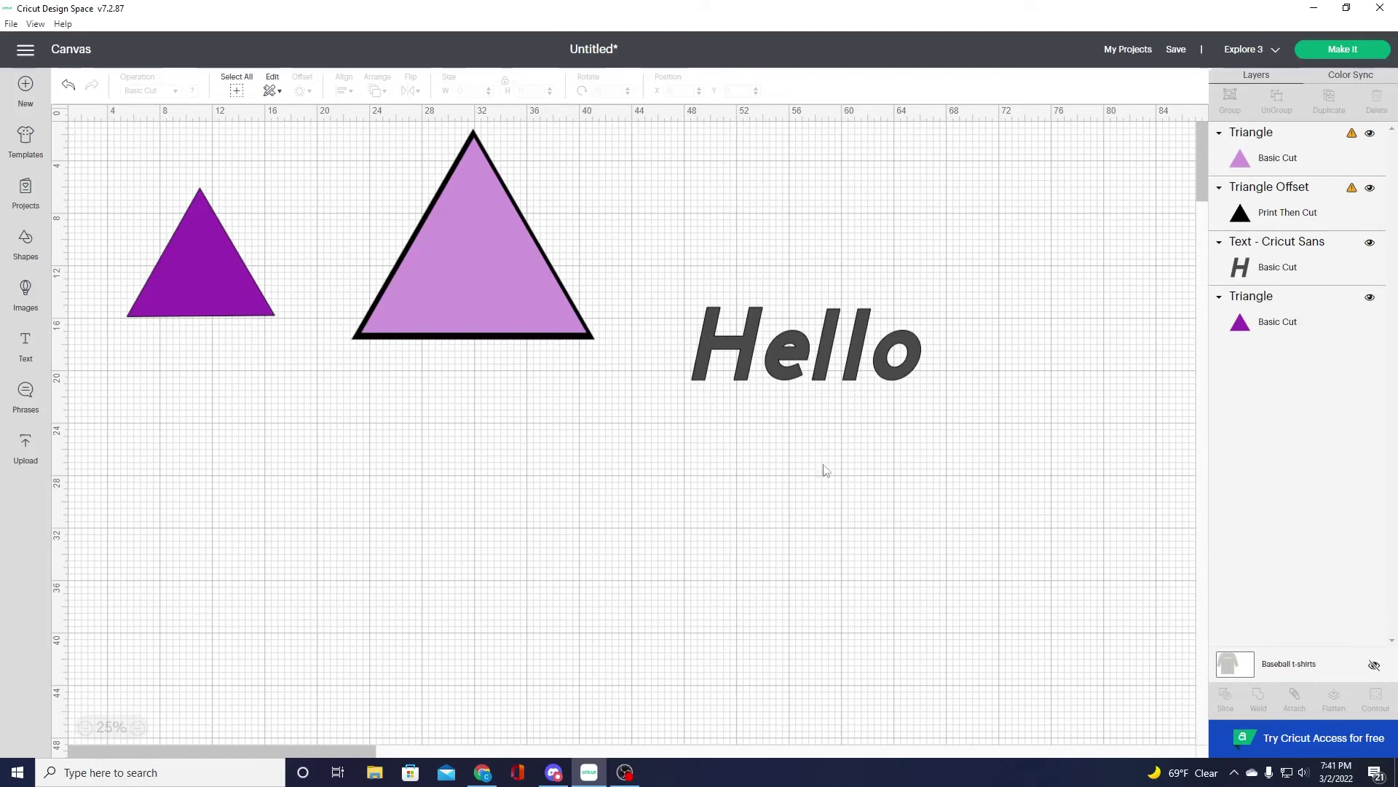
# - Attach the light purple triangle to its black offset and move the attached pair slightly
pyautogui.click(1260, 223)
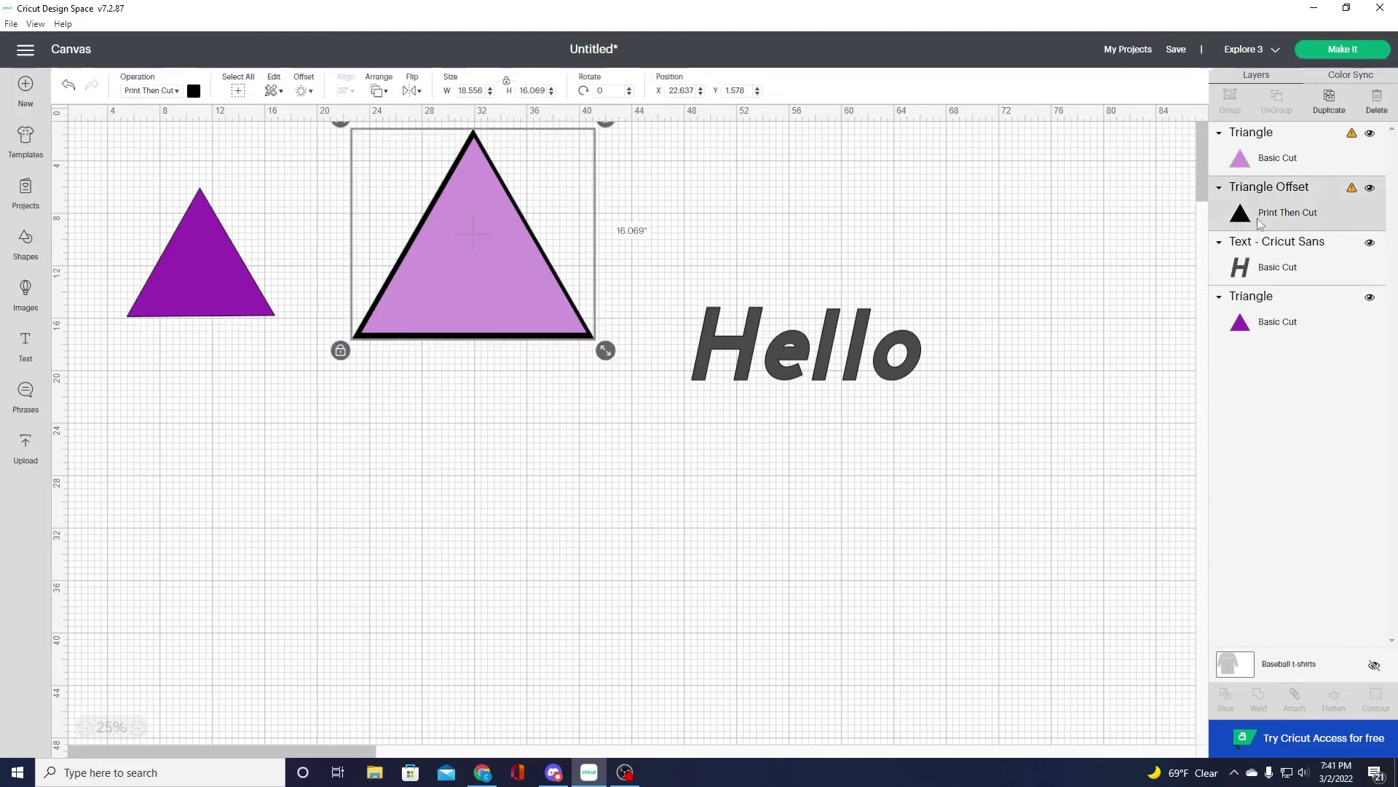
pyautogui.keyDown('shift'); pyautogui.click(1255, 141); pyautogui.keyUp('shift')
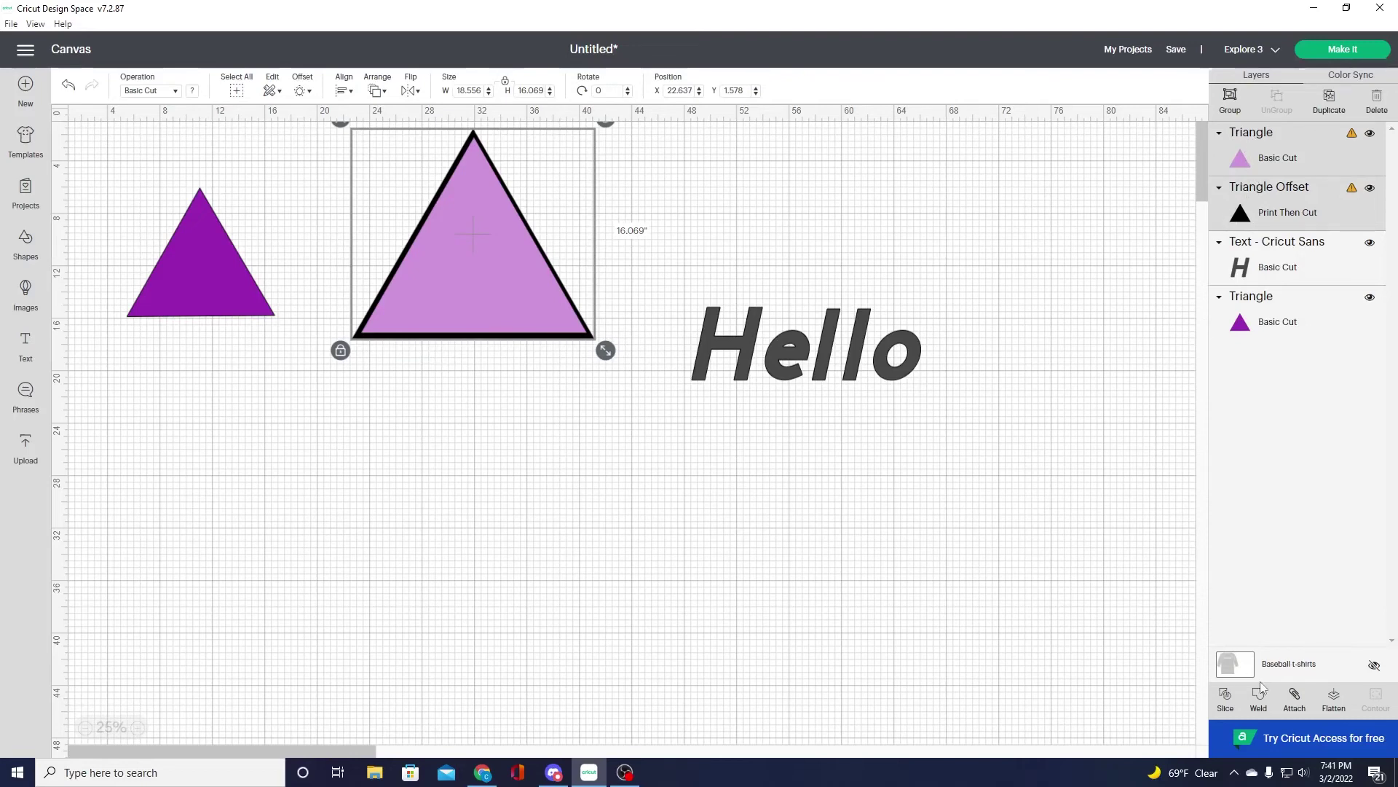
pyautogui.click(1294, 700)
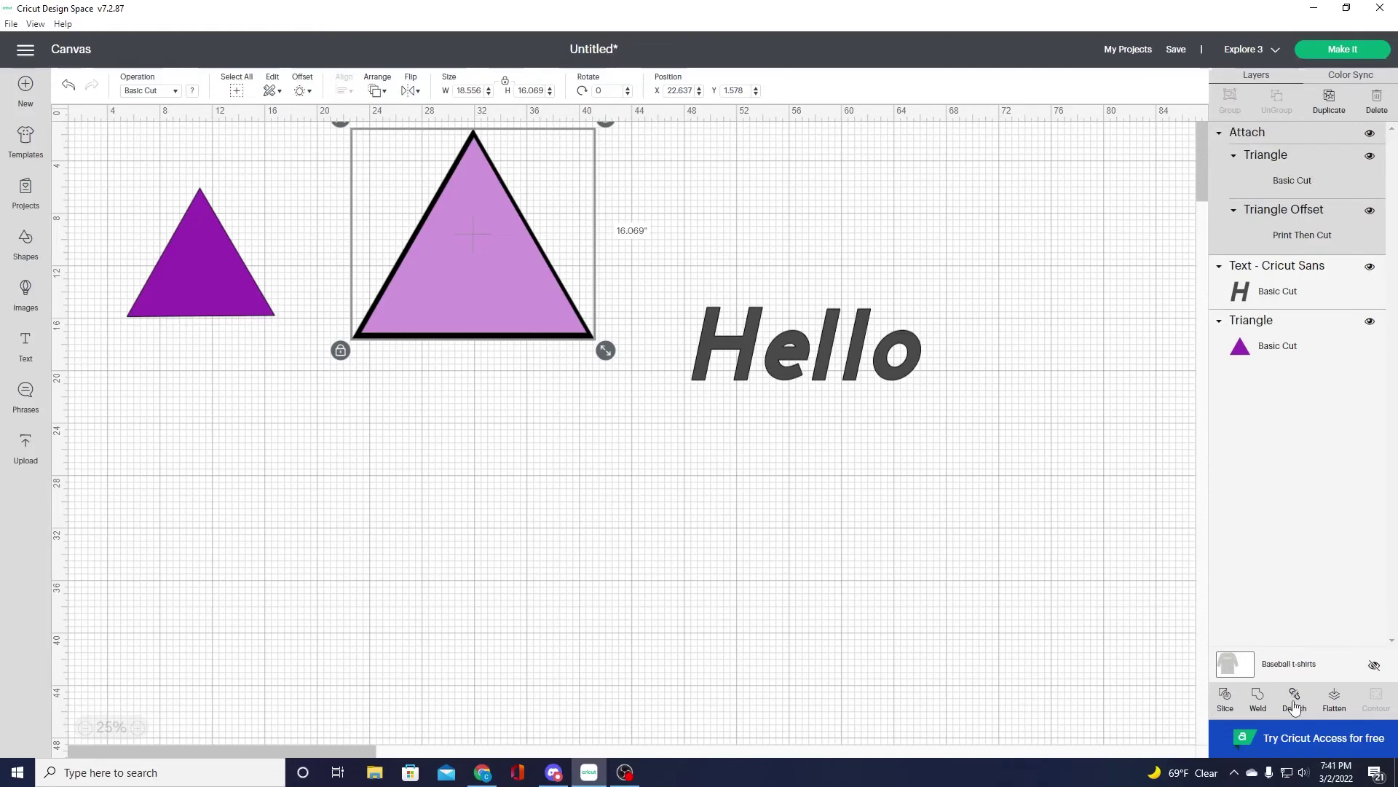
pyautogui.moveTo(507, 302); pyautogui.dragTo(500, 325)
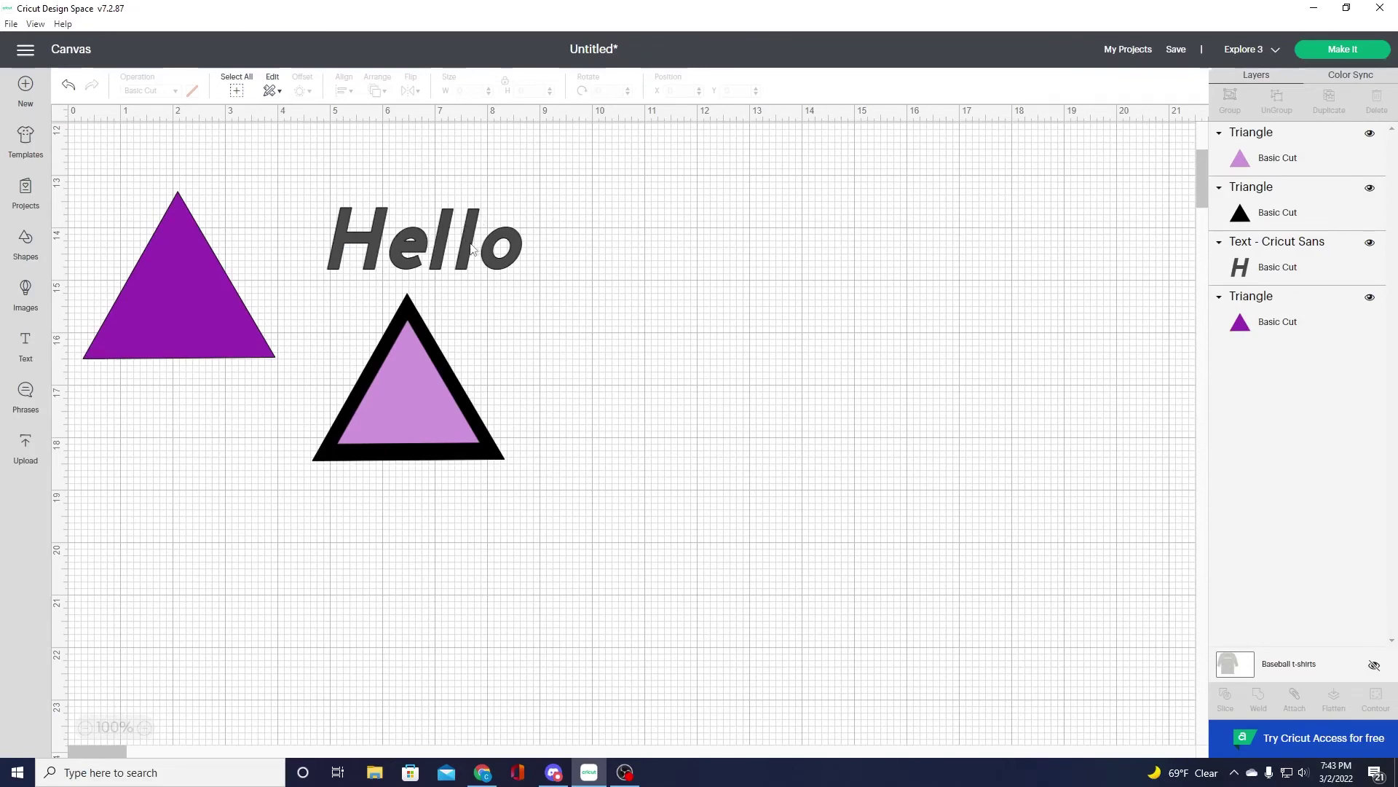
# - Move the Hello text and the black triangle to about X 7, with the light purple triangle centred inside the black one
pyautogui.moveTo(472, 249); pyautogui.dragTo(581, 221)
pyautogui.moveTo(410, 319); pyautogui.dragTo(535, 268)
pyautogui.moveTo(410, 375); pyautogui.dragTo(536, 329)
pyautogui.click(725, 369)
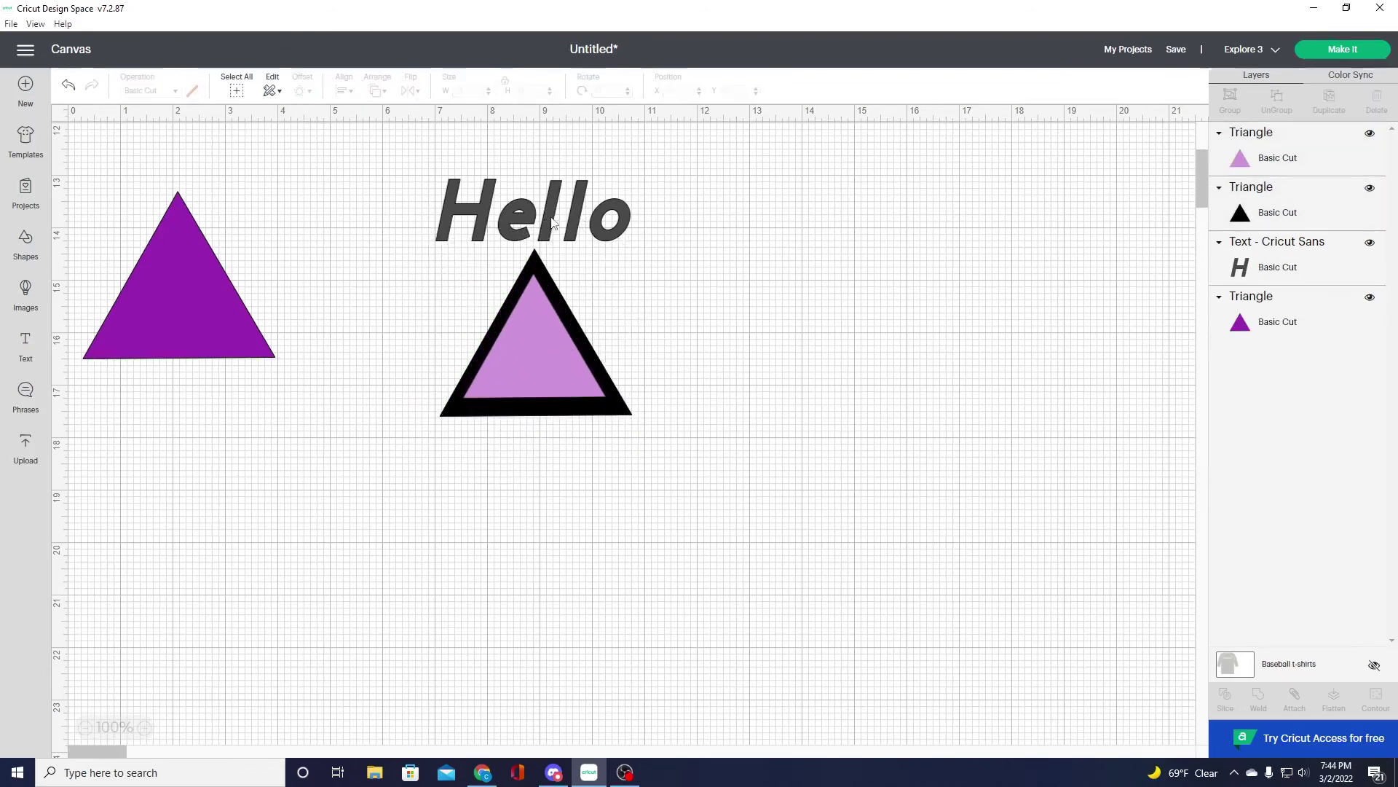
pyautogui.moveTo(536, 329); pyautogui.dragTo(537, 333)
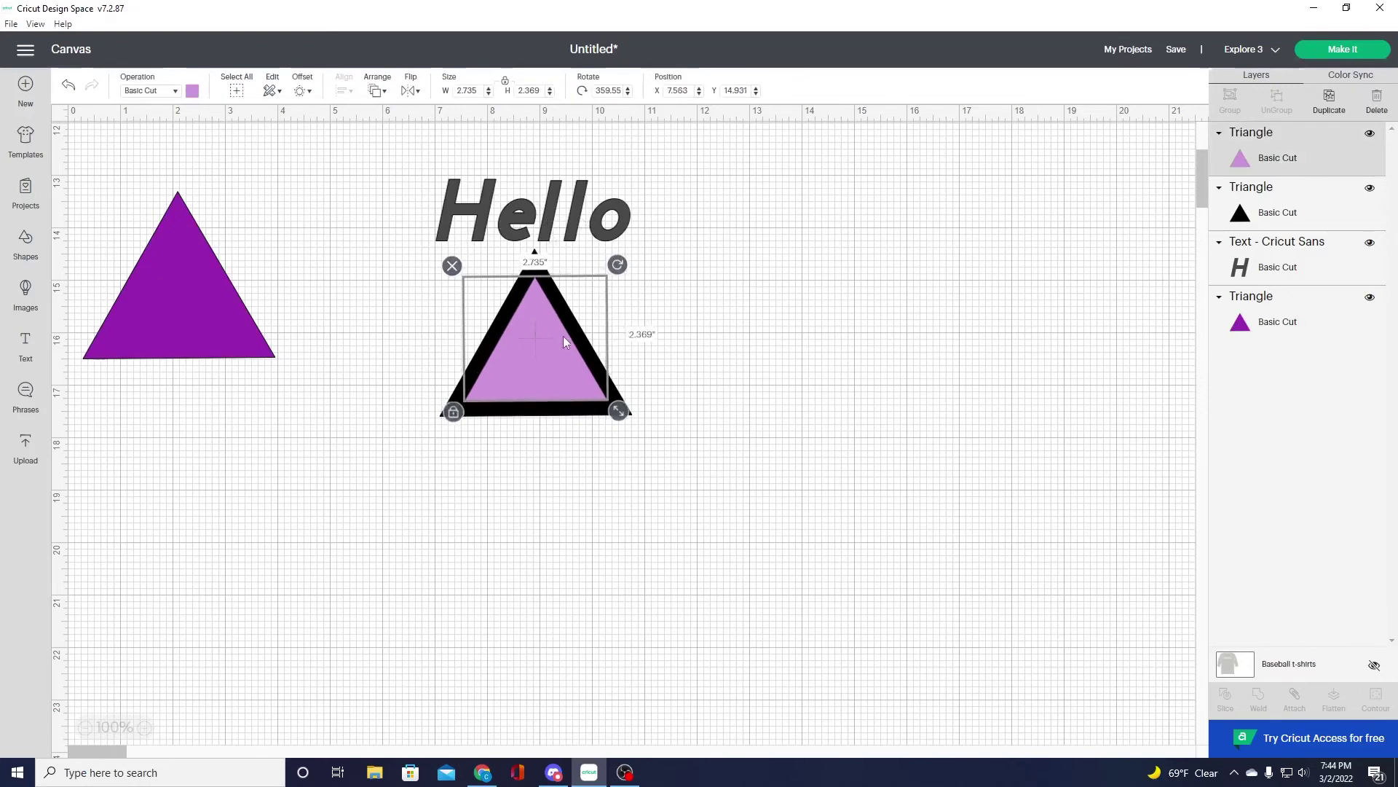
pyautogui.click(762, 280)
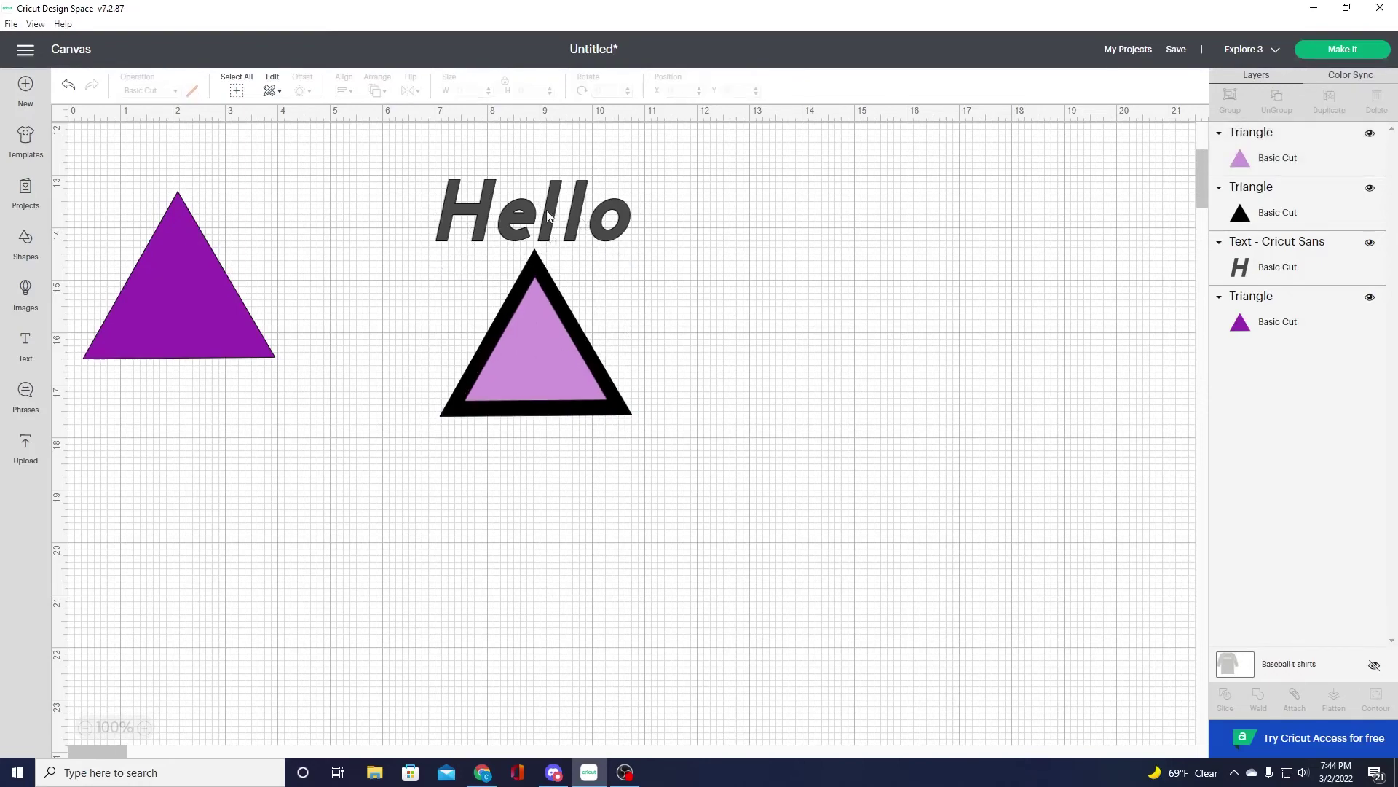
# - Attach the Hello text to the black triangle and move the attached pair to about X 12.9, Y 13.8
pyautogui.click(1259, 263)
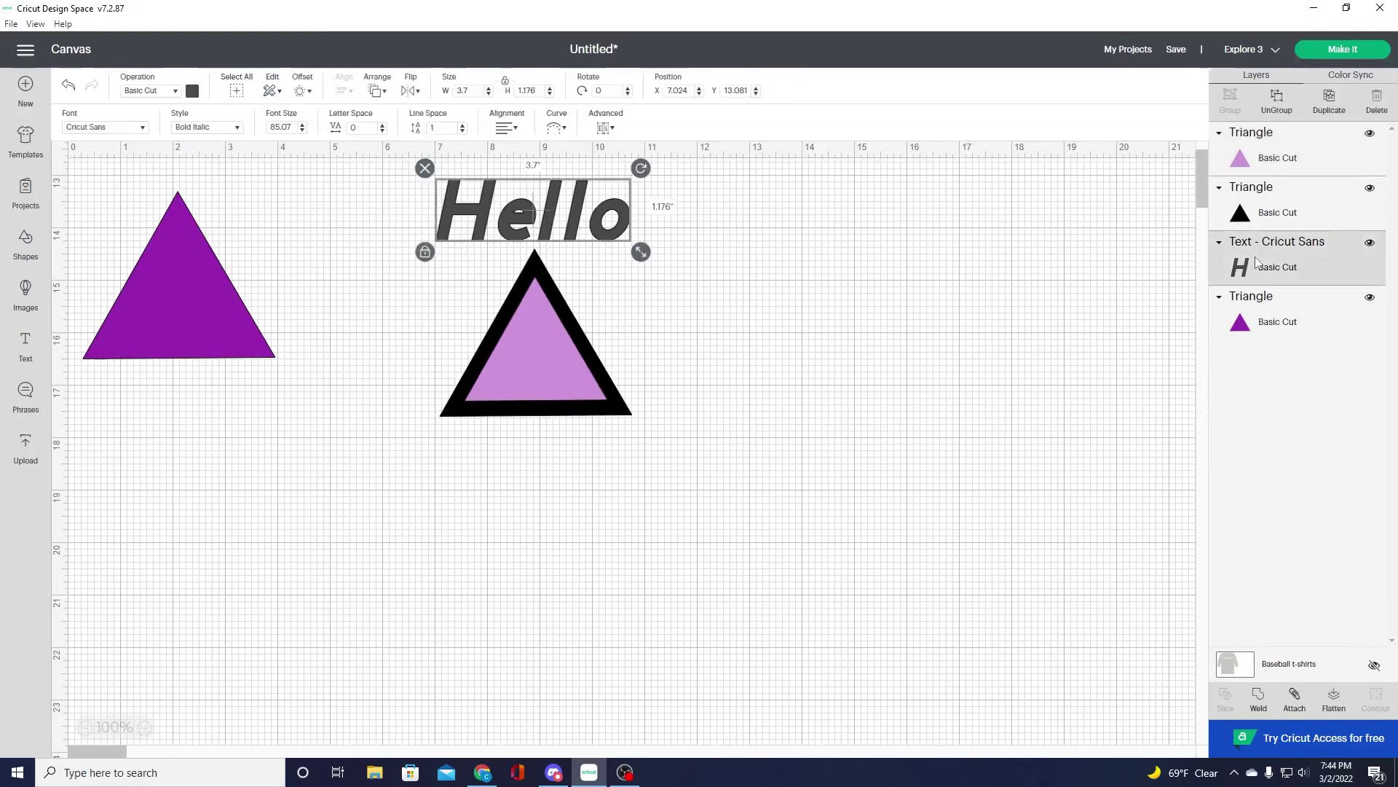
pyautogui.keyDown('shift'); pyautogui.click(1258, 218); pyautogui.keyUp('shift')
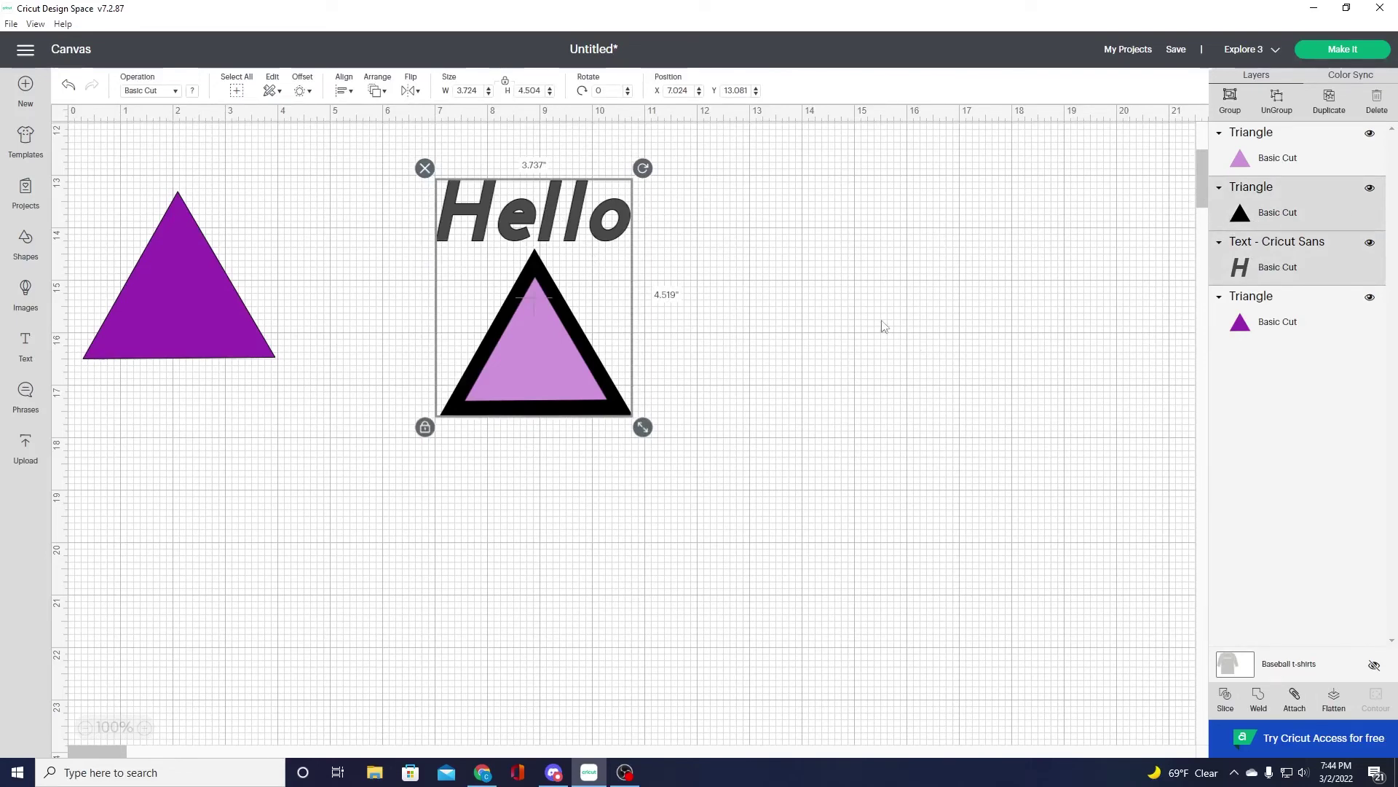
pyautogui.click(1296, 703)
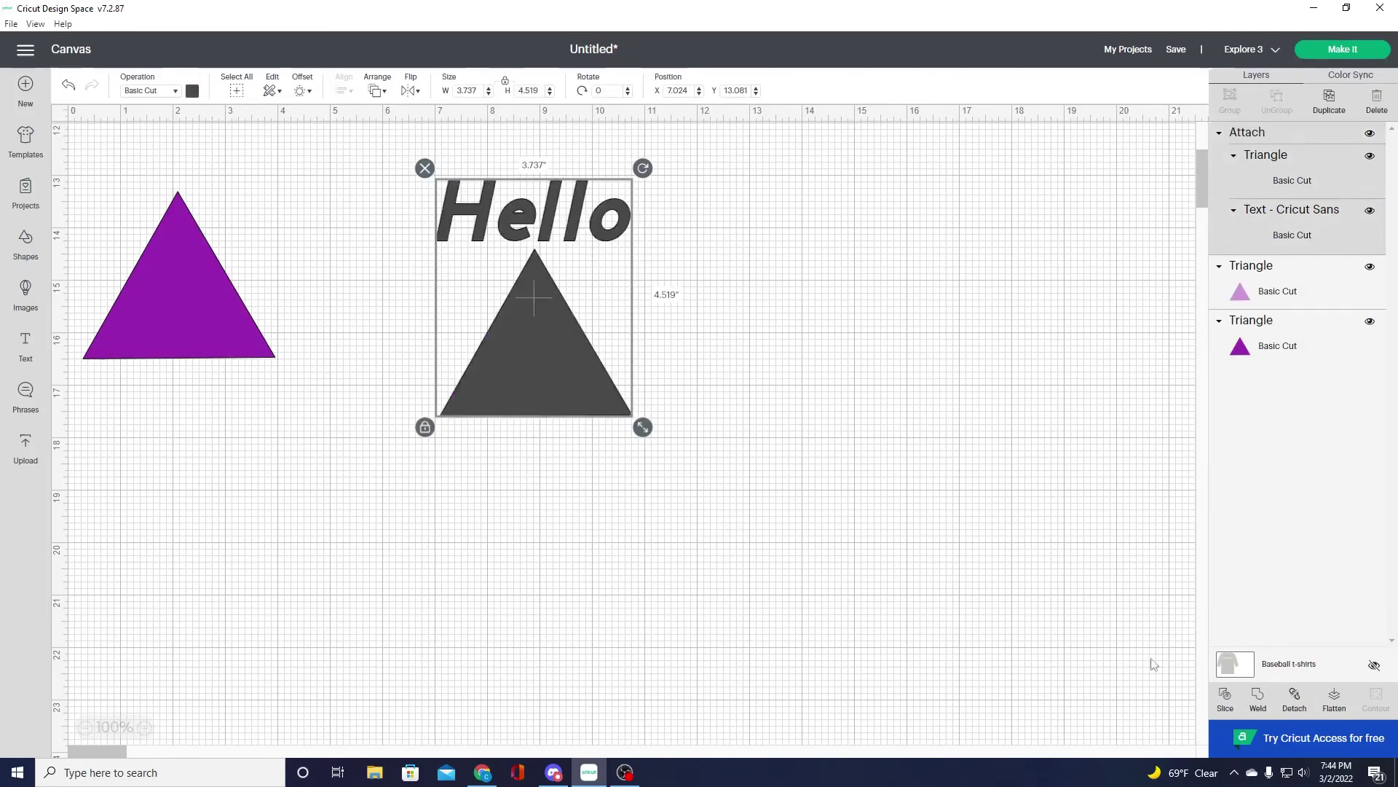
pyautogui.moveTo(521, 206); pyautogui.dragTo(827, 244)
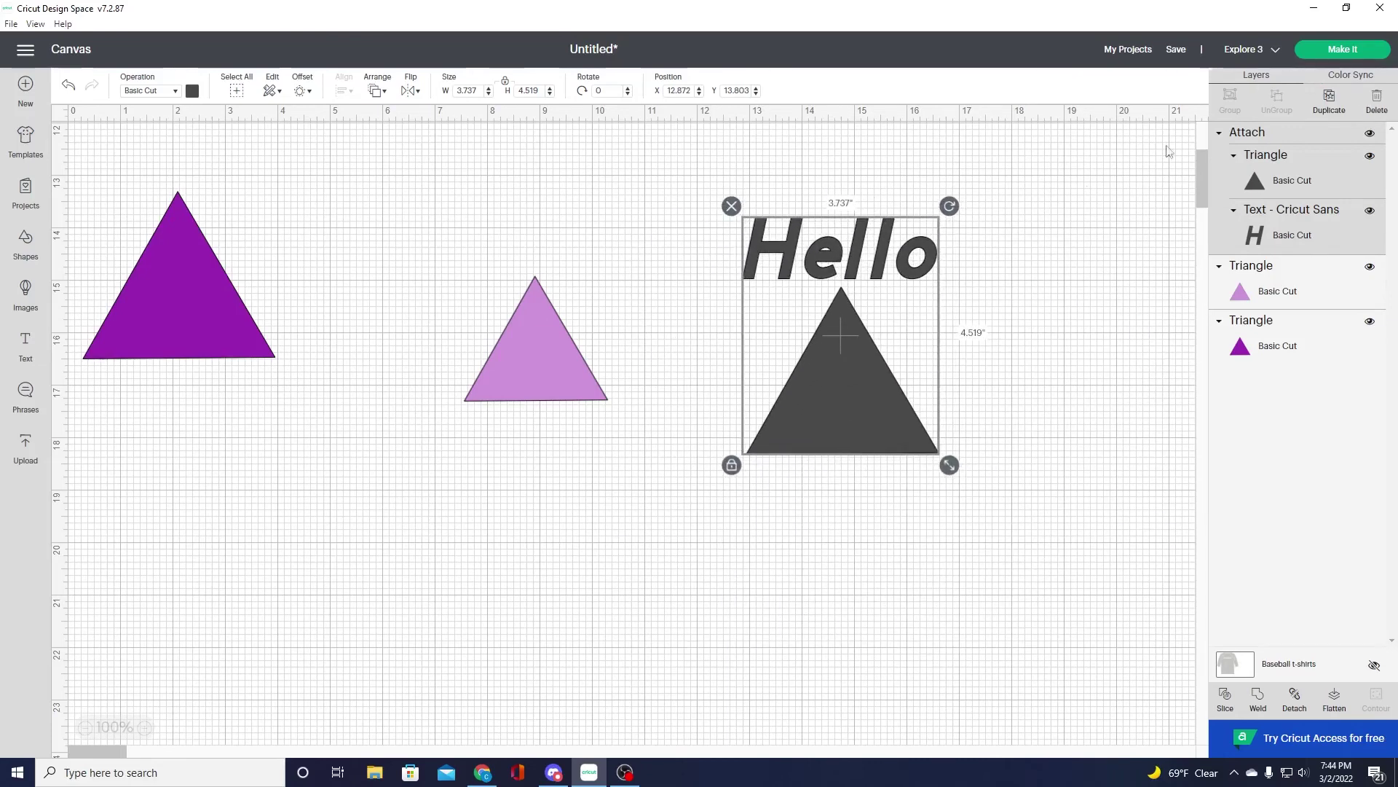
# - Preview the attached layout for cutting with On Mat material loading, and return to the canvas
pyautogui.click(1342, 52)
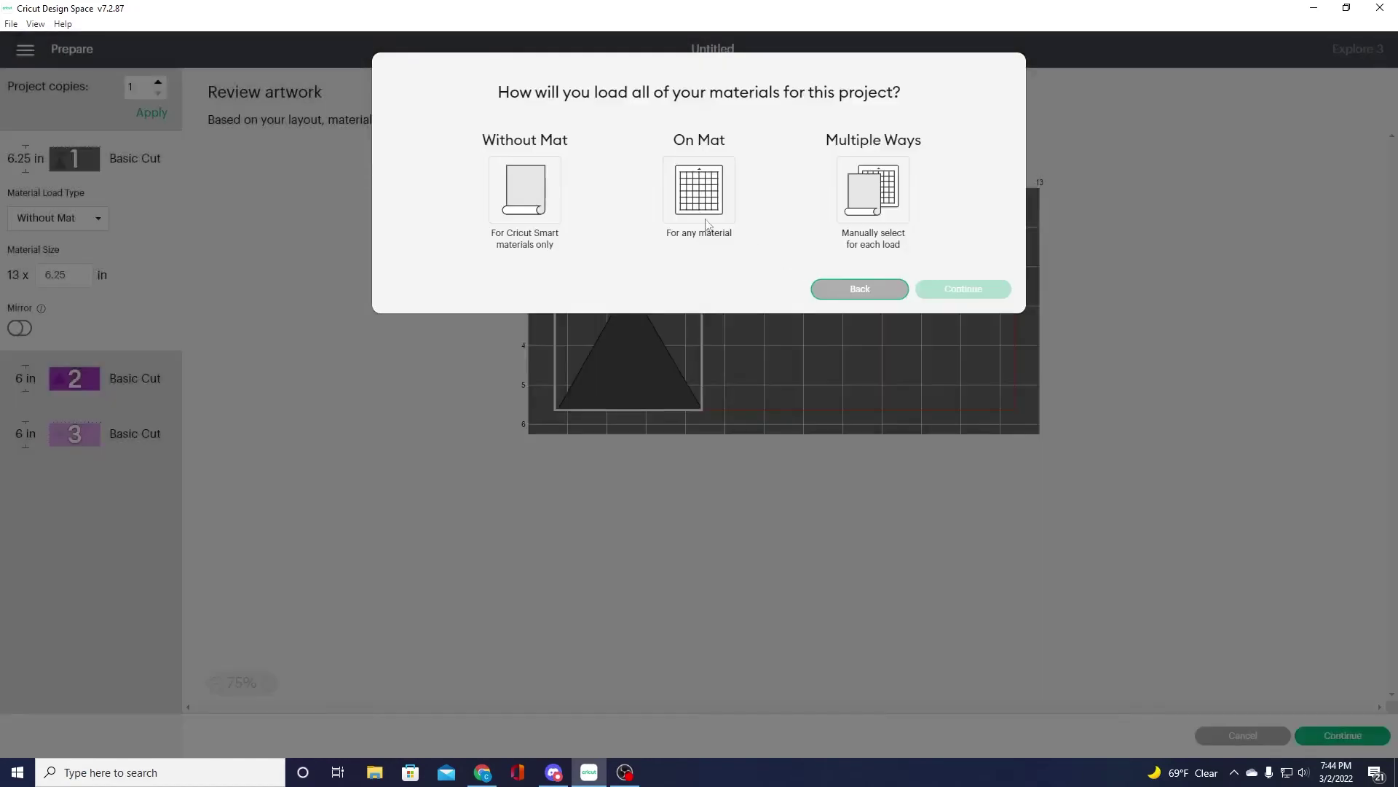
pyautogui.click(684, 191)
pyautogui.click(960, 292)
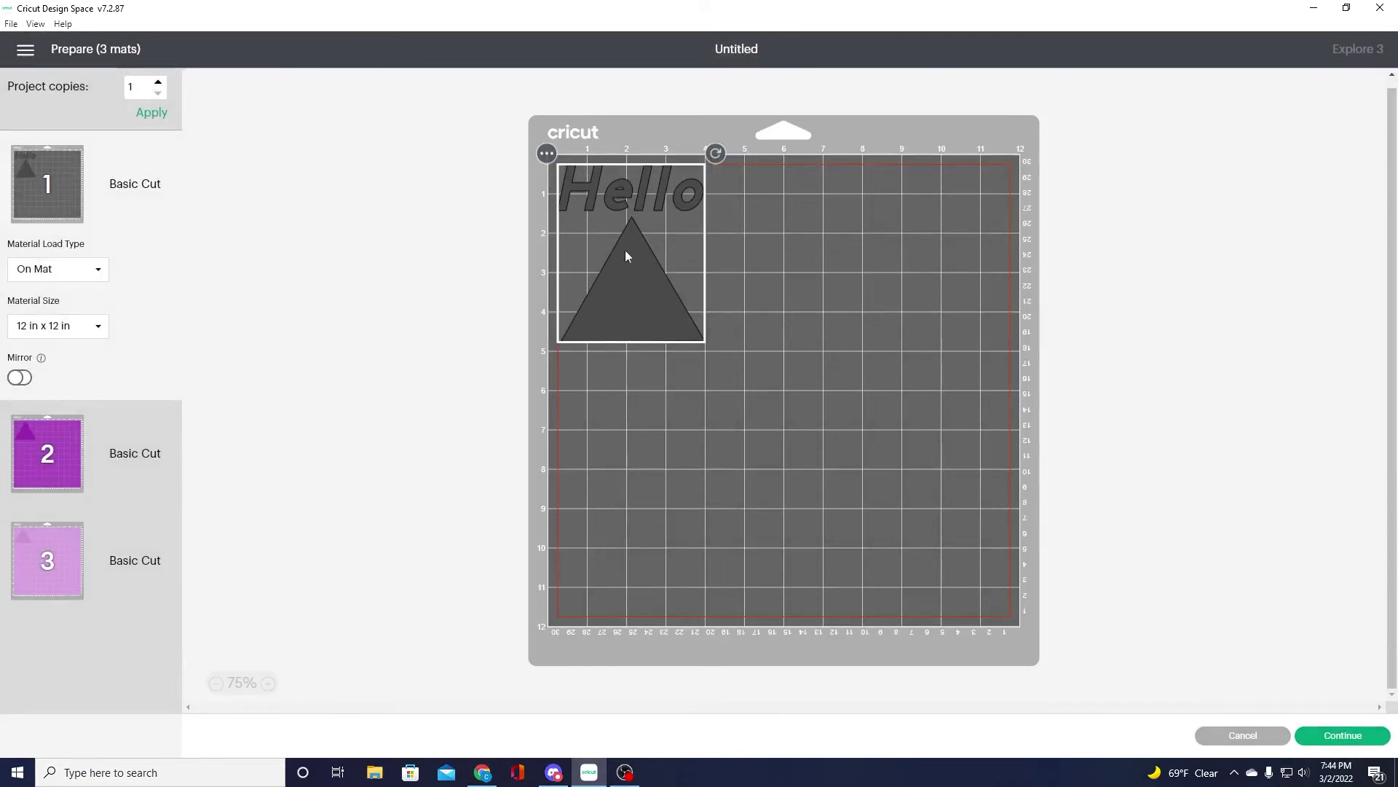
pyautogui.click(1243, 736)
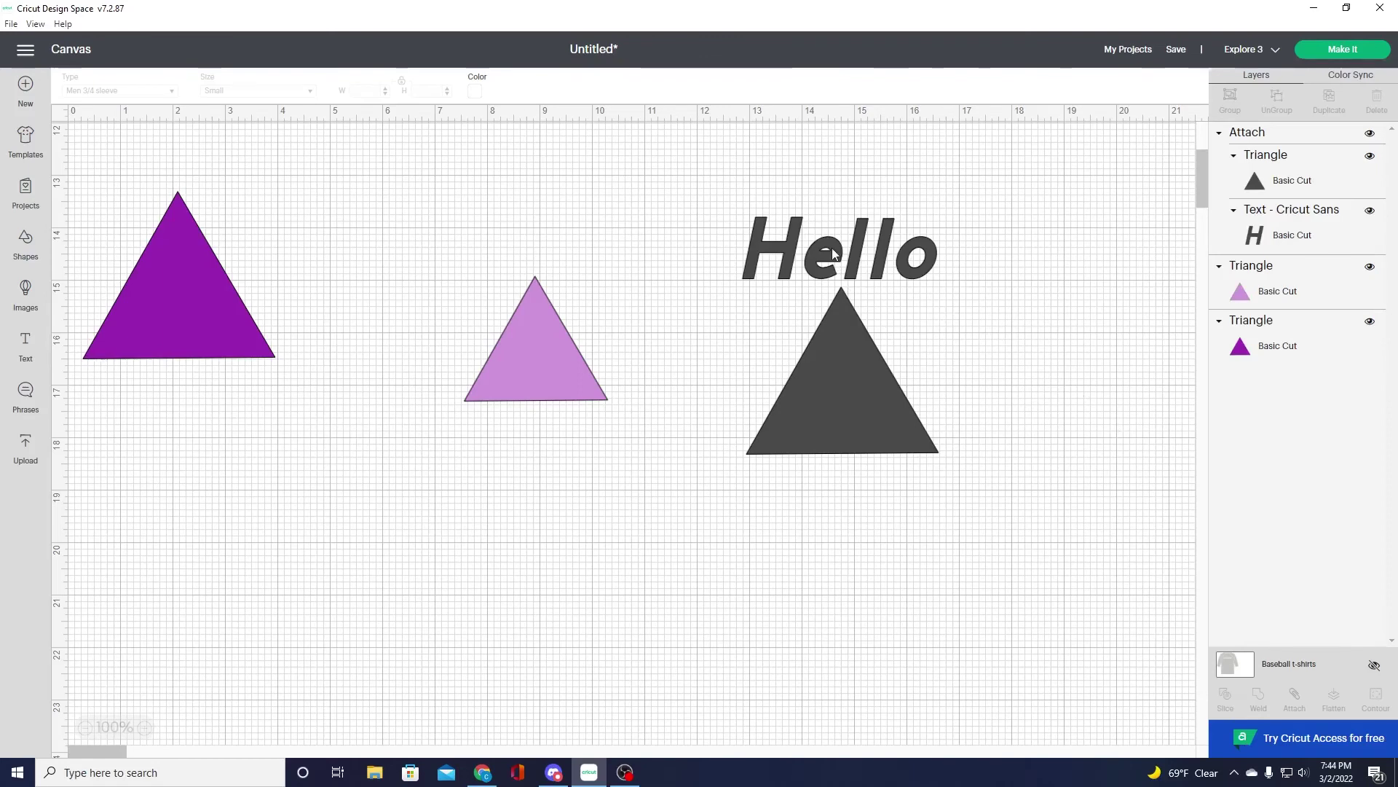
# - Detach the Hello text from the dark gray triangle and nudge the text to about X 13, Y 13.7
pyautogui.click(835, 254)
pyautogui.click(1295, 698)
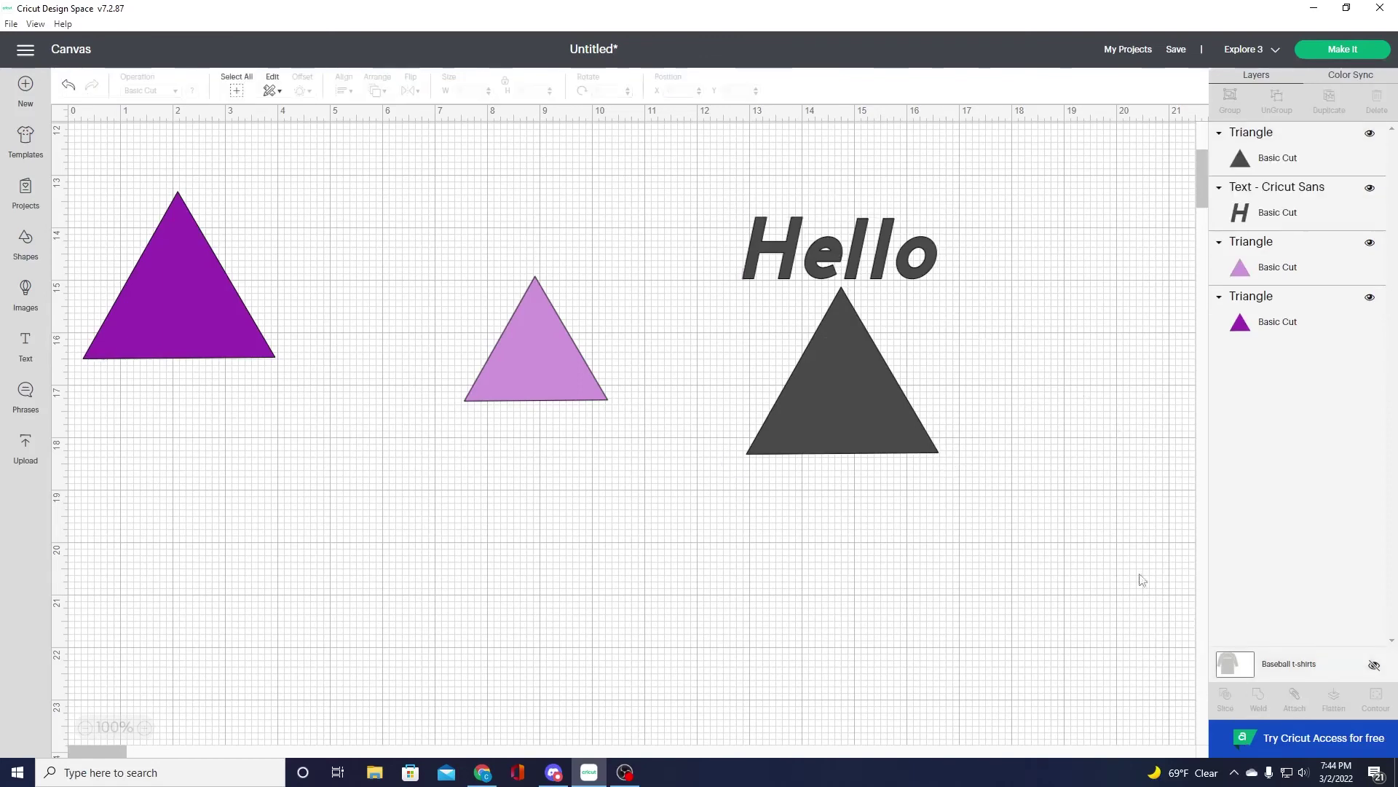
pyautogui.moveTo(860, 256)
pyautogui.mouseDown()
pyautogui.moveTo(913, 251)
pyautogui.moveTo(866, 257)
pyautogui.mouseUp()
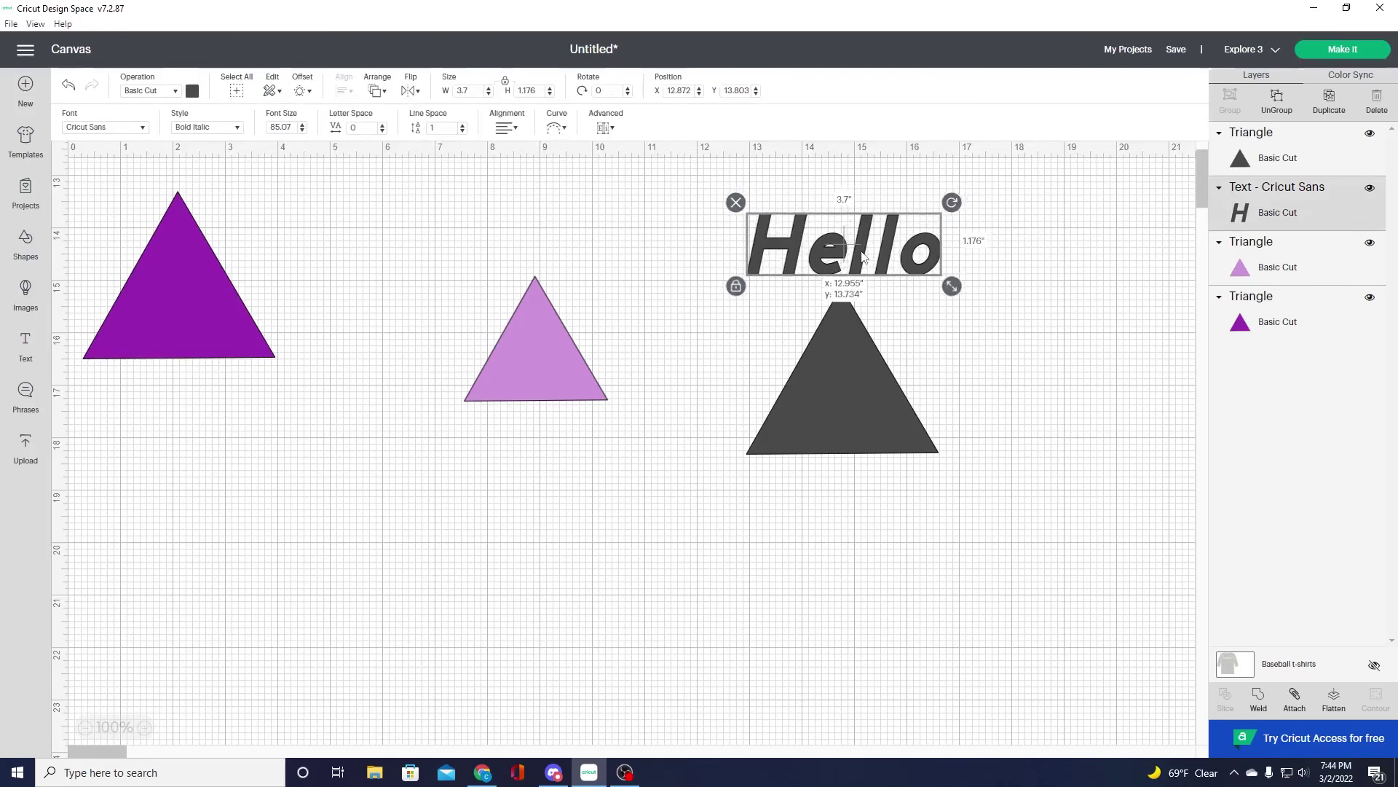
pyautogui.click(1012, 376)
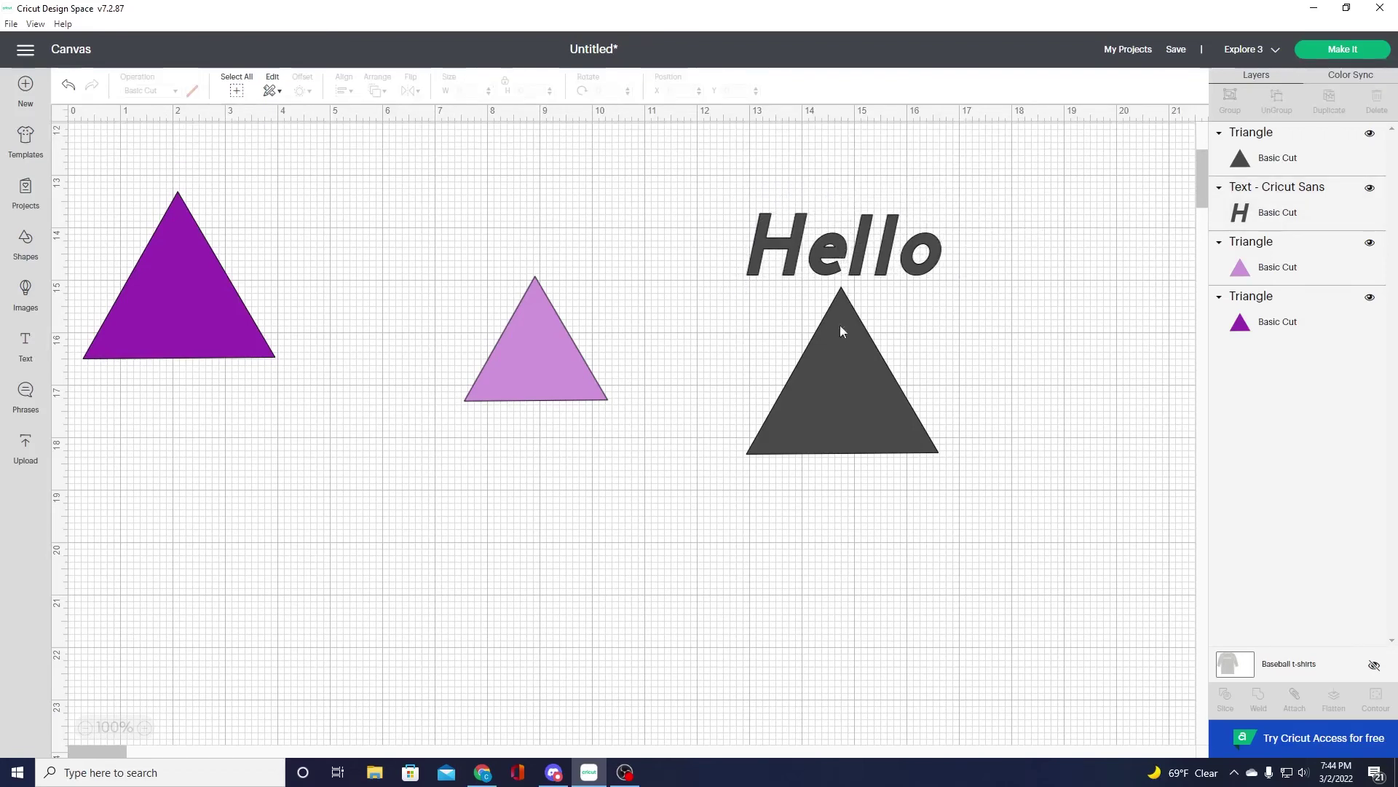
# - Preview the detached layout with On Mat loading, move the dark triangle beneath Hello on the first mat, and return to the canvas
pyautogui.click(1342, 49)
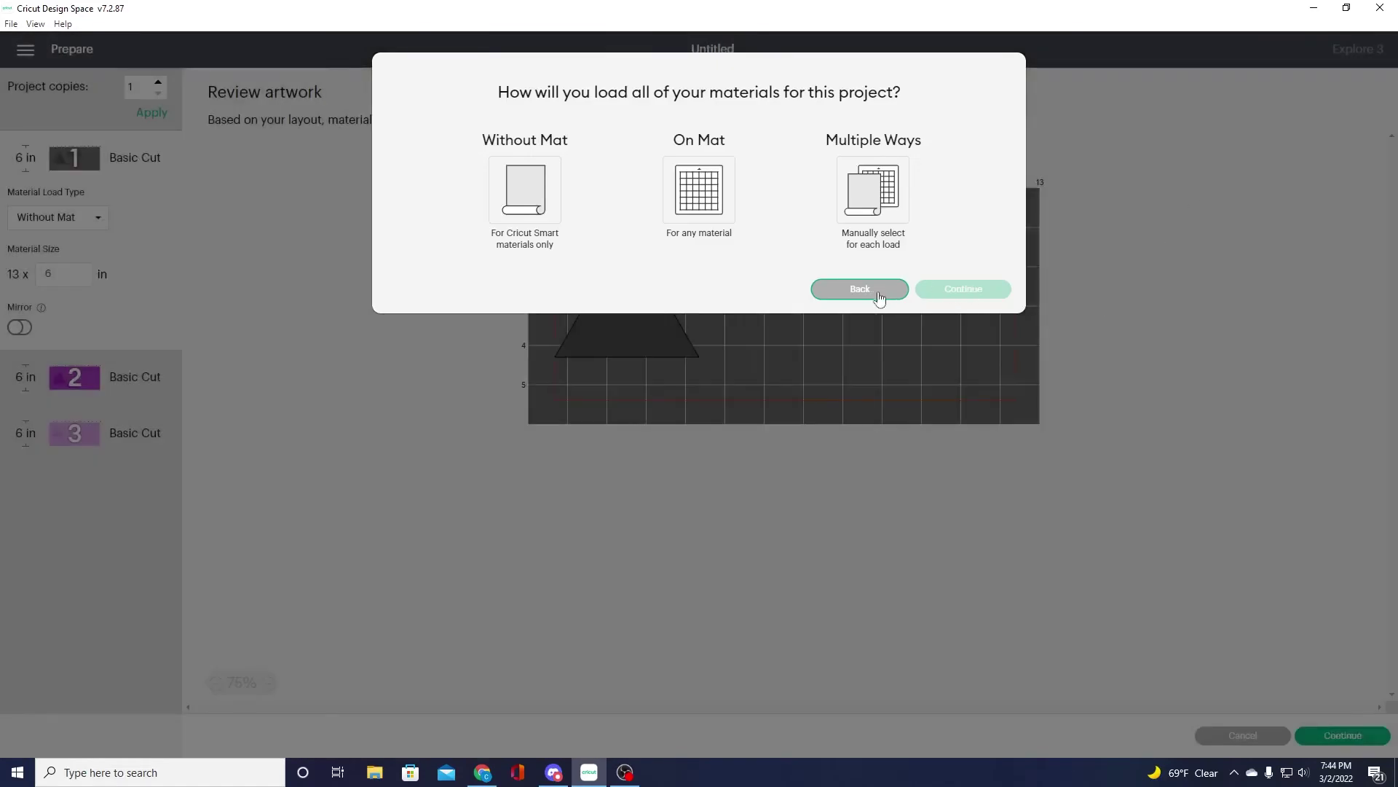
pyautogui.click(714, 191)
pyautogui.click(947, 289)
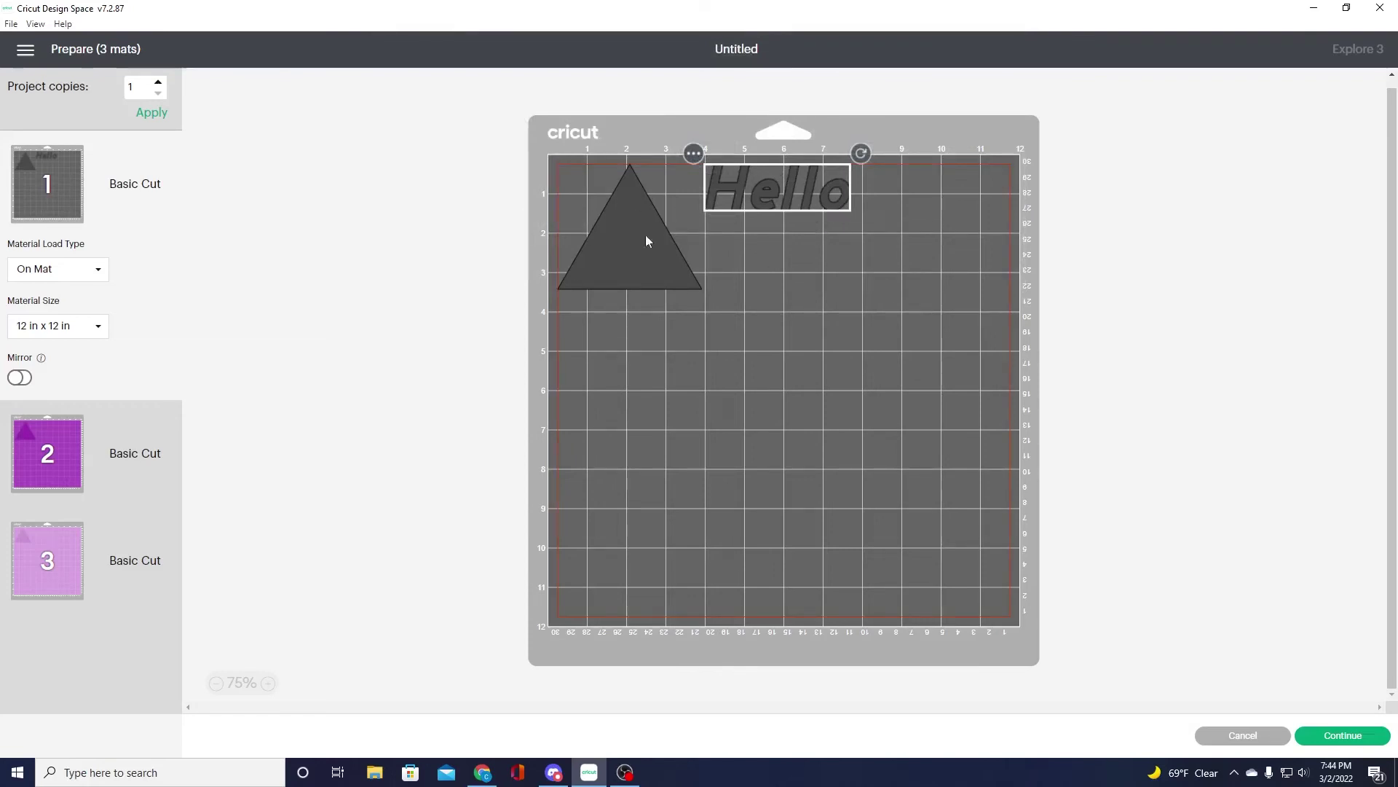
pyautogui.moveTo(631, 218); pyautogui.dragTo(780, 275)
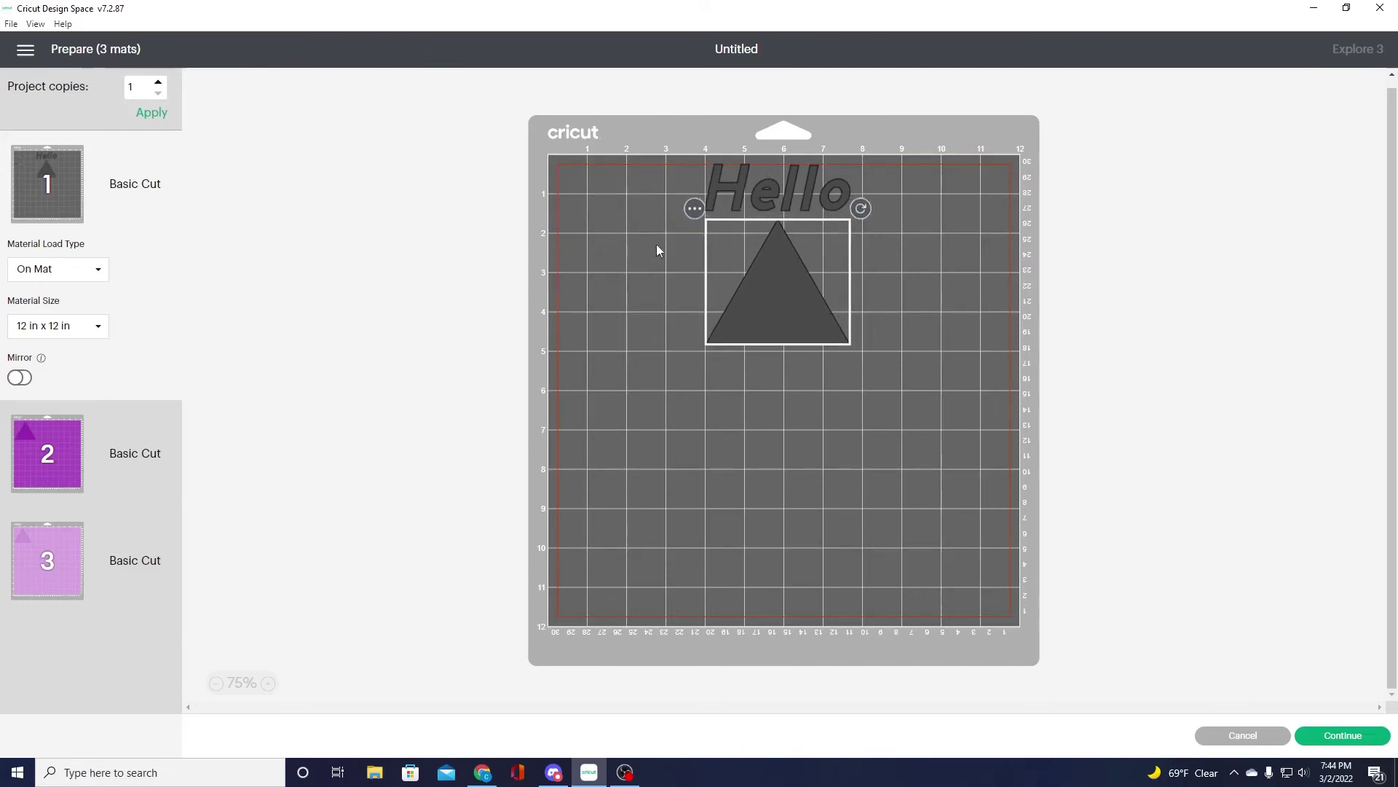
pyautogui.click(1246, 733)
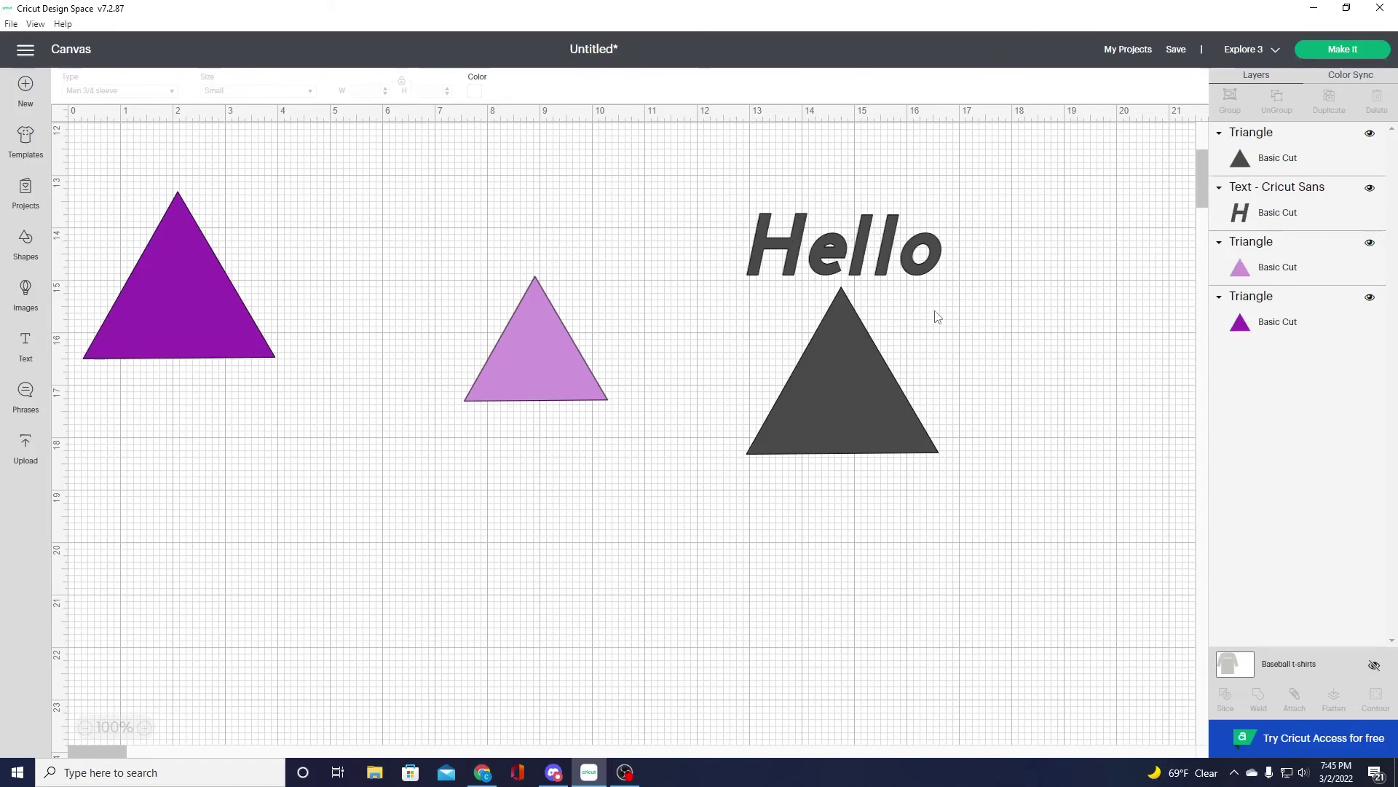
# - Move the light purple triangle to about X 7.4, Y 14.8 and unflatten the Hello text and dark gray triangle
pyautogui.moveTo(540, 380); pyautogui.dragTo(523, 355)
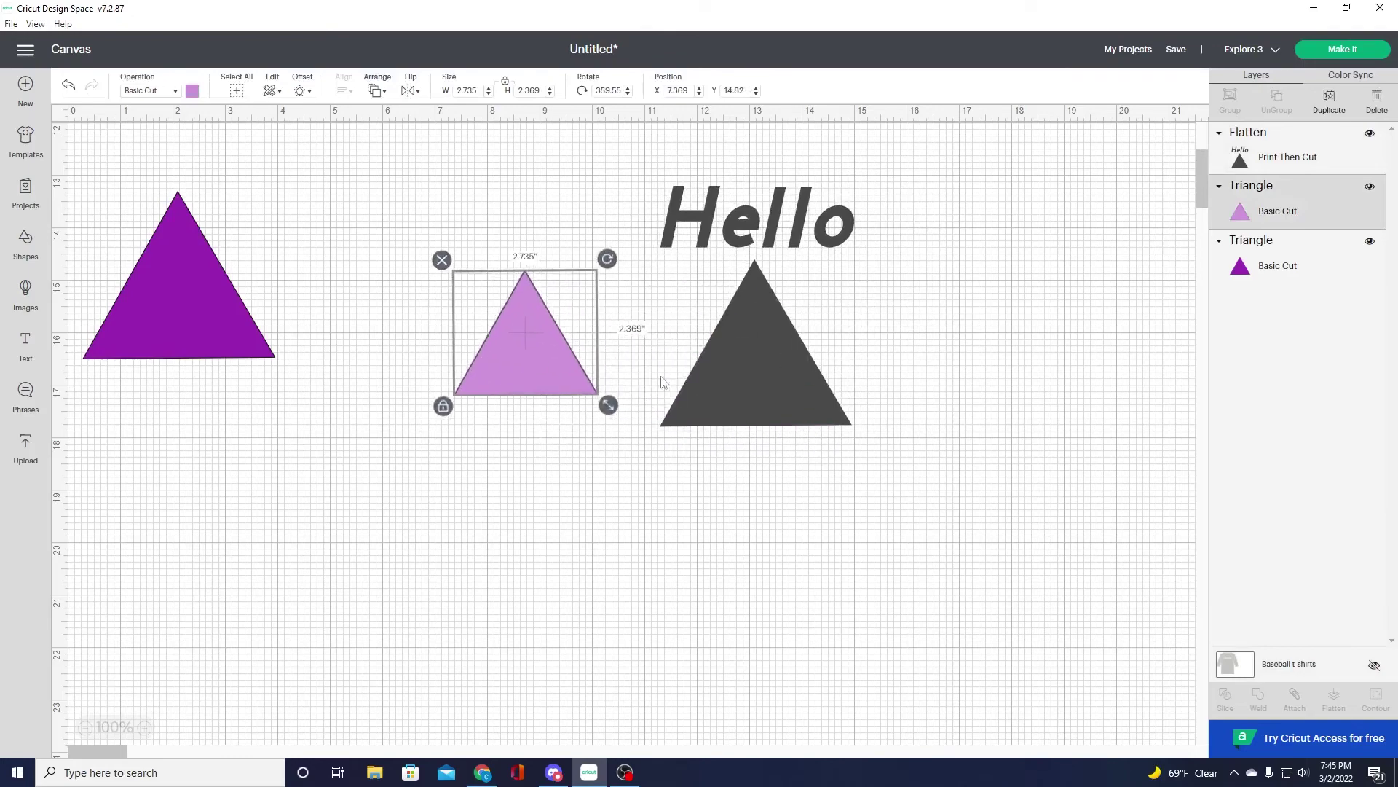
pyautogui.click(772, 339)
pyautogui.click(1332, 699)
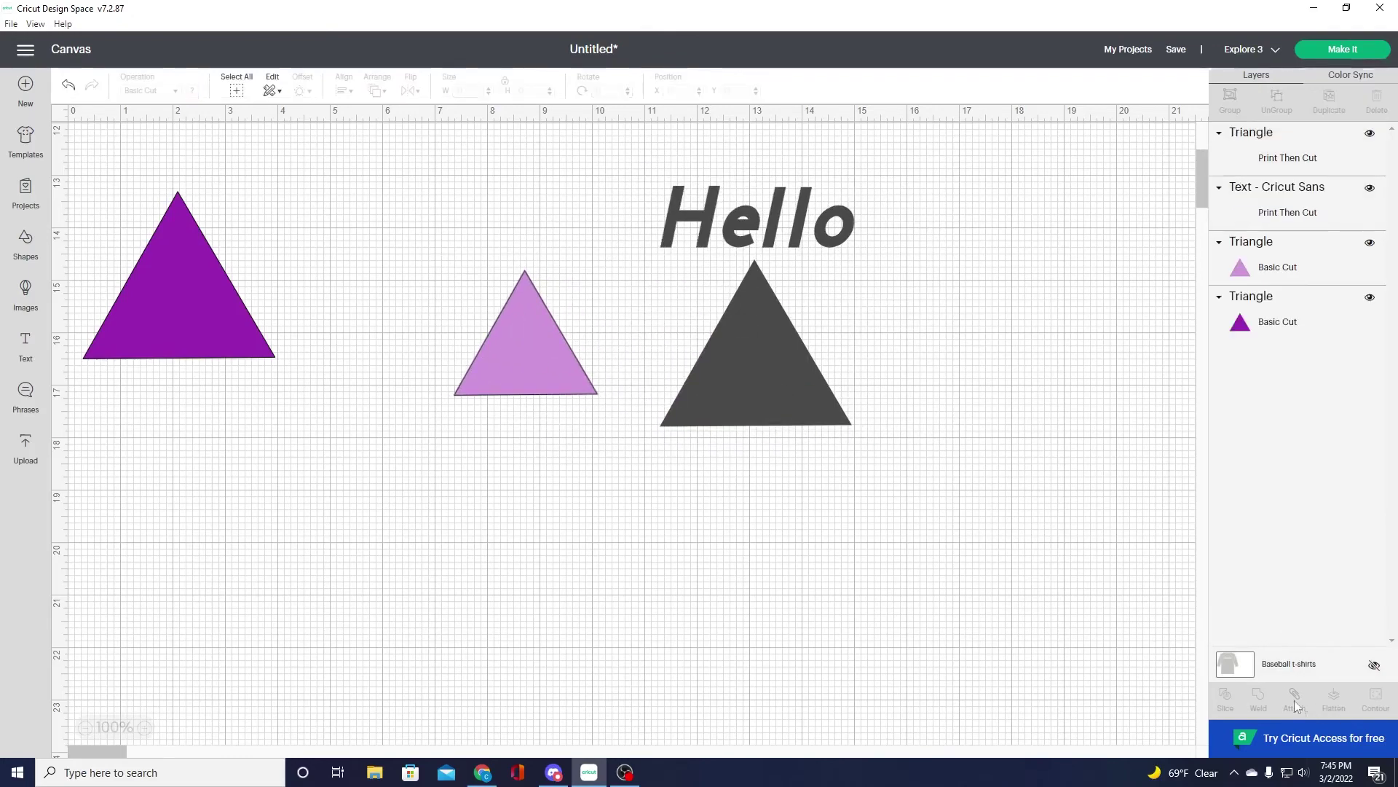
# - Place the dark gray triangle over the light purple one at about X 7, Y 14.7, send it to back, and centre the purple triangle on it
pyautogui.click(530, 334)
pyautogui.moveTo(530, 333)
pyautogui.mouseDown()
pyautogui.moveTo(749, 363)
pyautogui.moveTo(543, 354)
pyautogui.mouseUp()
pyautogui.click(758, 373)
pyautogui.moveTo(758, 366); pyautogui.dragTo(535, 369)
pyautogui.rightClick(535, 369)
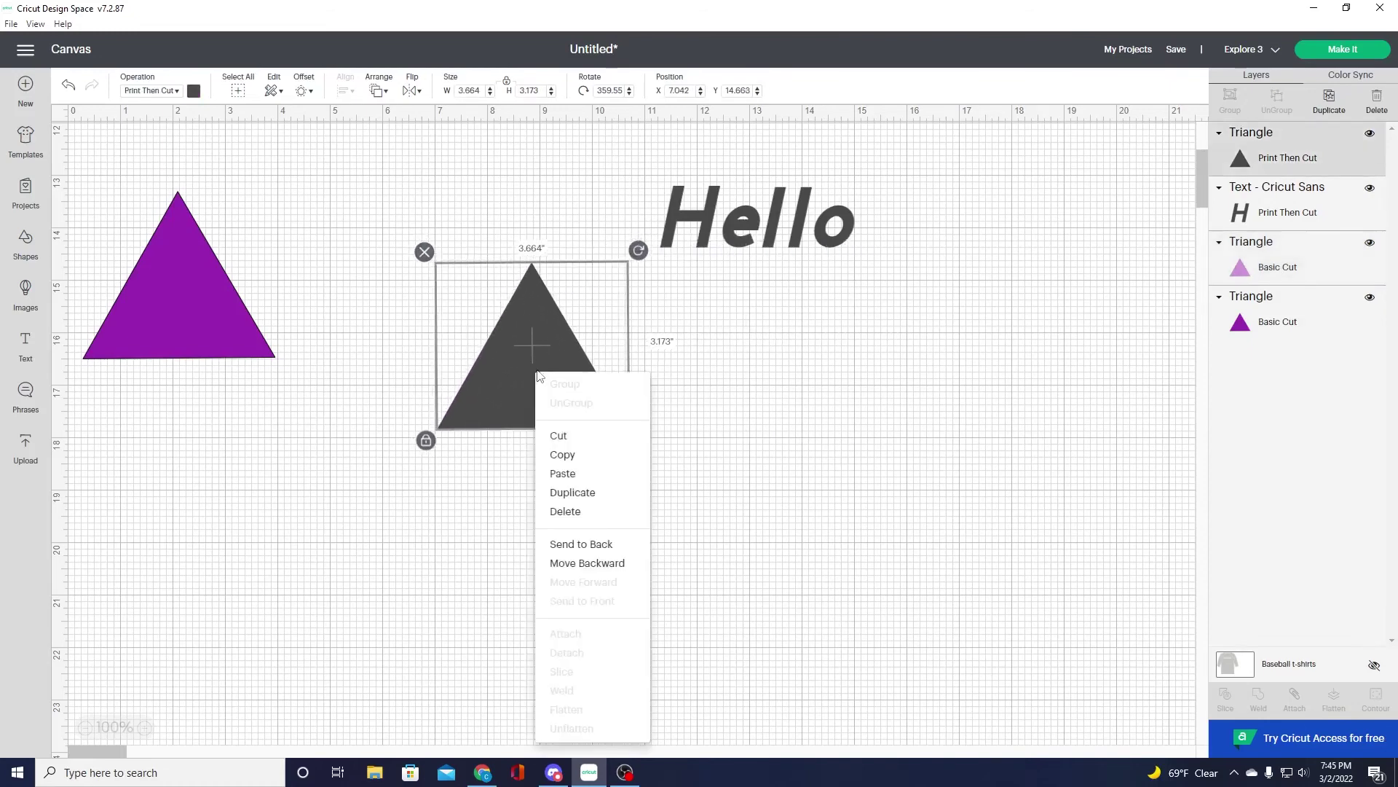
pyautogui.click(580, 544)
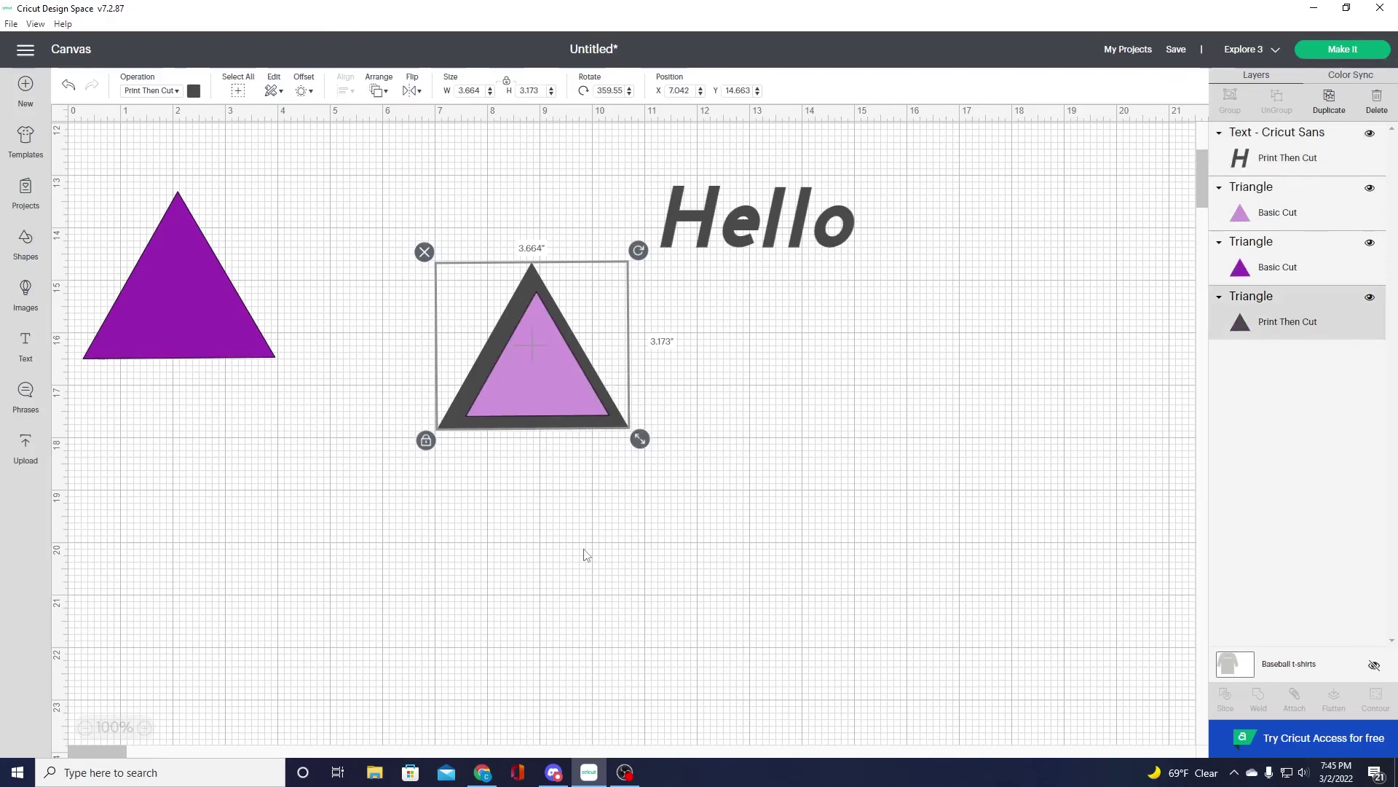
pyautogui.moveTo(523, 361); pyautogui.dragTo(518, 361)
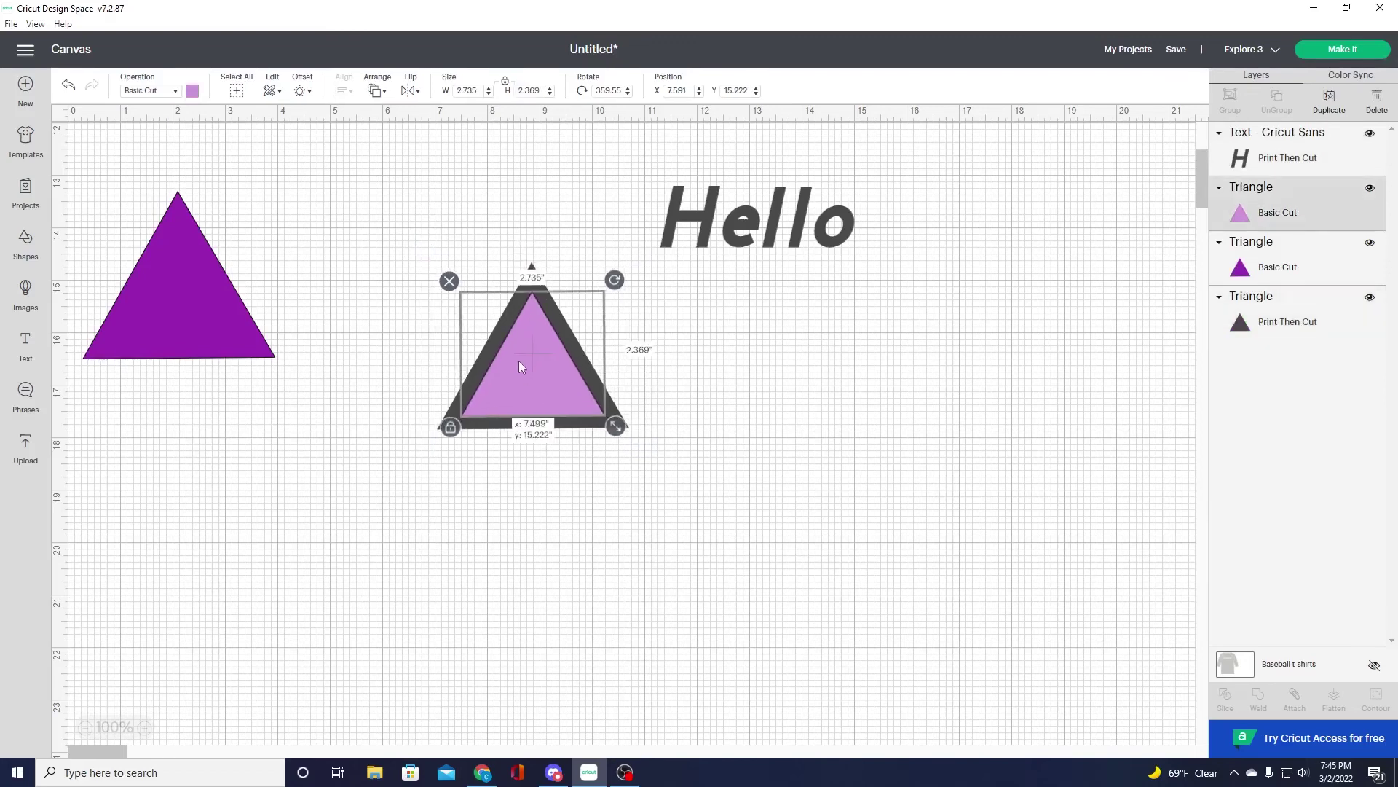
pyautogui.click(733, 397)
# - Select the overlapping light purple and dark gray triangles together and slice them
pyautogui.moveTo(470, 270); pyautogui.dragTo(630, 456)
pyautogui.press('Escape')
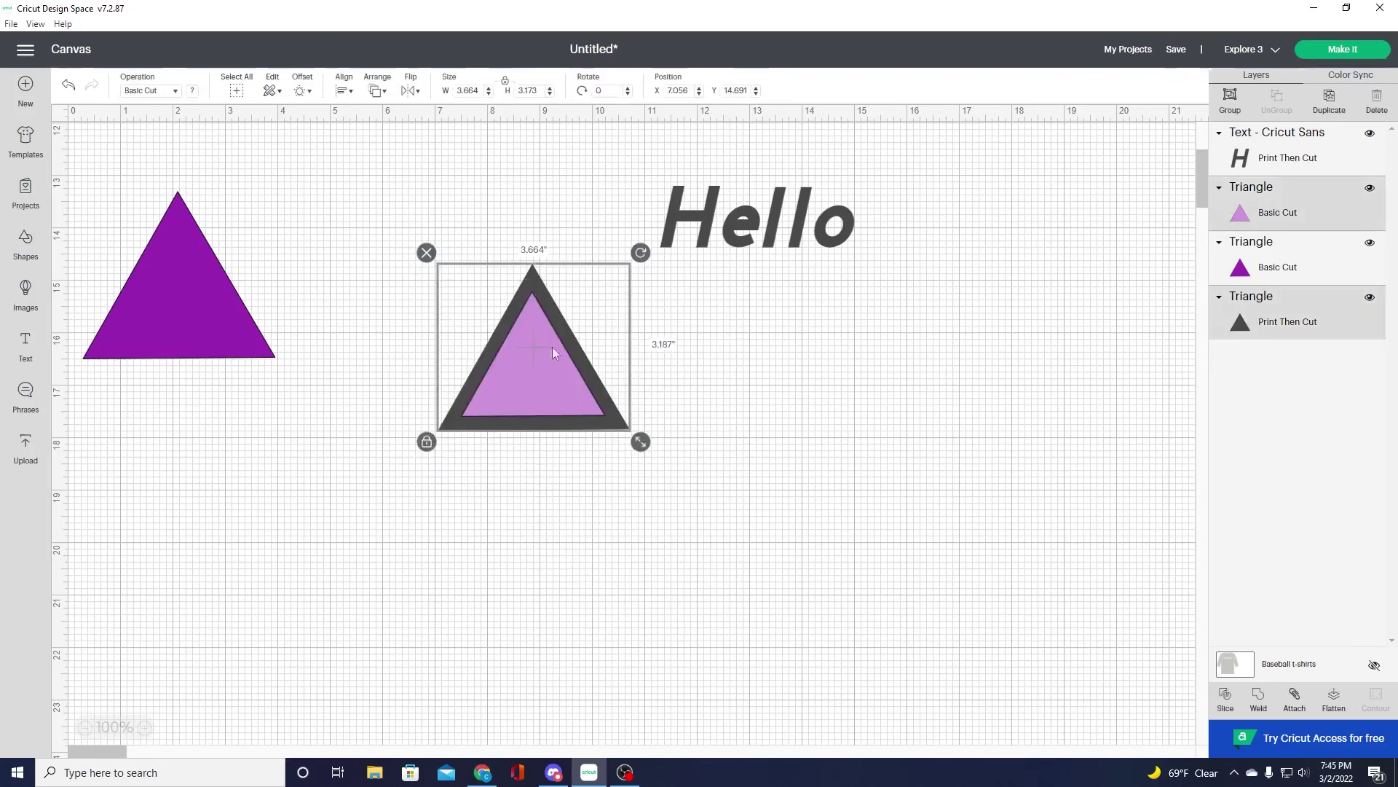
pyautogui.rightClick(528, 378)
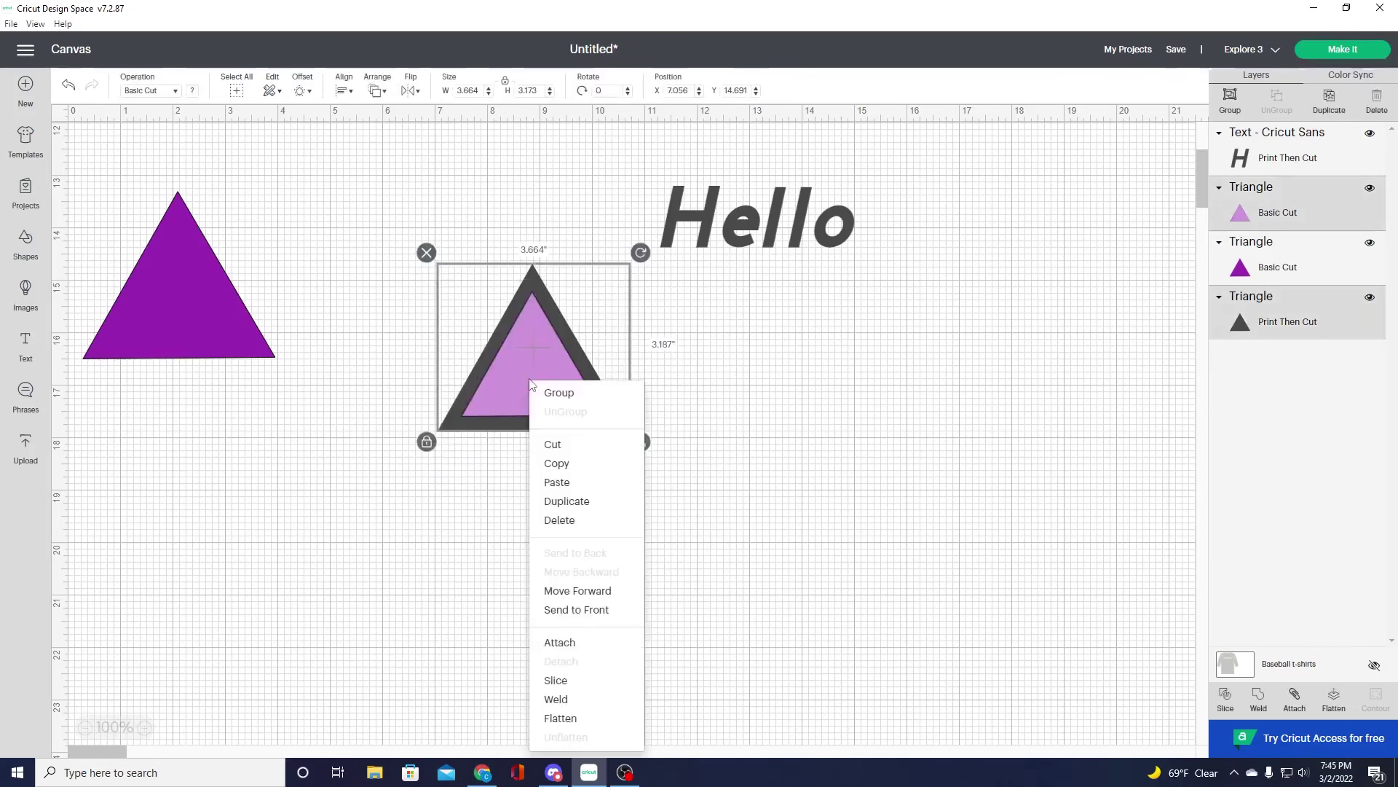
pyautogui.click(1227, 699)
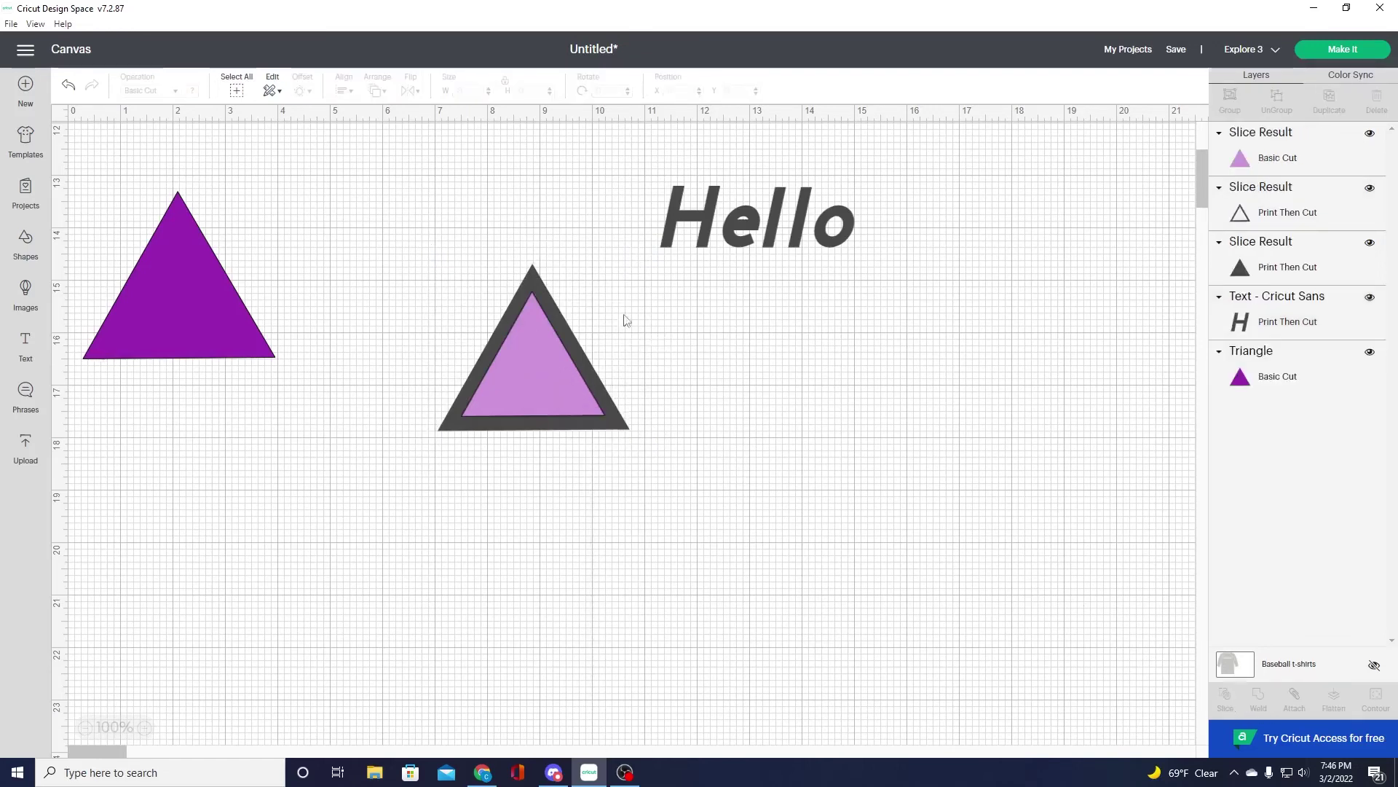
# - Spread the light purple triangle, dark outline and solid dark triangle apart, and delete the solid dark triangle
pyautogui.moveTo(553, 307); pyautogui.dragTo(919, 362)
pyautogui.moveTo(461, 422); pyautogui.dragTo(601, 607)
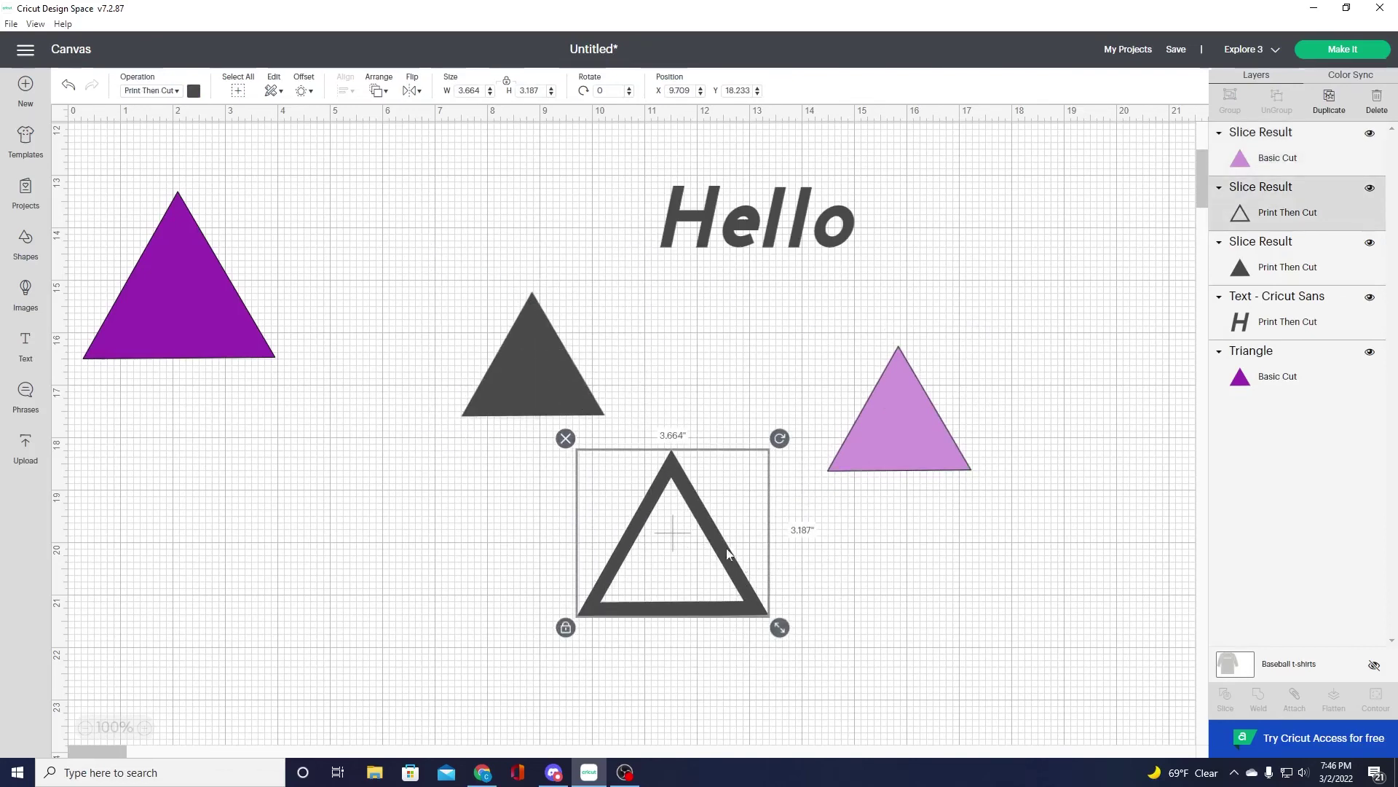
pyautogui.moveTo(740, 579); pyautogui.dragTo(773, 396)
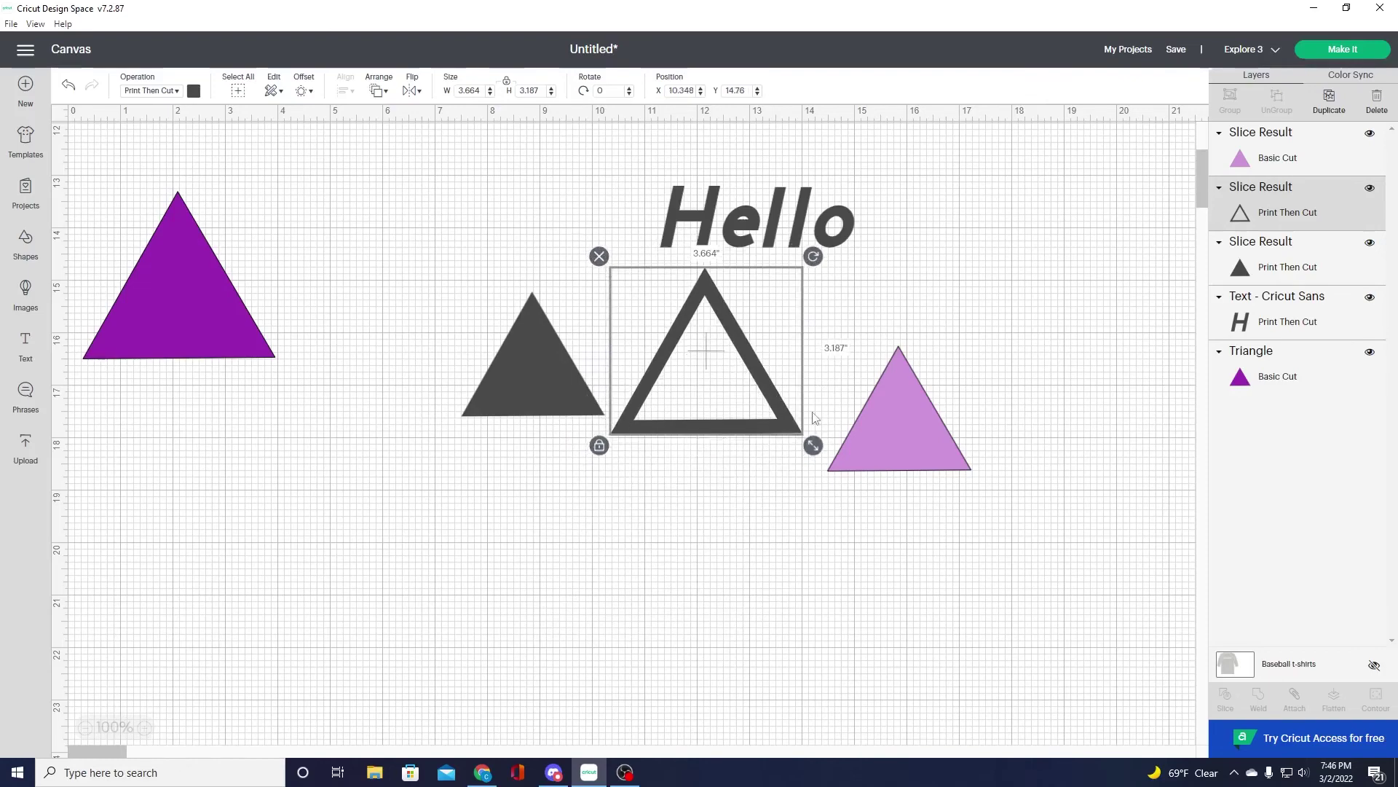
pyautogui.moveTo(536, 355); pyautogui.dragTo(463, 321)
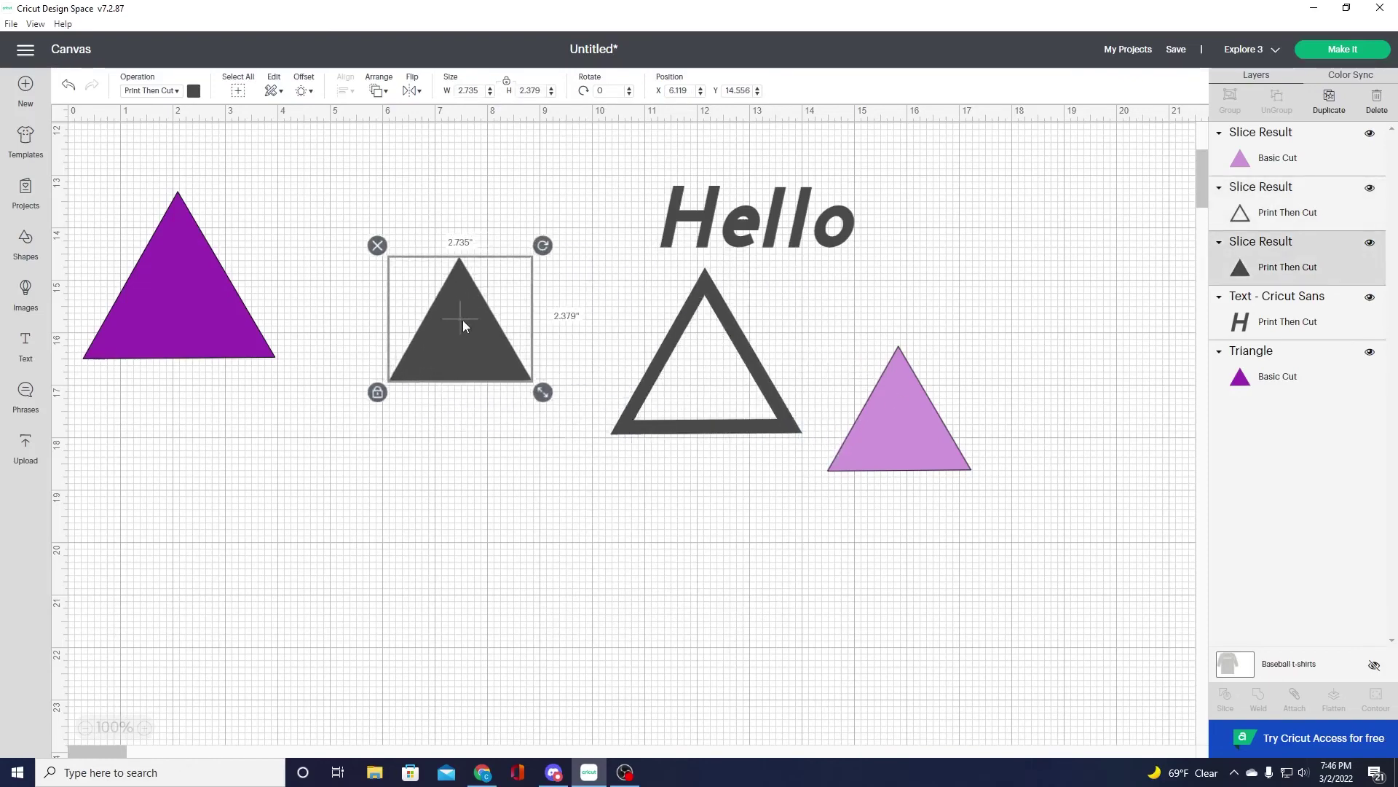
pyautogui.press('Delete')
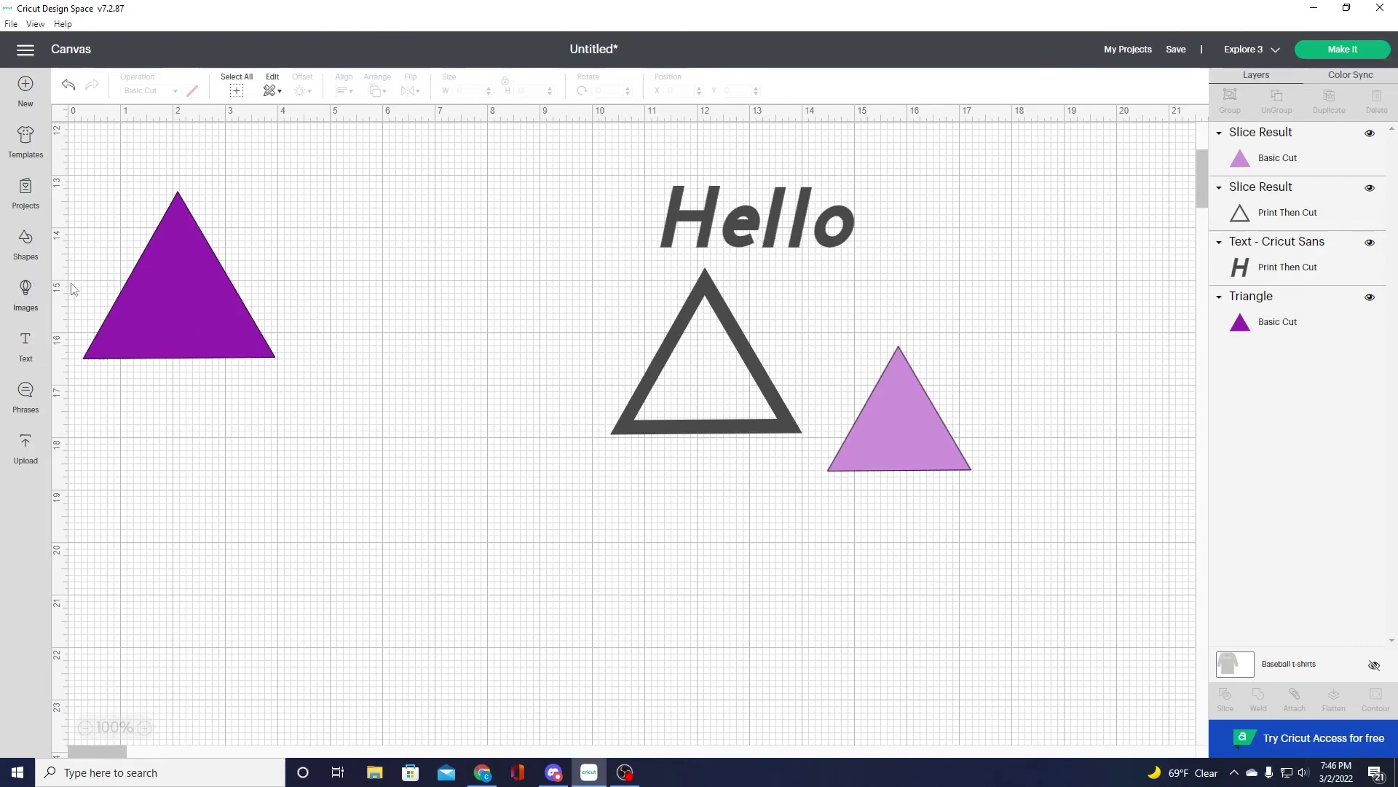
# - Add a second text object reading "Hello" over the dark purple triangle
pyautogui.click(32, 356)
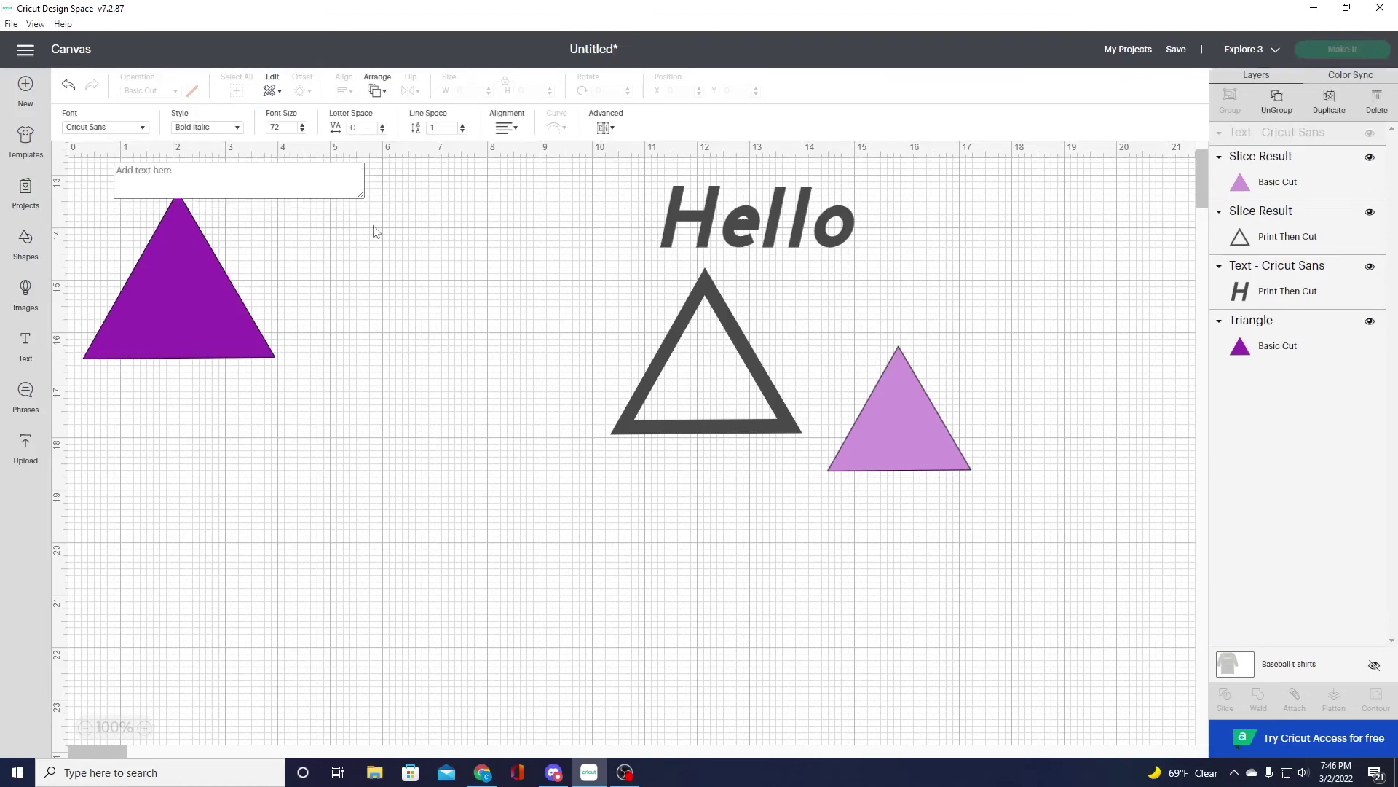
pyautogui.write('Hello')
pyautogui.click(337, 349)
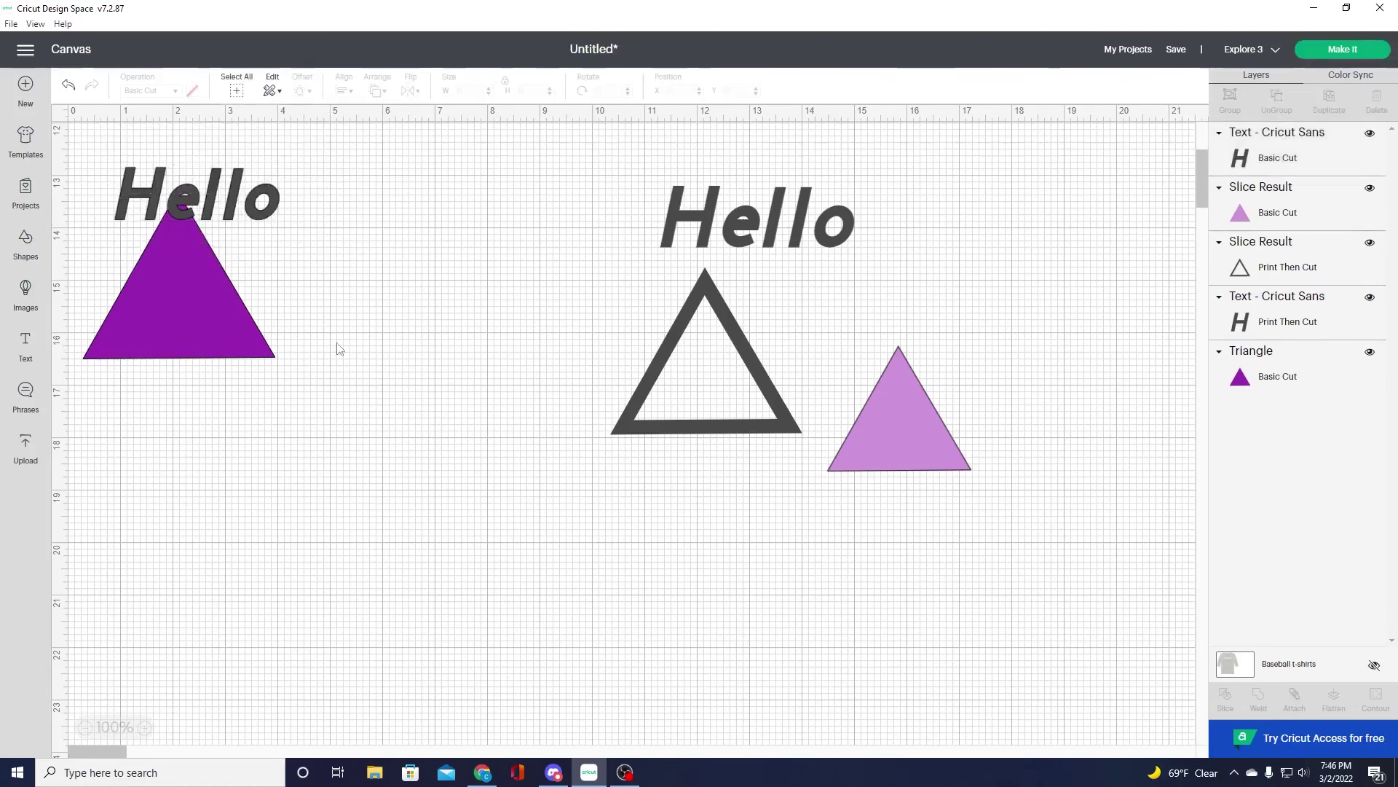
# - Move the new "Hello" text clear of the purple triangle and set its font to Brush Script MT
pyautogui.moveTo(261, 212); pyautogui.dragTo(466, 242)
pyautogui.moveTo(767, 200); pyautogui.dragTo(758, 193)
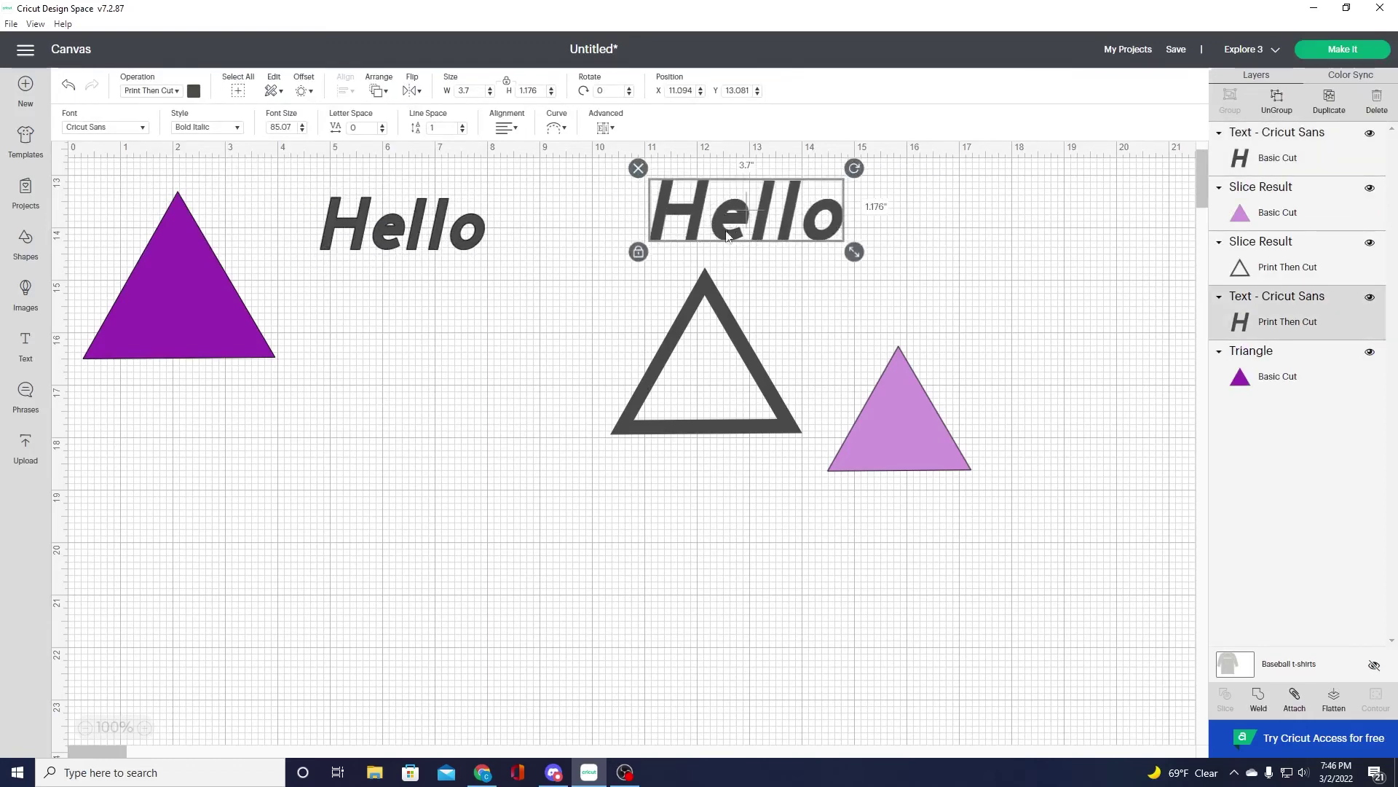
pyautogui.click(363, 235)
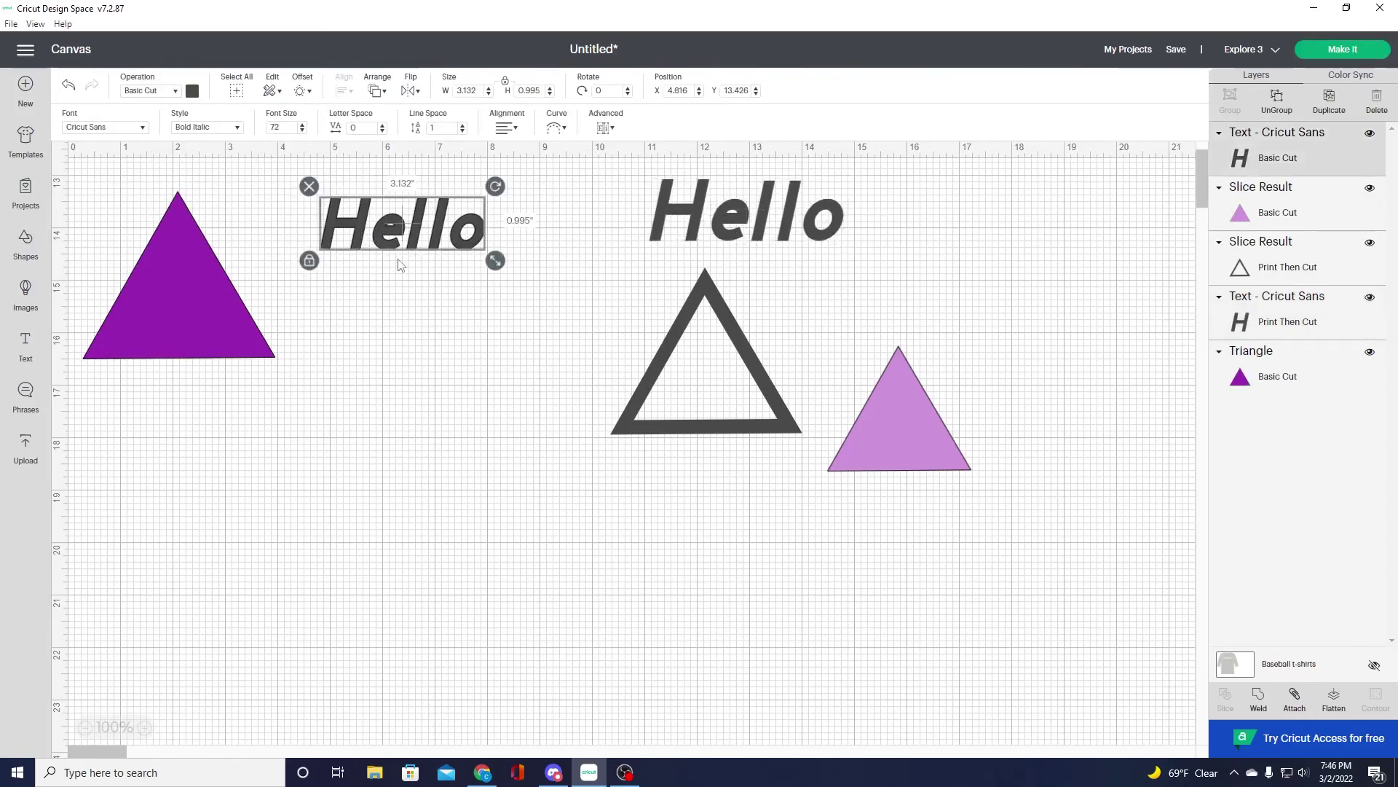
pyautogui.click(146, 131)
pyautogui.click(757, 94)
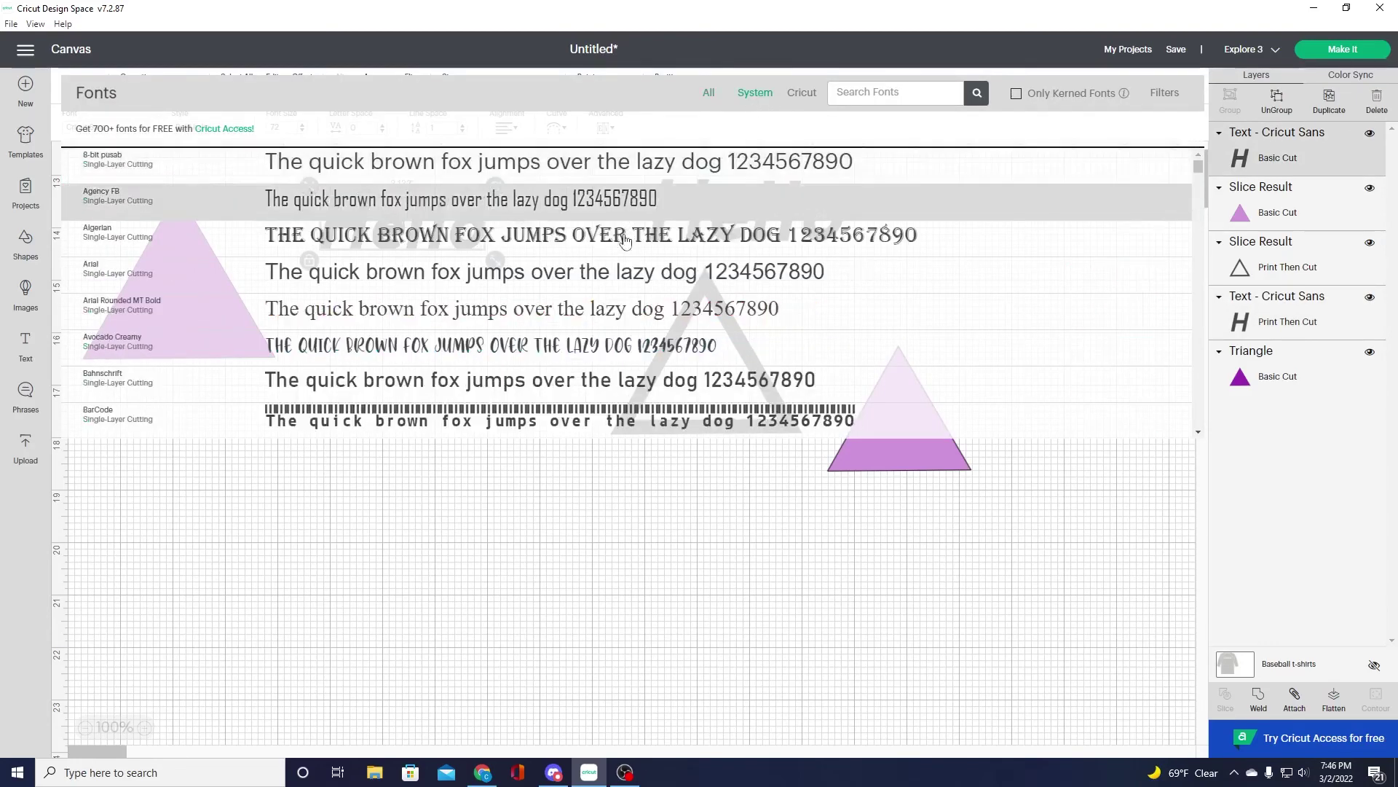
pyautogui.scroll(-5, 625, 219)
pyautogui.scroll(-5, 624, 243)
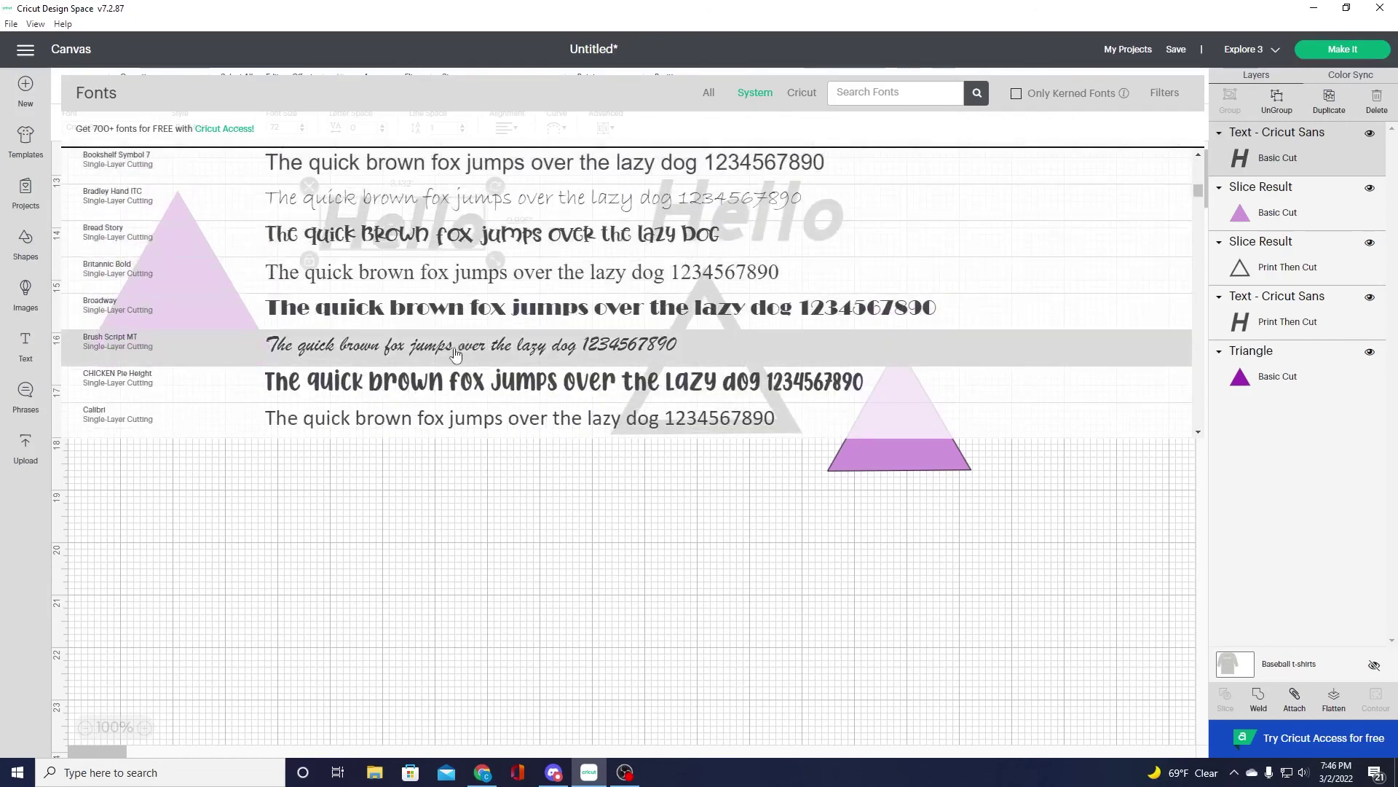
pyautogui.click(481, 345)
# - Reposition the script "Hello" and enlarge it to about 9.15 by 3.45 inches
pyautogui.moveTo(452, 268); pyautogui.dragTo(470, 340)
pyautogui.click(437, 392)
pyautogui.click(489, 286)
pyautogui.moveTo(490, 286); pyautogui.dragTo(444, 246)
pyautogui.moveTo(533, 293); pyautogui.dragTo(773, 383)
# - Move the outlined triangle, the Cricut Sans "Hello" and the dark purple triangle away, and place the script "Hello" at about X 1.7, Y 13
pyautogui.moveTo(639, 388); pyautogui.dragTo(1011, 419)
pyautogui.click(922, 220)
pyautogui.moveTo(922, 220); pyautogui.dragTo(1048, 220)
pyautogui.moveTo(187, 303); pyautogui.dragTo(856, 615)
pyautogui.moveTo(605, 288); pyautogui.dragTo(479, 272)
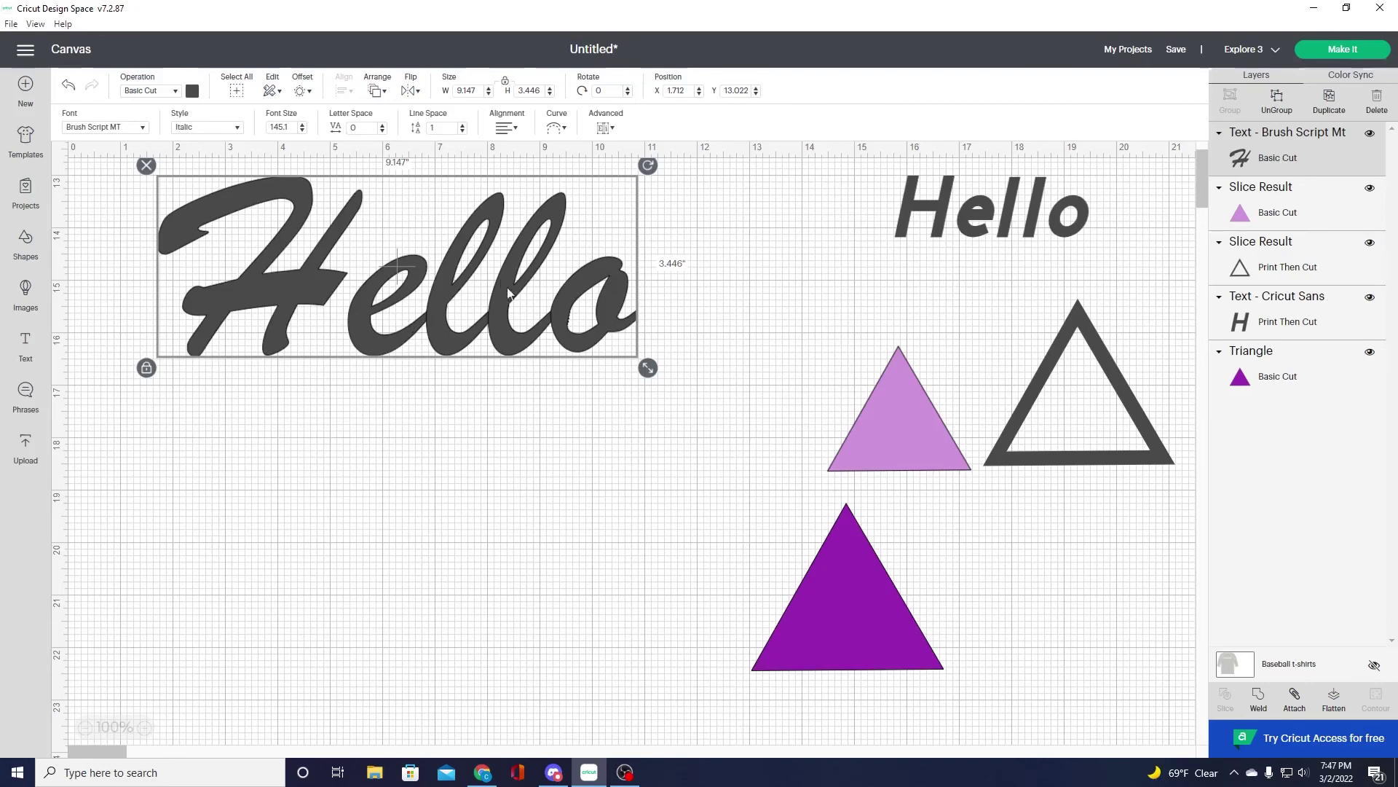
# - Weld the script "Hello" letters into one shape and scale it to about 7.24 by 2.73 inches at X 1, Y 12.4
pyautogui.click(1259, 704)
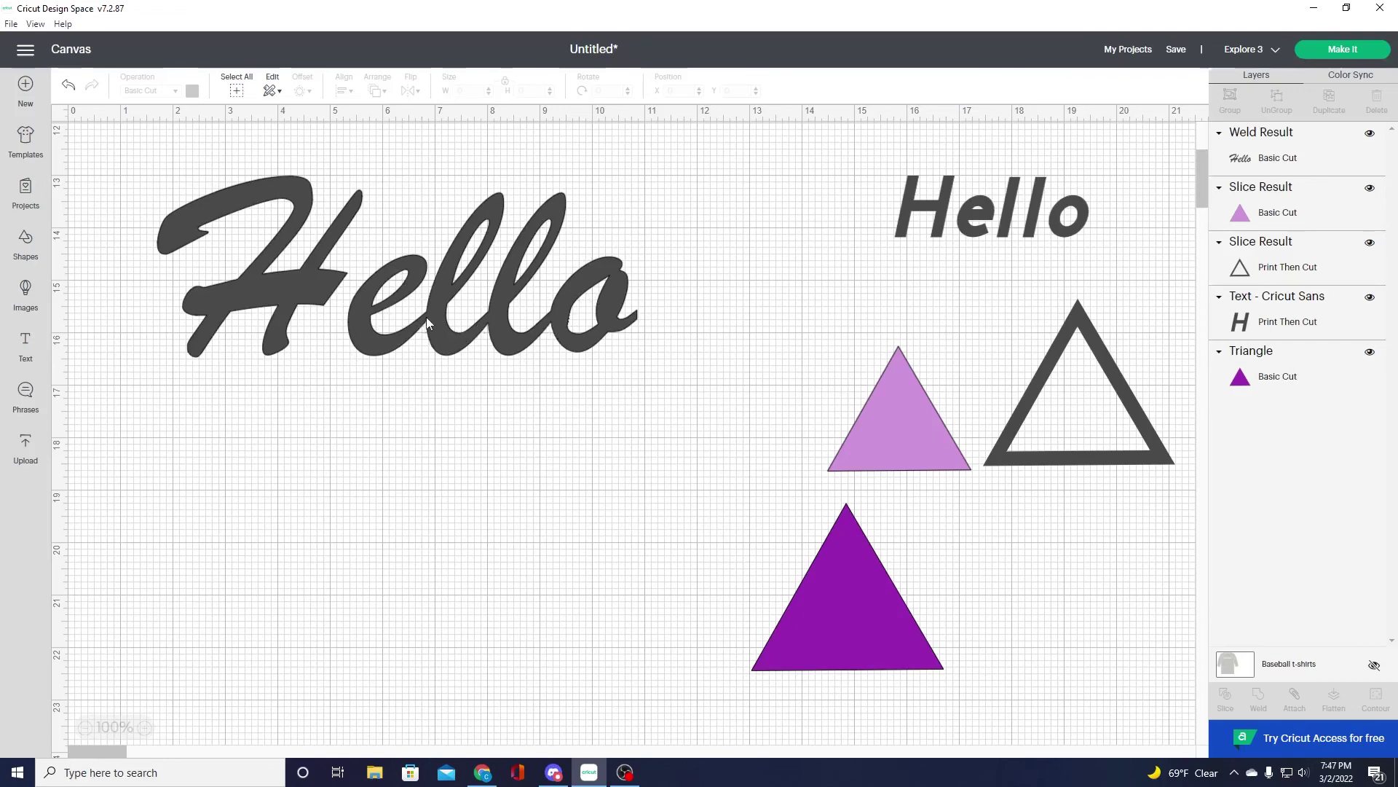
pyautogui.moveTo(490, 336); pyautogui.dragTo(448, 249)
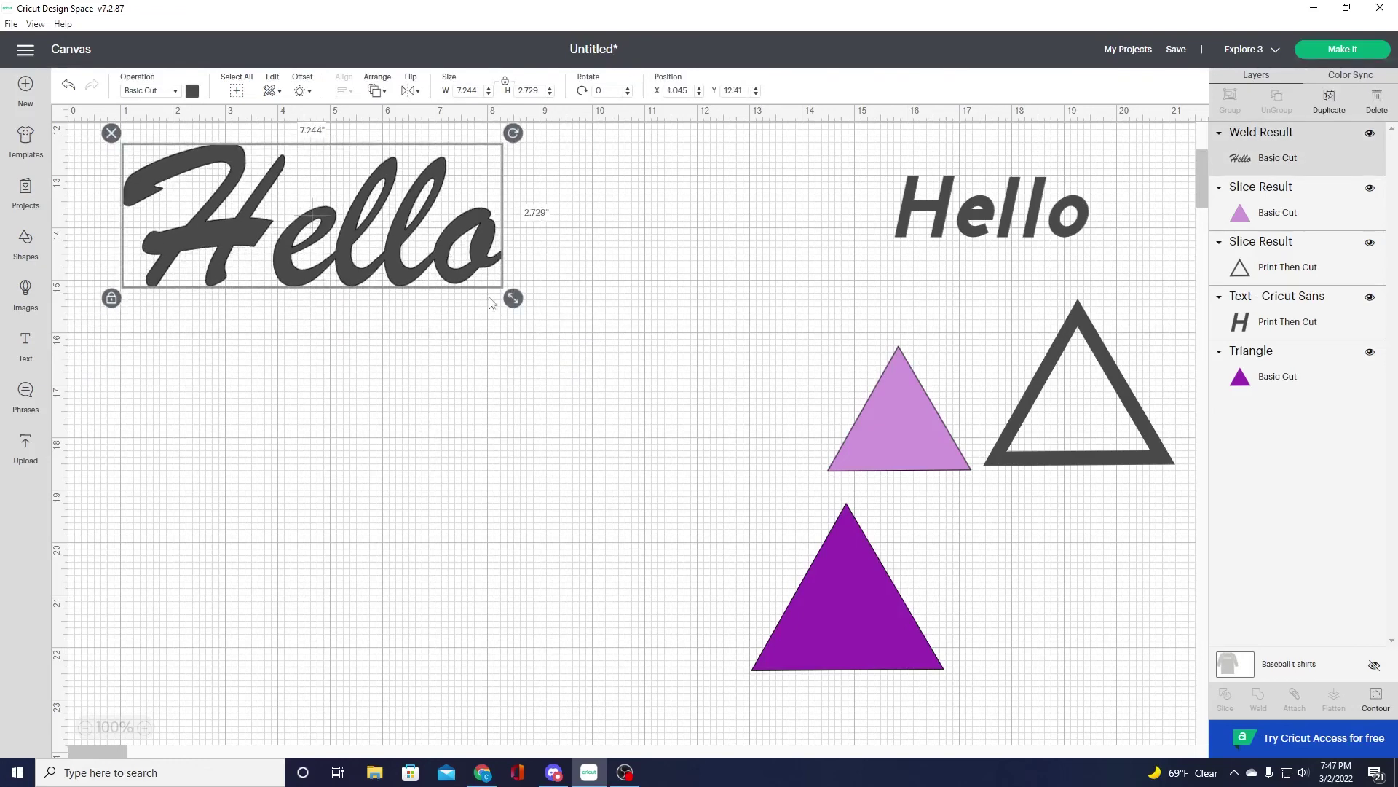
# - Examine the individual contours of the welded "Hello" without changing any of them
pyautogui.click(1375, 701)
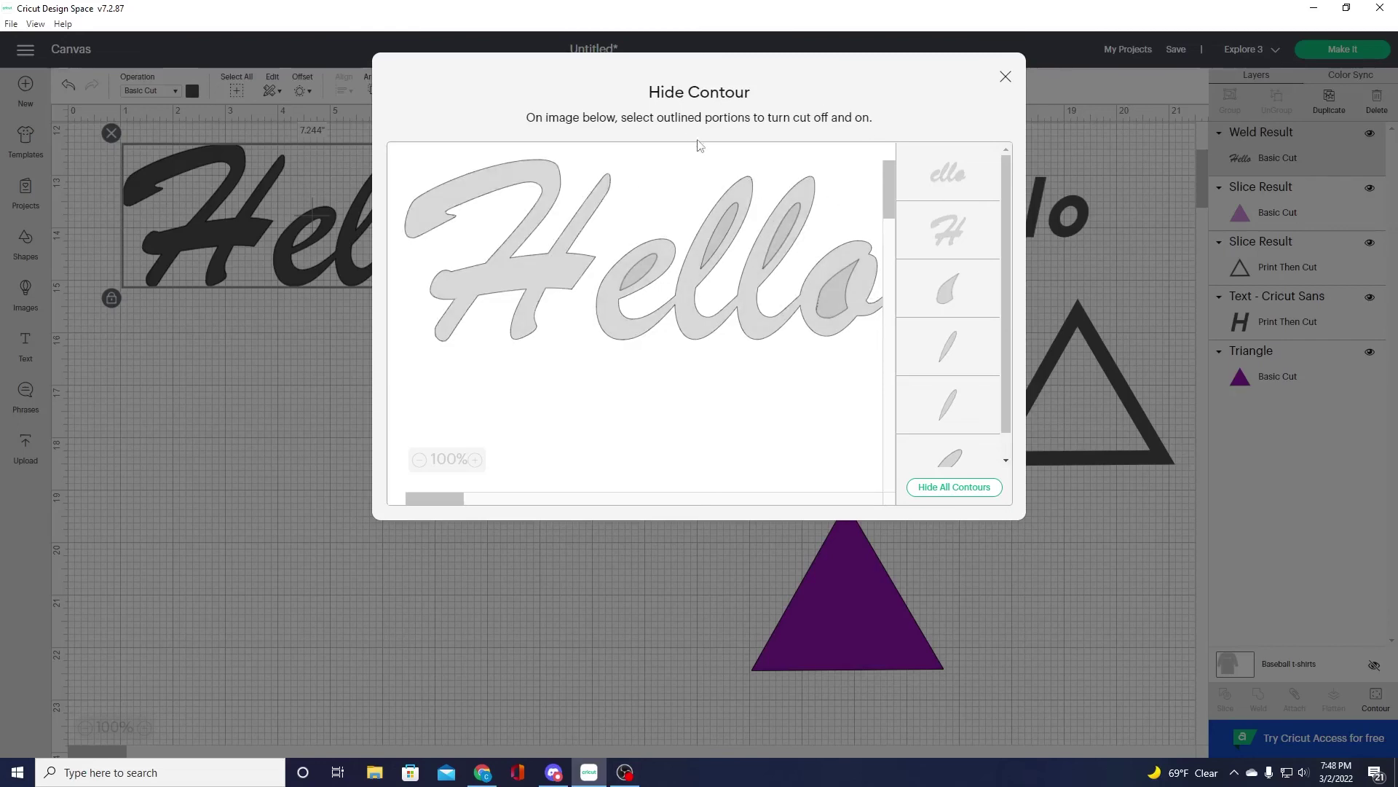
pyautogui.click(1005, 78)
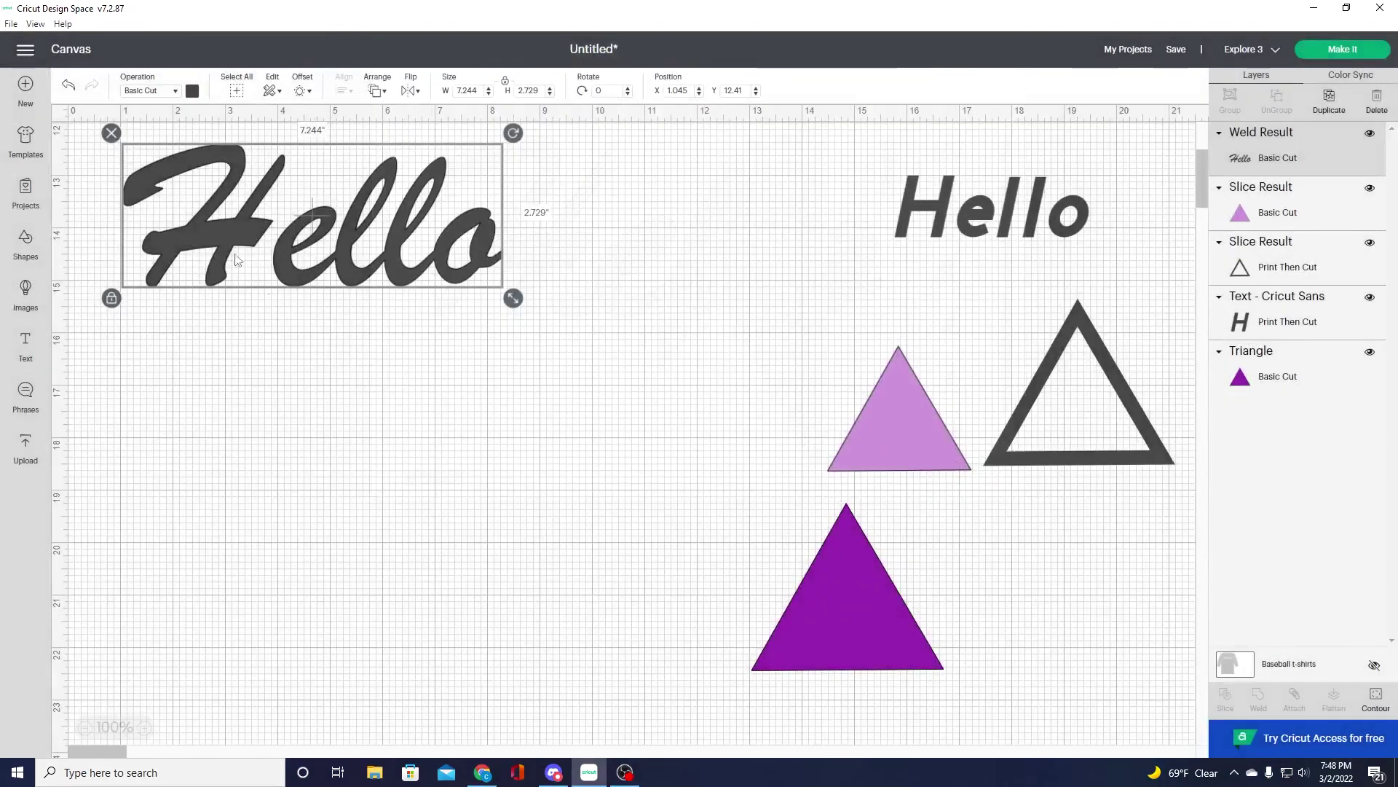
# - Add the uploaded black frog image to the canvas and place it below the welded "Hello" at about X 5.7, Y 15.7
pyautogui.click(36, 447)
pyautogui.scroll(-3, 530, 501)
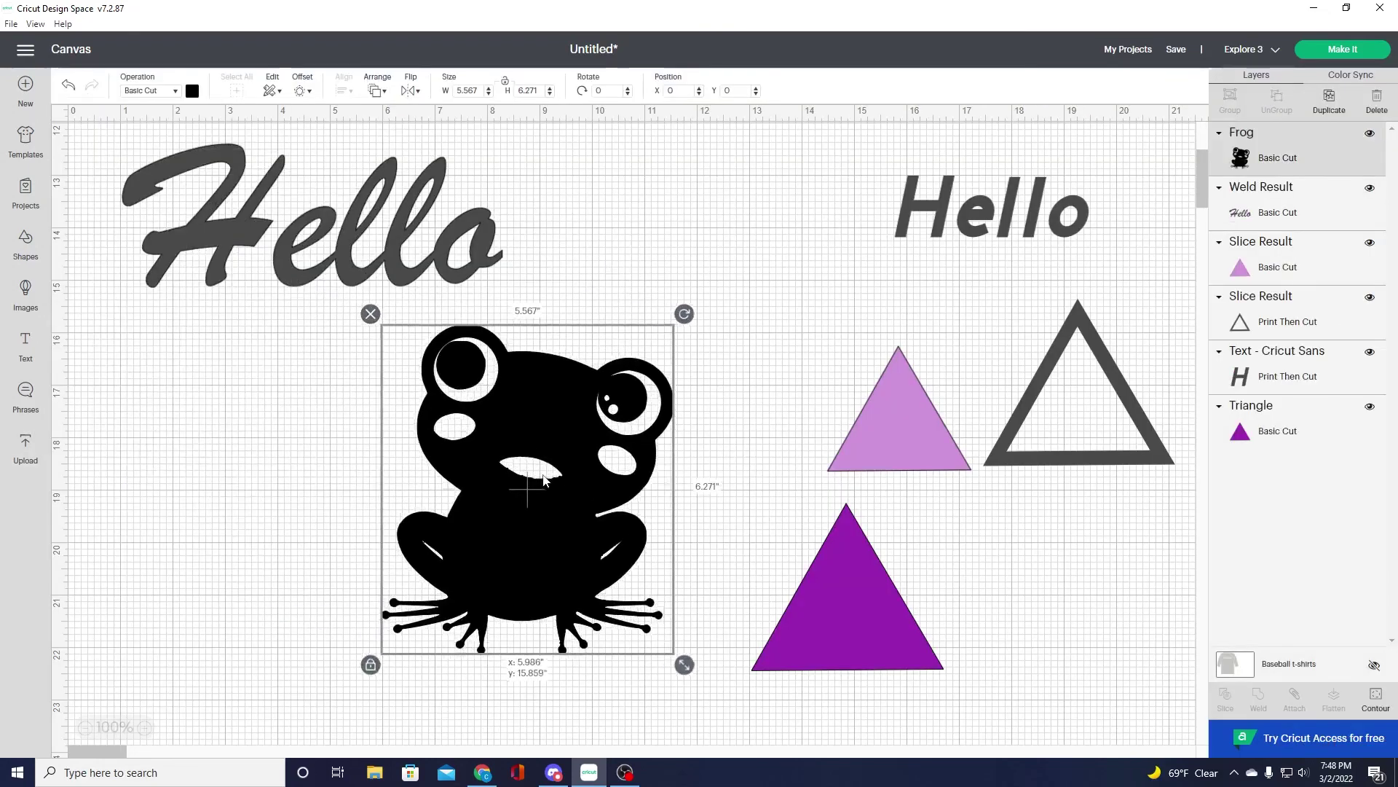
pyautogui.moveTo(530, 459); pyautogui.dragTo(535, 472)
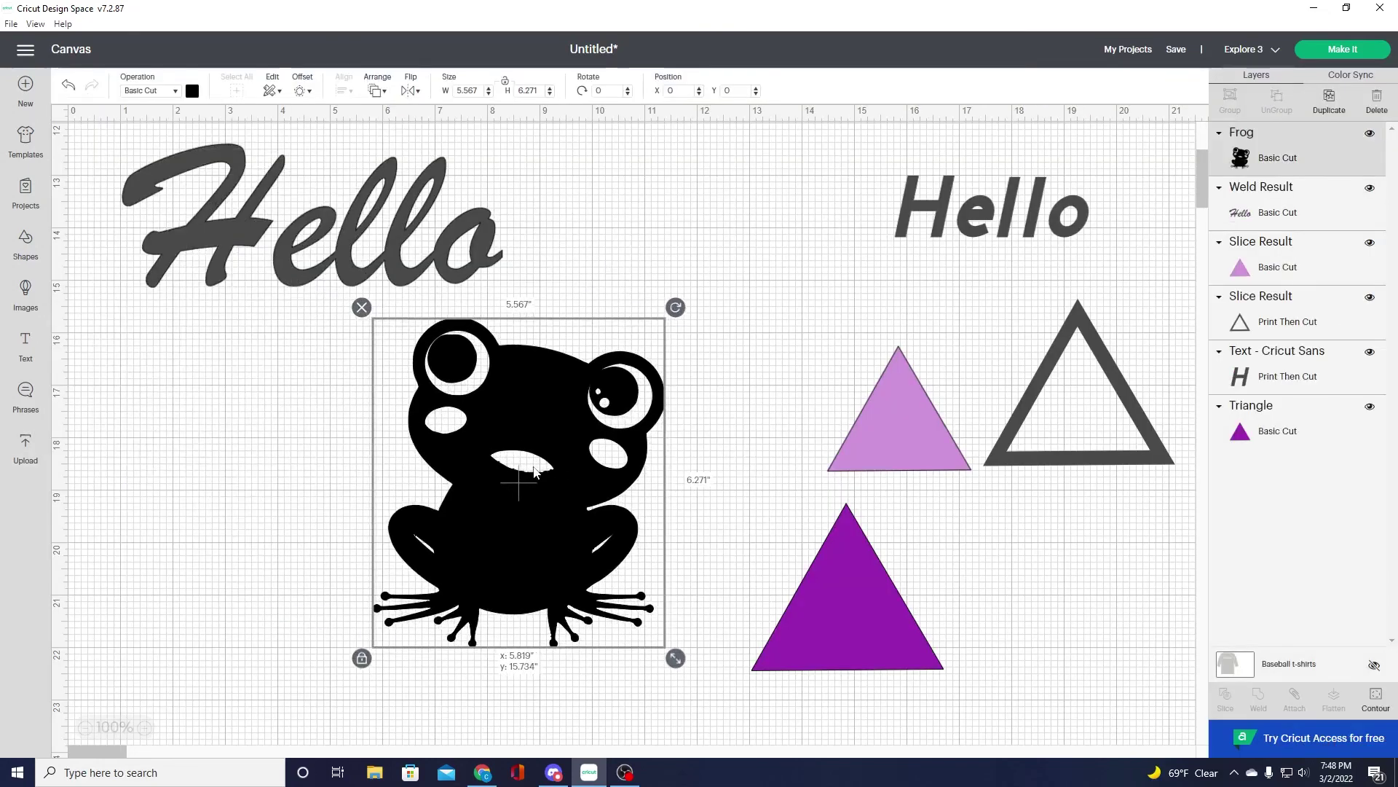
pyautogui.click(714, 377)
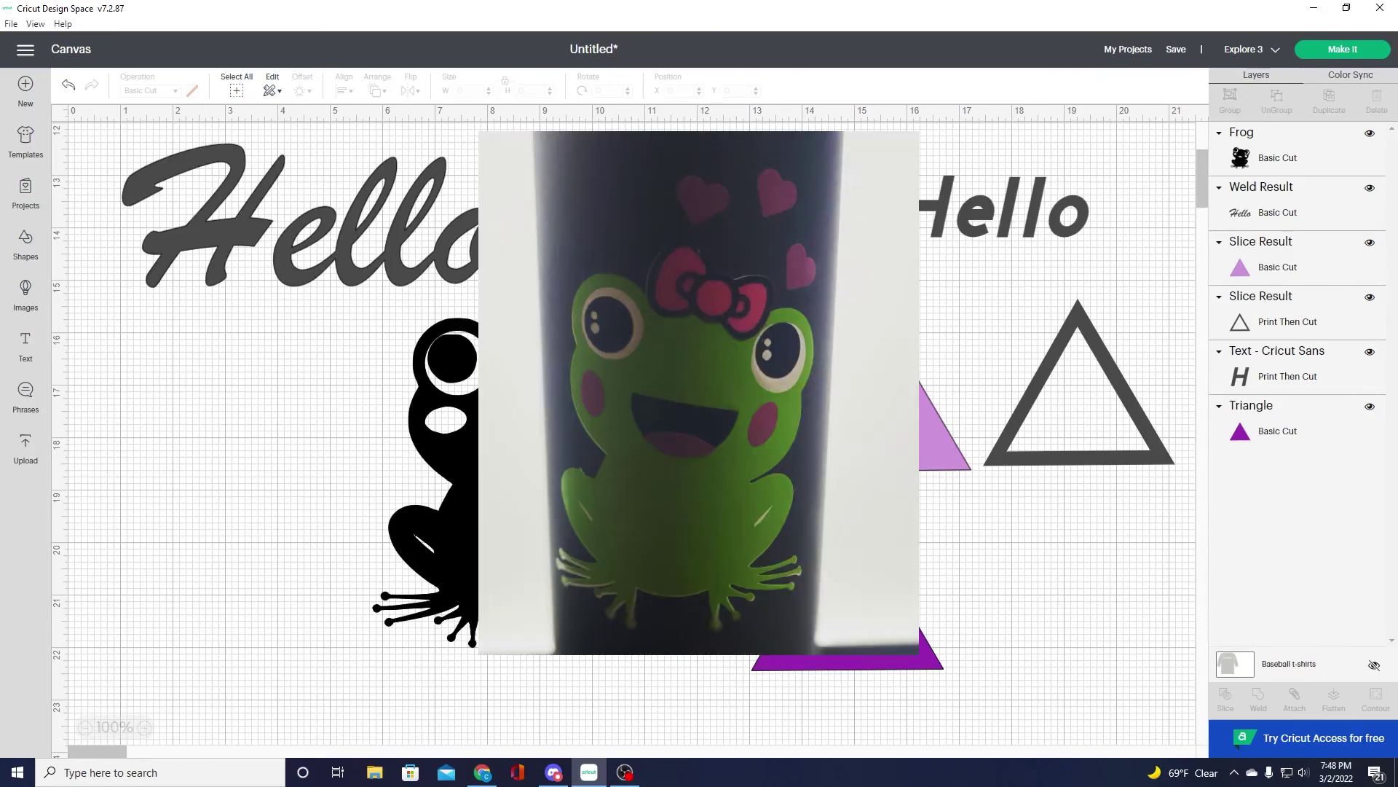
pyautogui.click(389, 498)
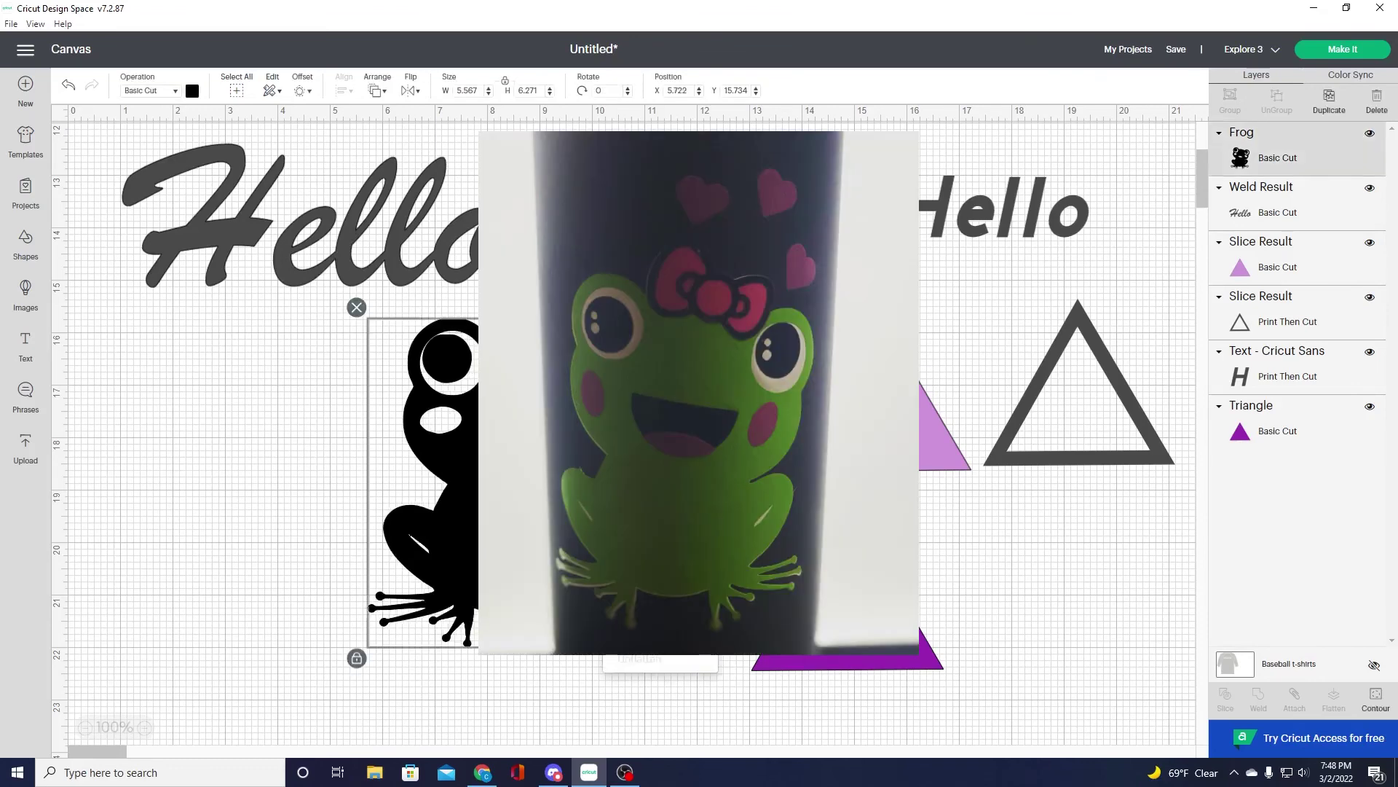
pyautogui.click(247, 501)
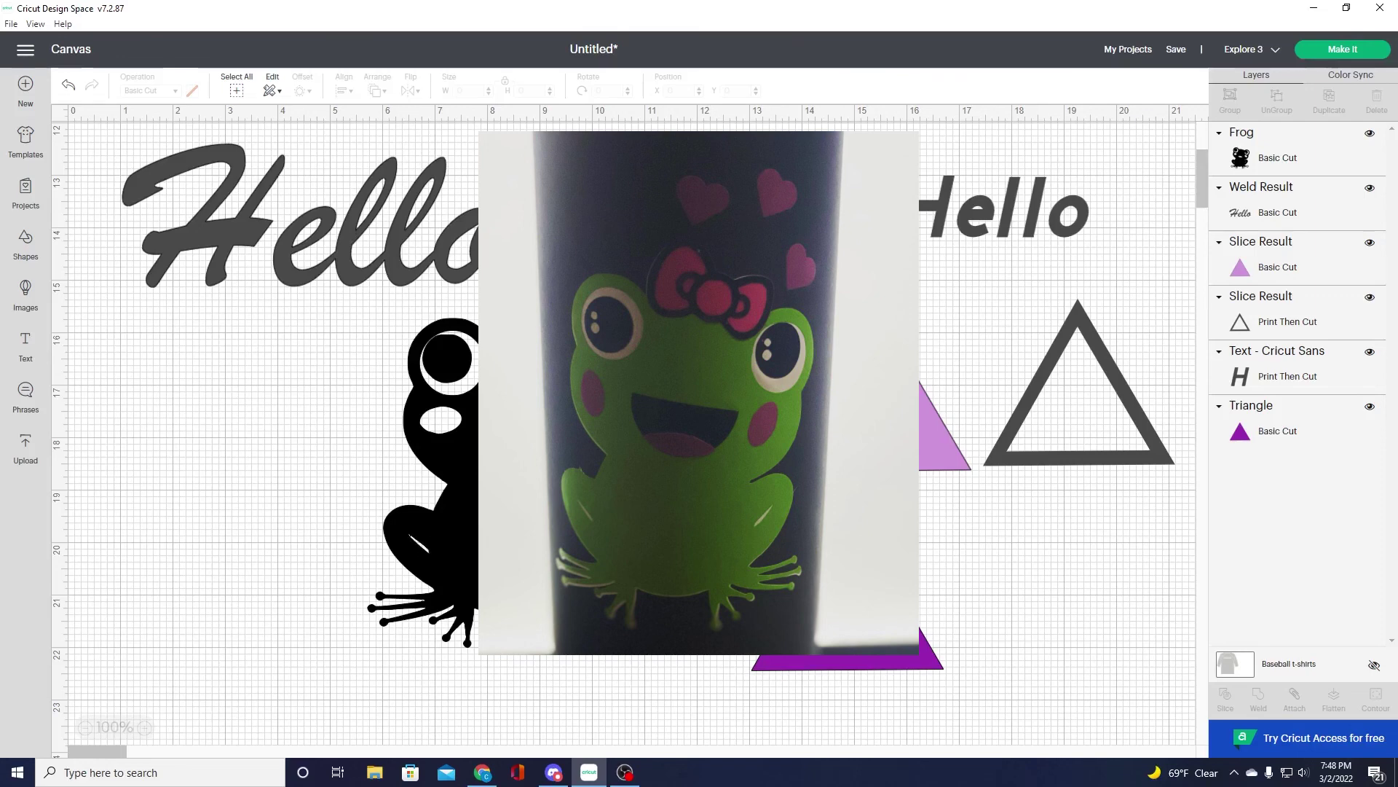
# - Hide the crescent-shaped contour around the frog's smaller eye with the highlight dots
pyautogui.click(510, 437)
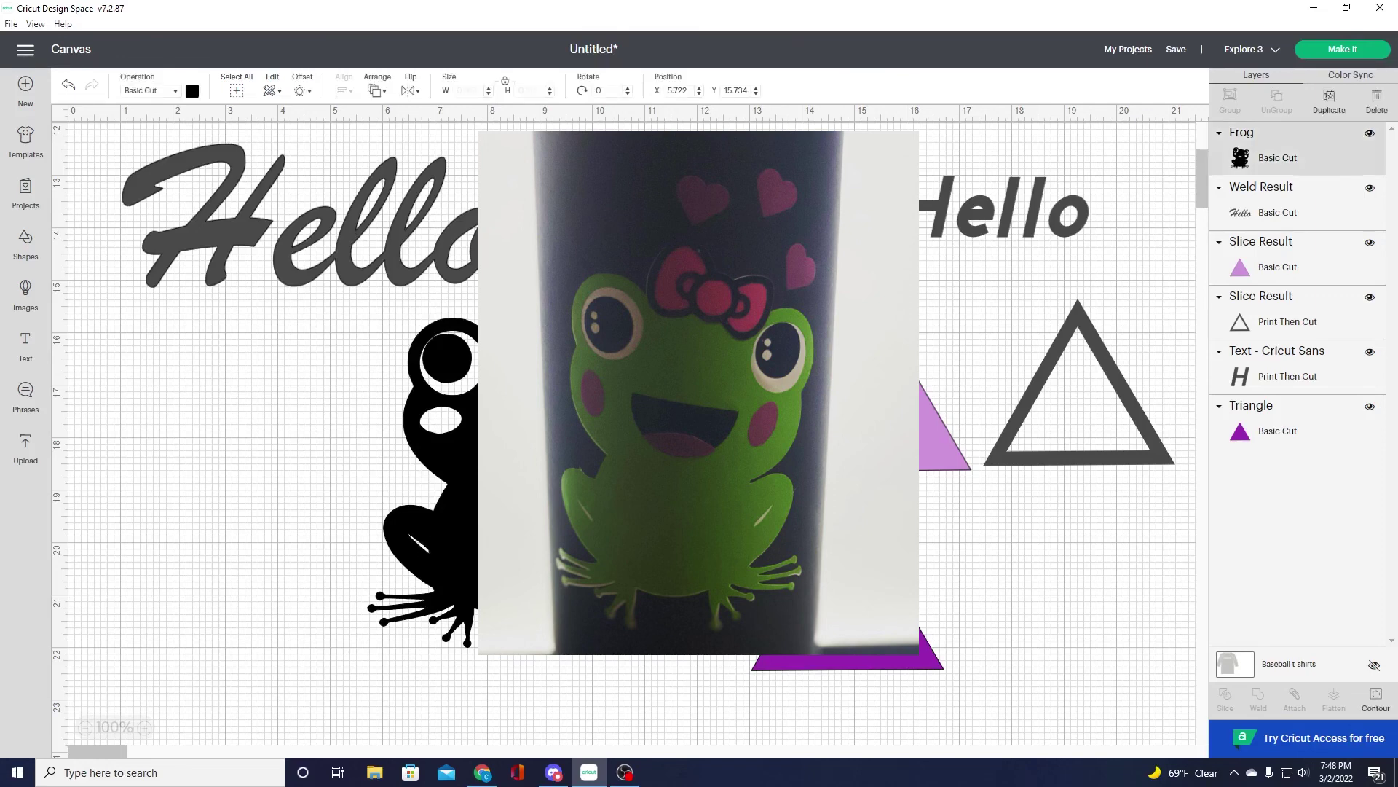
pyautogui.click(1376, 699)
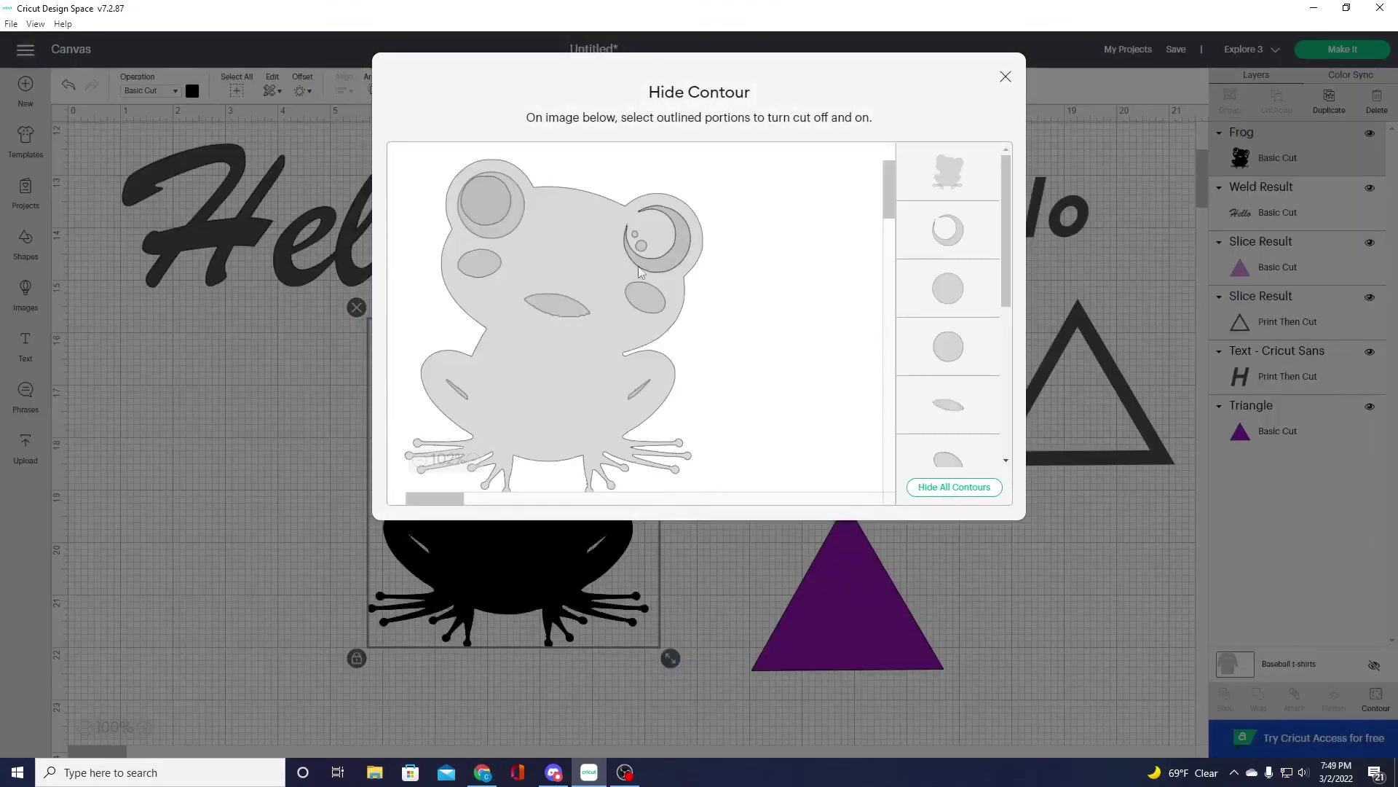
pyautogui.click(684, 261)
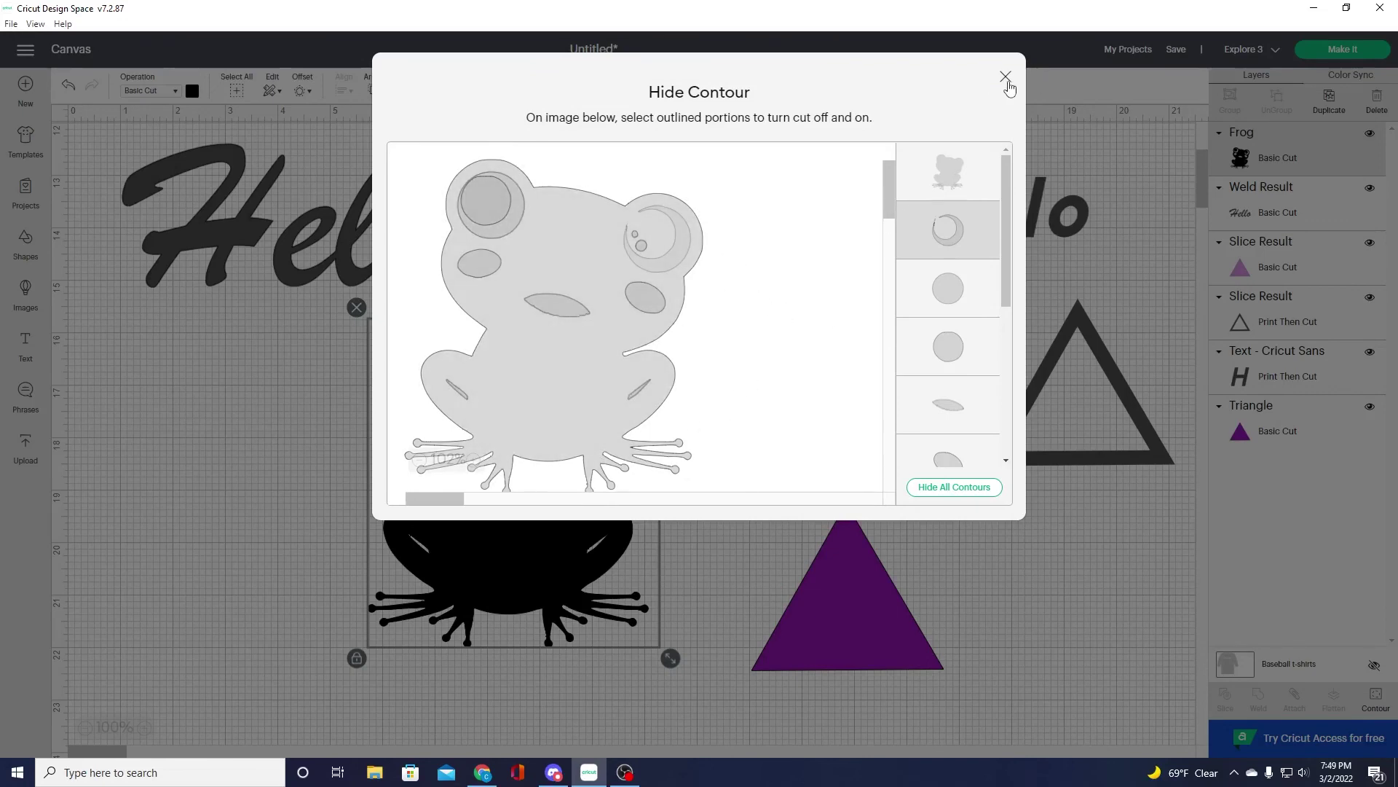
pyautogui.click(1006, 77)
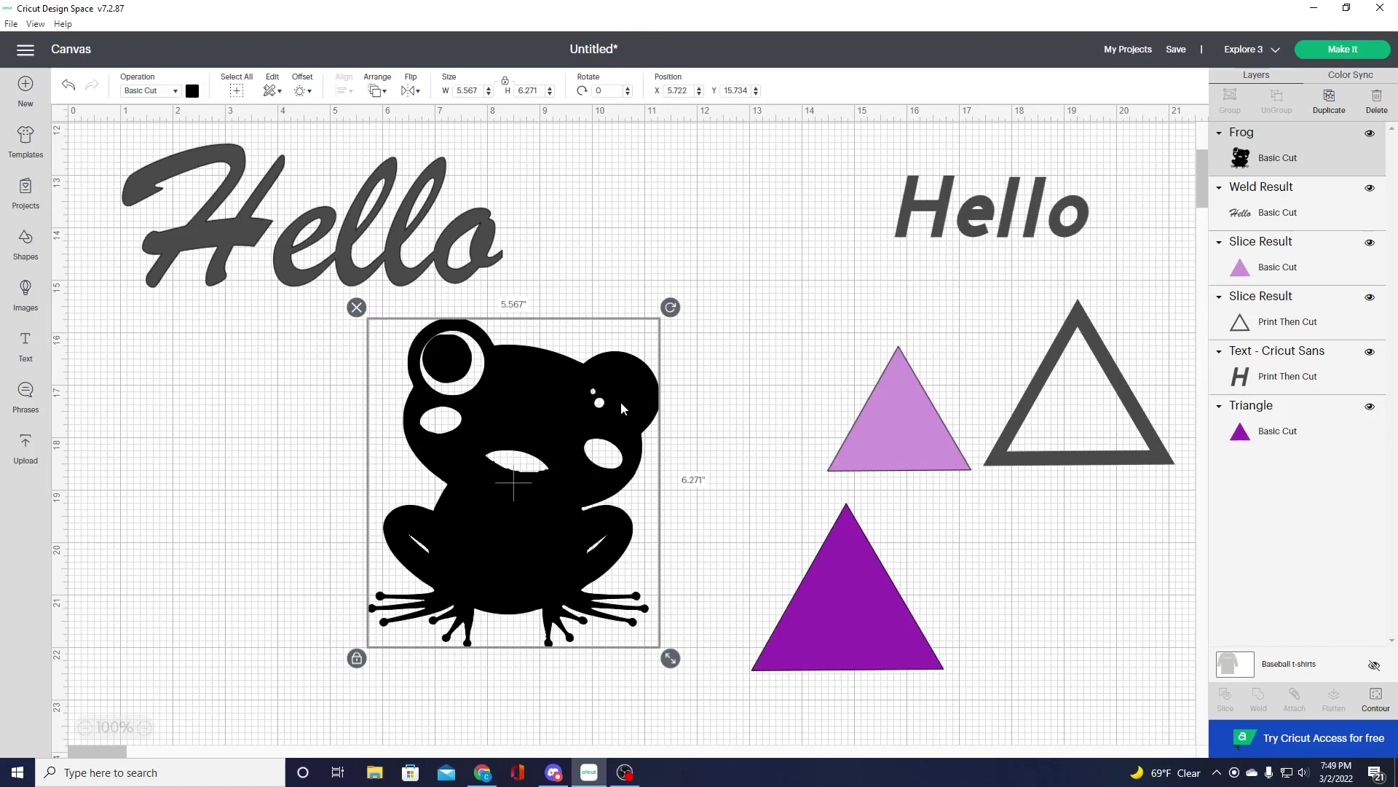
# - Toggle all of the frog's contours off and back on, restoring the hidden eye crescent
pyautogui.click(1374, 700)
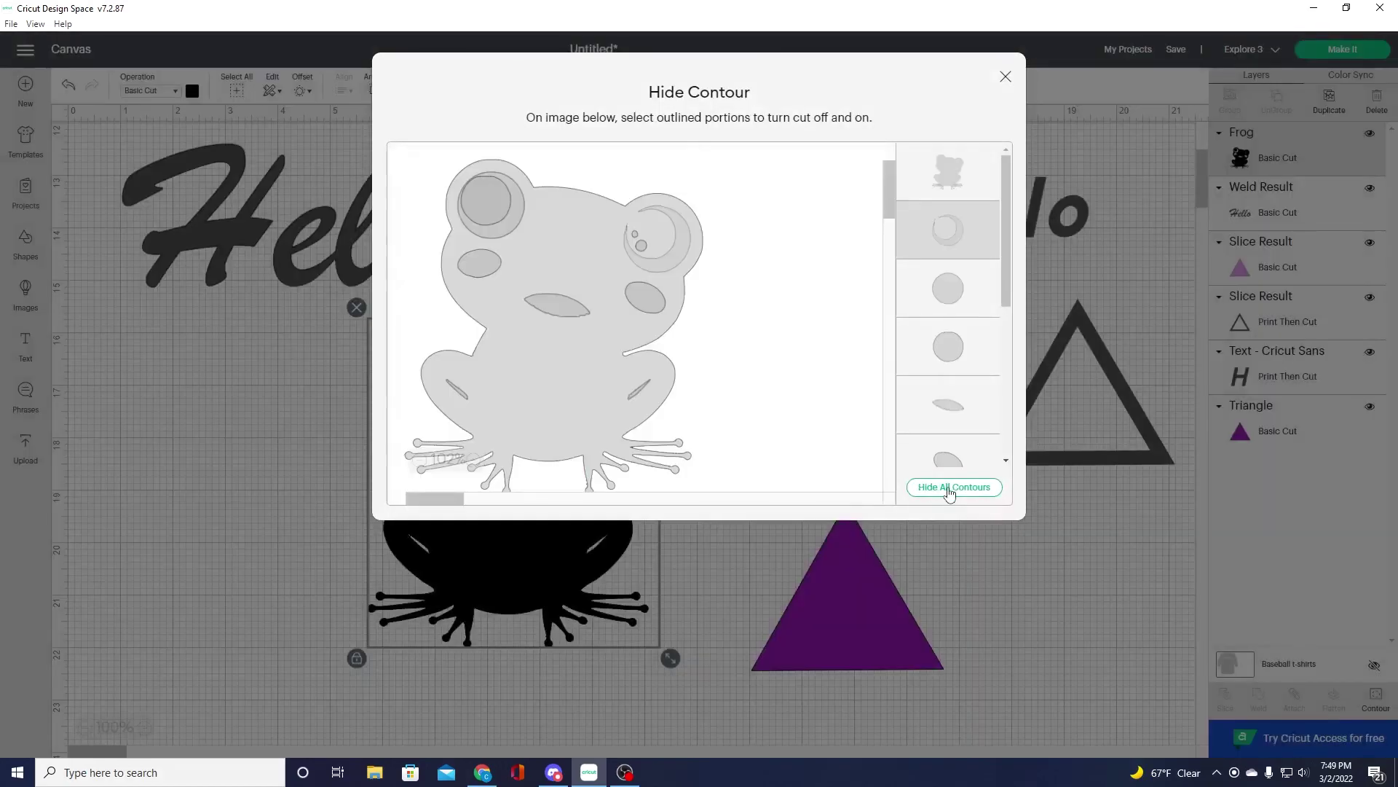
pyautogui.click(950, 489)
pyautogui.click(950, 490)
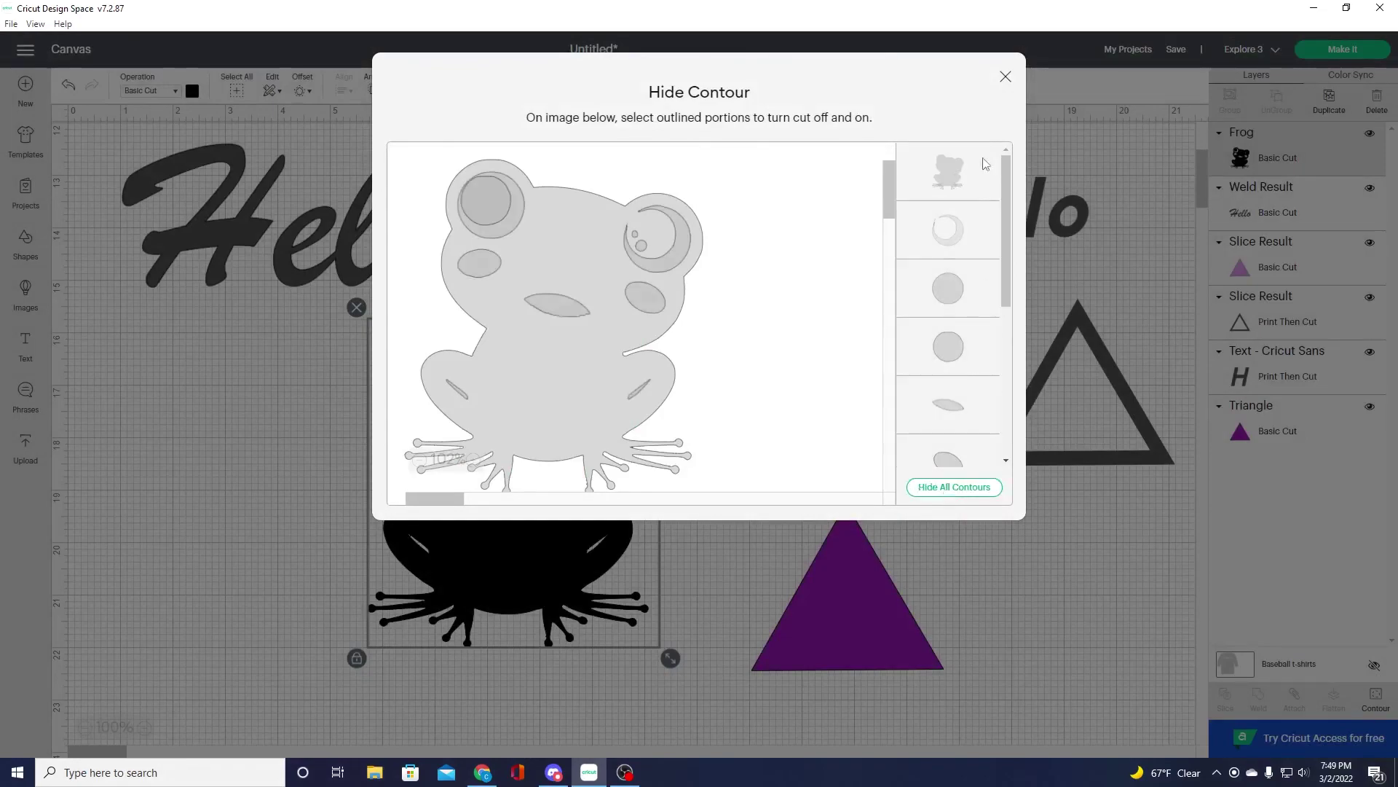
pyautogui.click(1006, 78)
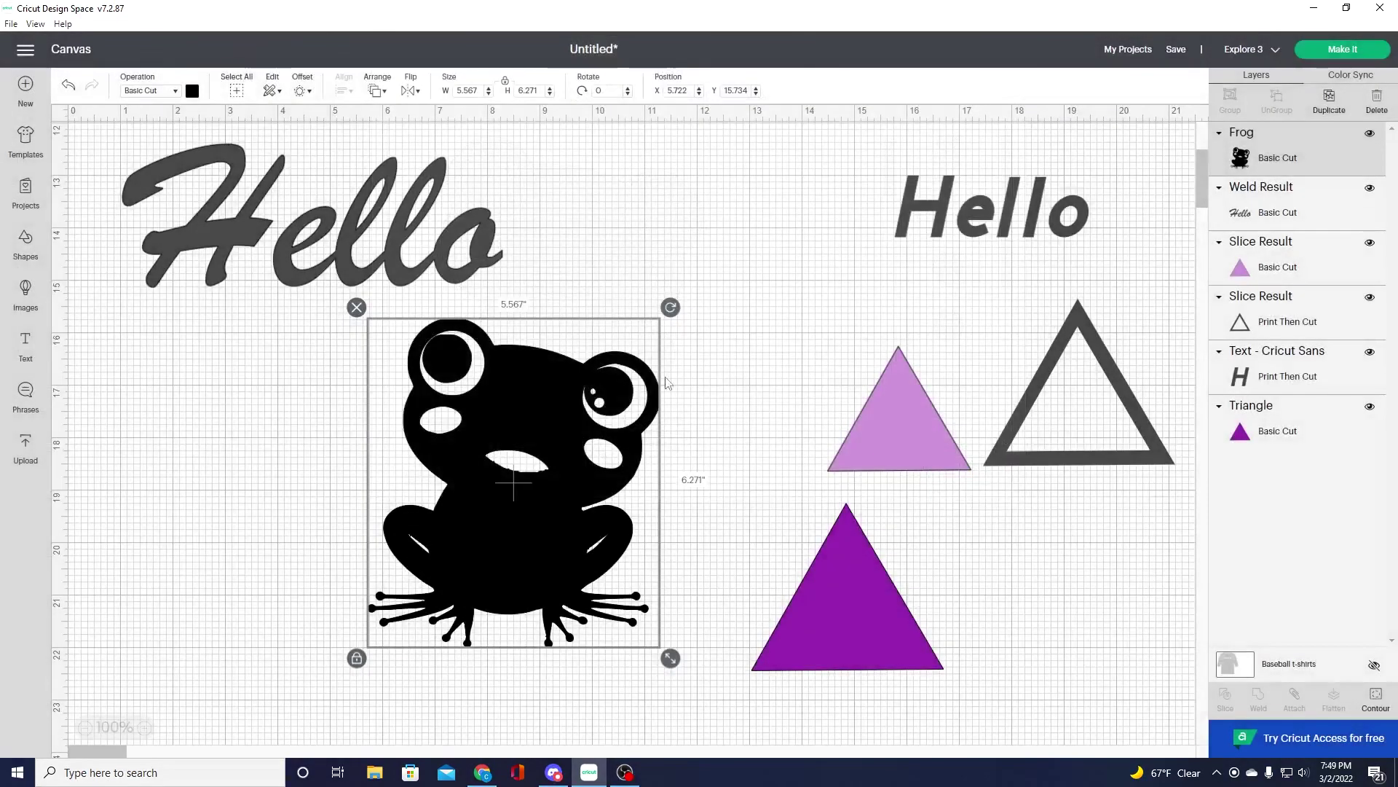
pyautogui.click(735, 397)
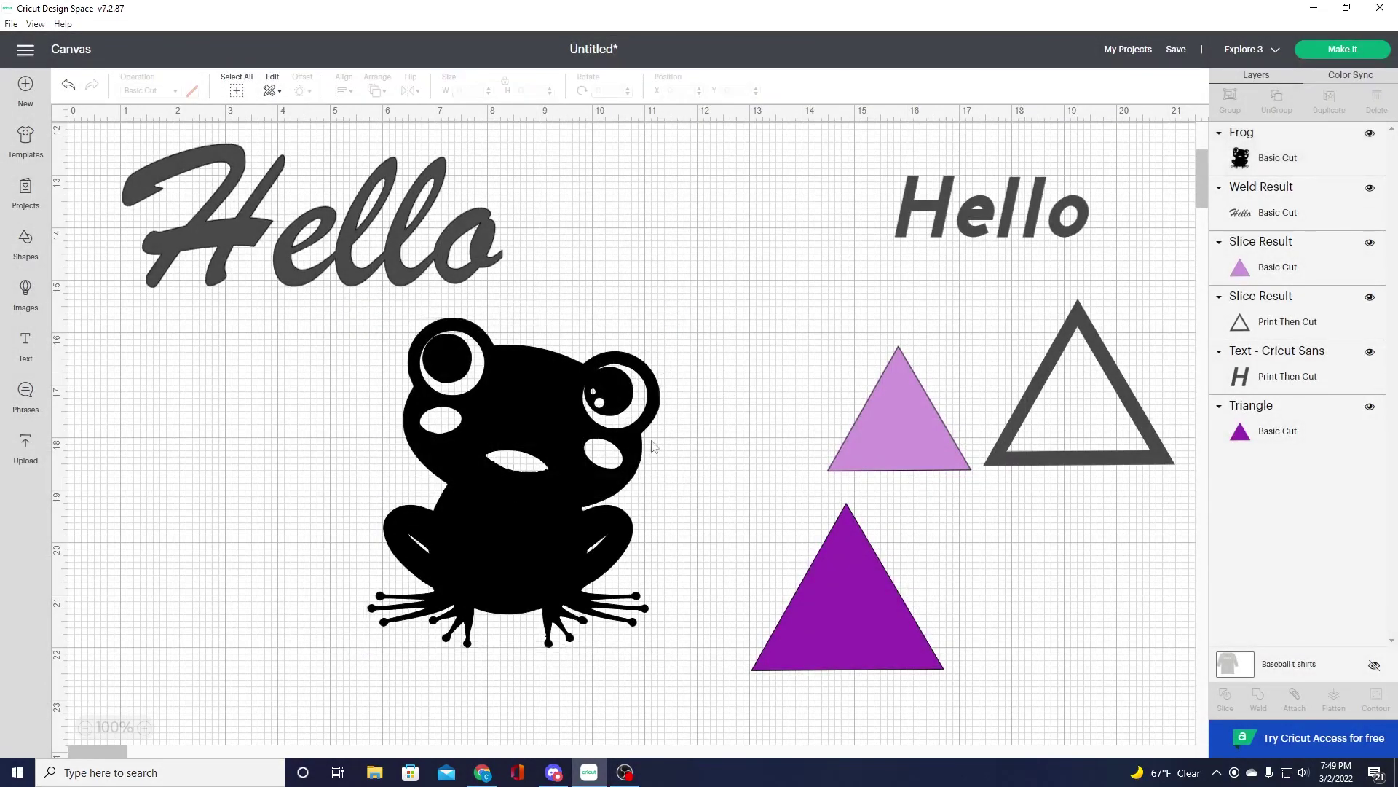